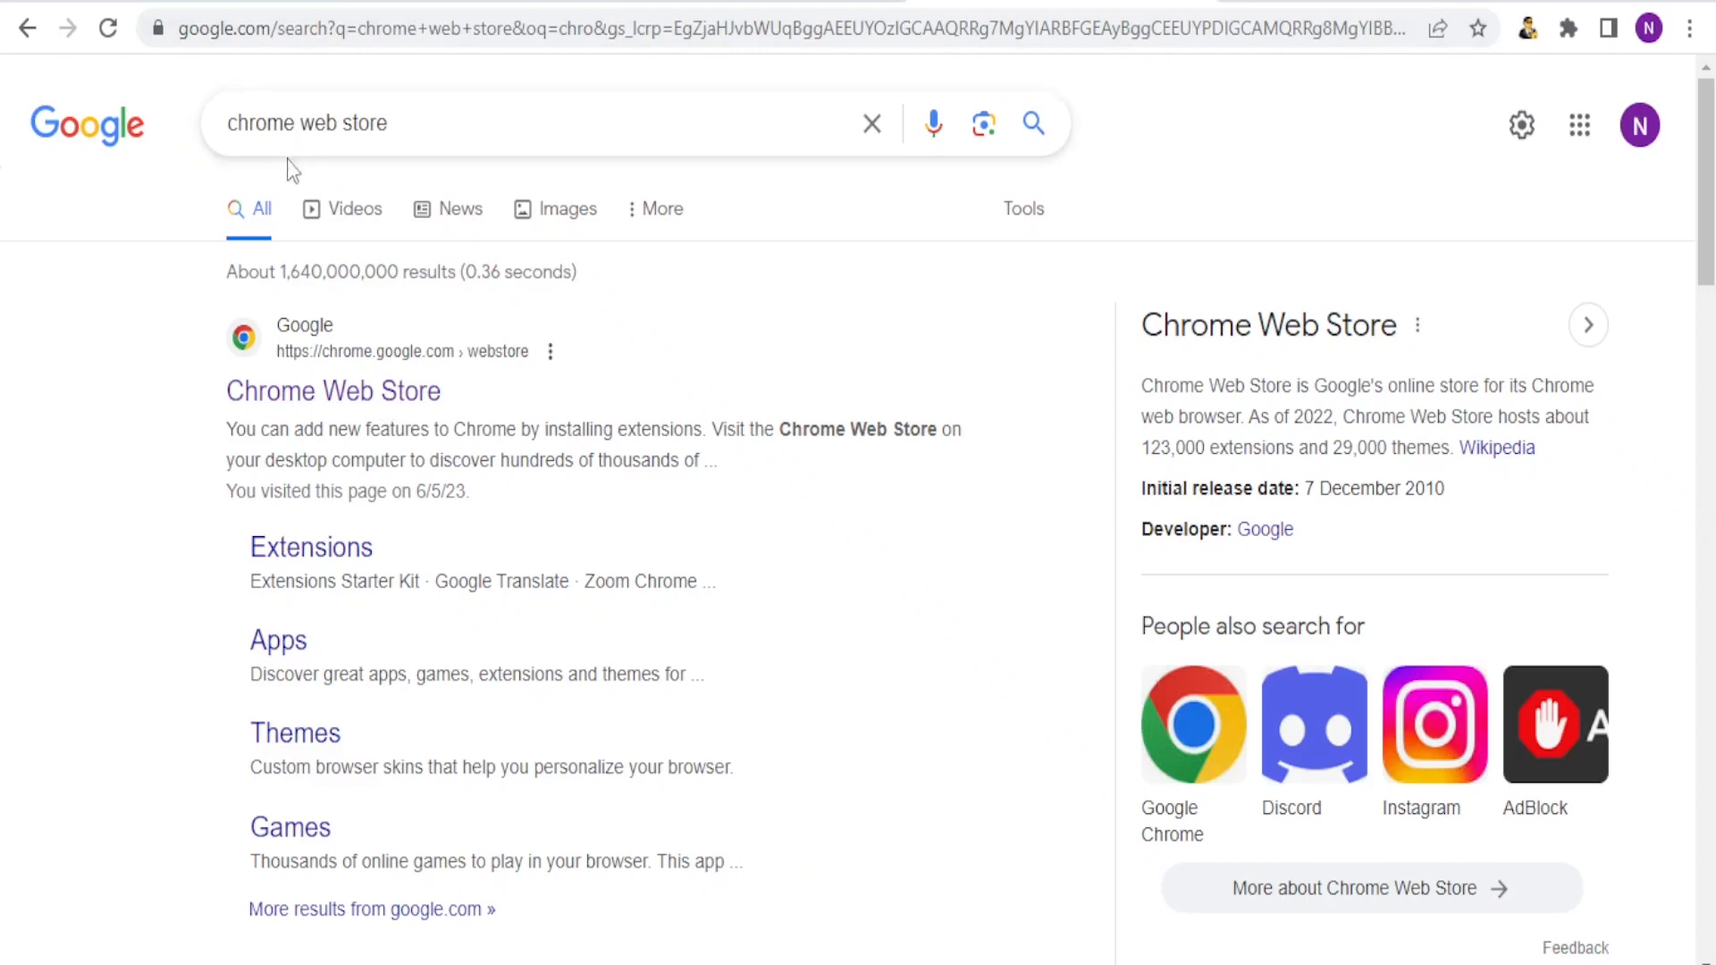
Open the Chrome Web Store, search it for "bonjourr" and open the Bonjourr · Minimalist Startpage extension
click(362, 407)
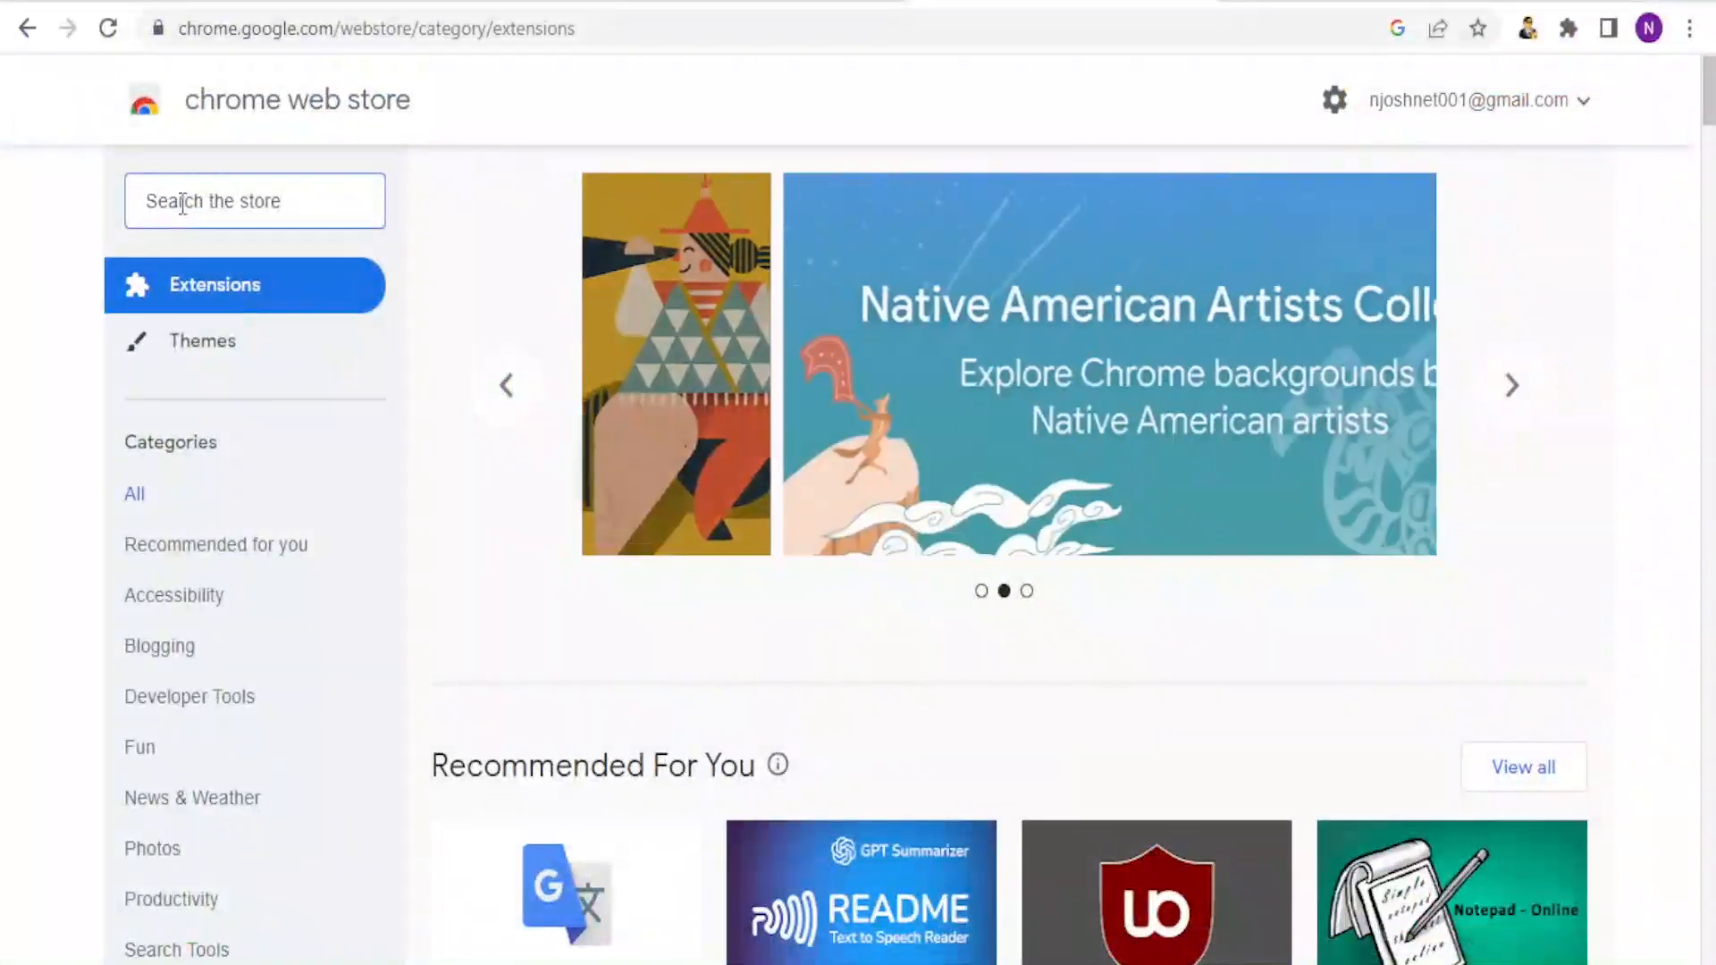
text(b)
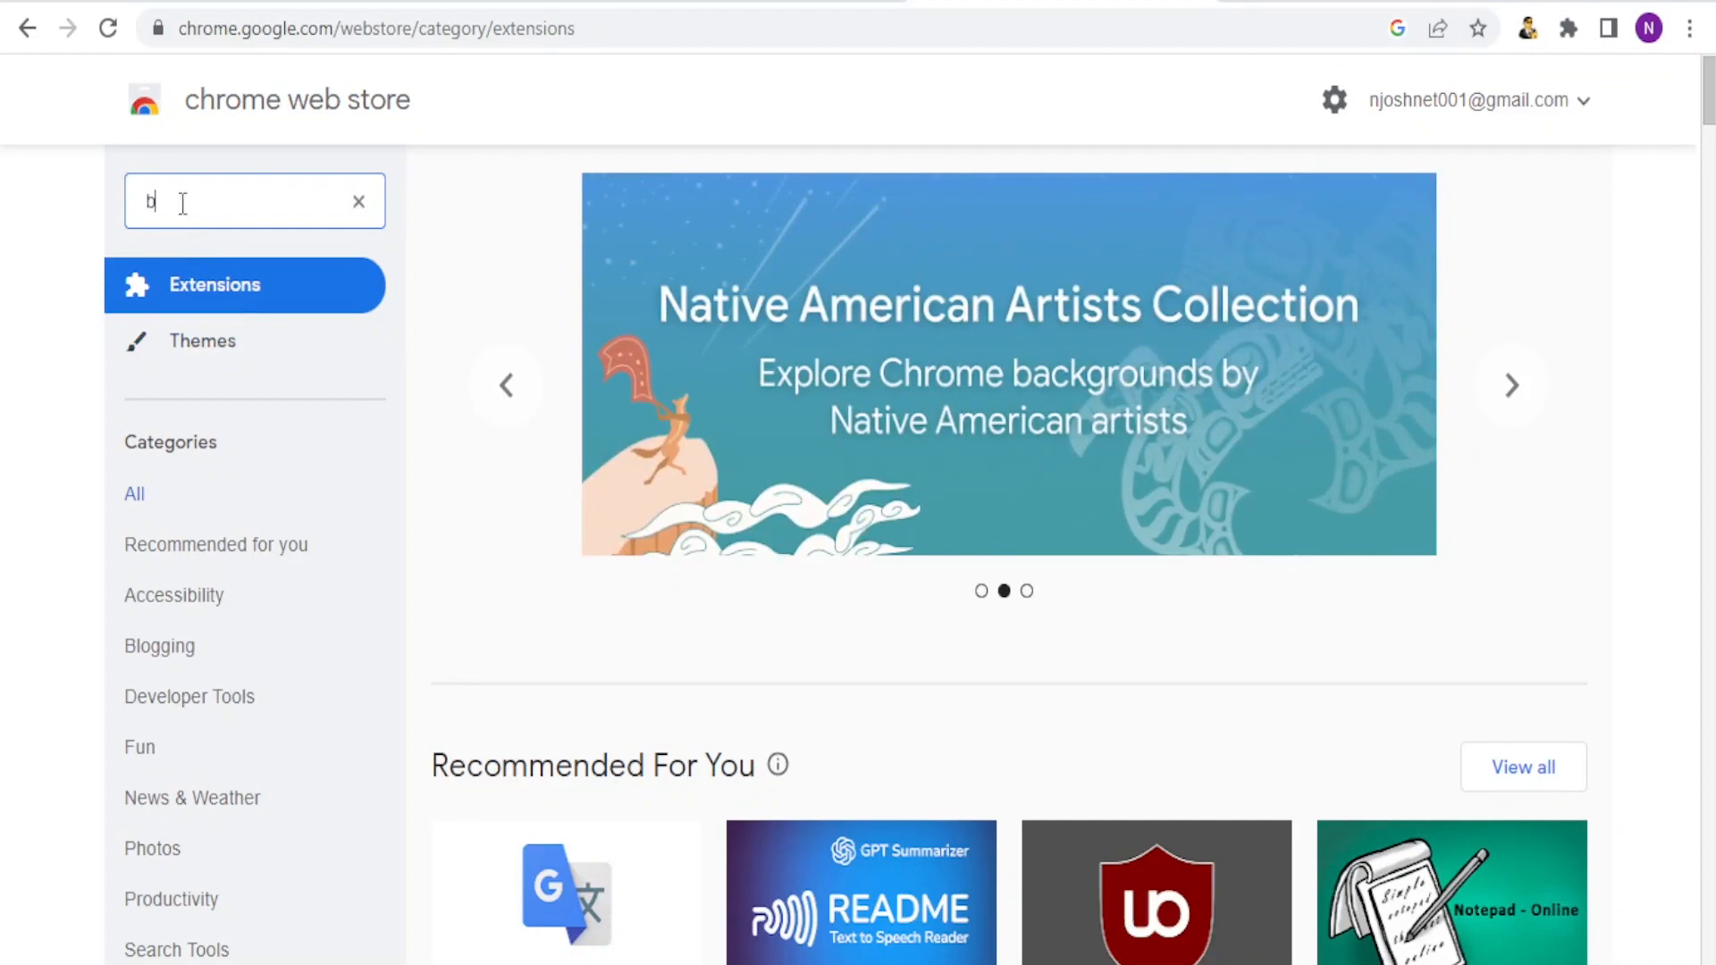
text(onjourr)
key(Return)
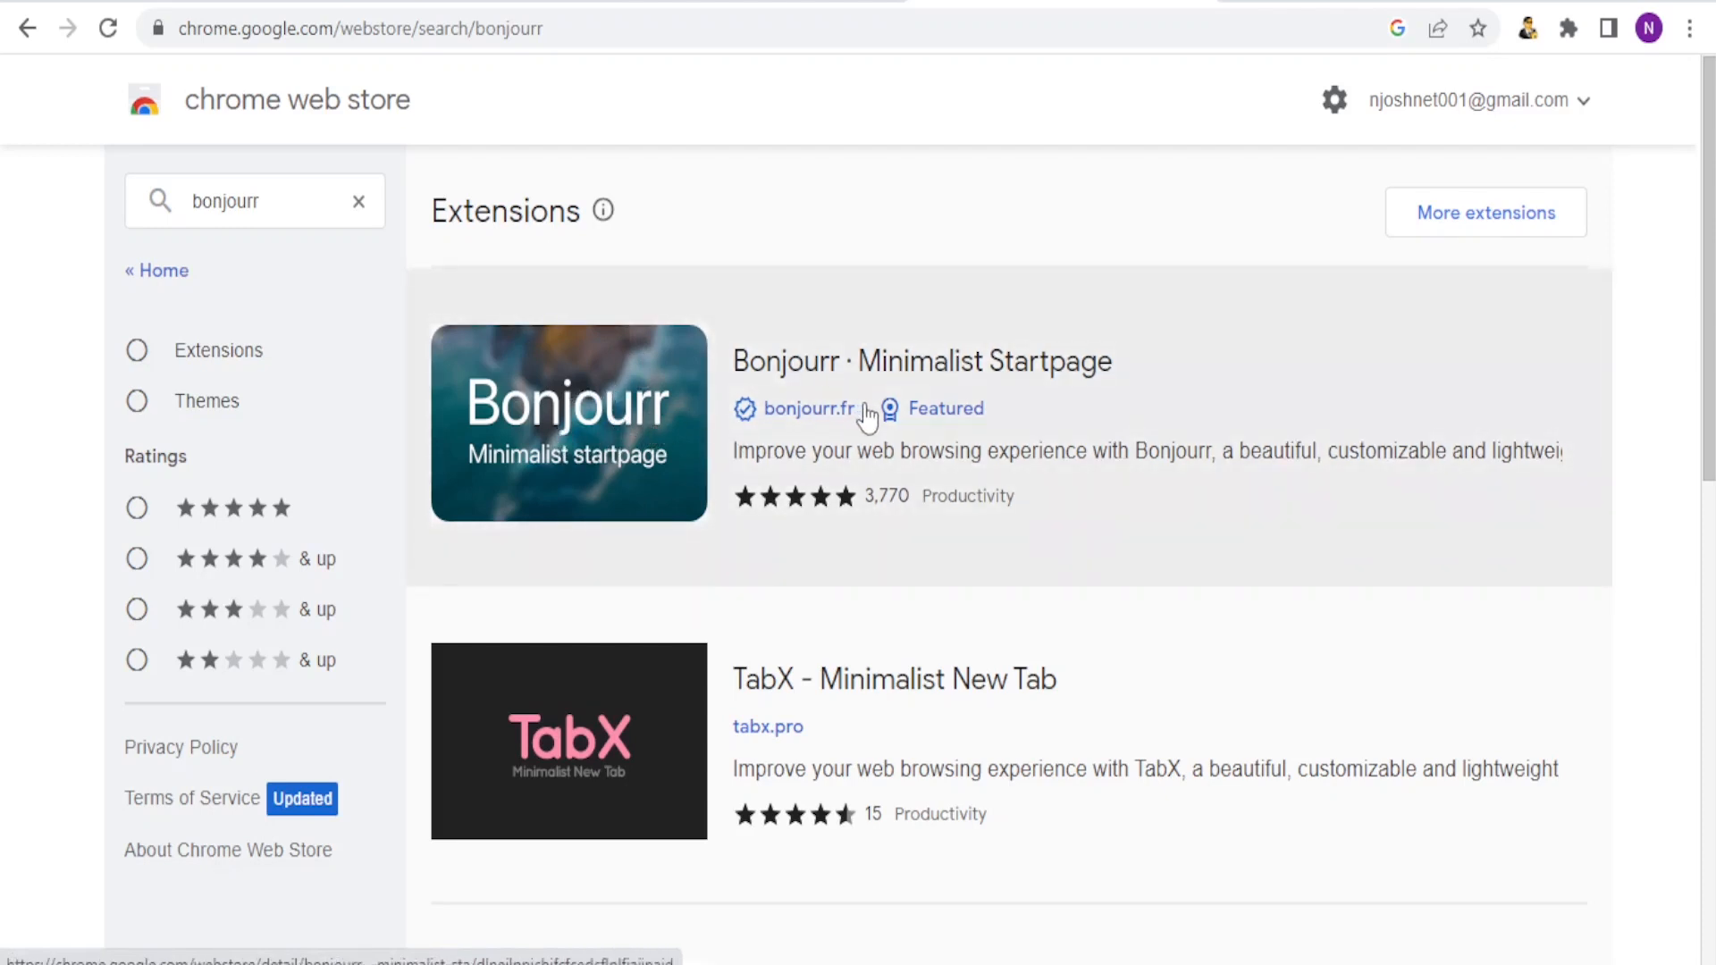
click(968, 381)
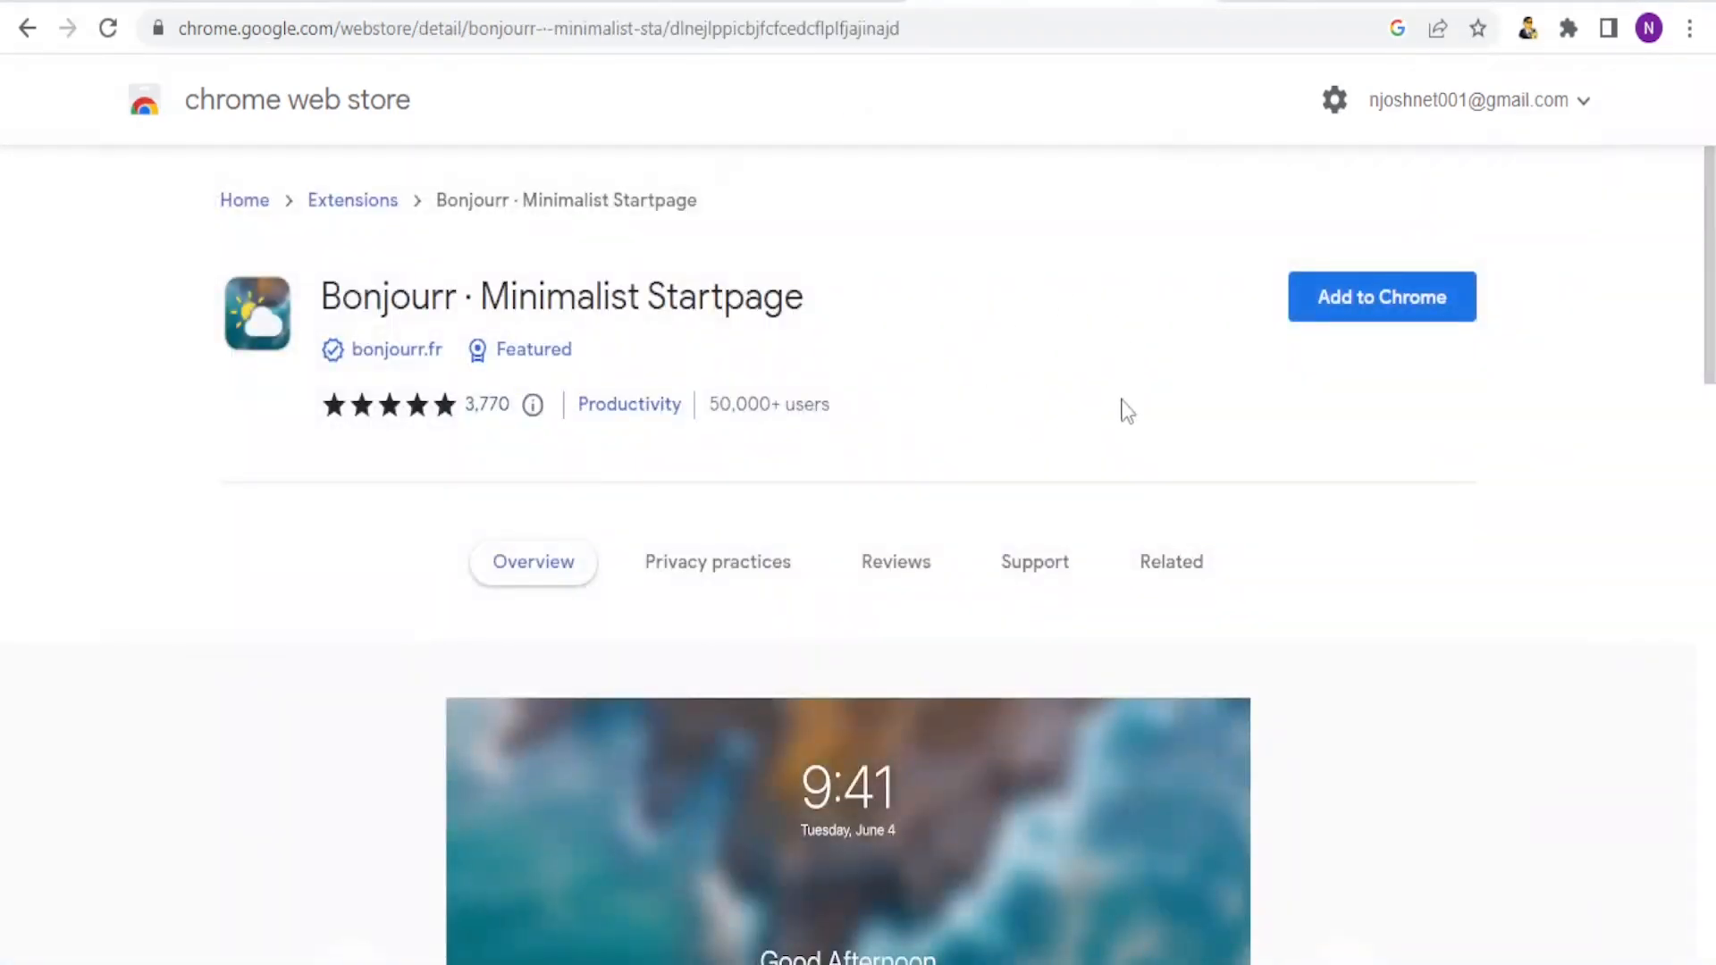
Add the Bonjourr · Minimalist Startpage extension to Chrome and keep it as the new tab page
click(1377, 306)
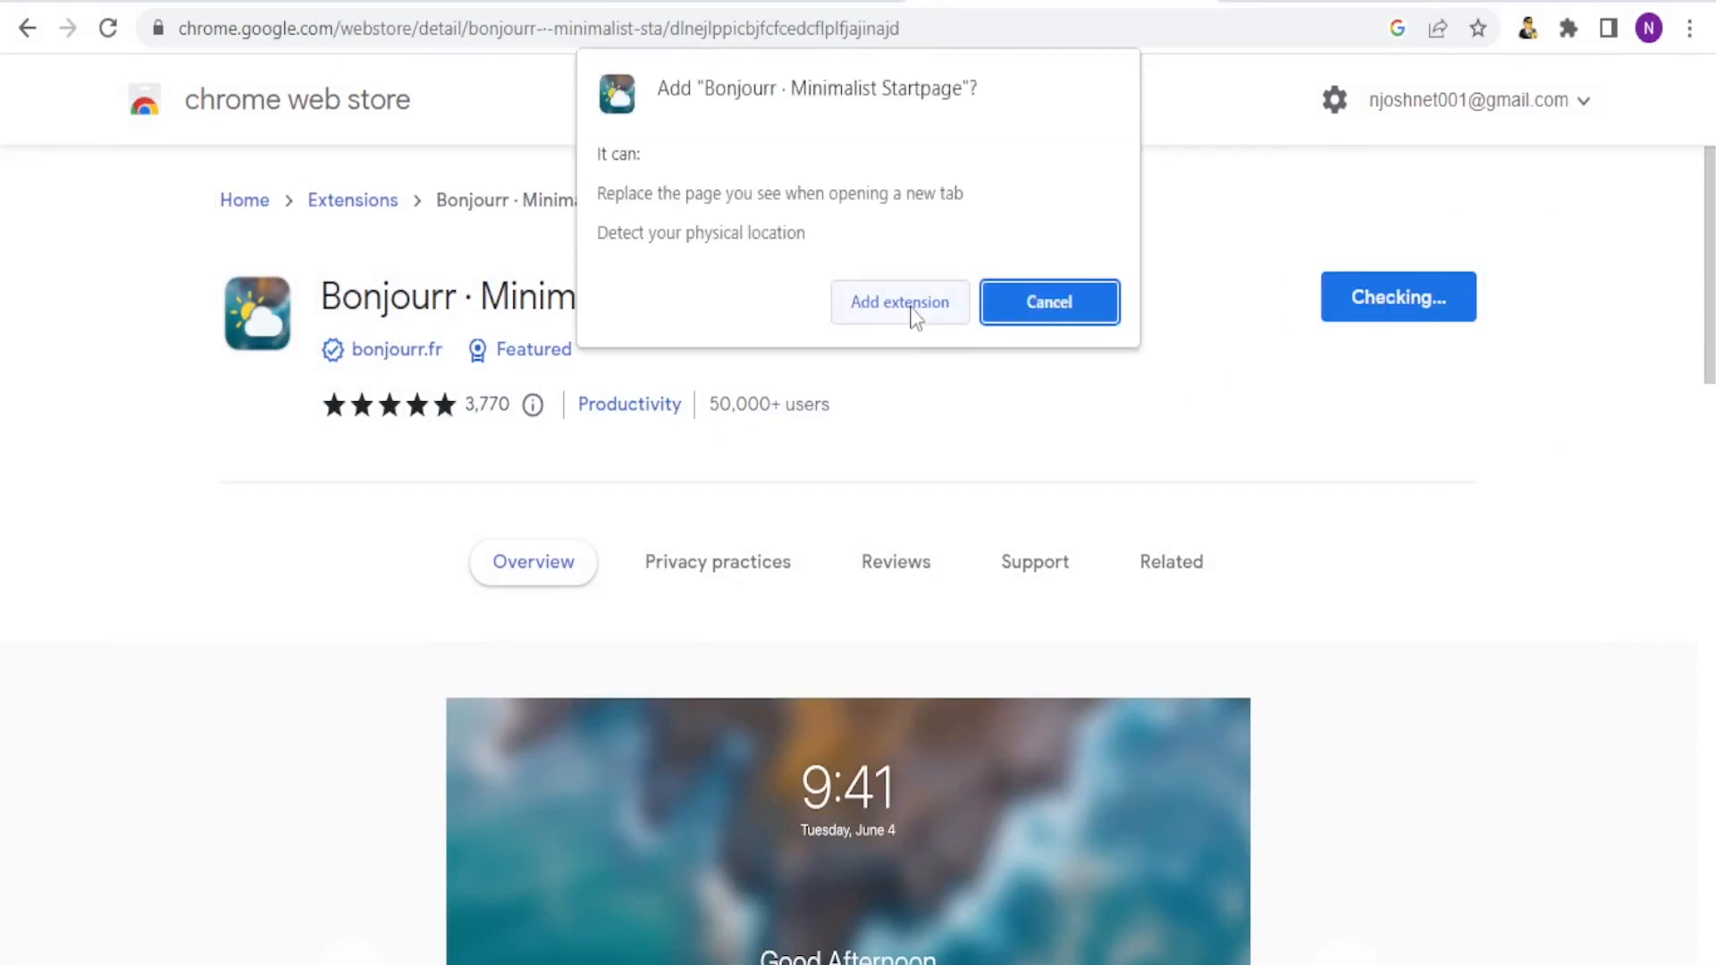
click(909, 304)
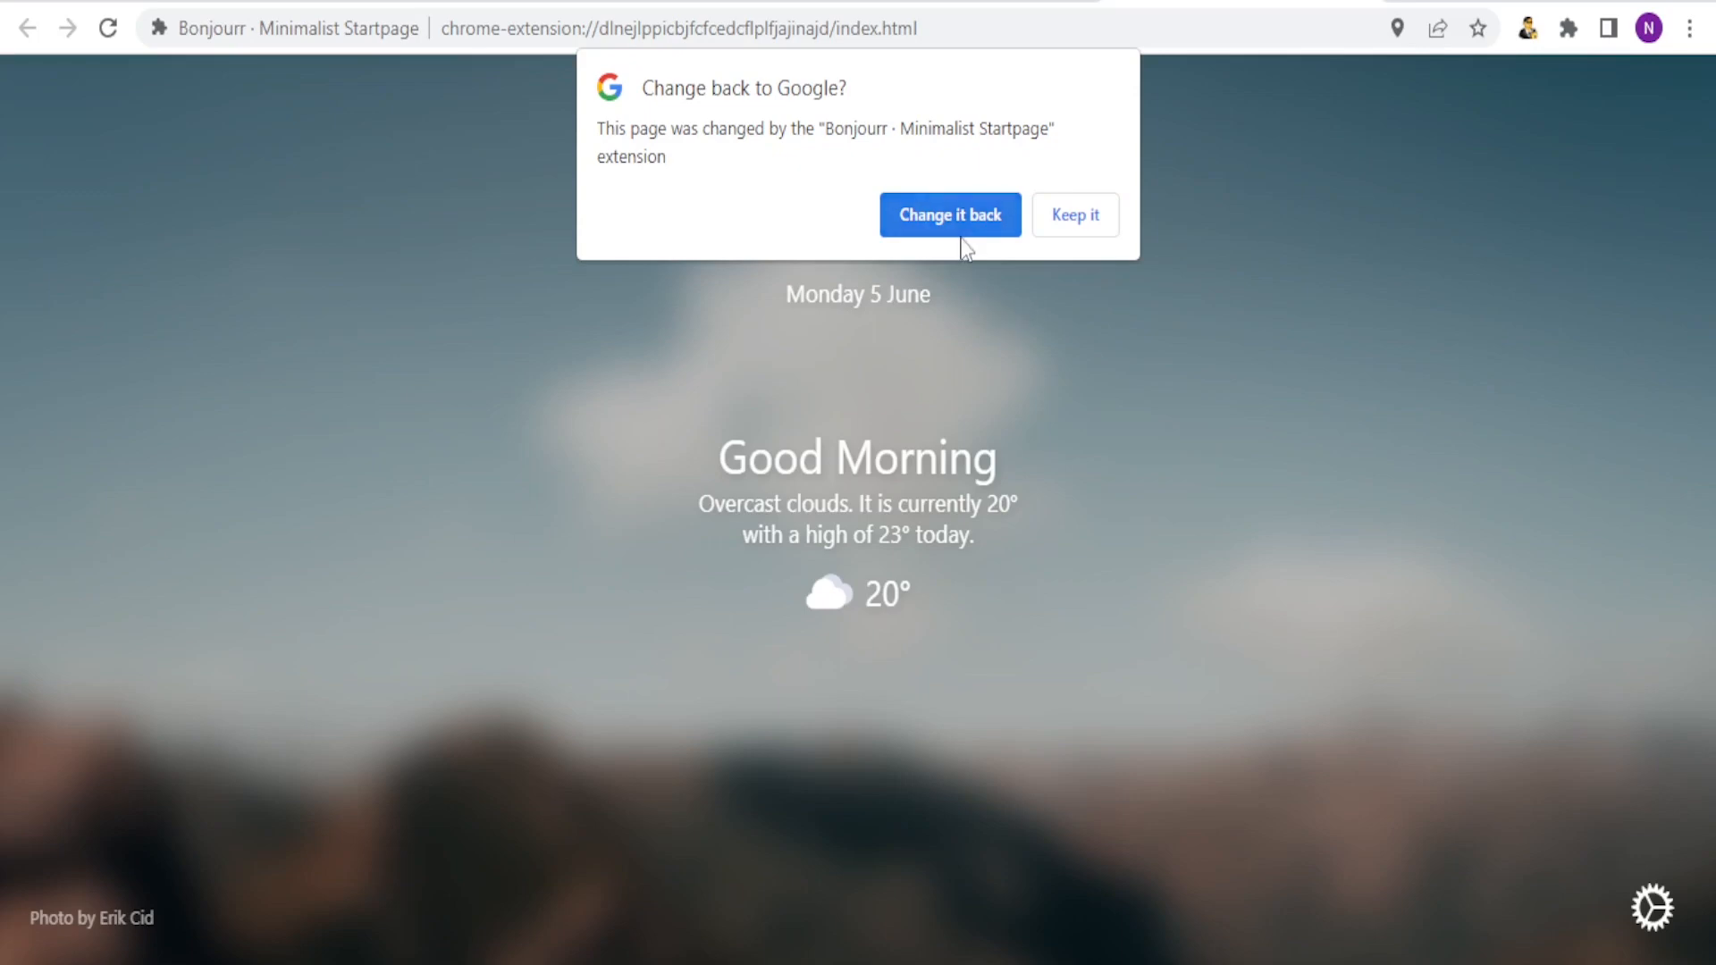
click(1079, 216)
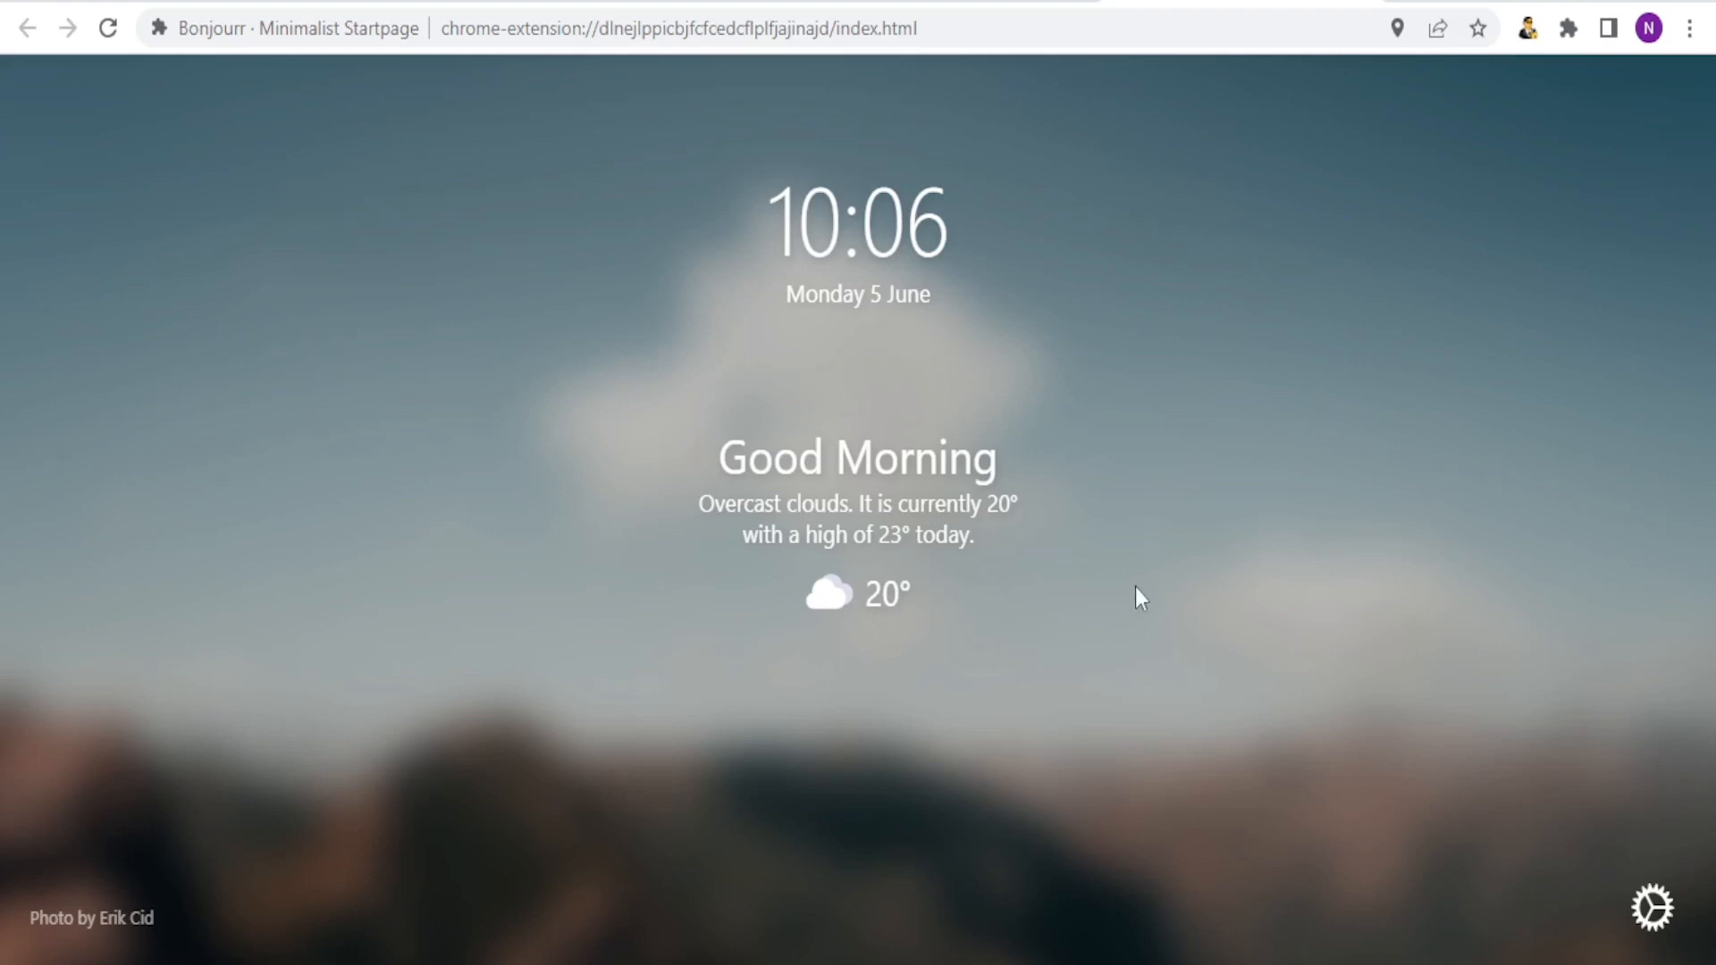
Show all settings of the Bonjourr start page and choose English as the language
click(1652, 909)
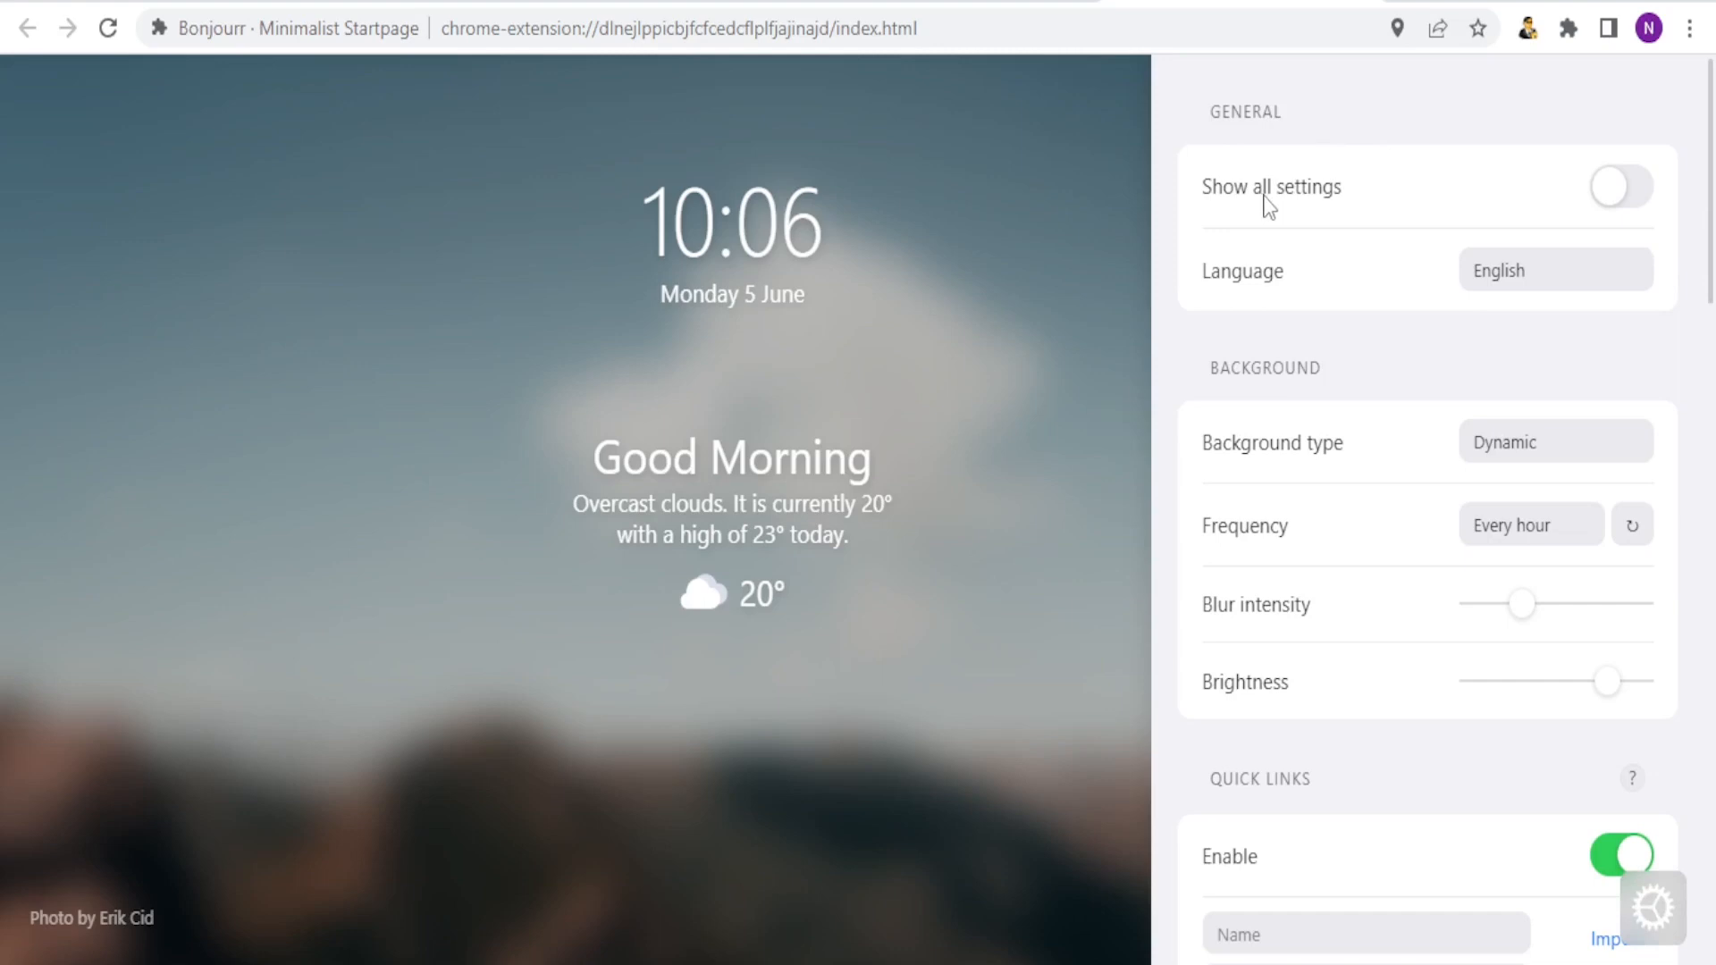
click(1632, 202)
scroll(1710, 183, down, 2)
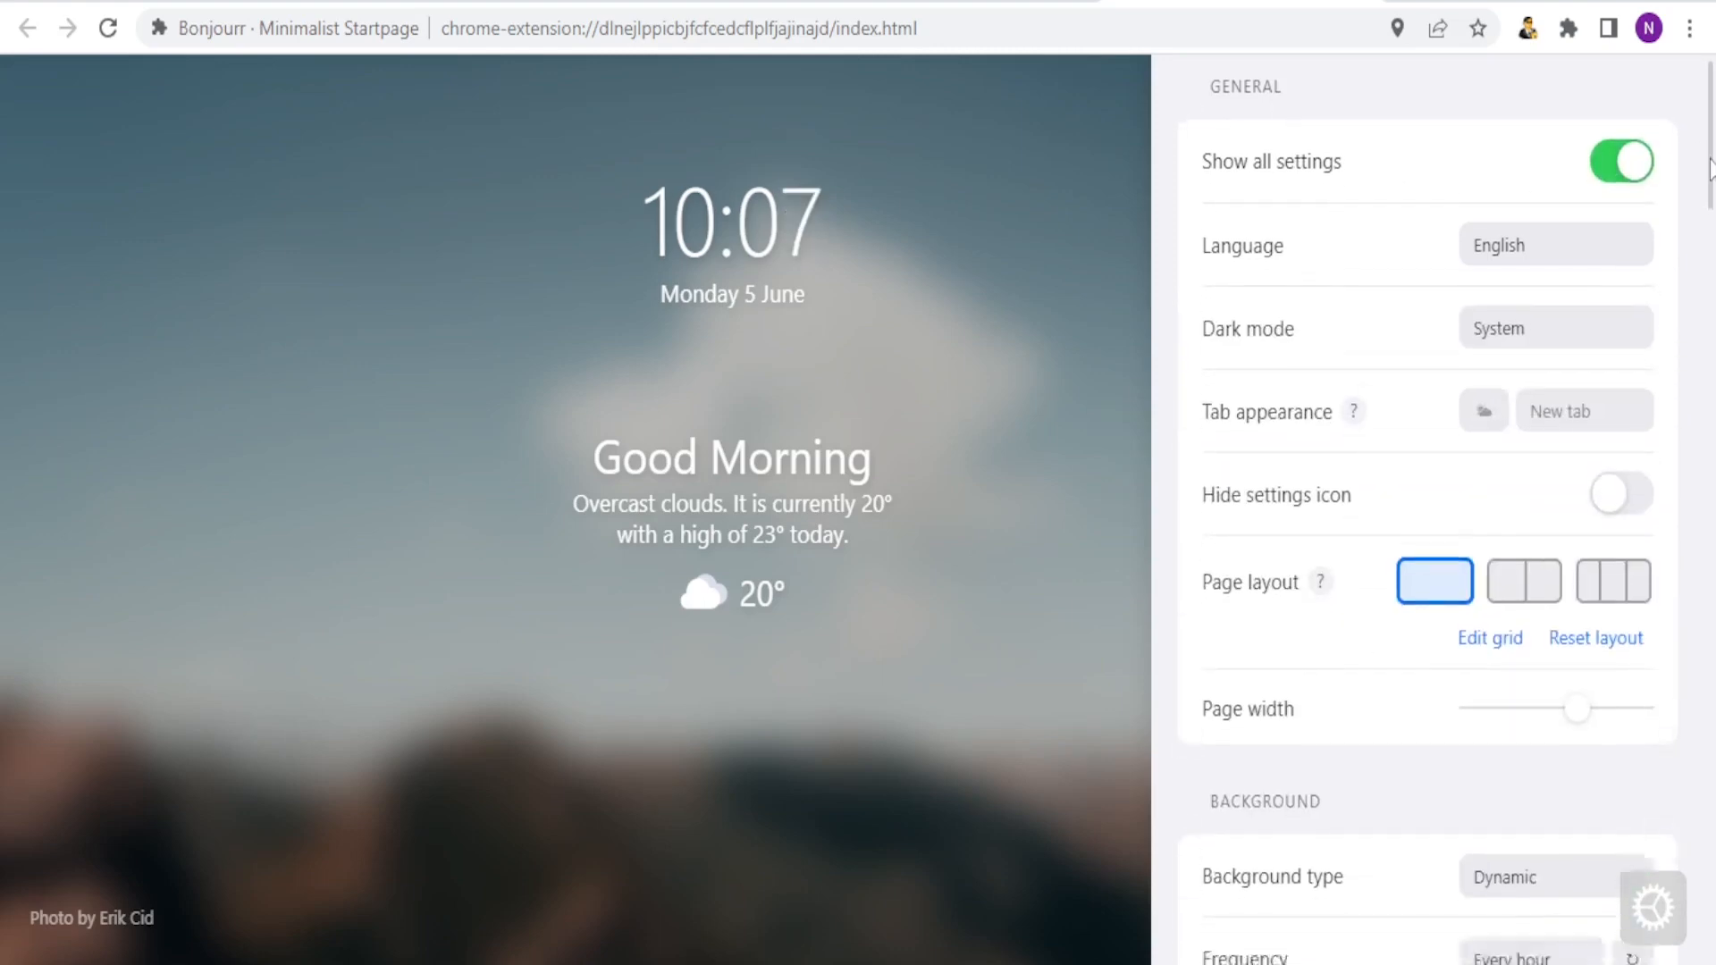
scroll(1709, 193, down, 12)
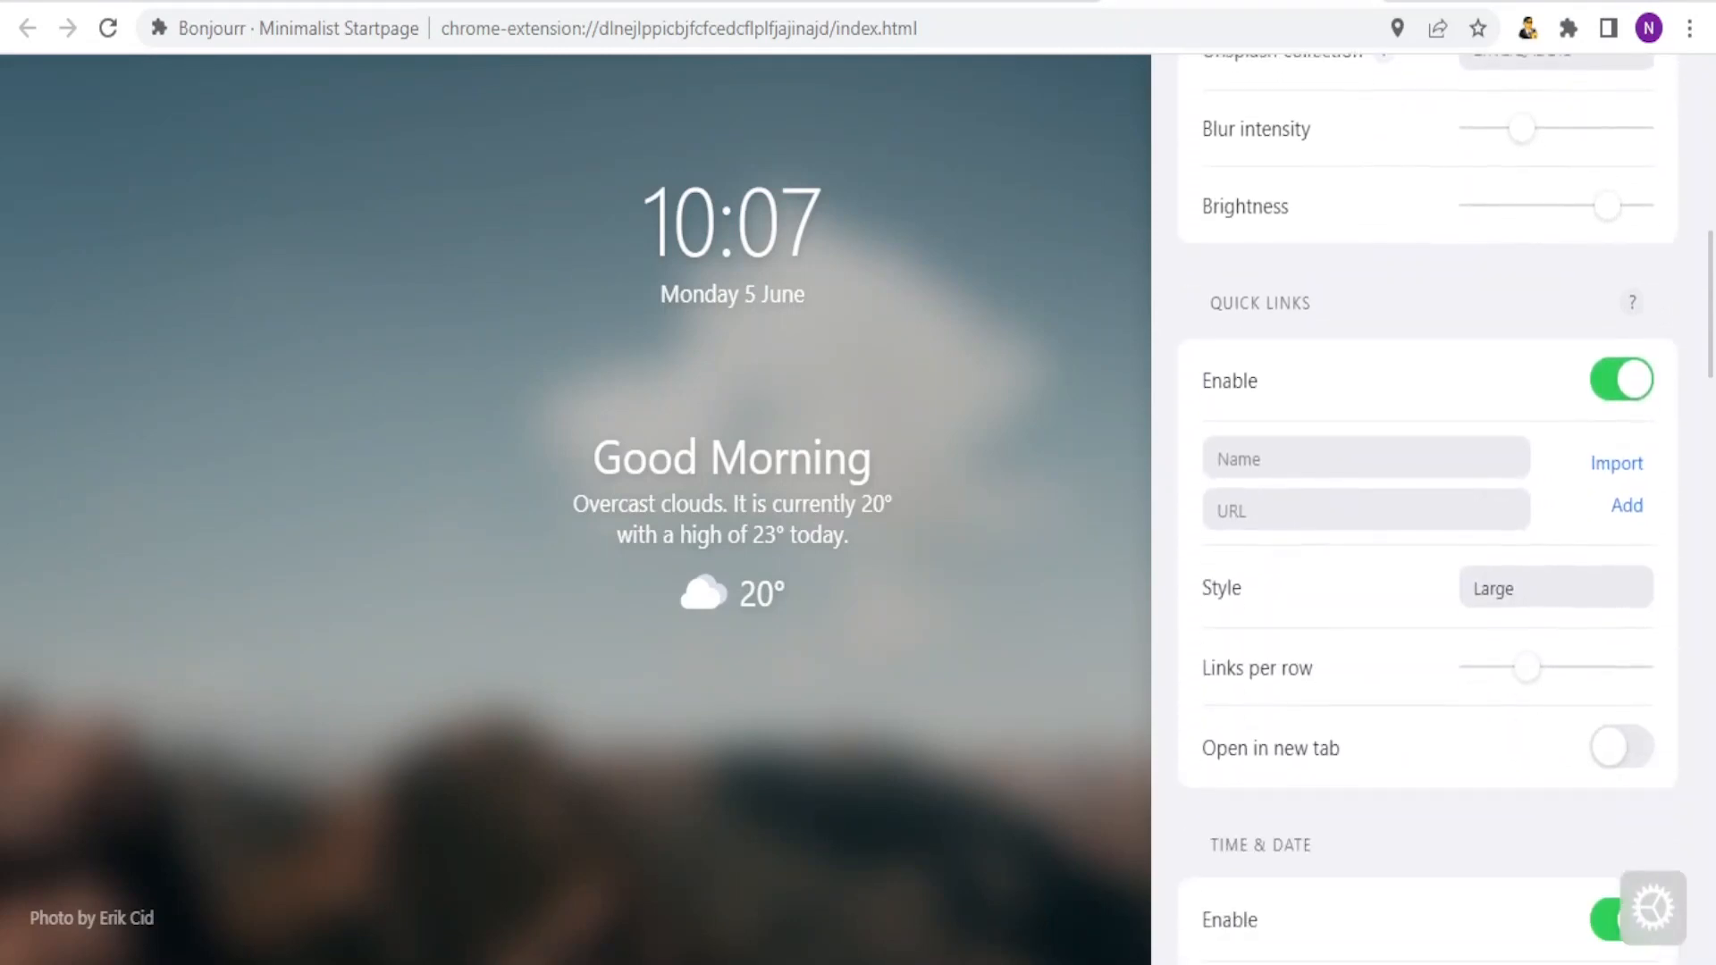
scroll(1427, 507, down, 1)
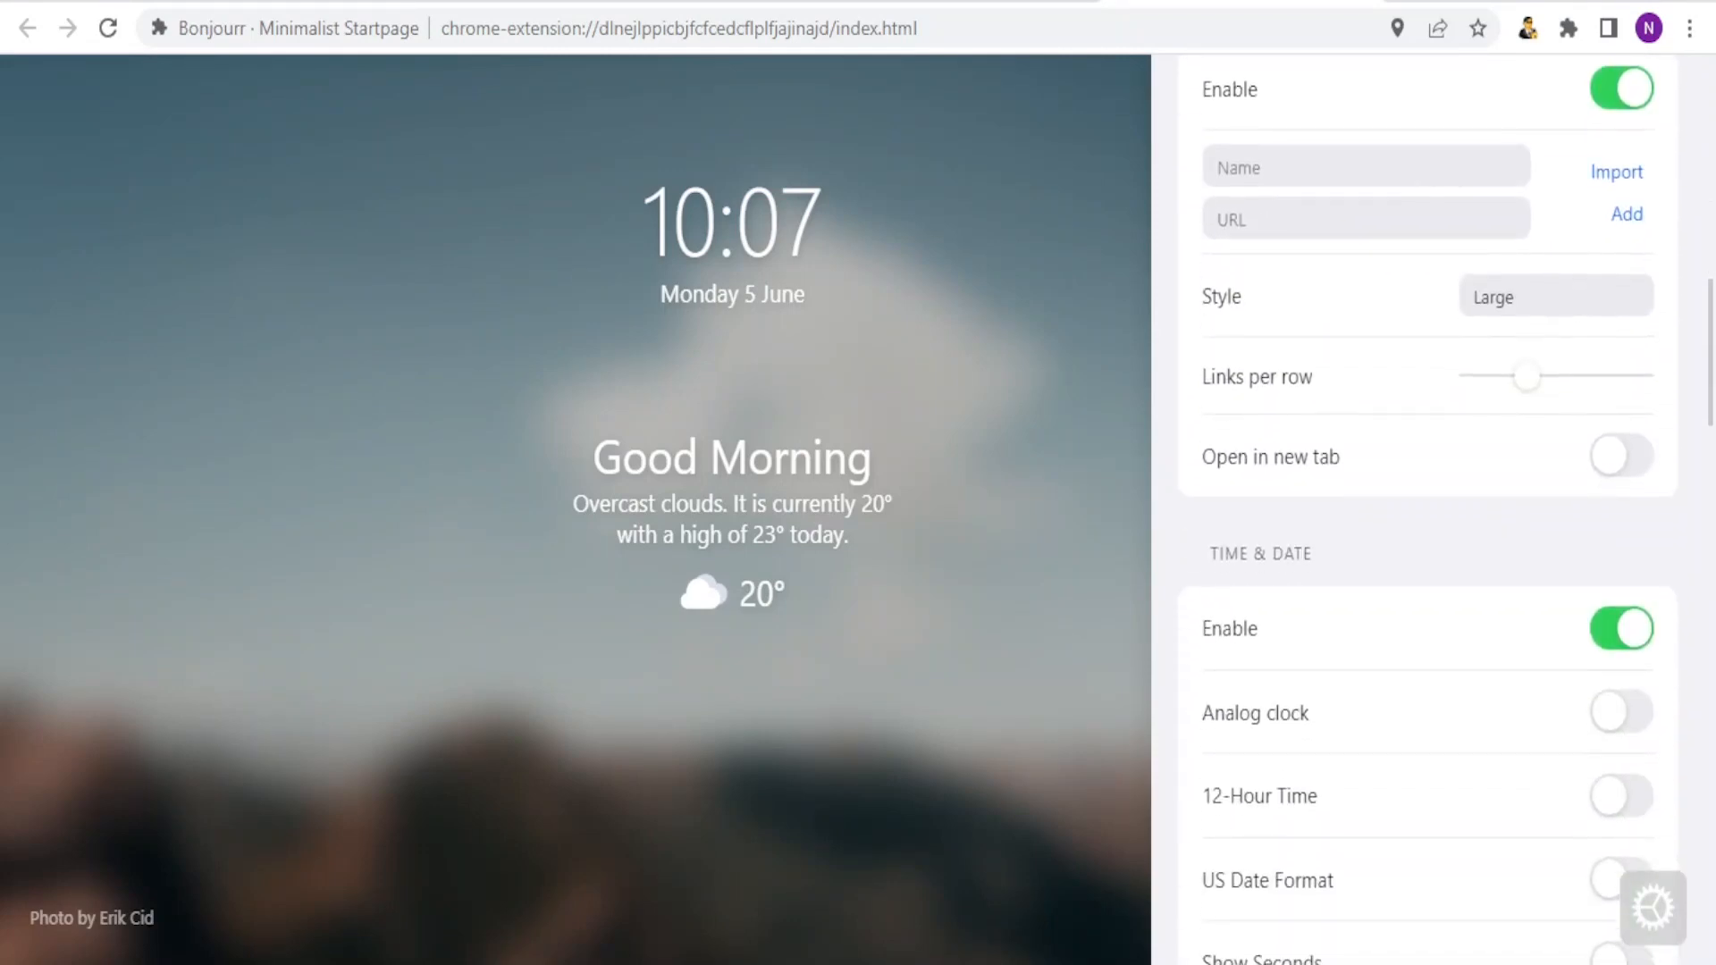
scroll(1248, 268, up, 15)
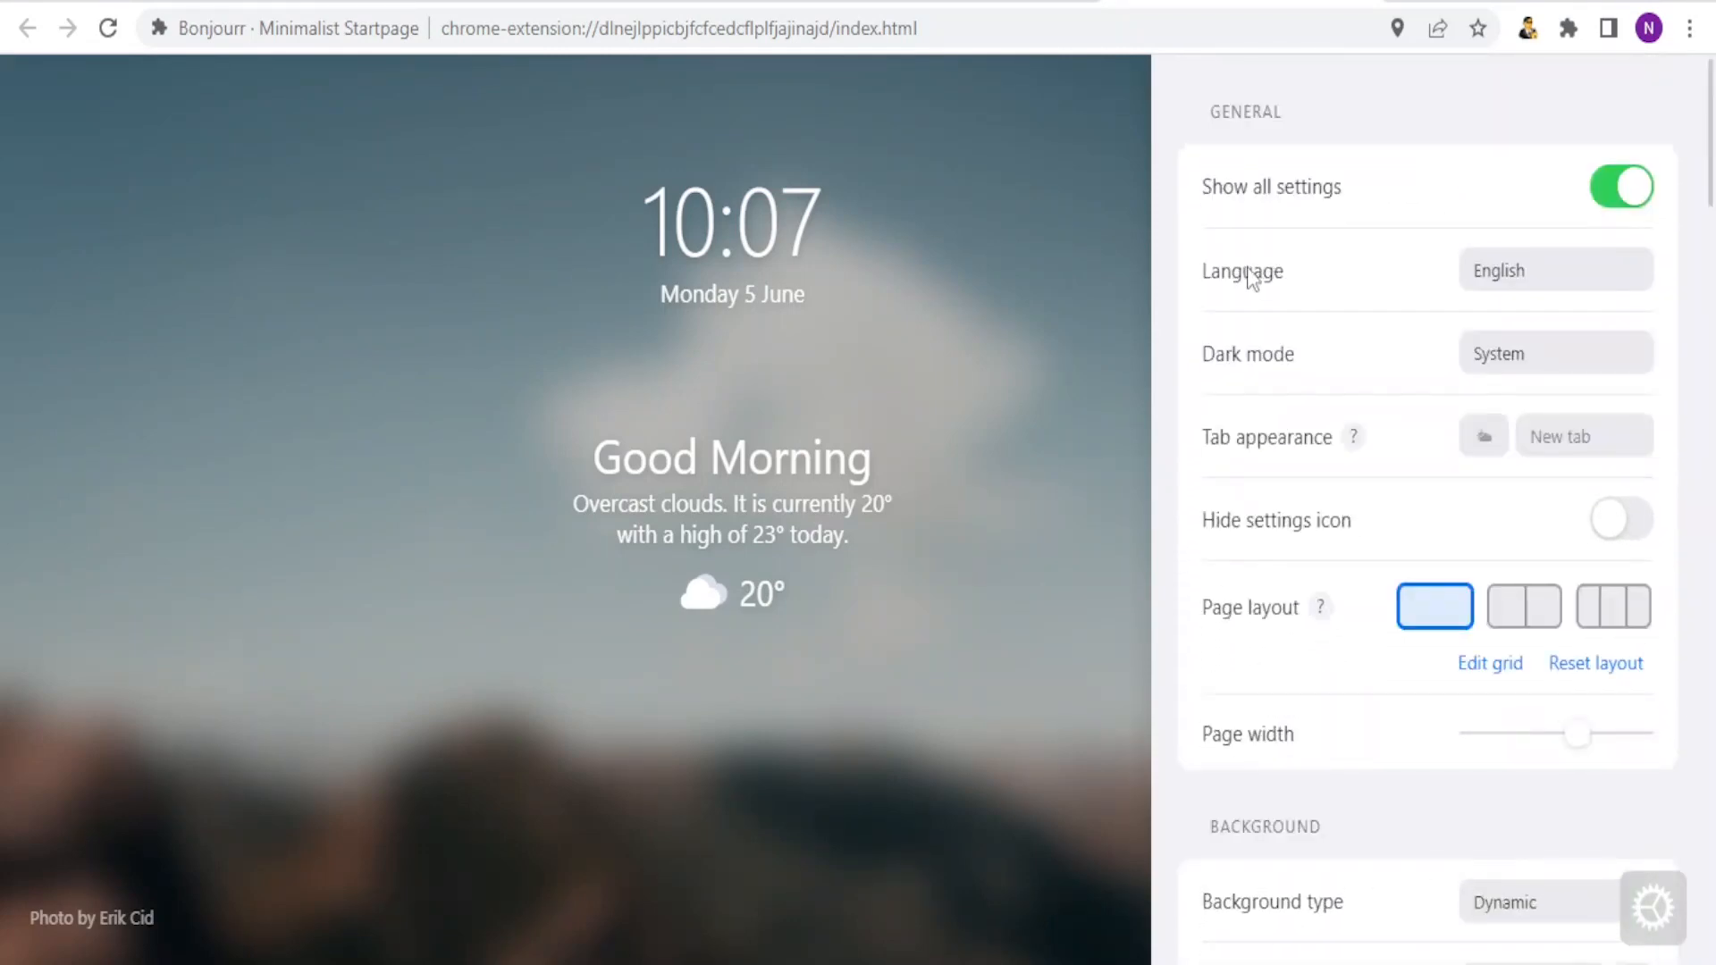
click(1548, 280)
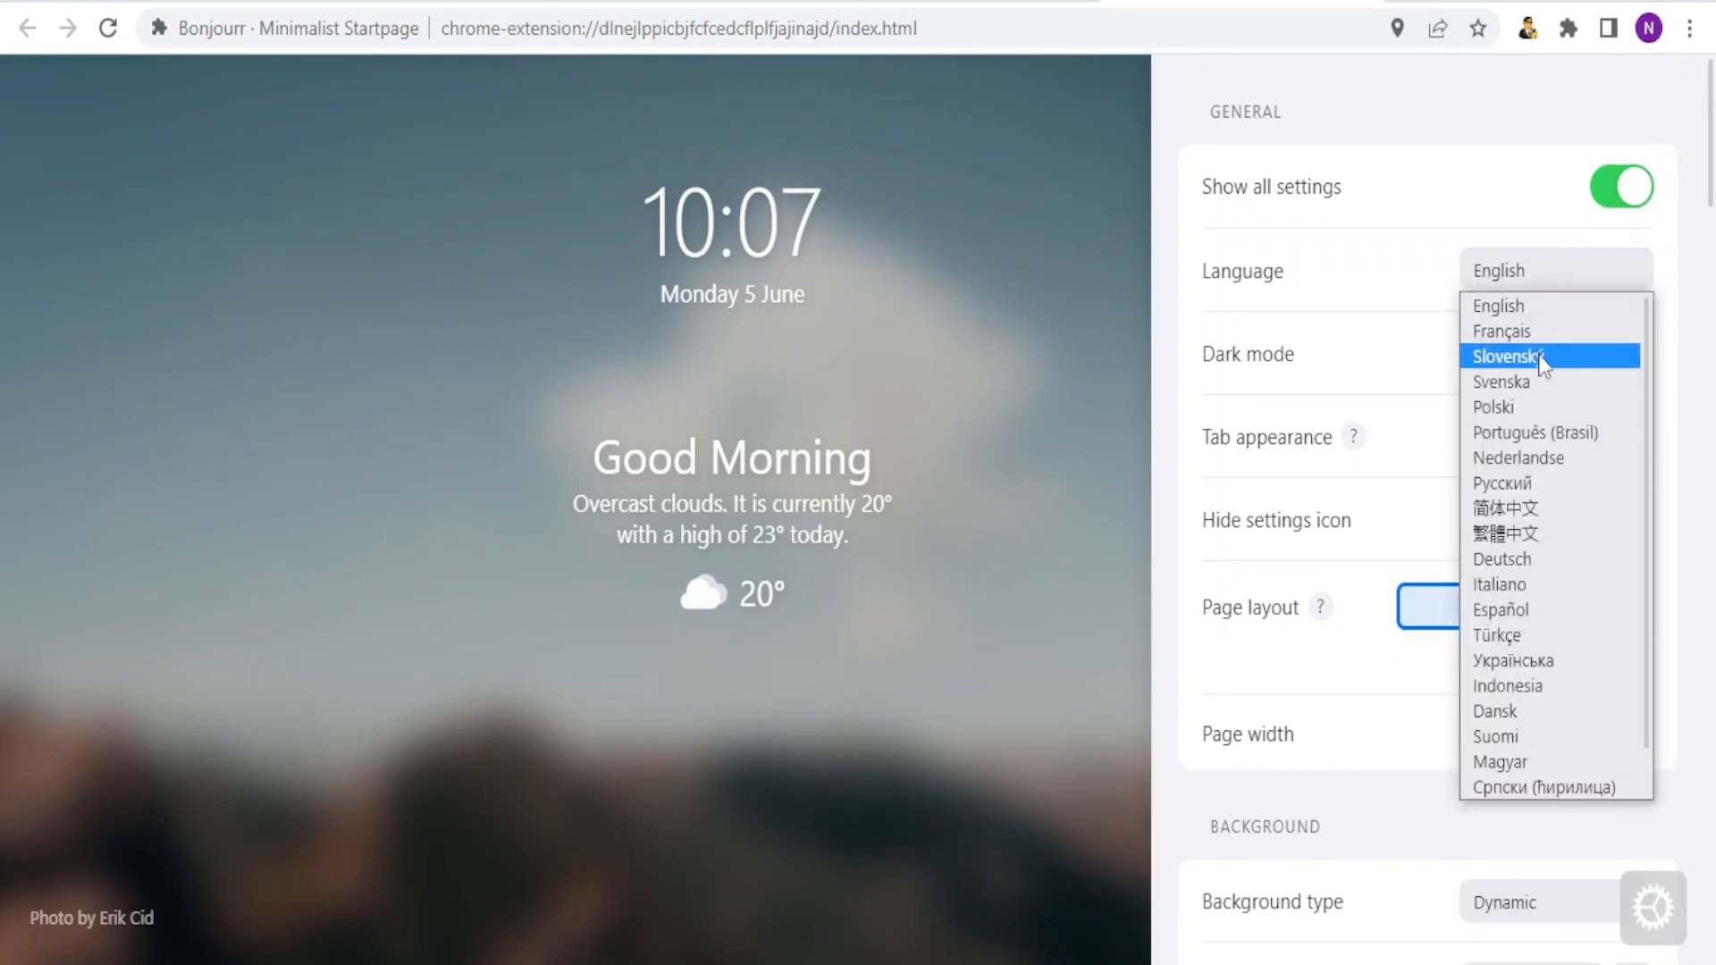
click(1555, 307)
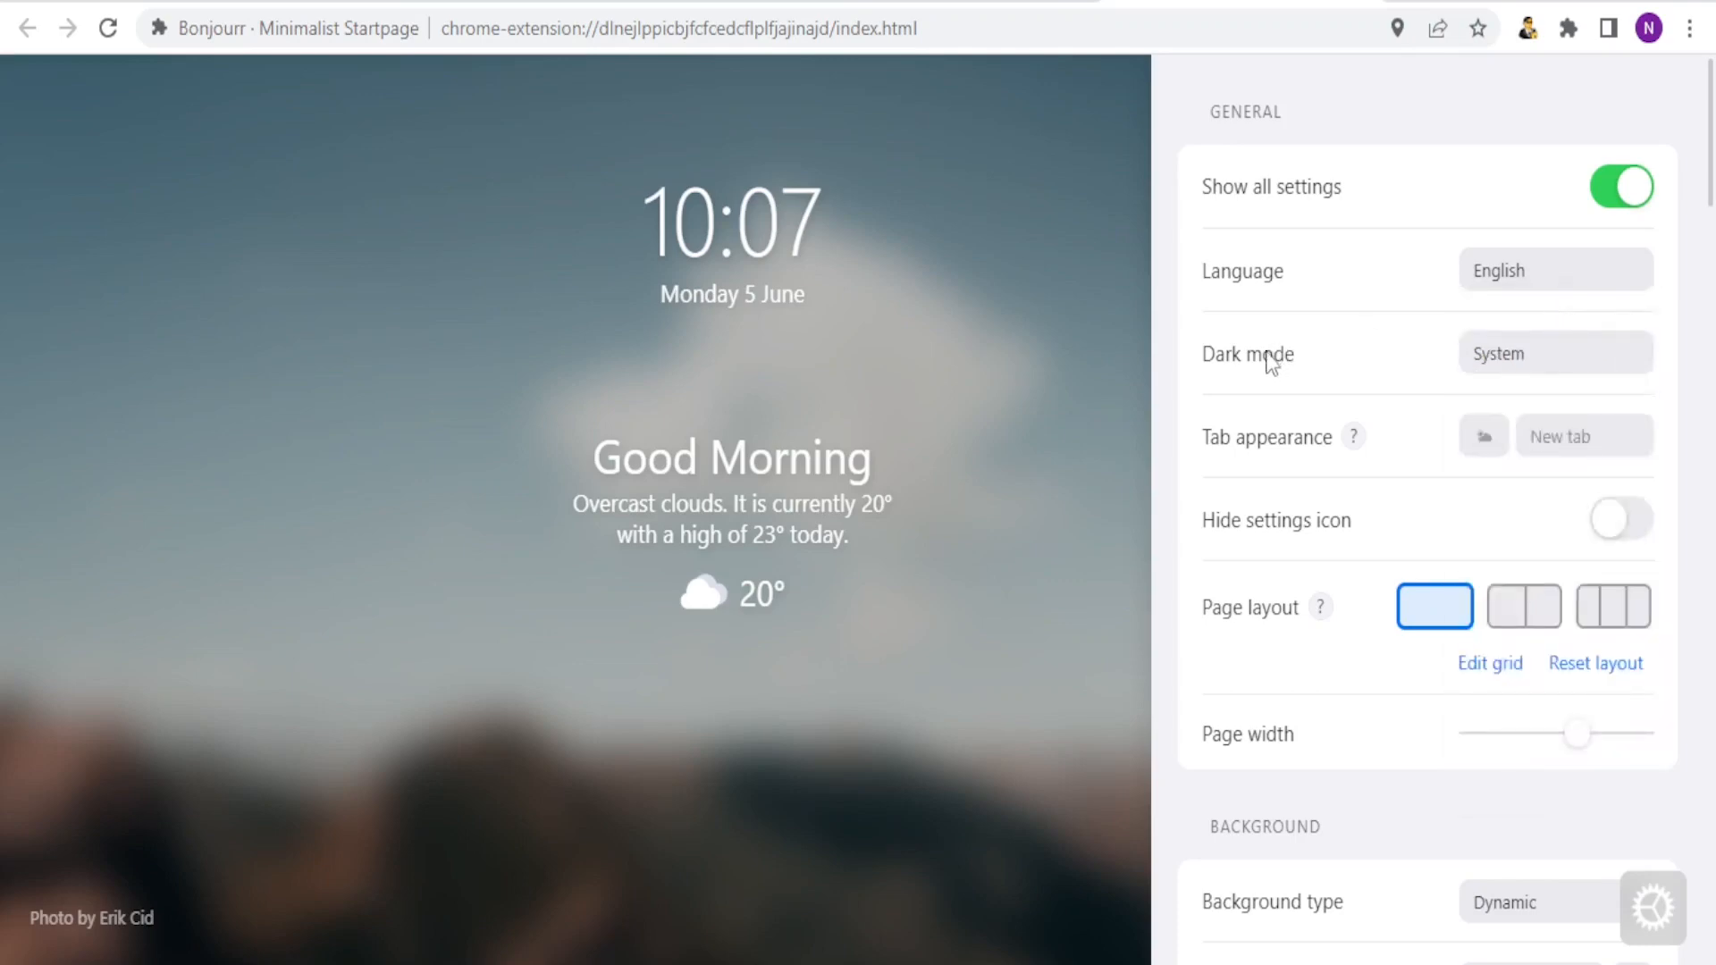
Try the dark mode options At night, Enabled and Disabled, and set dark mode back to System
click(1559, 362)
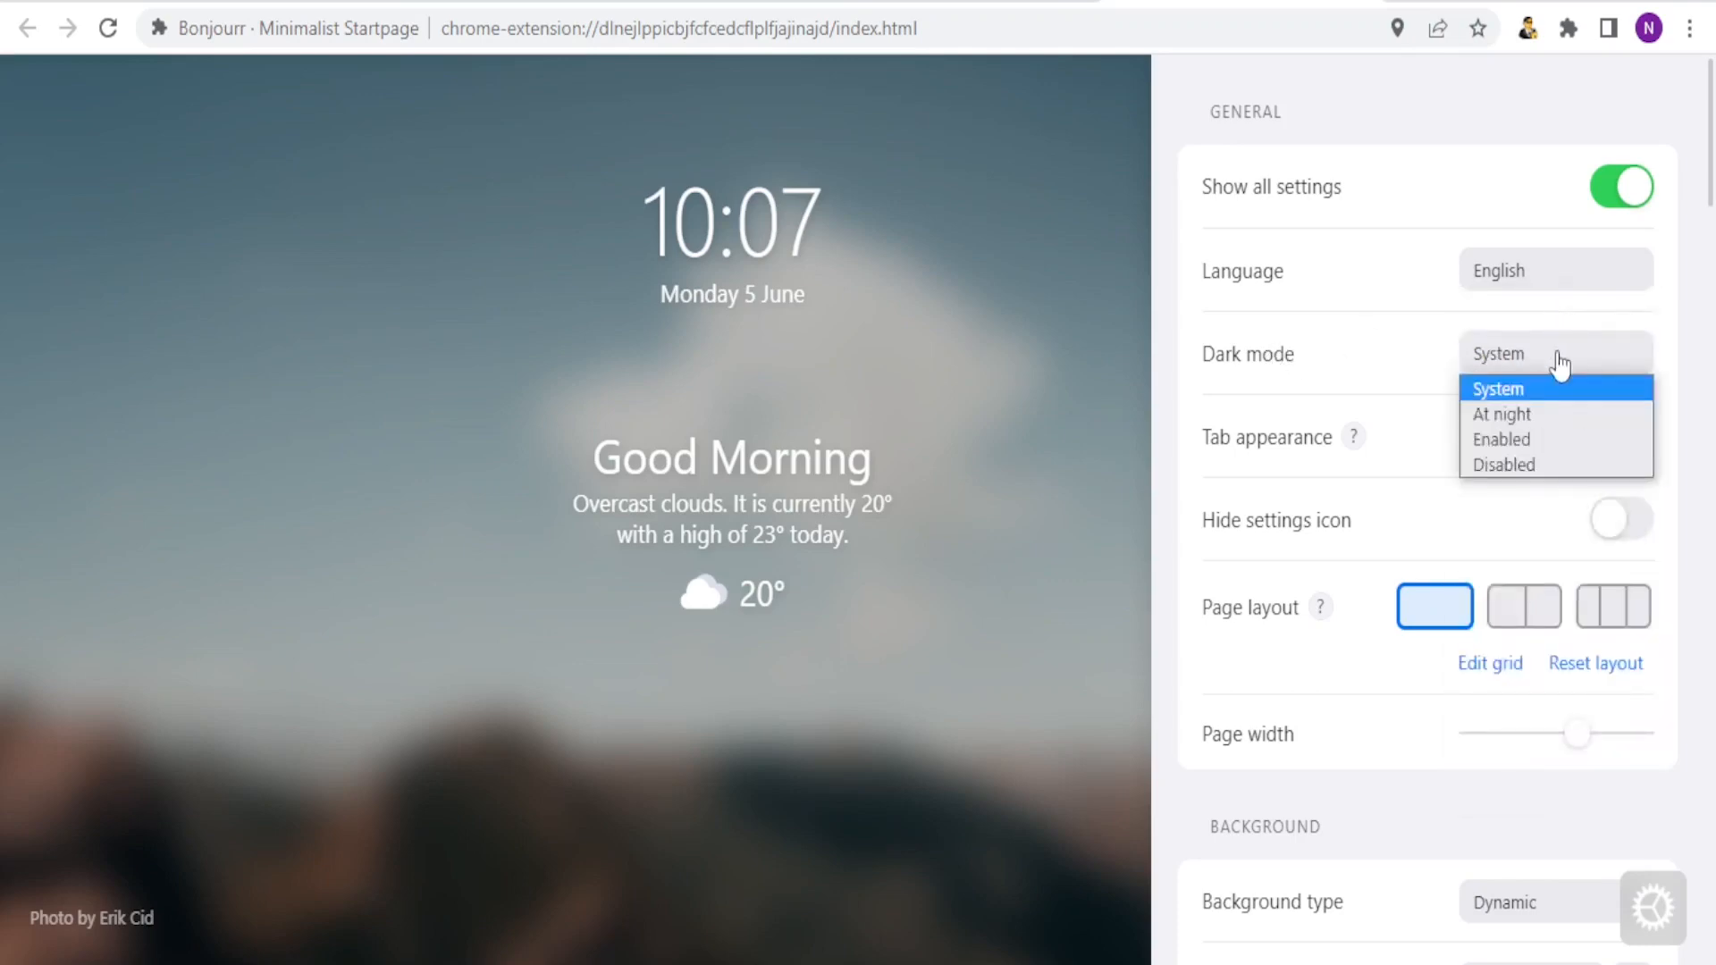
click(1514, 418)
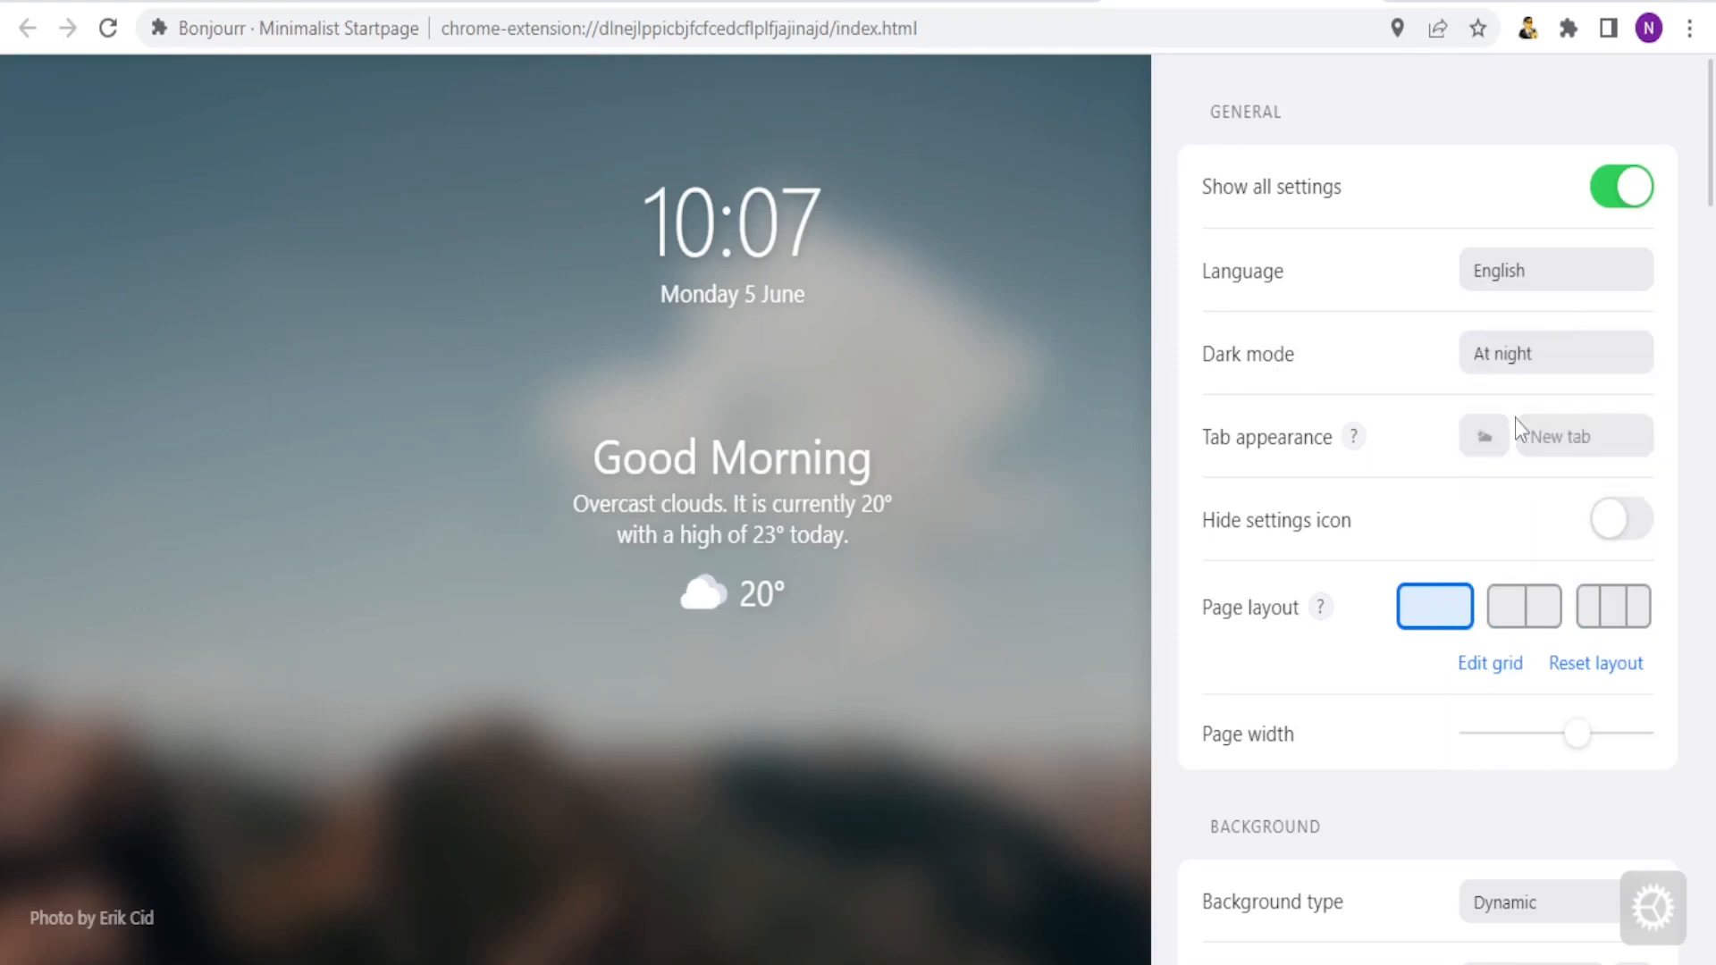
click(1555, 369)
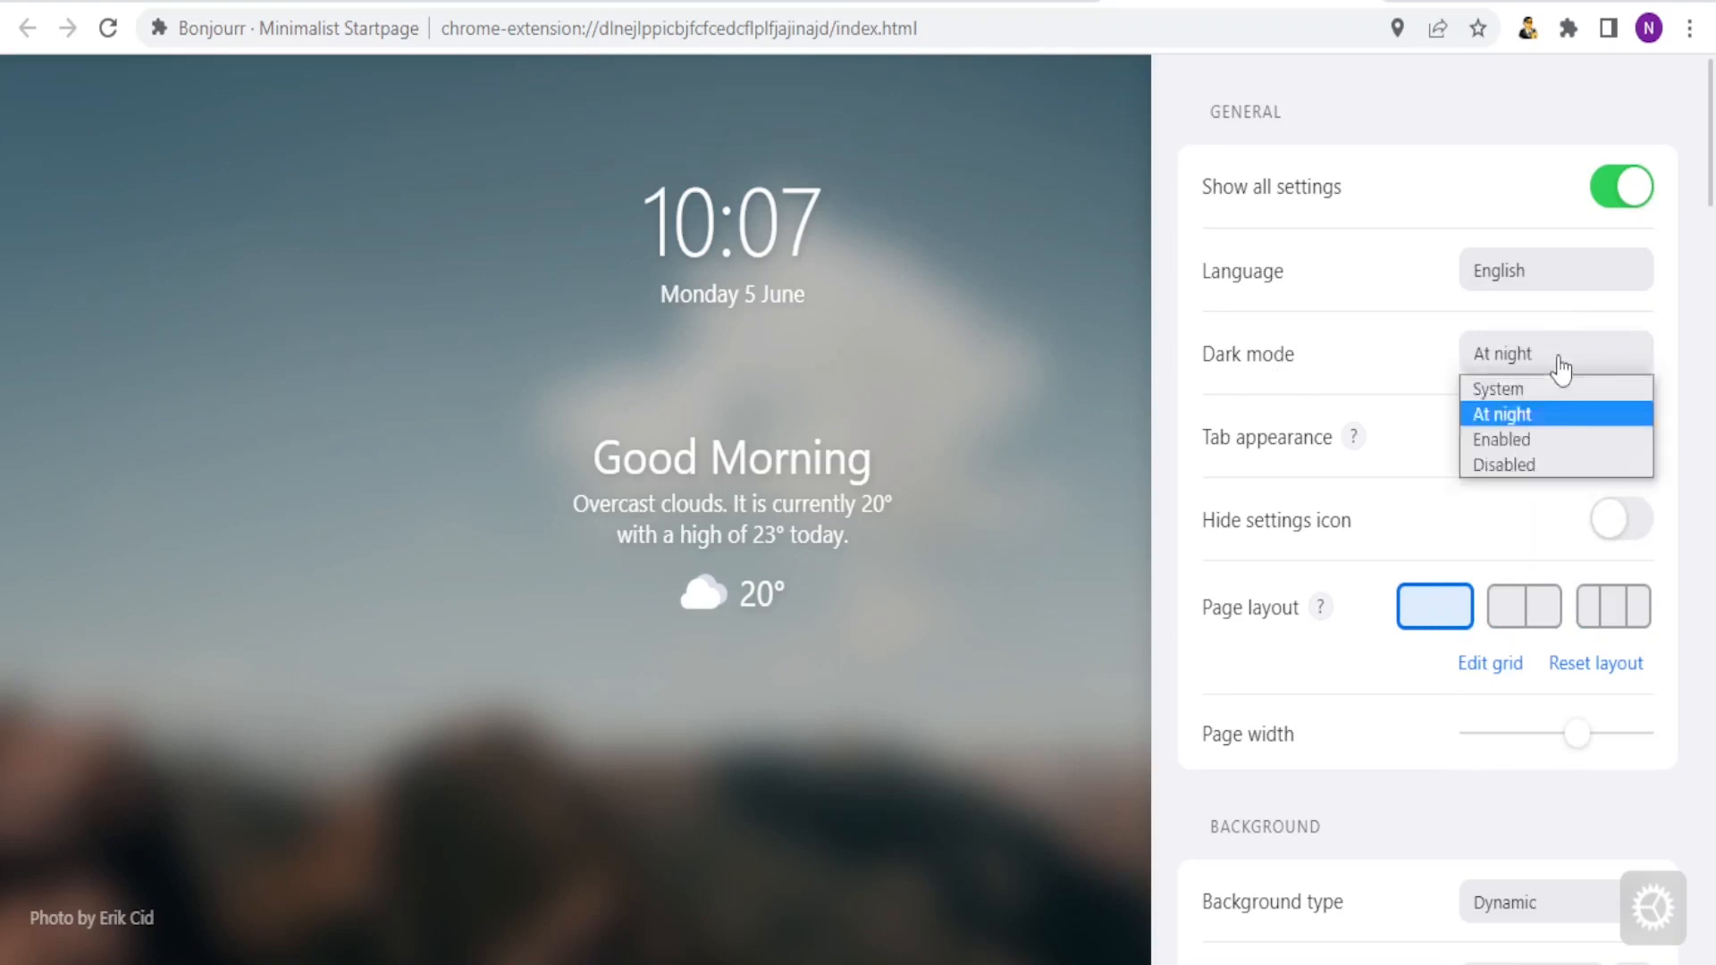
click(1519, 440)
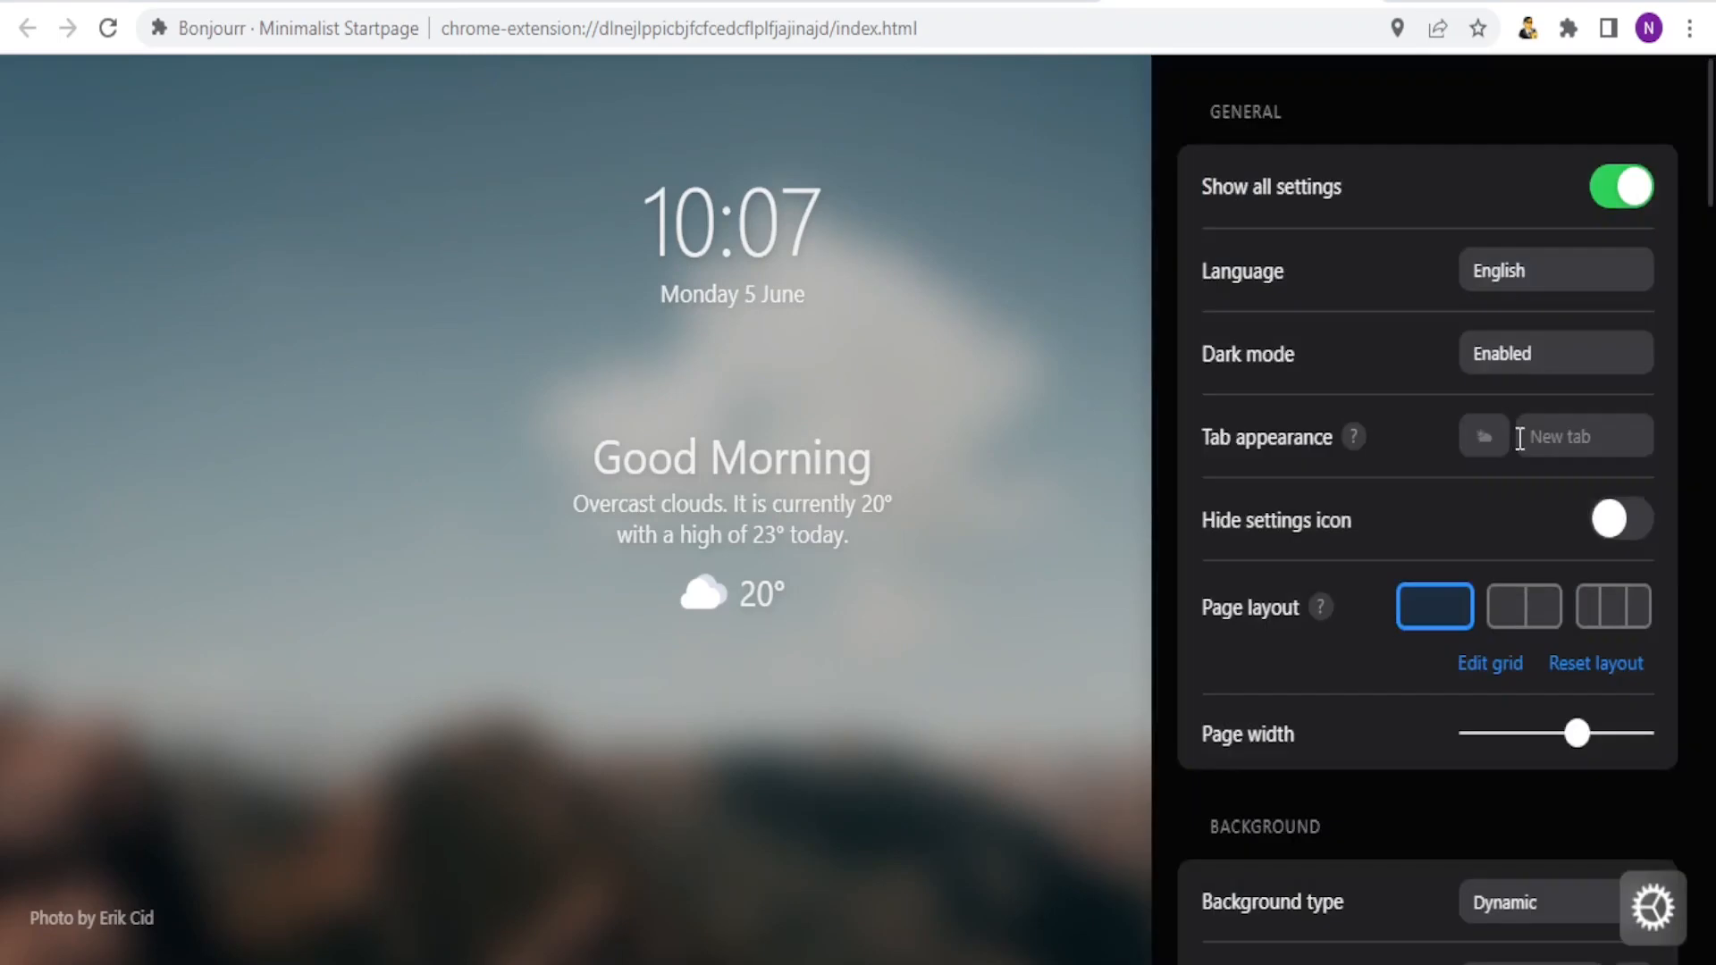
click(1590, 365)
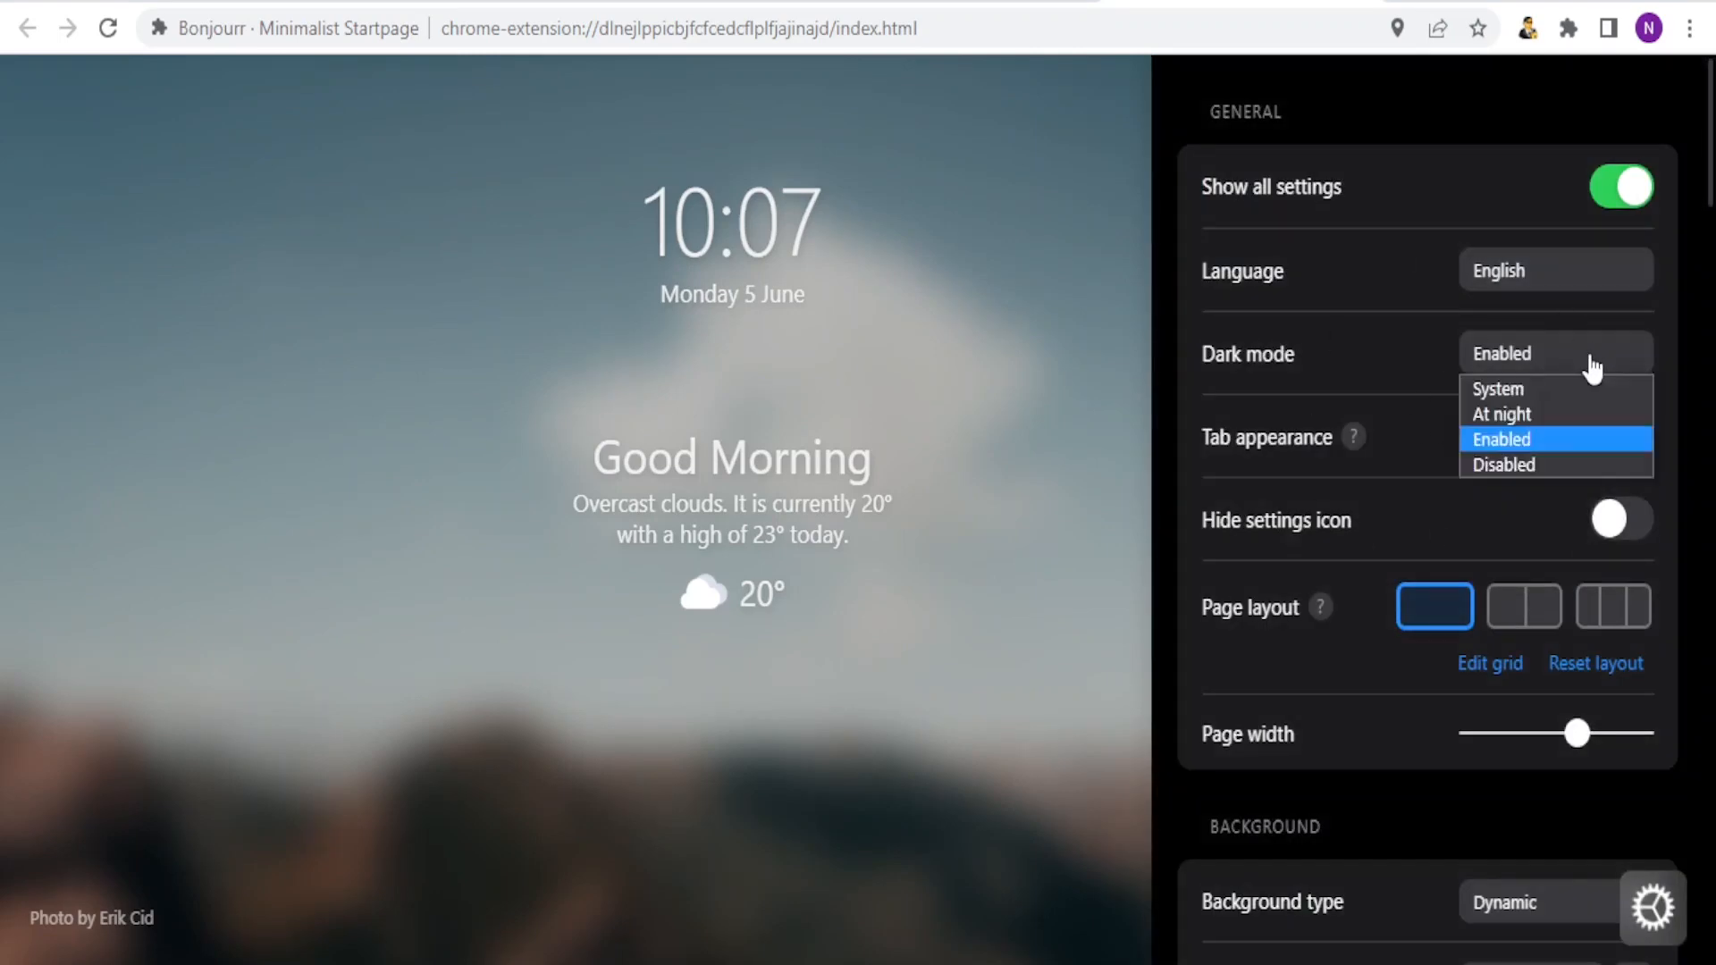
click(1524, 464)
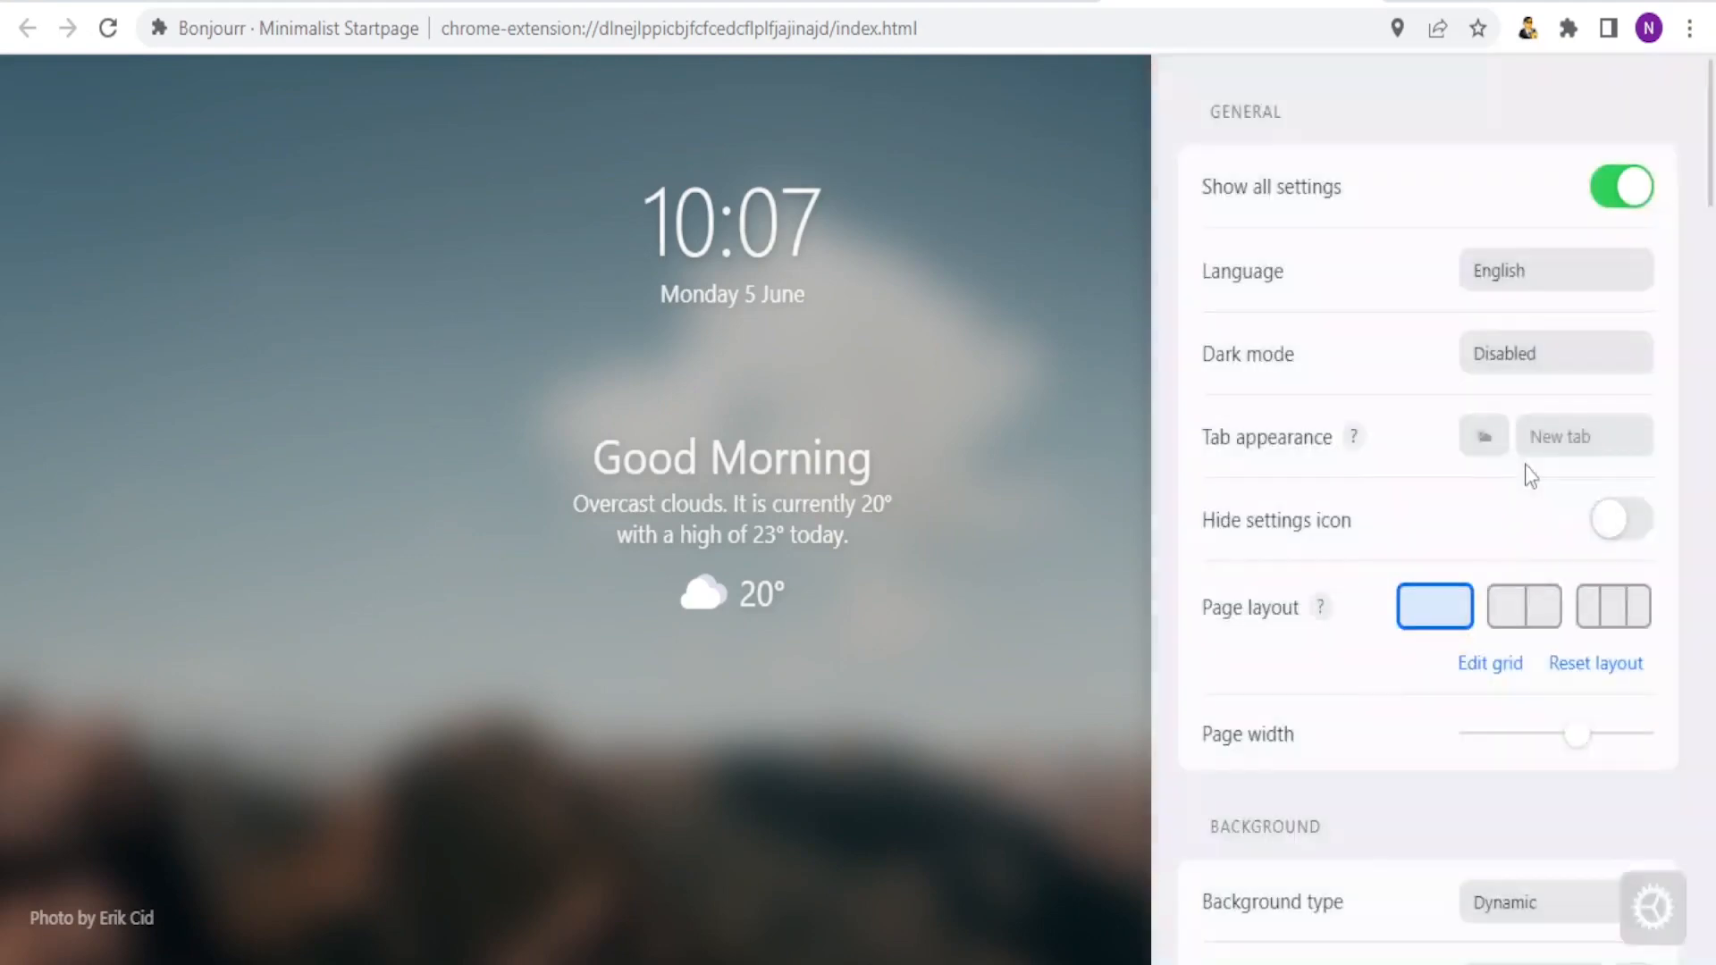
click(1559, 362)
click(1528, 389)
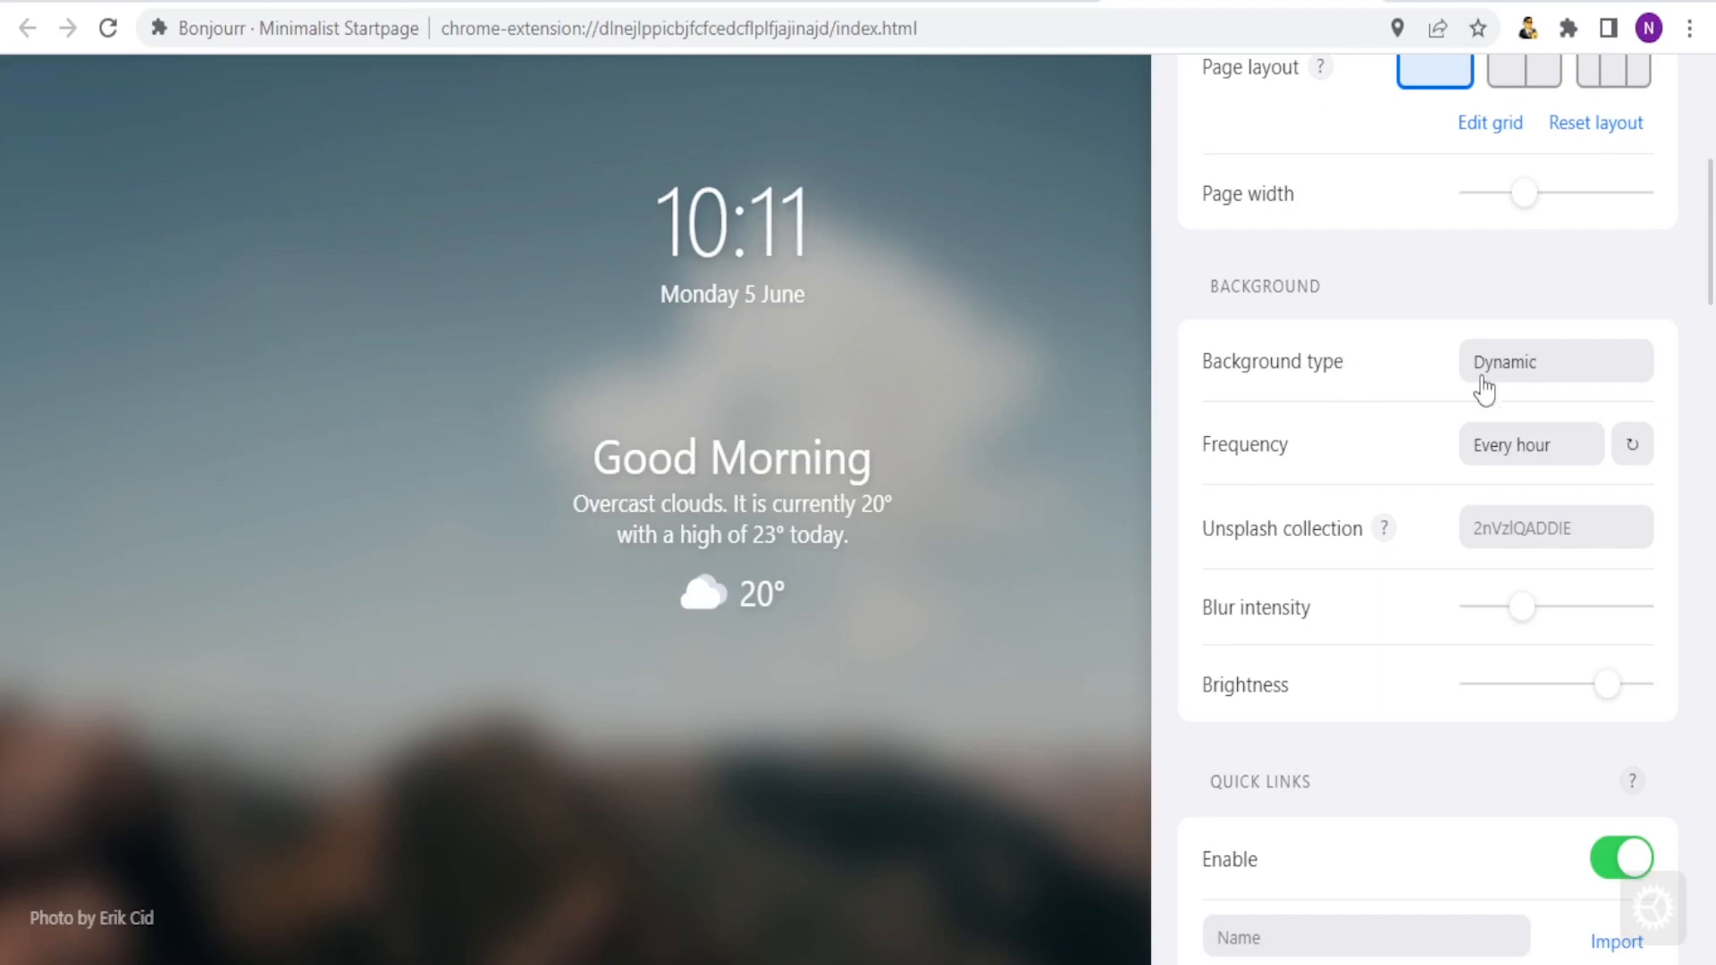
Set the background type to Custom and upload the image "logo new 2022" from the Desktop folder
click(1543, 379)
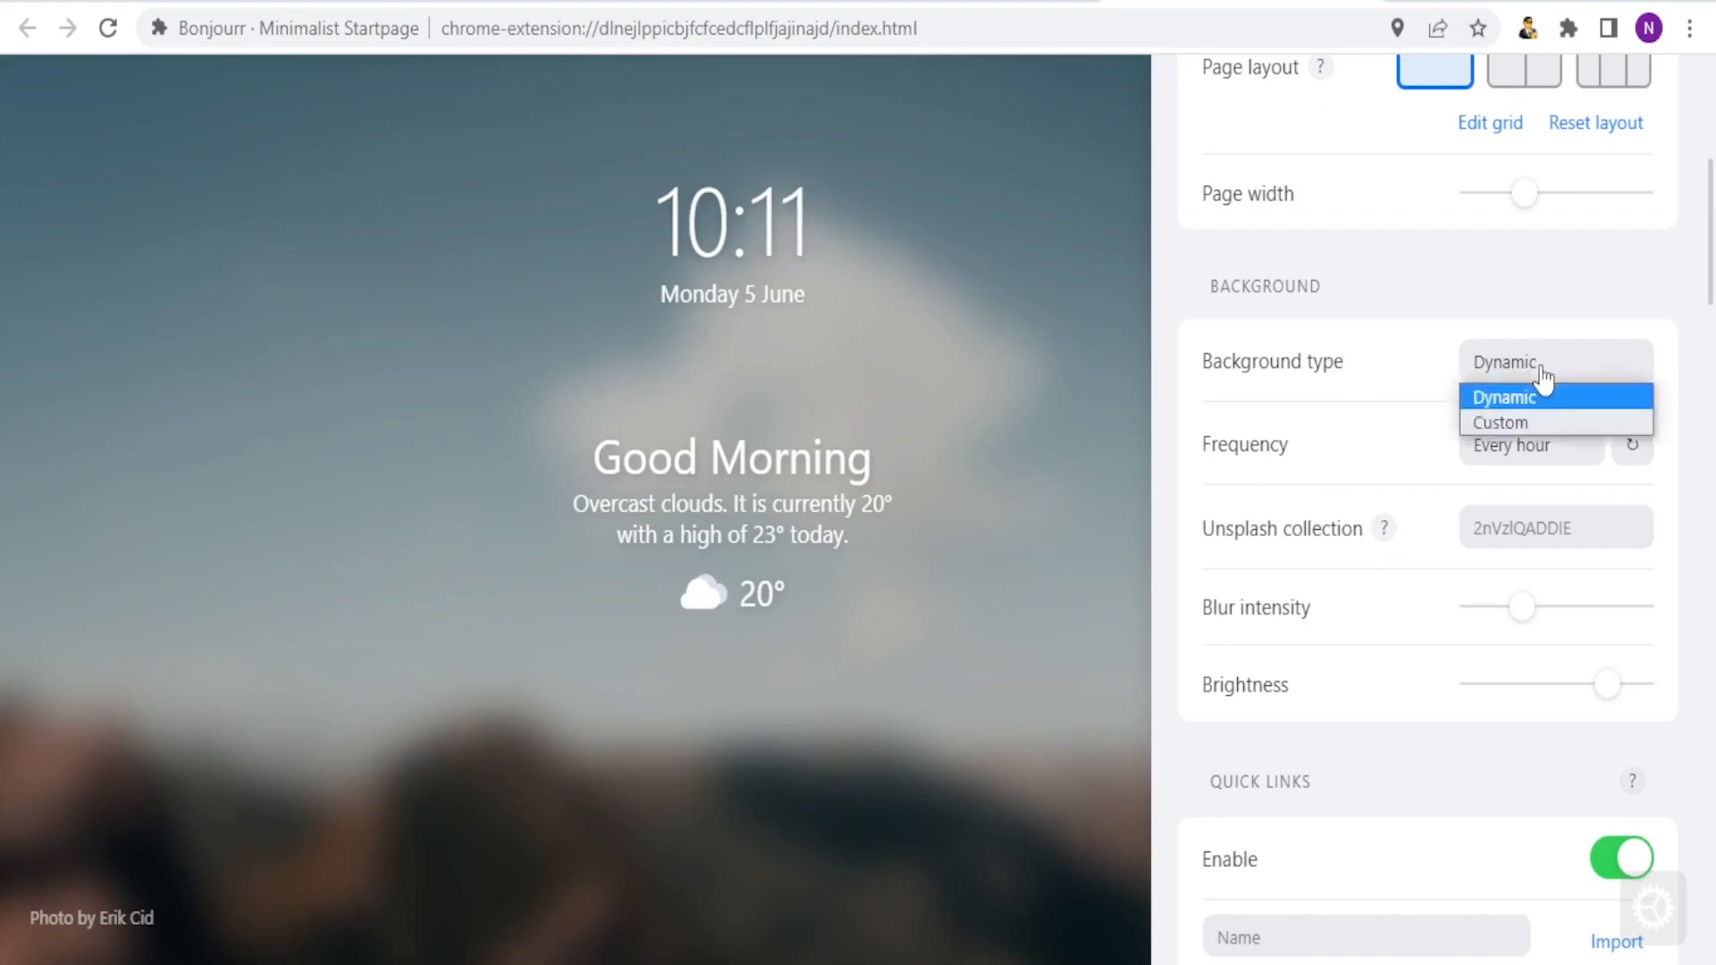
click(1519, 421)
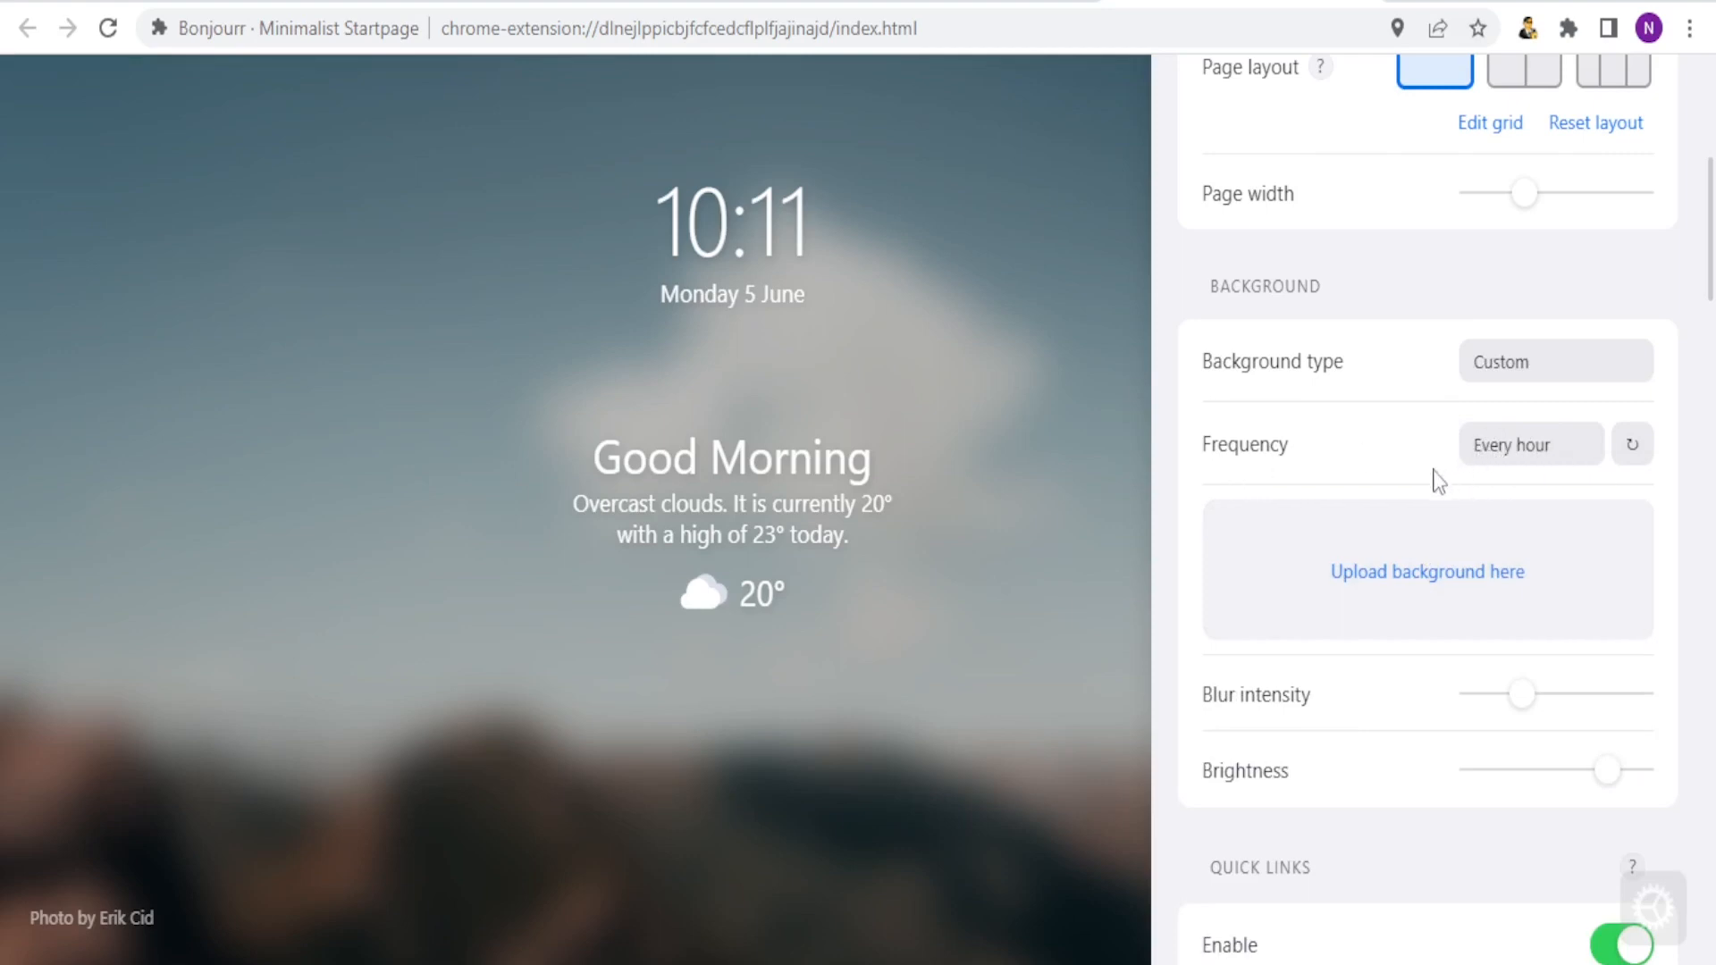
click(1419, 583)
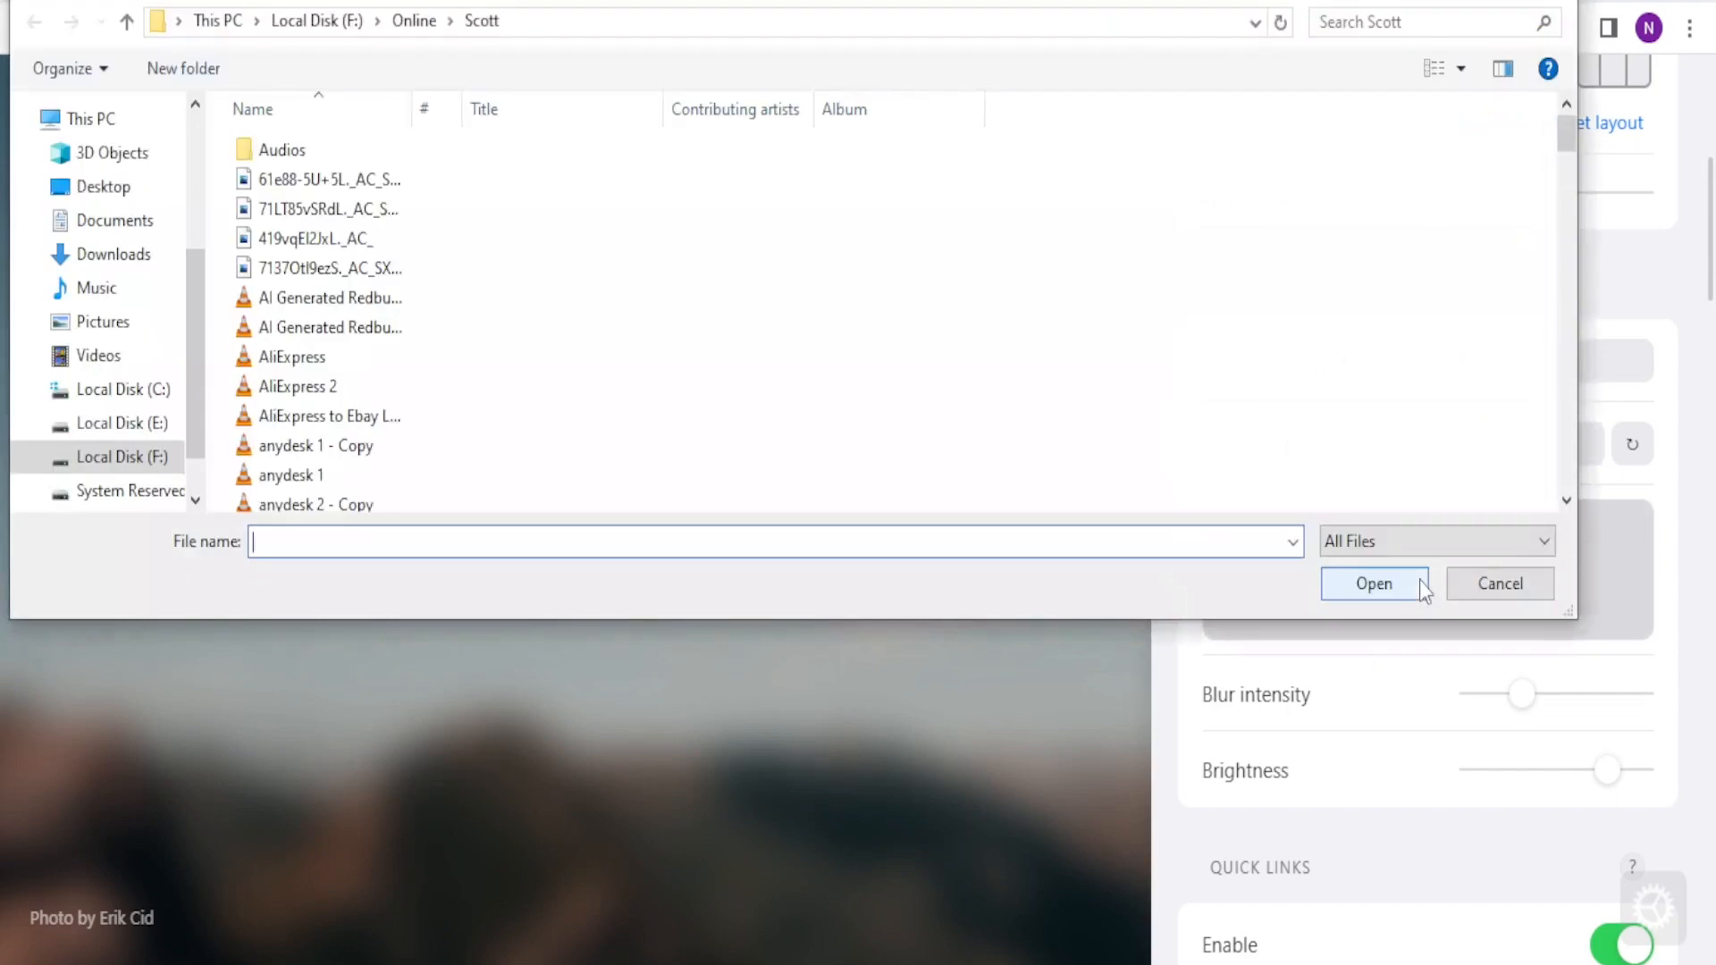
click(82, 186)
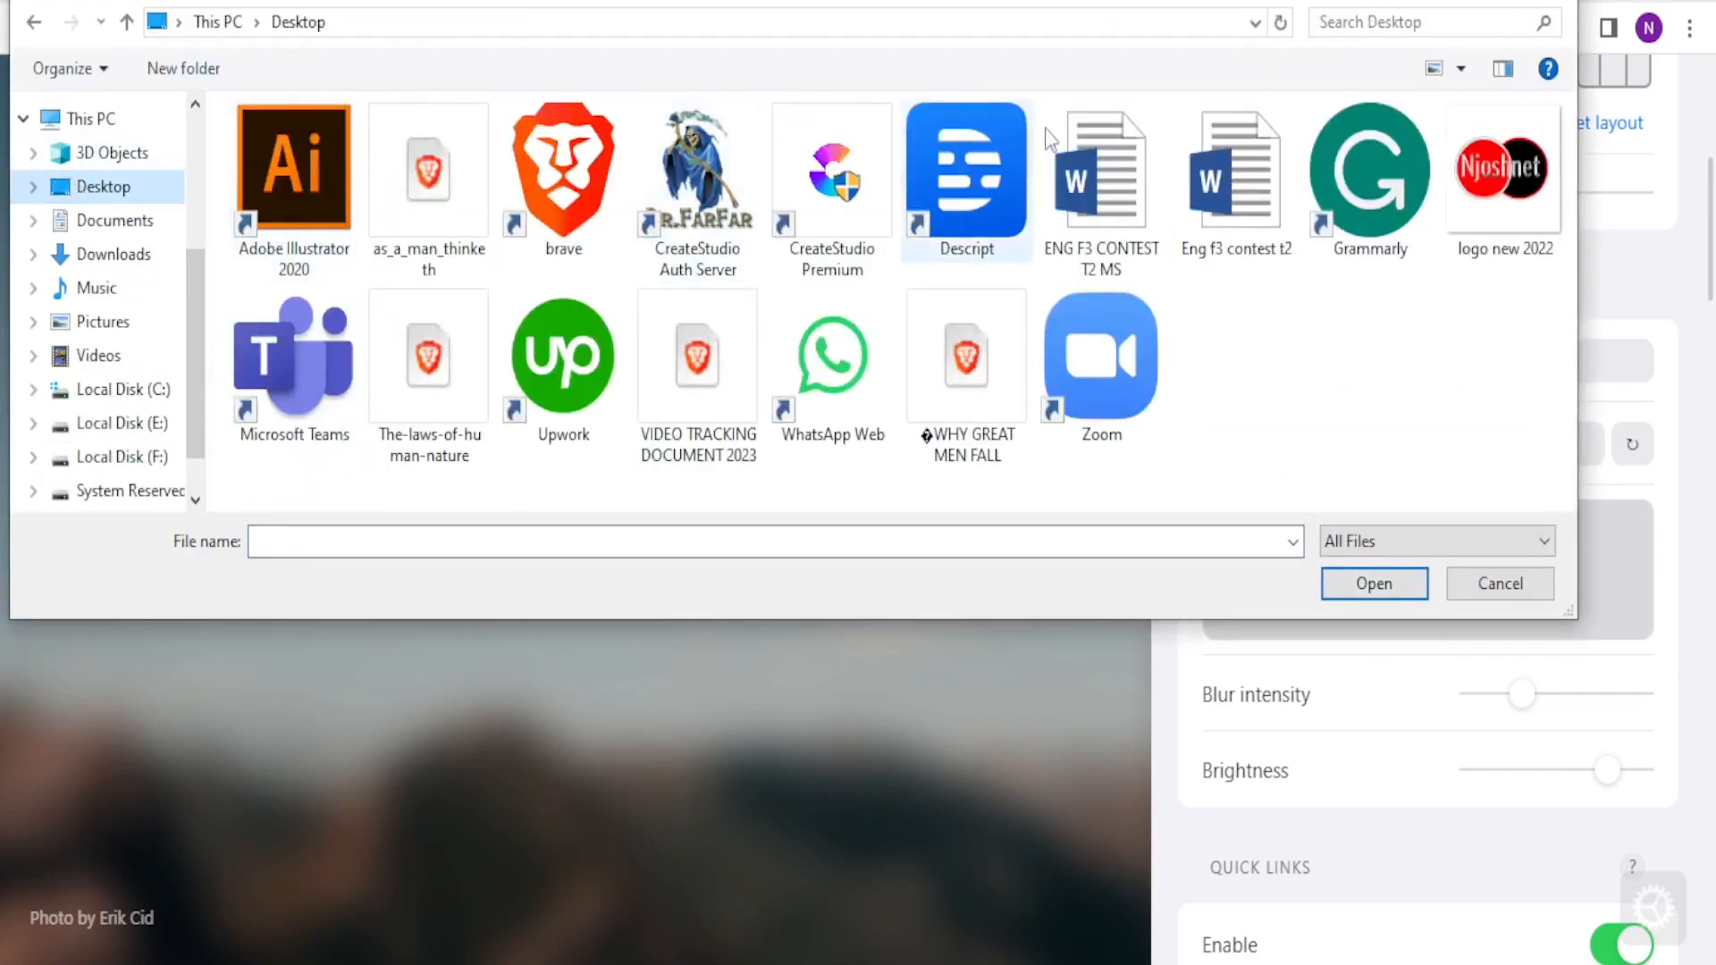
click(1471, 165)
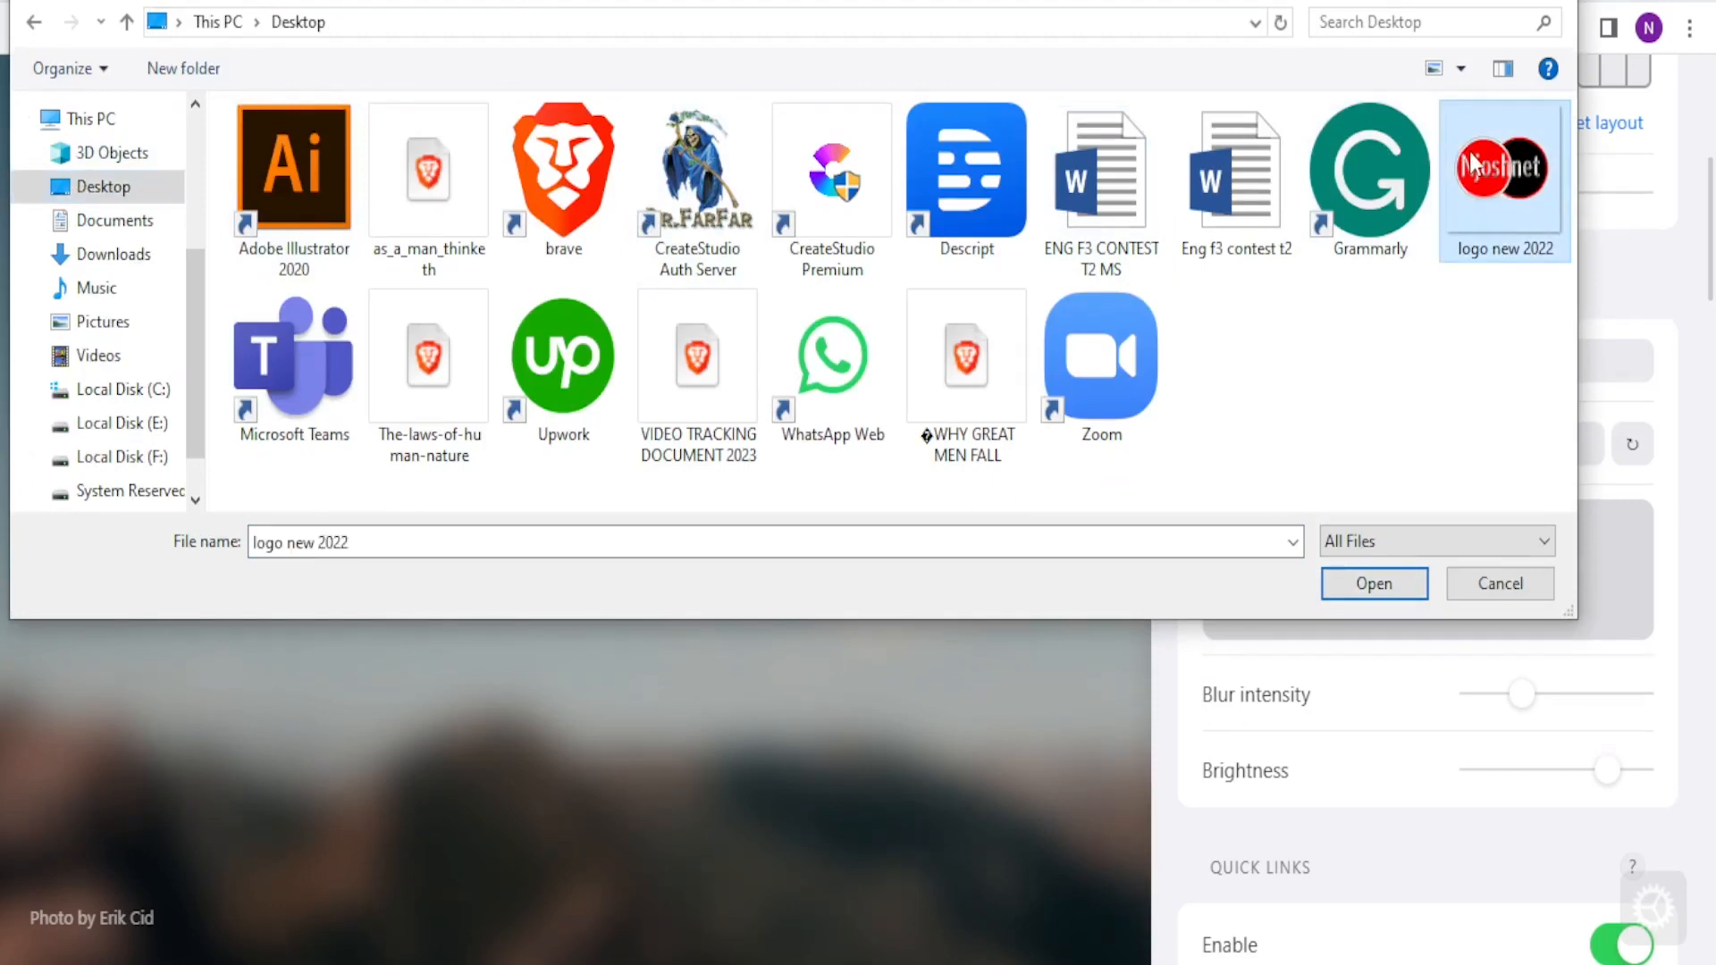
click(1391, 585)
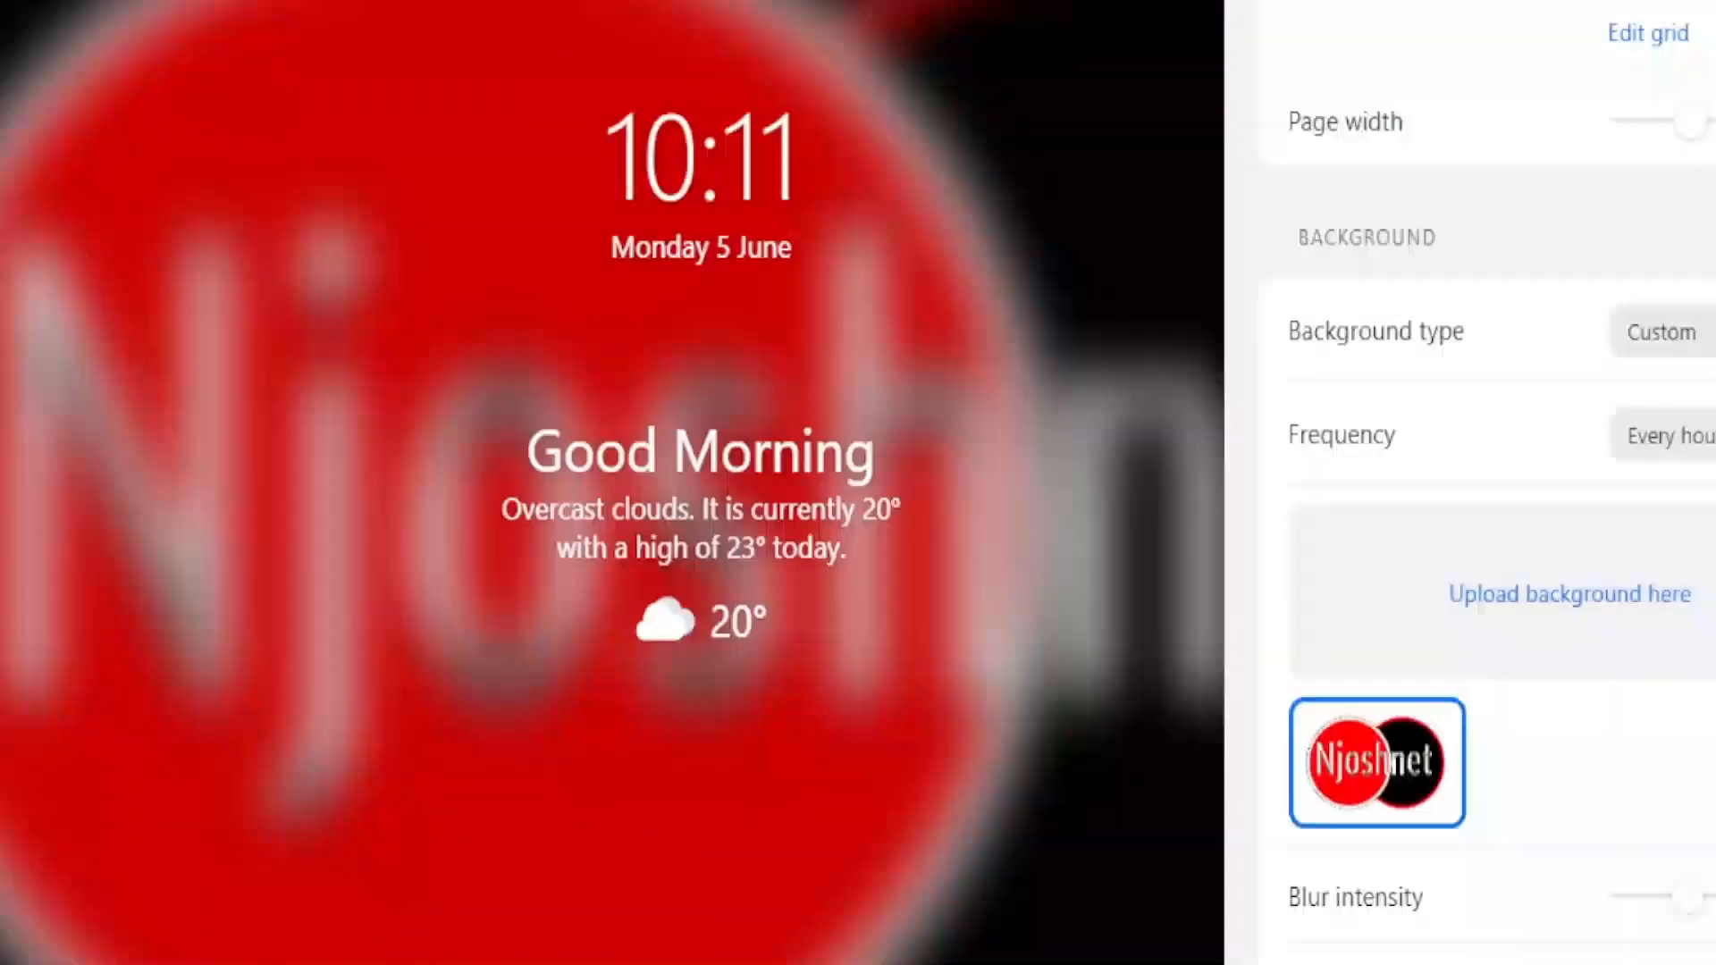
Lower the custom background's blur intensity close to the minimum and reduce its brightness slightly
drag(1710, 268, 1710, 292)
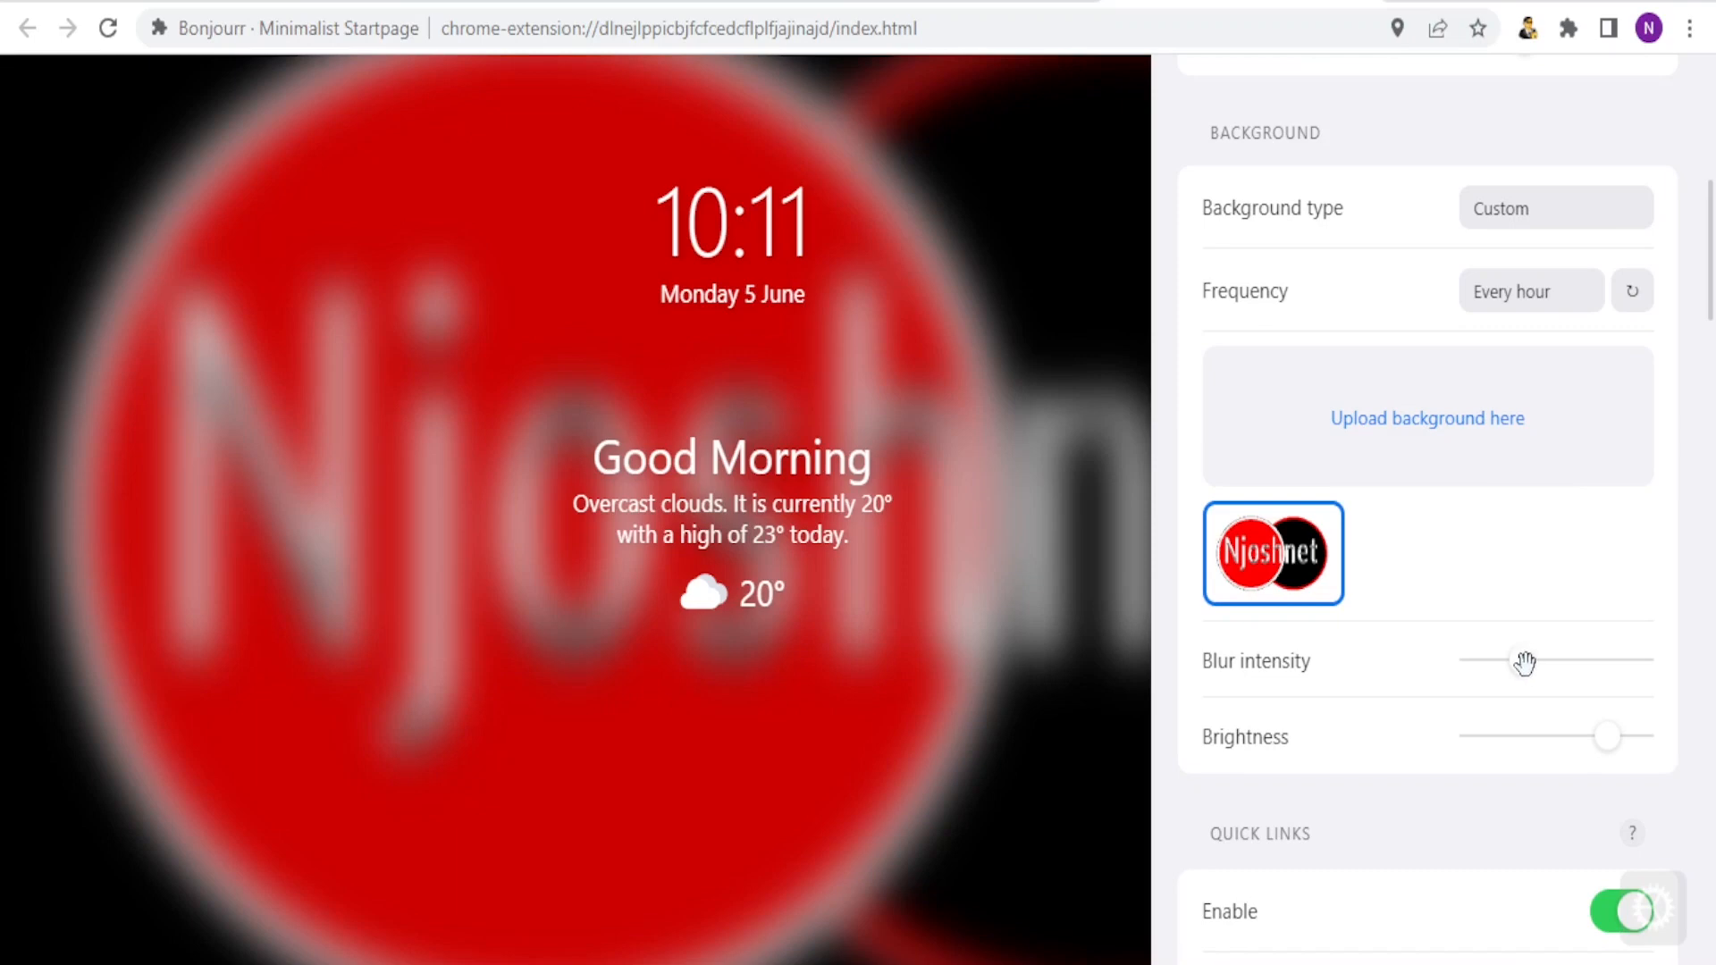
drag(1526, 665, 1482, 673)
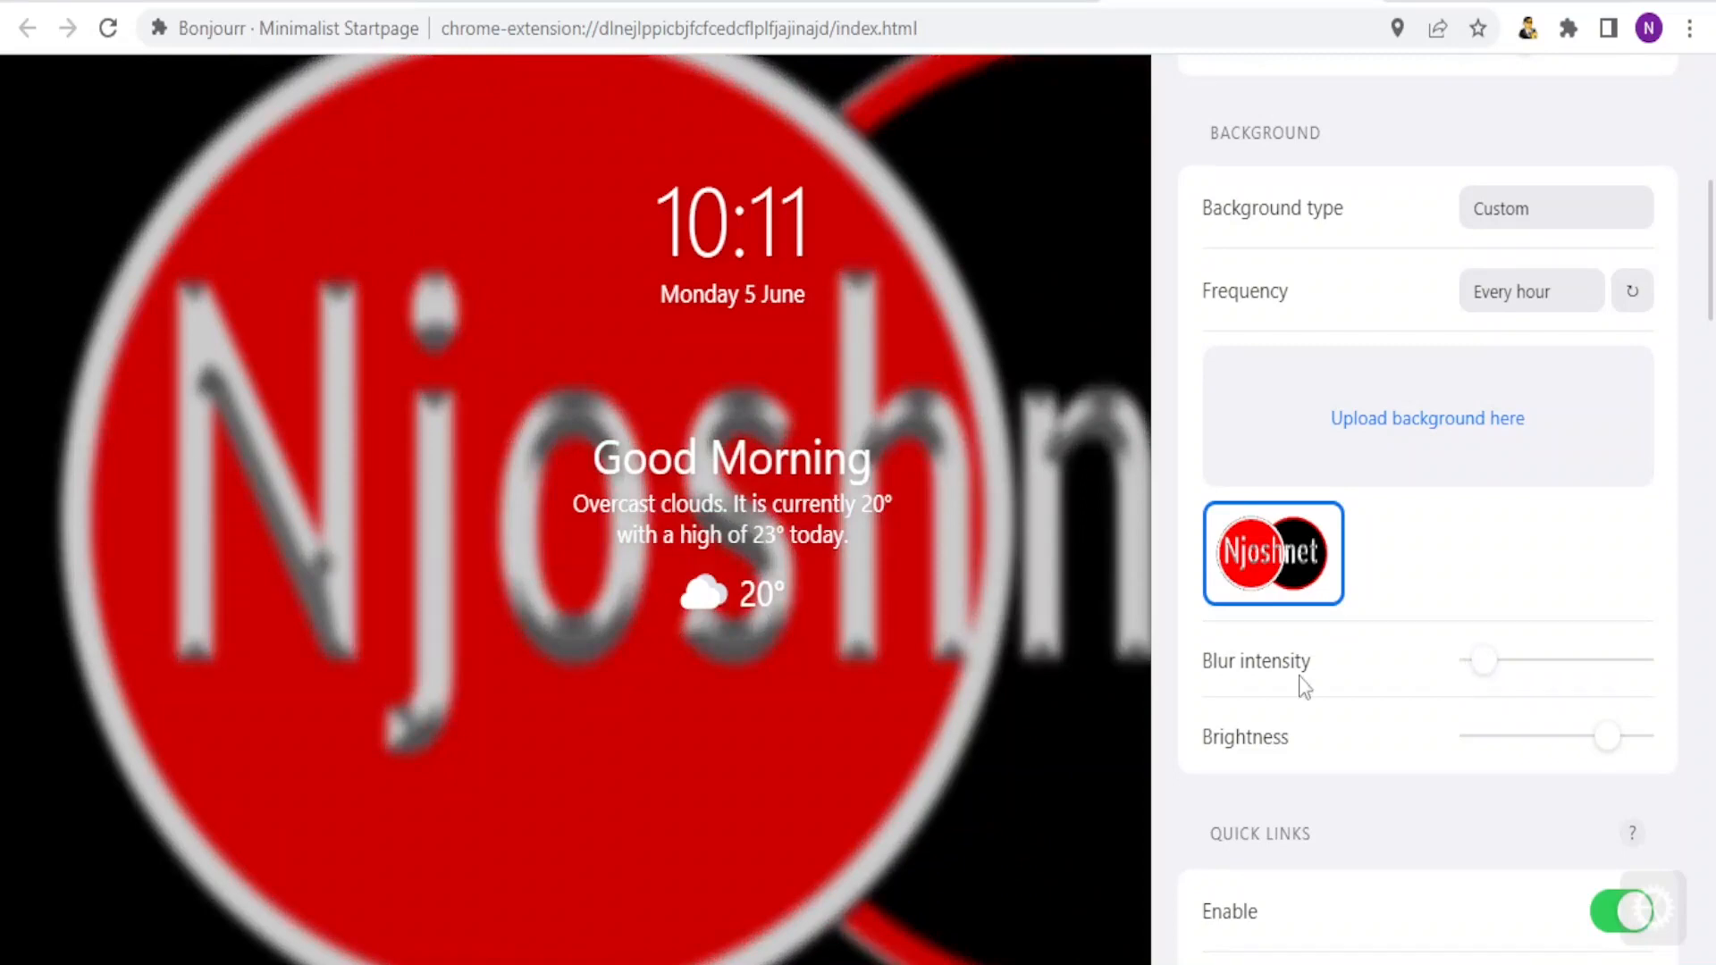
mouse_move(1484, 660)
mouse_down()
mouse_move(1708, 650)
mouse_move(1582, 649)
mouse_move(1584, 665)
mouse_move(1466, 675)
mouse_up()
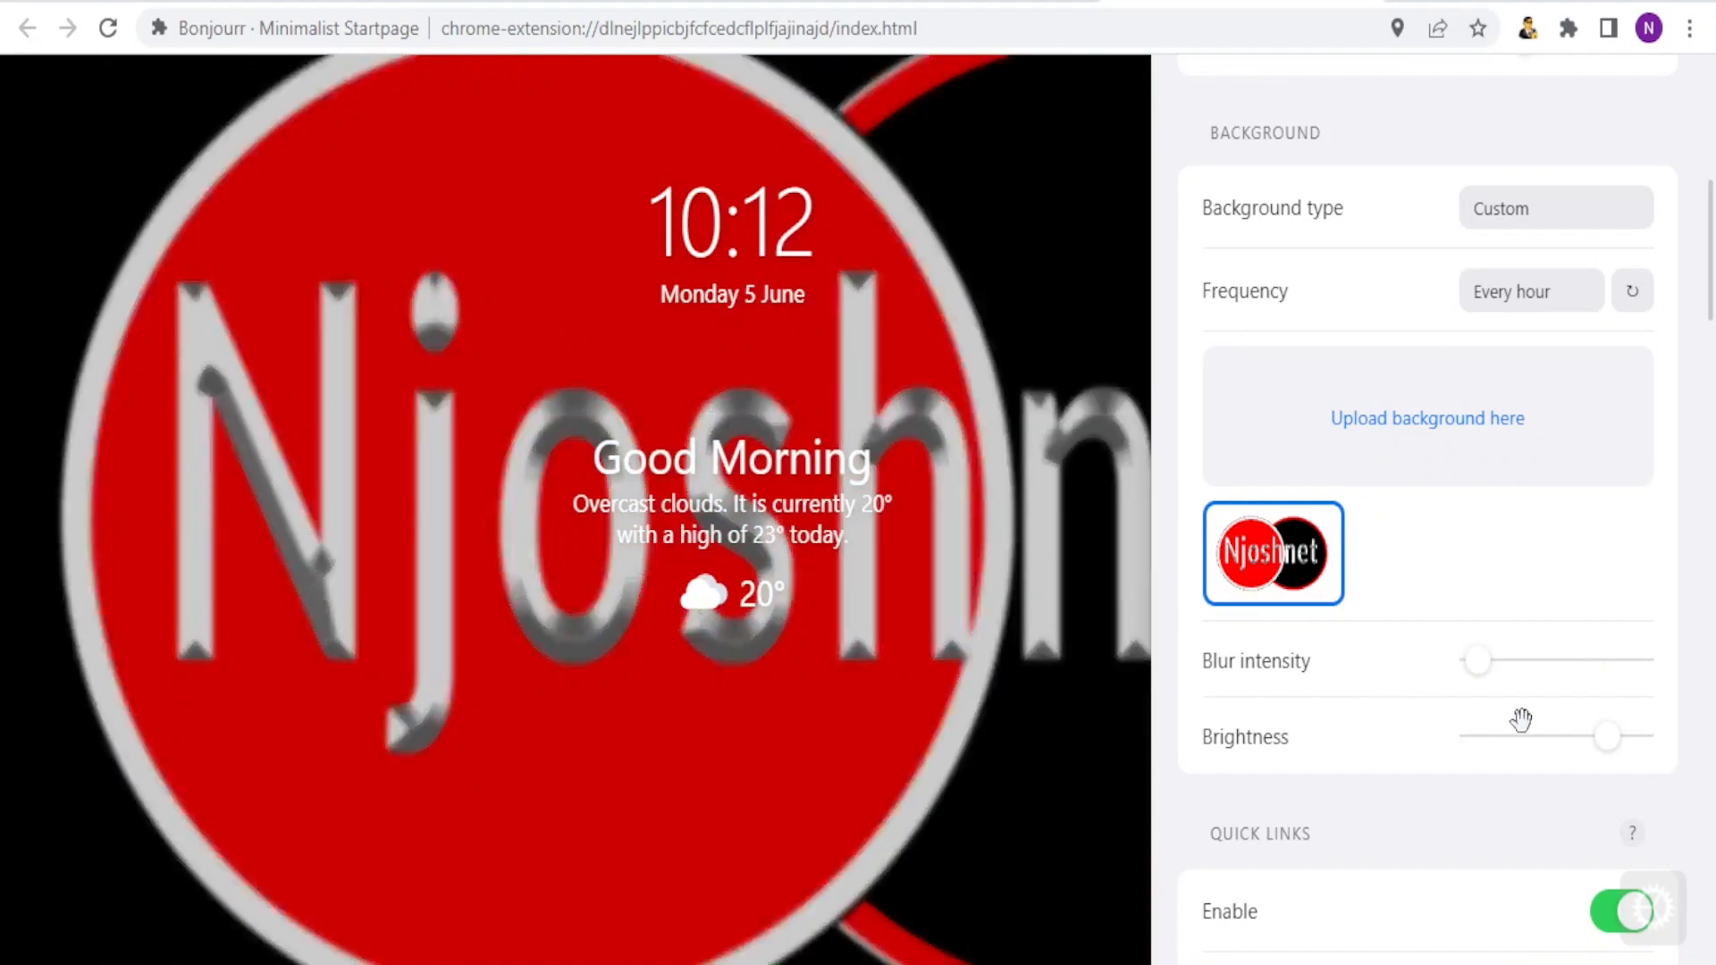
drag(1608, 739, 1472, 739)
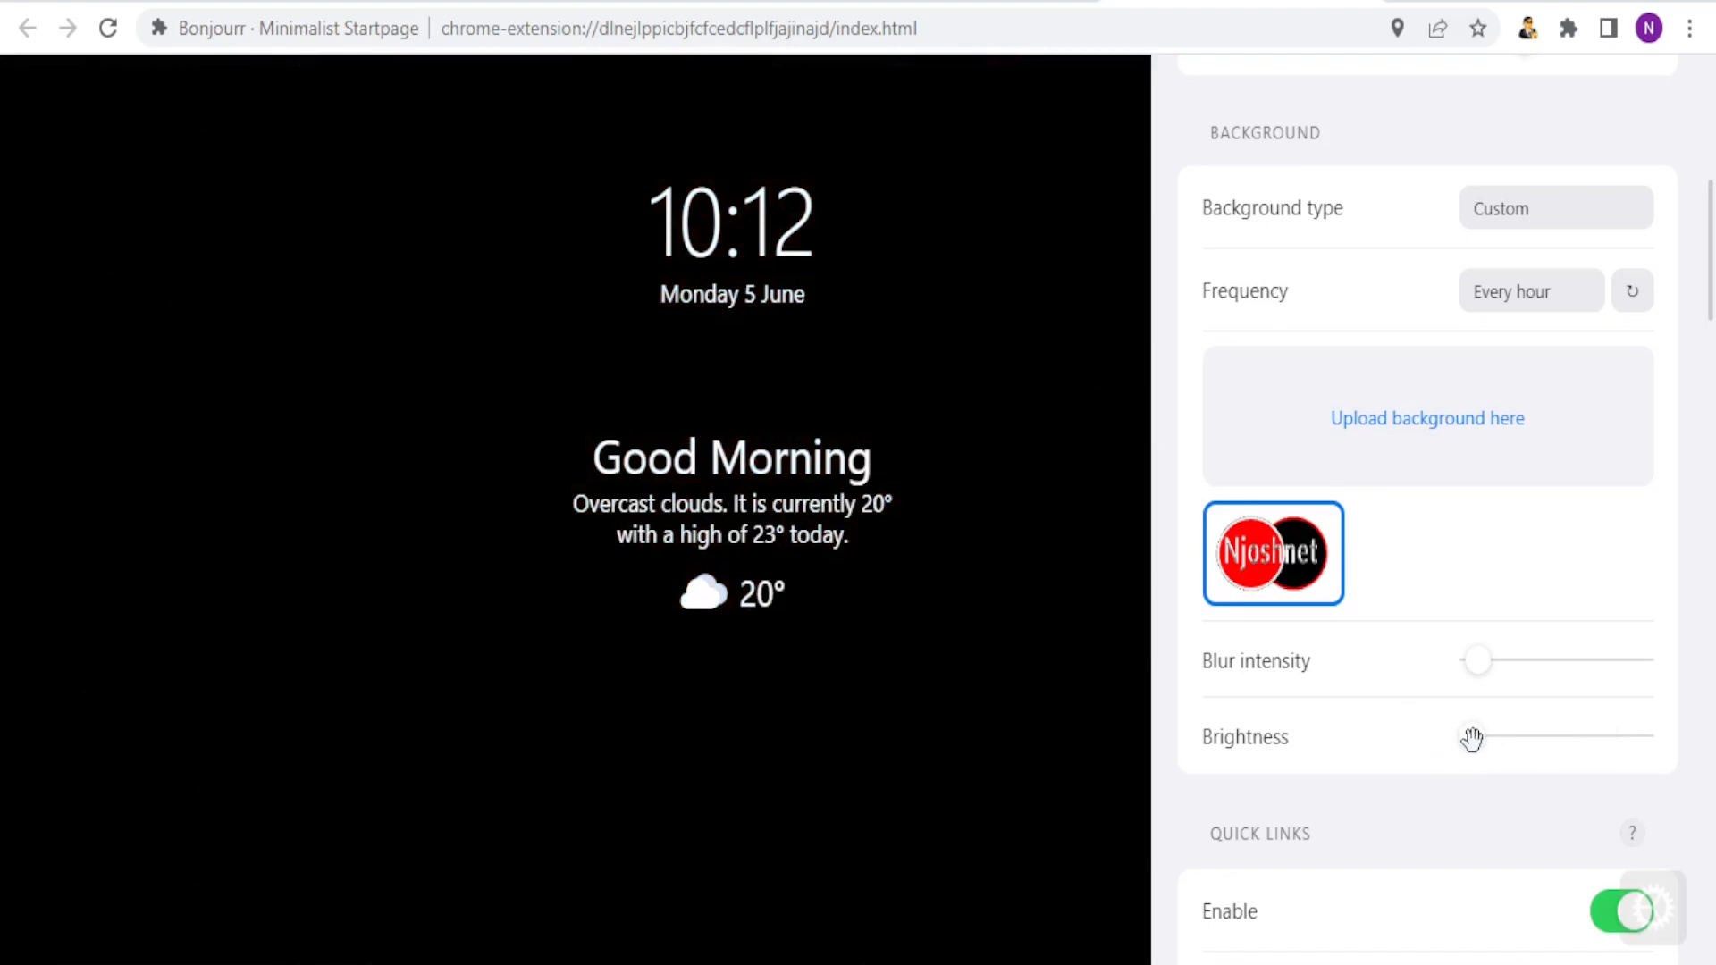
drag(1471, 739, 1589, 738)
scroll(1599, 581, down, 3)
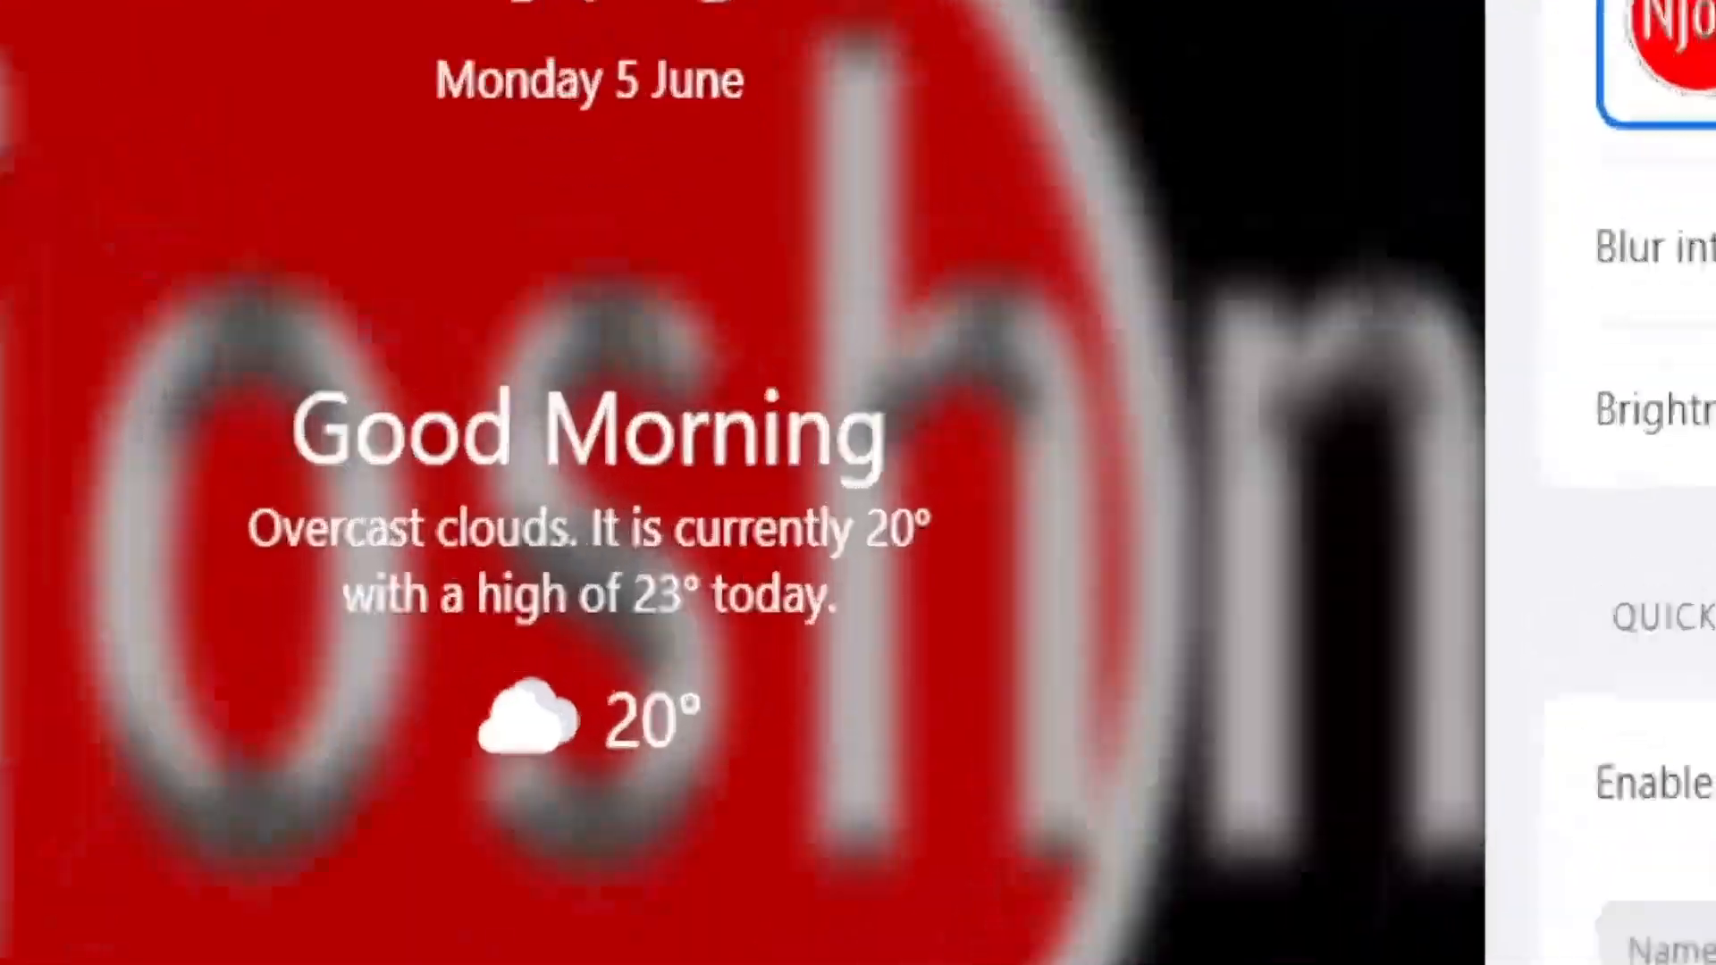
click(1302, 550)
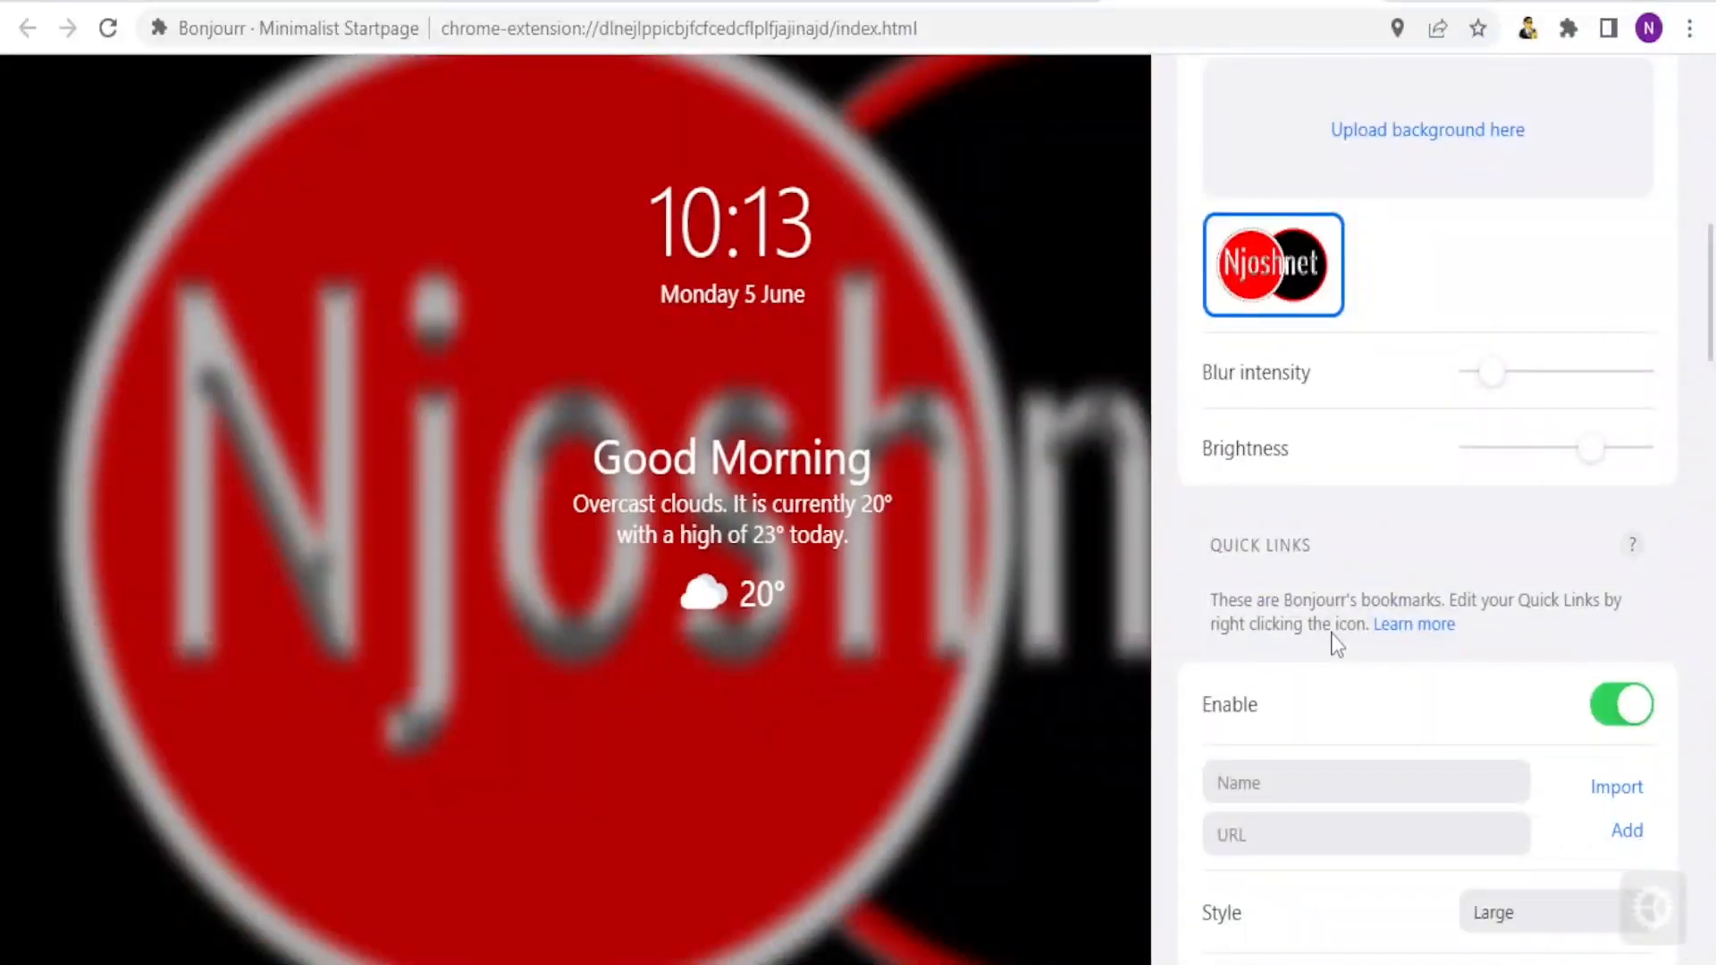
scroll(1334, 642, down, 2)
click(1227, 487)
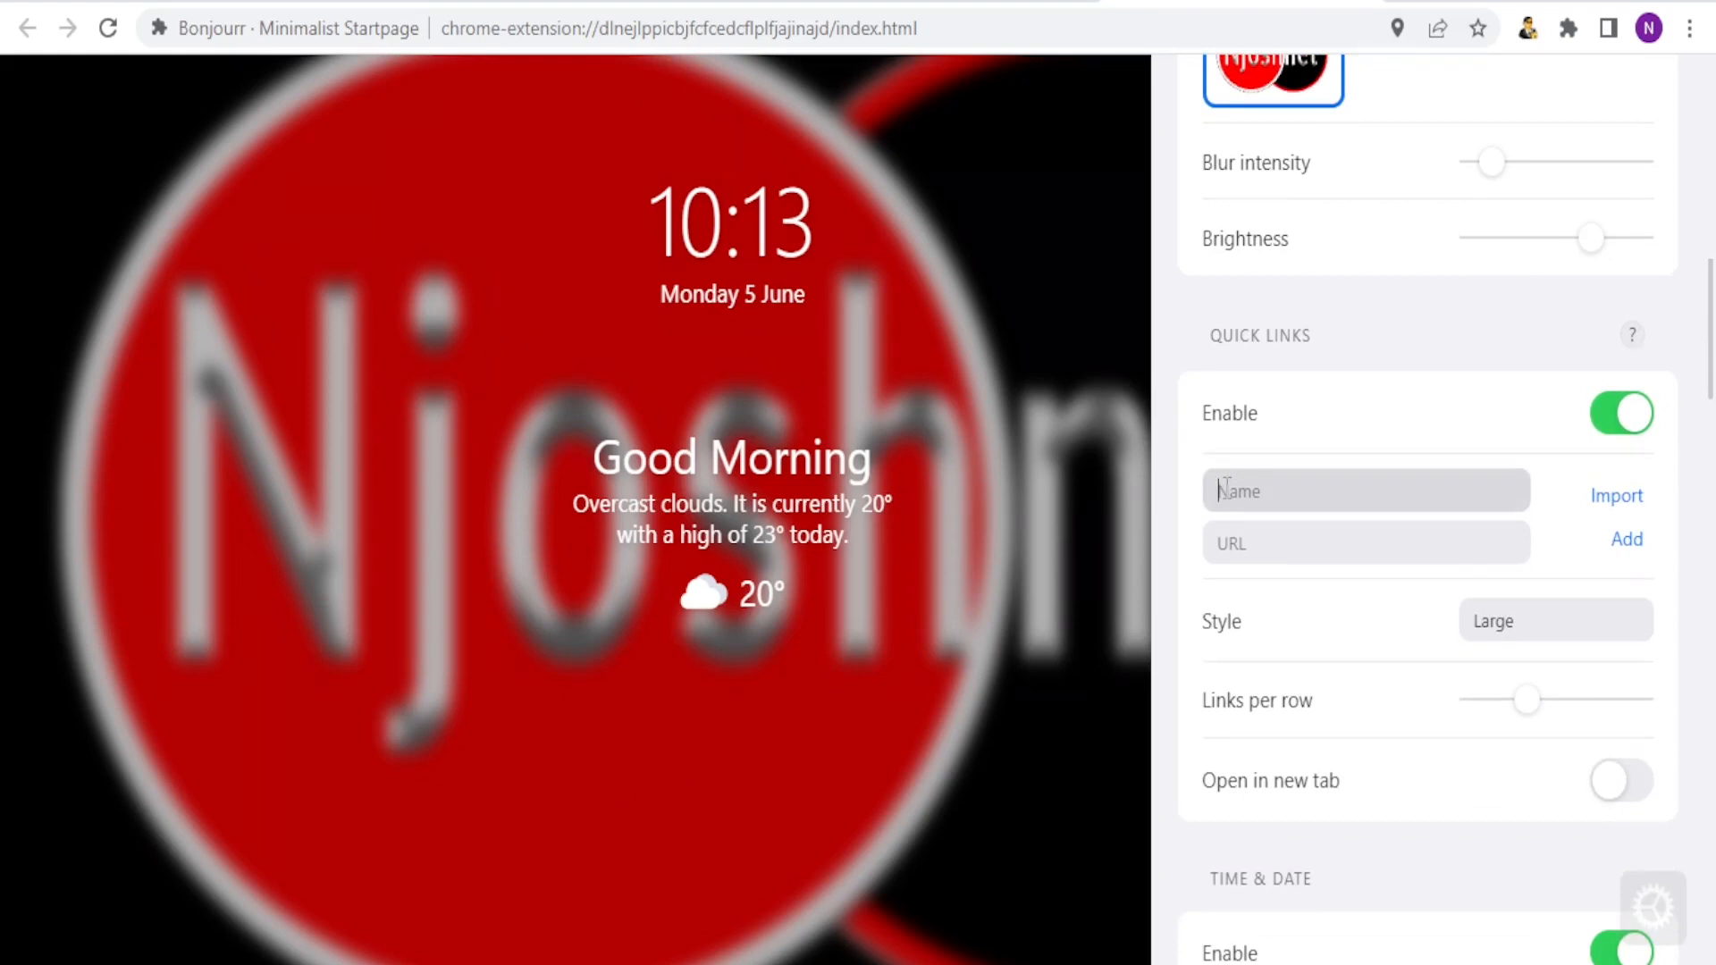
text(Facebook)
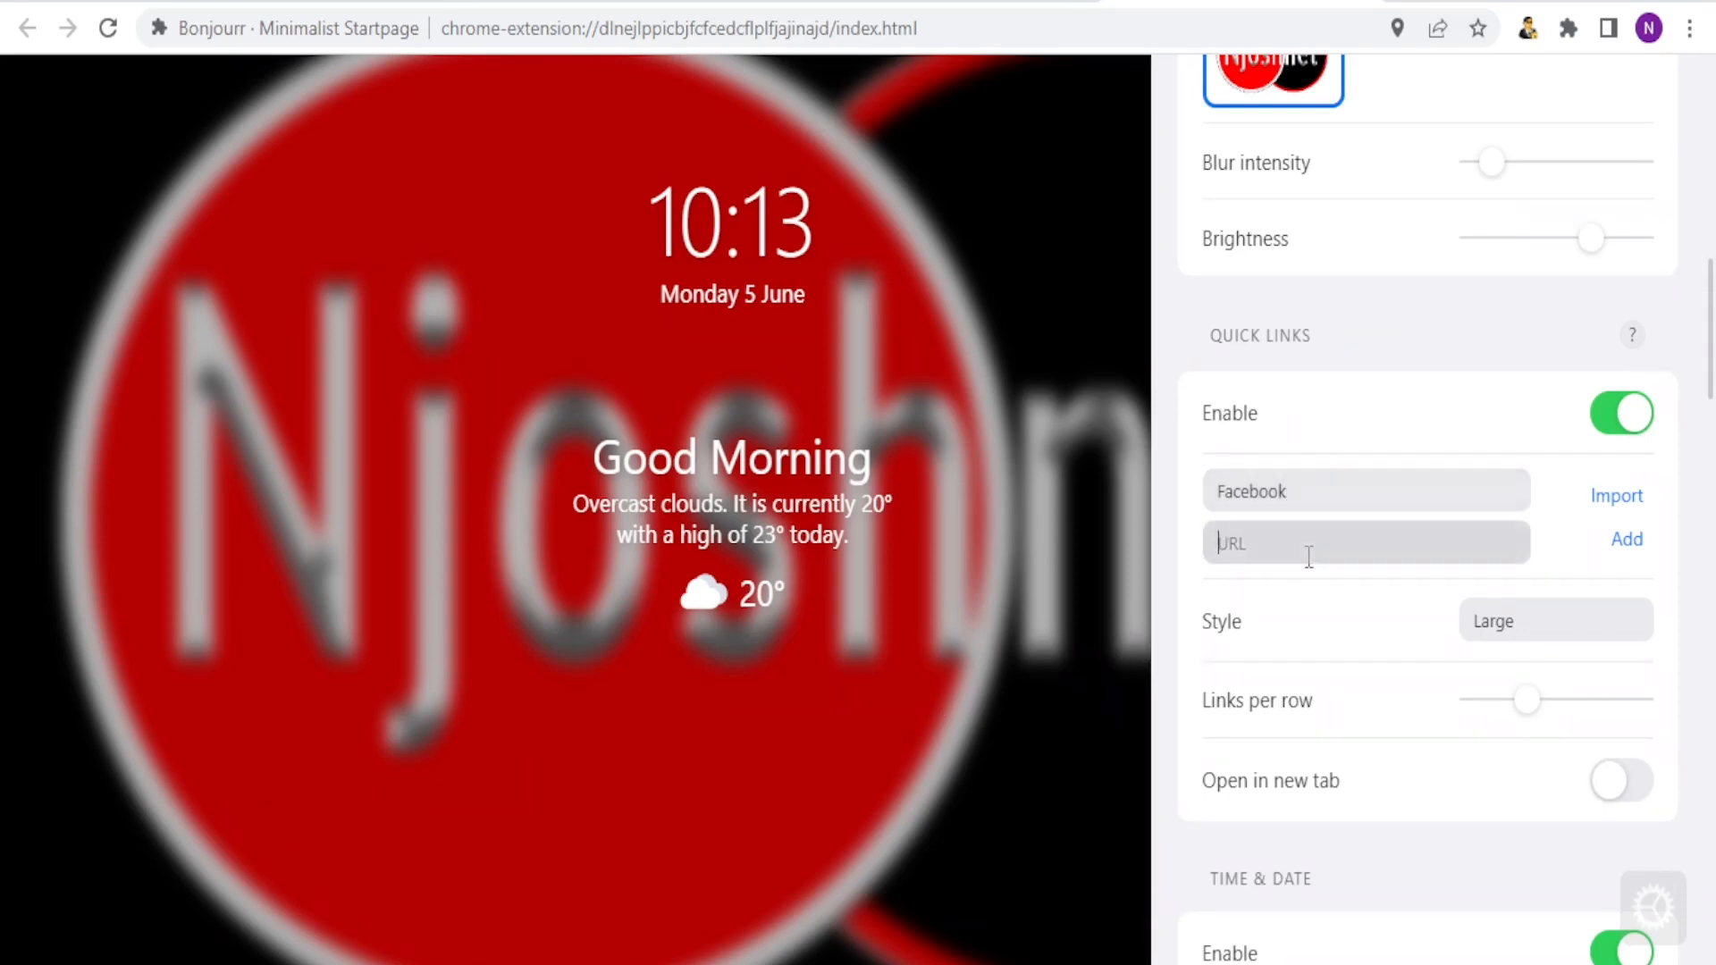
text(www.facebook.com)
click(1625, 539)
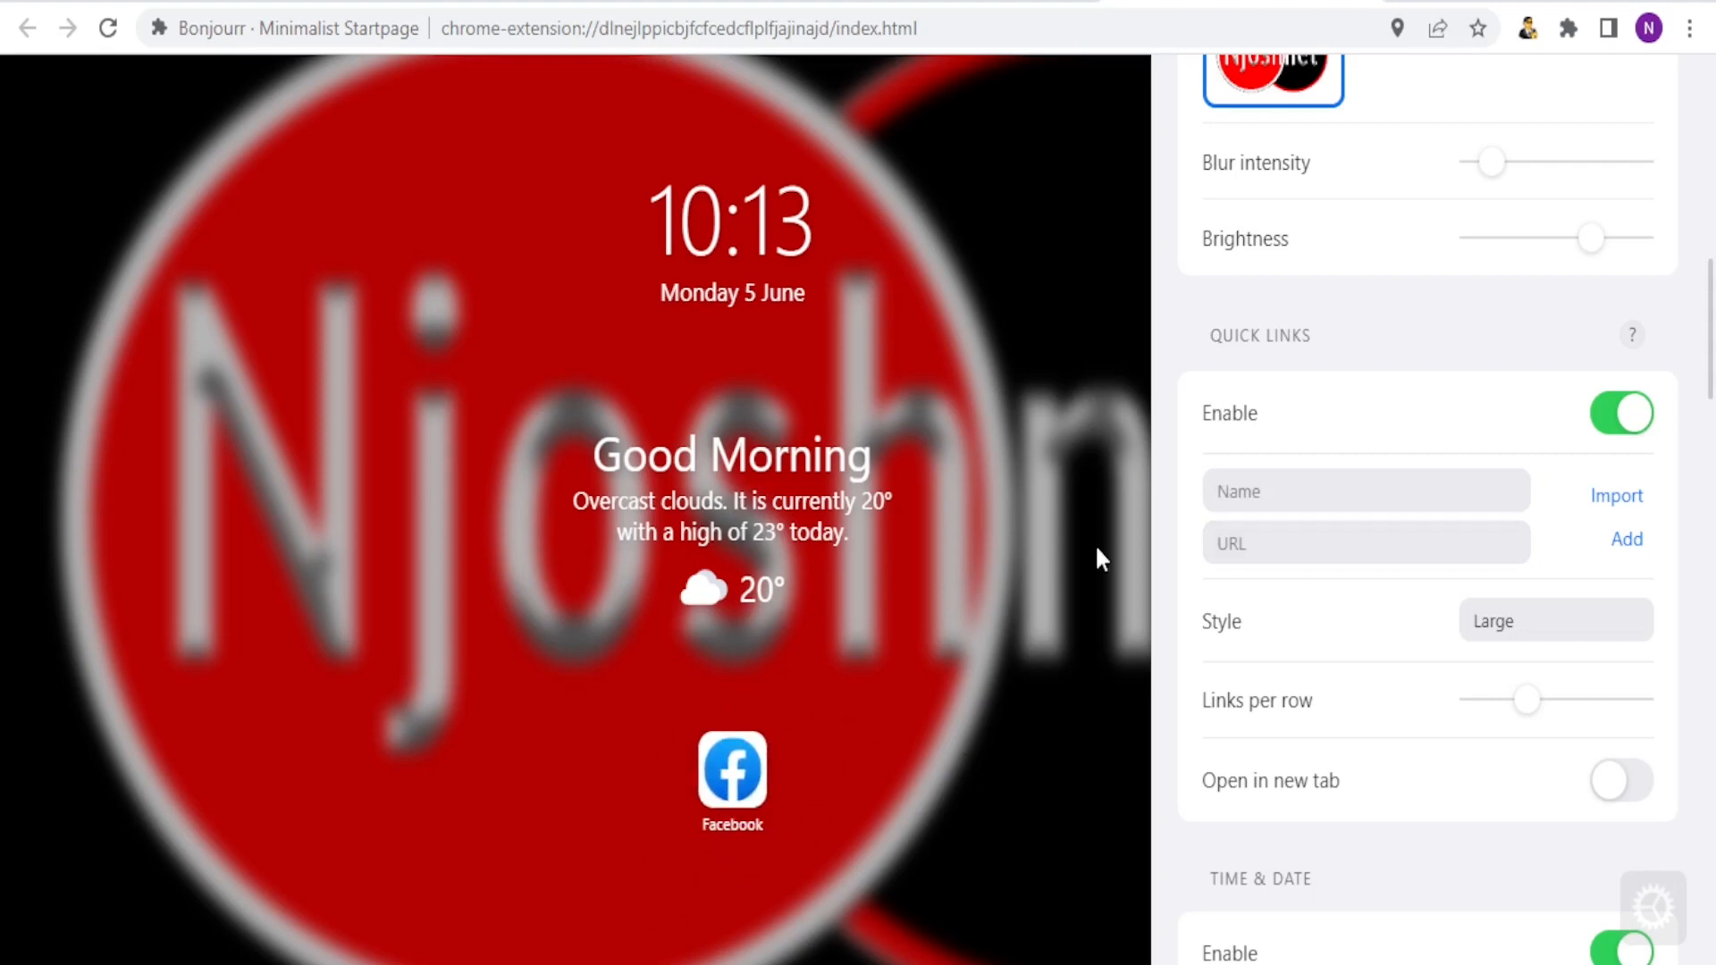
click(1244, 489)
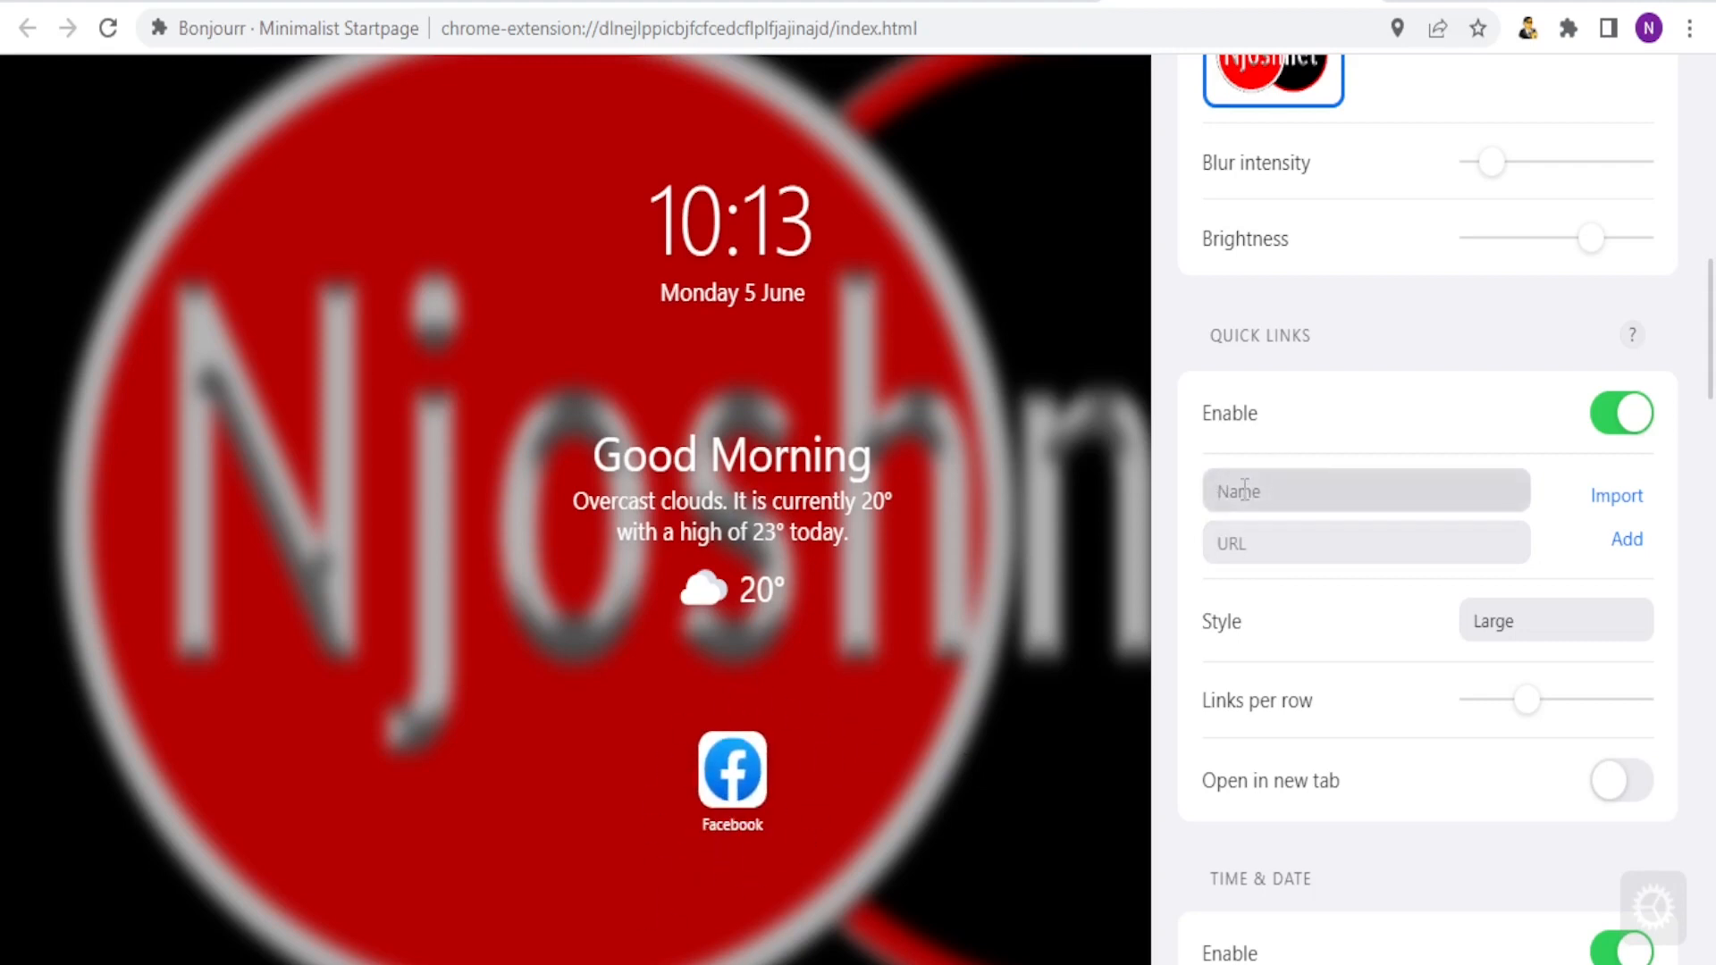
text(Twitter)
click(1232, 541)
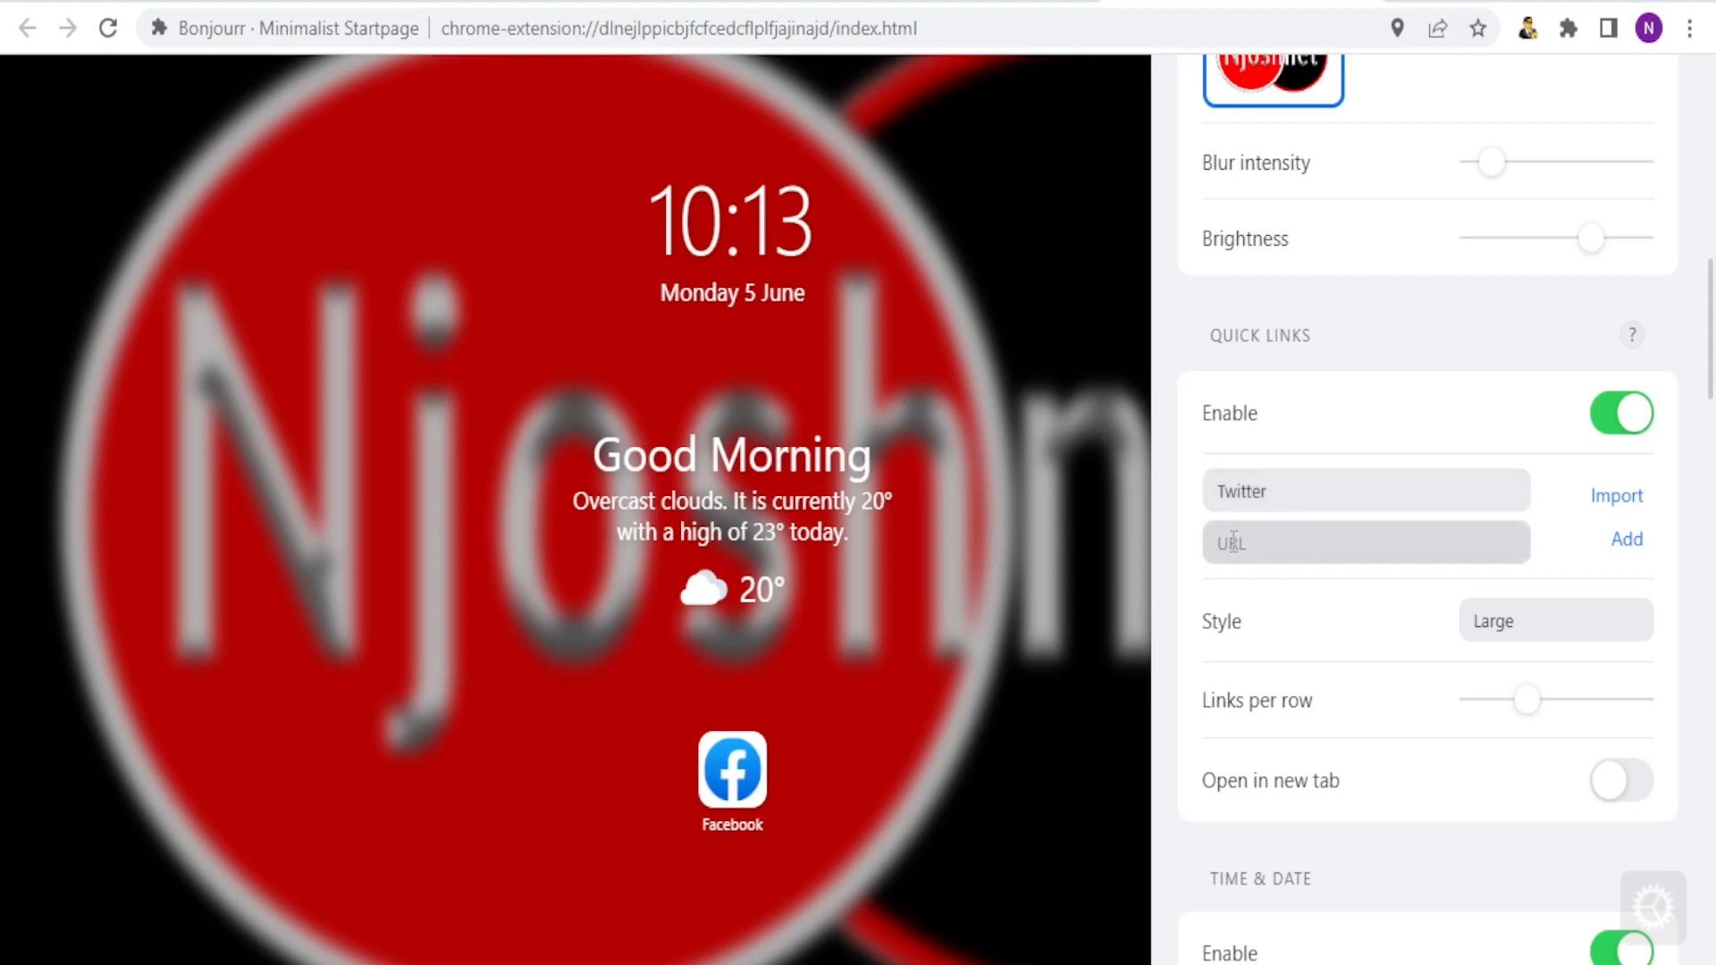
text(www.twitter.com)
click(1626, 539)
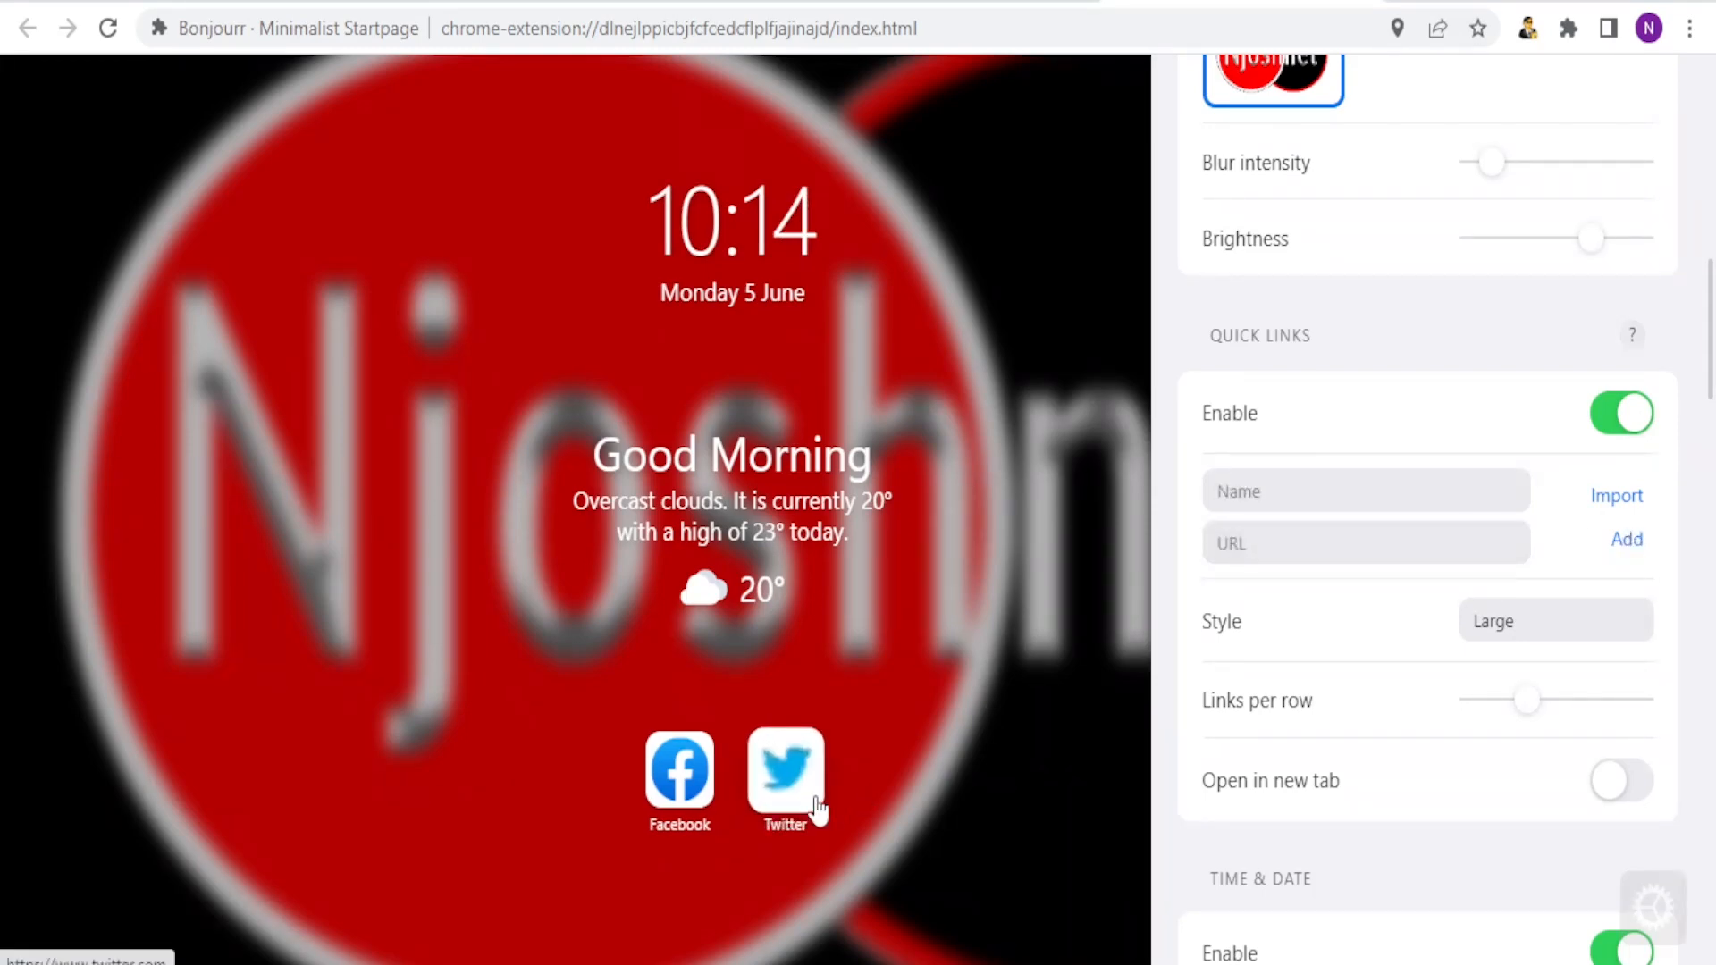
Add a quick link named Youtube with the URL youtube.com
click(1321, 491)
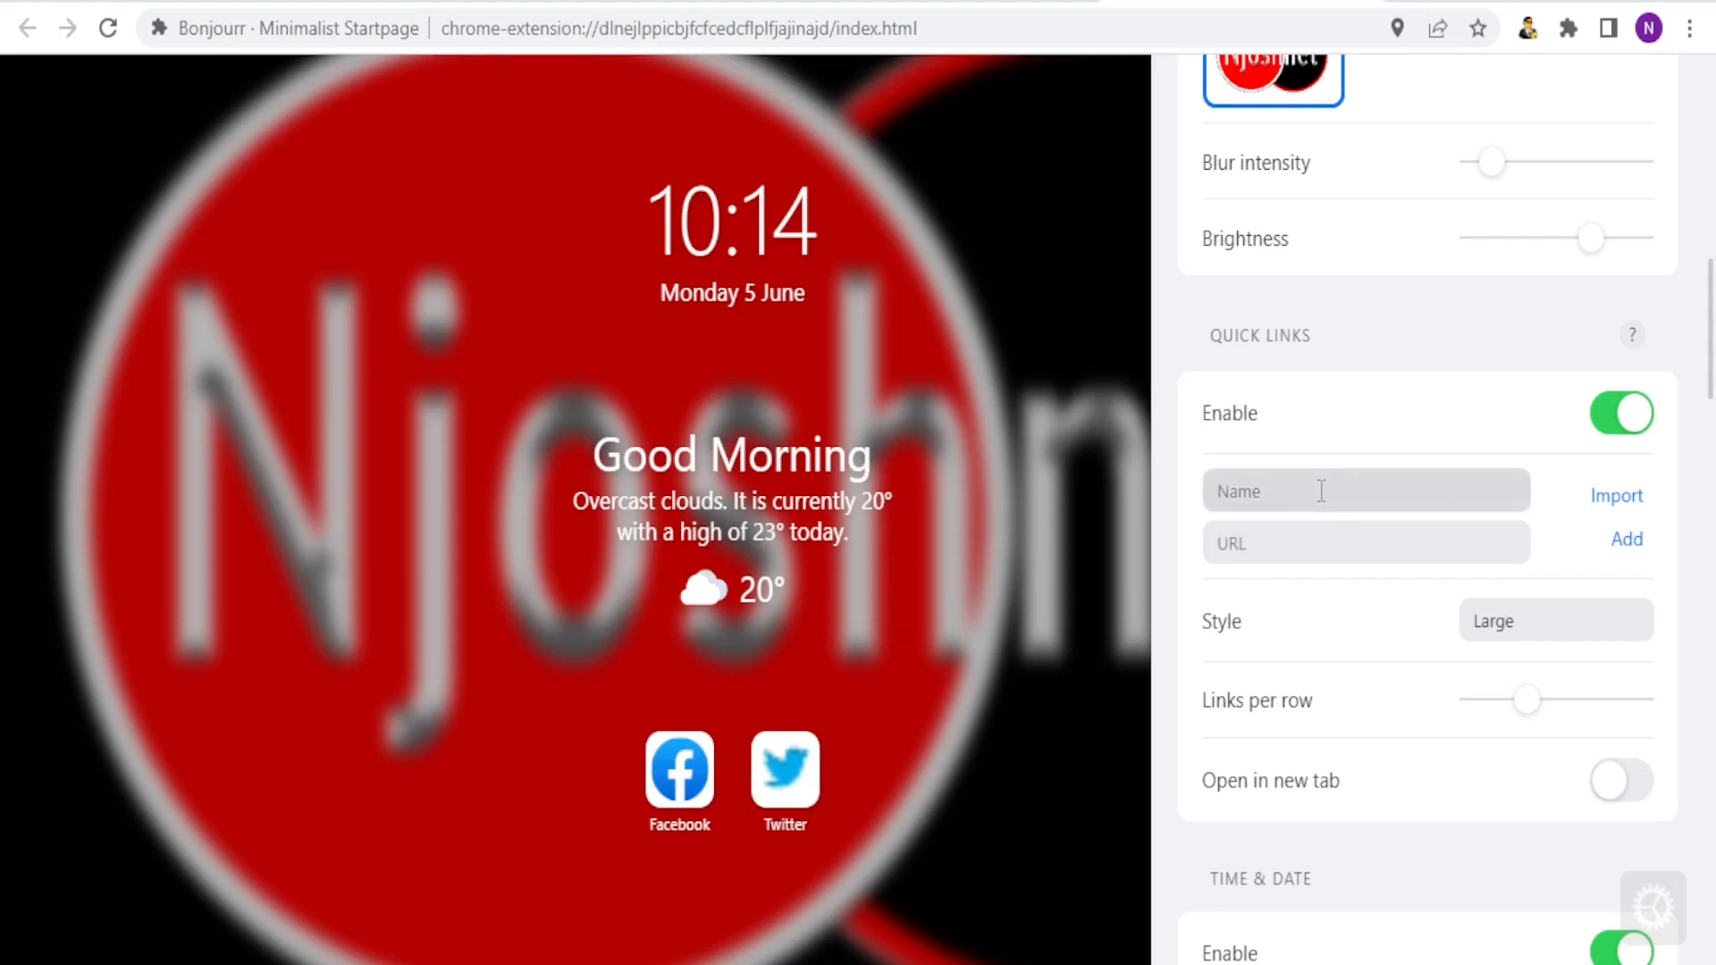
text(Youtube)
click(1231, 533)
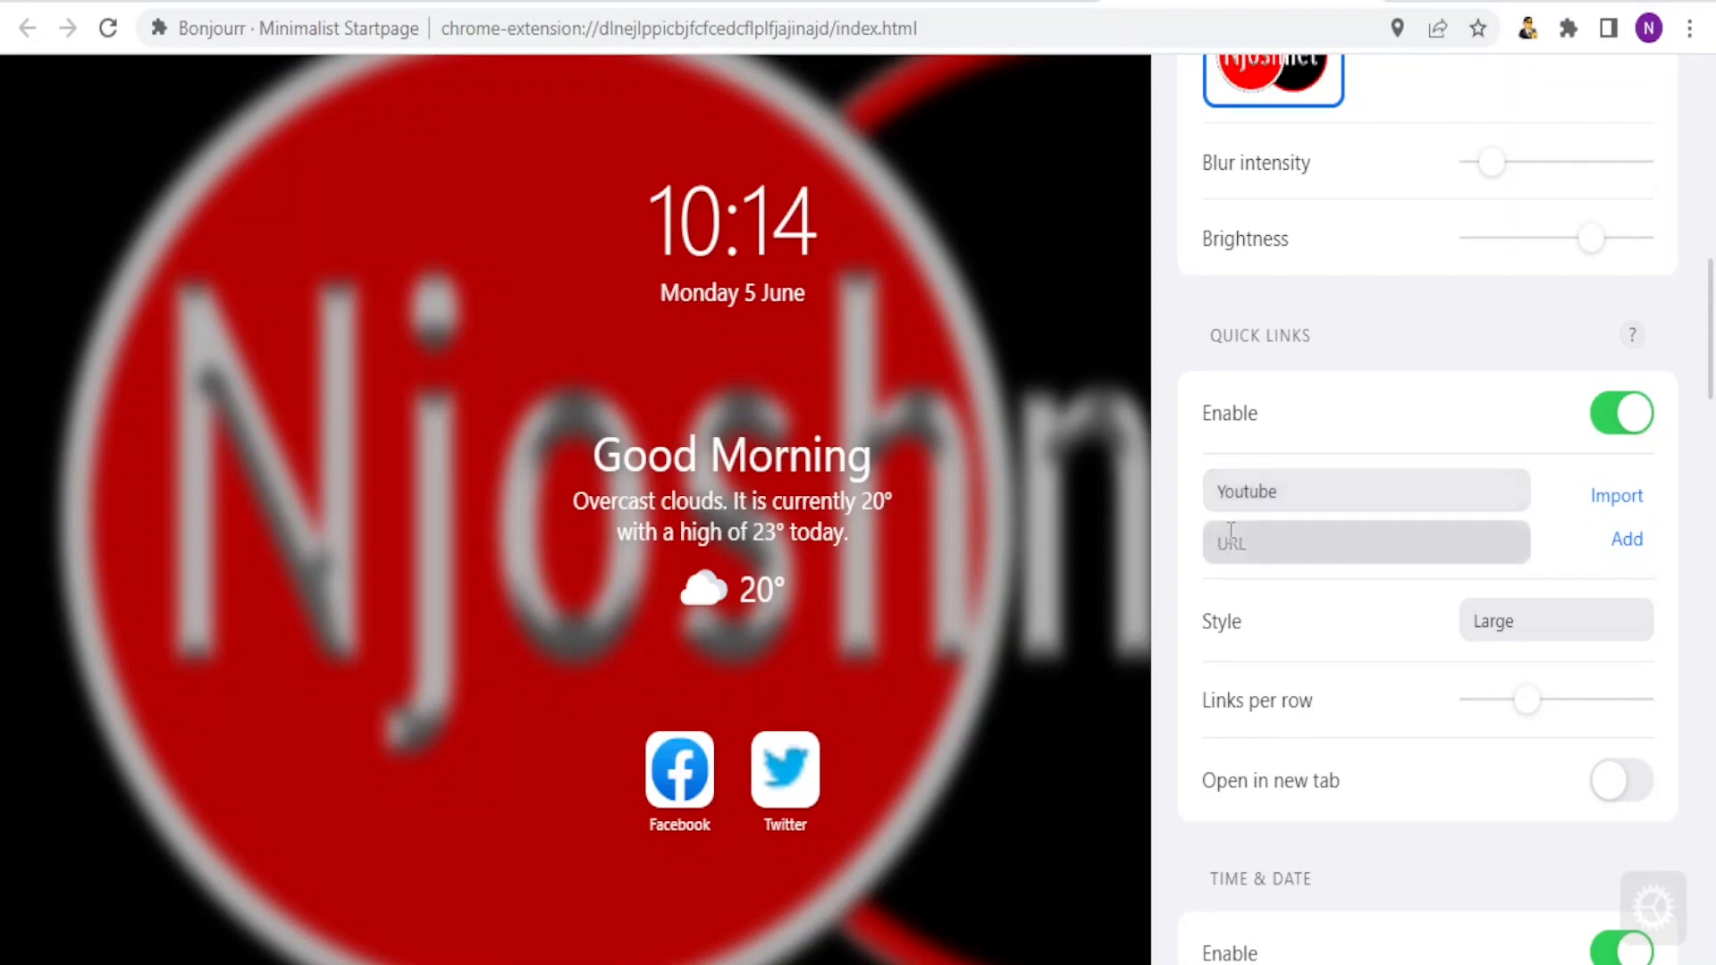
text(youtube.com)
click(1624, 540)
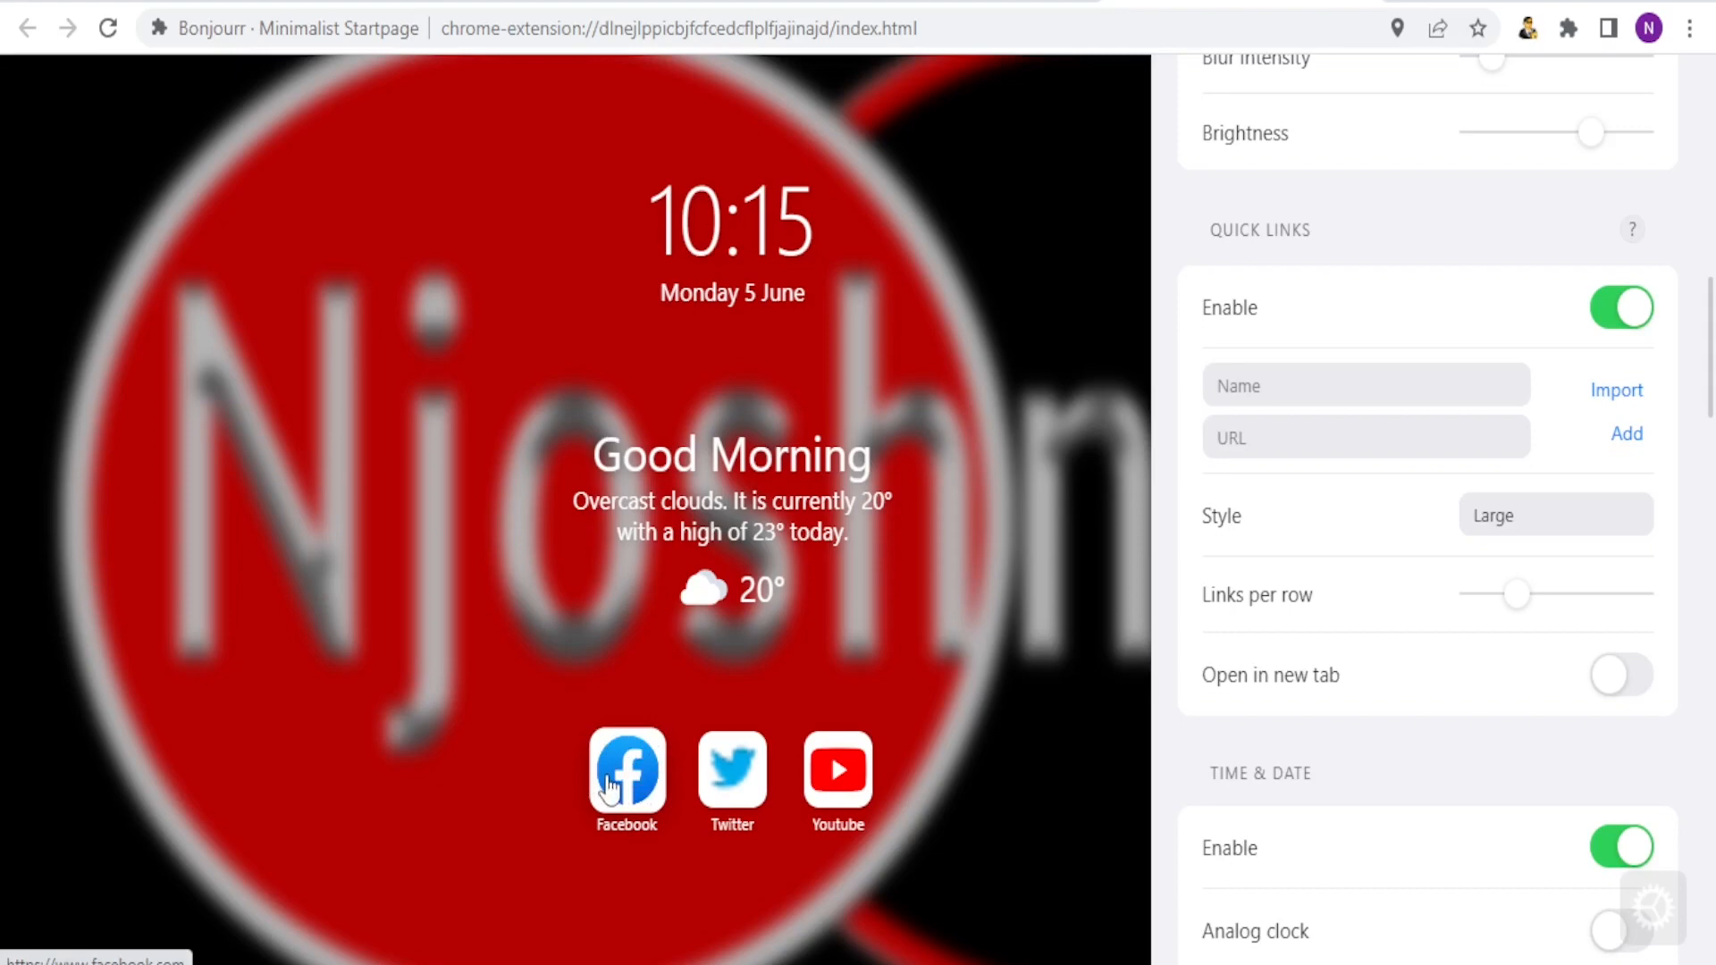
Look at the icon address field of the Facebook quick link, switch to Flaticon and search its icons for "facebook"
right_click(610, 788)
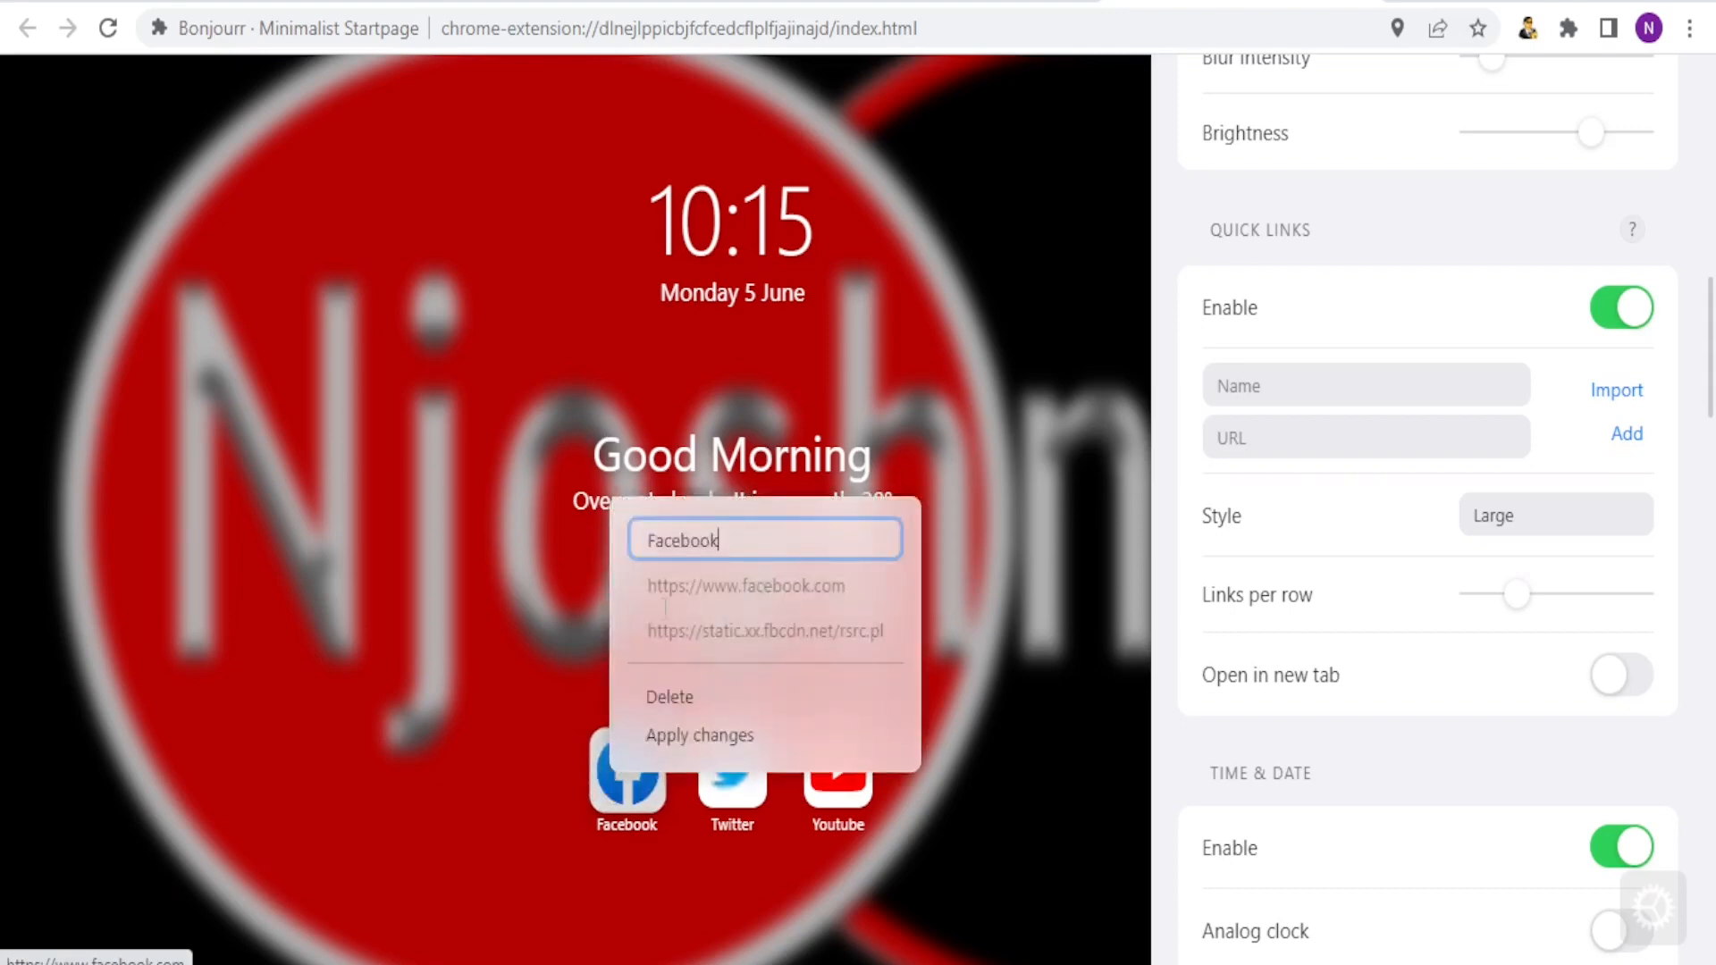
click(698, 629)
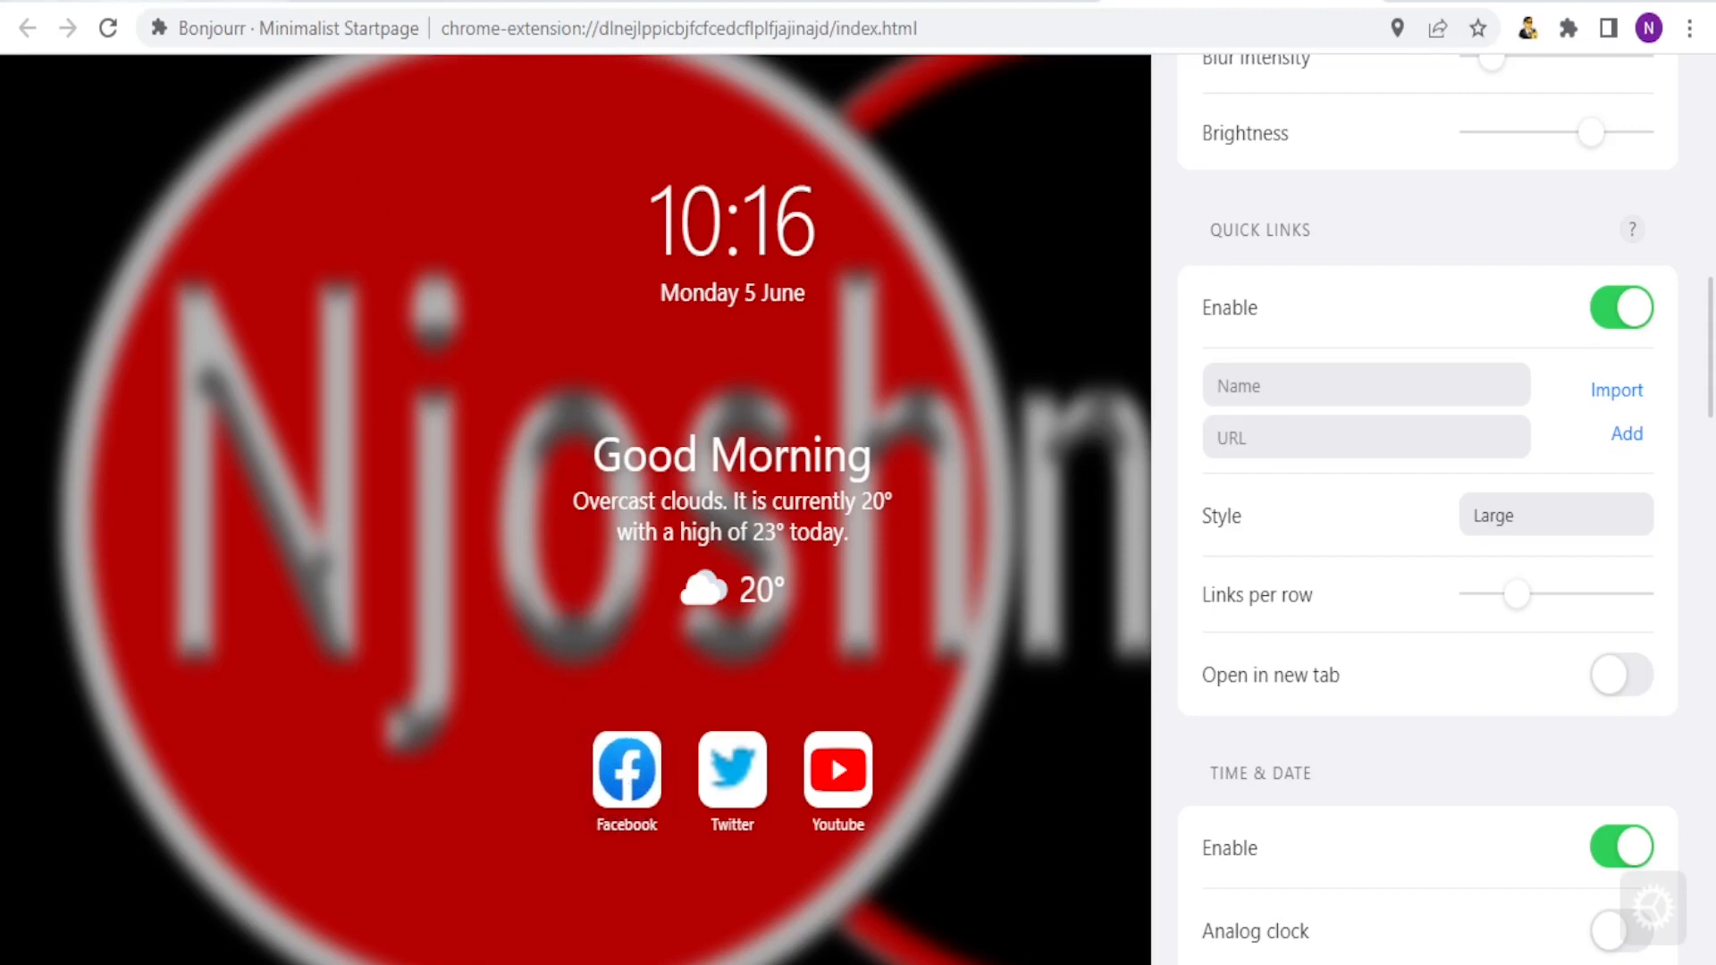
click(201, 2)
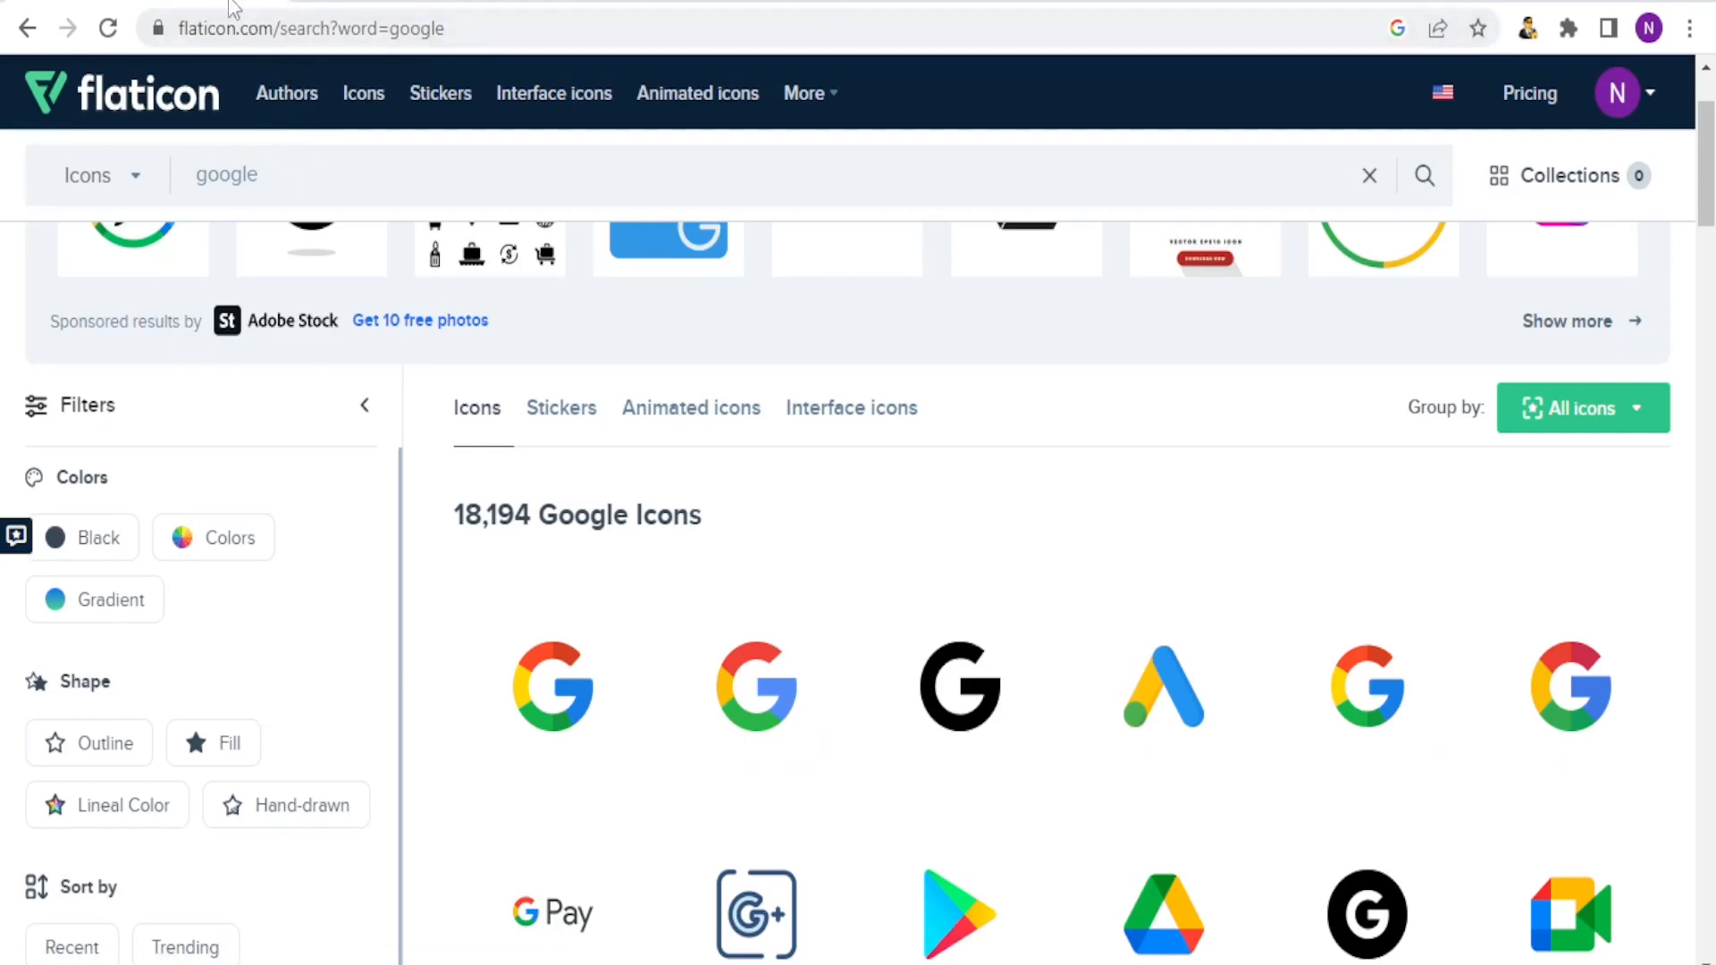
drag(277, 188, 198, 201)
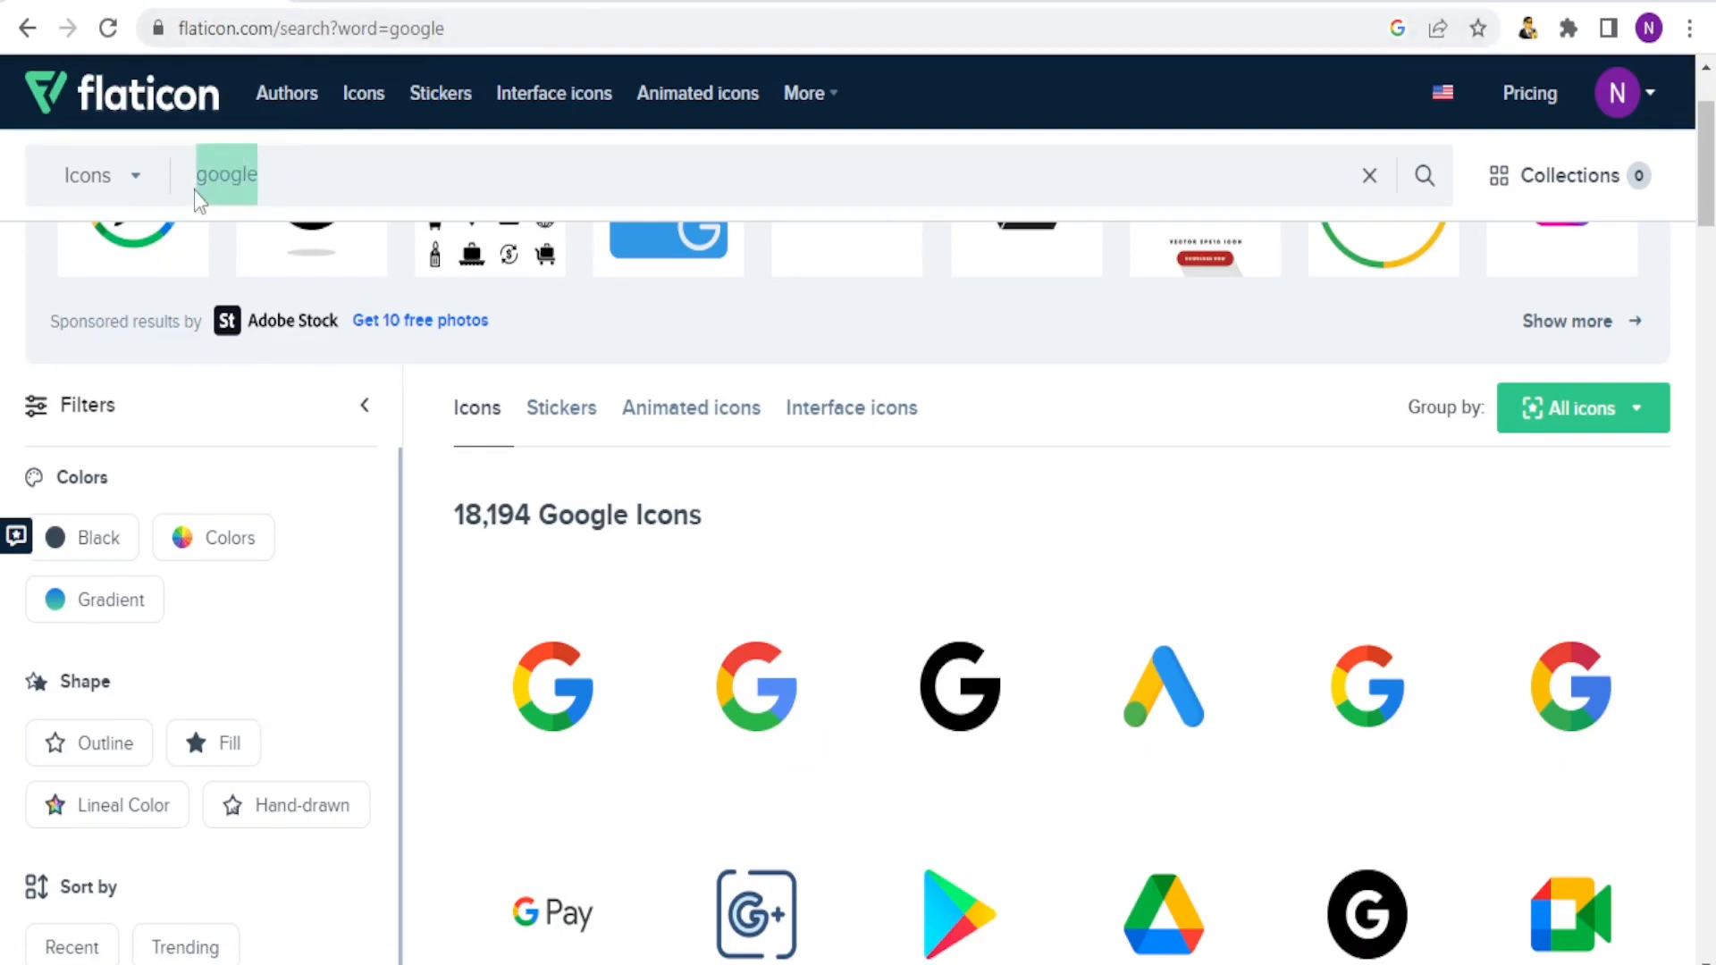
key(BackSpace)
text(faceb)
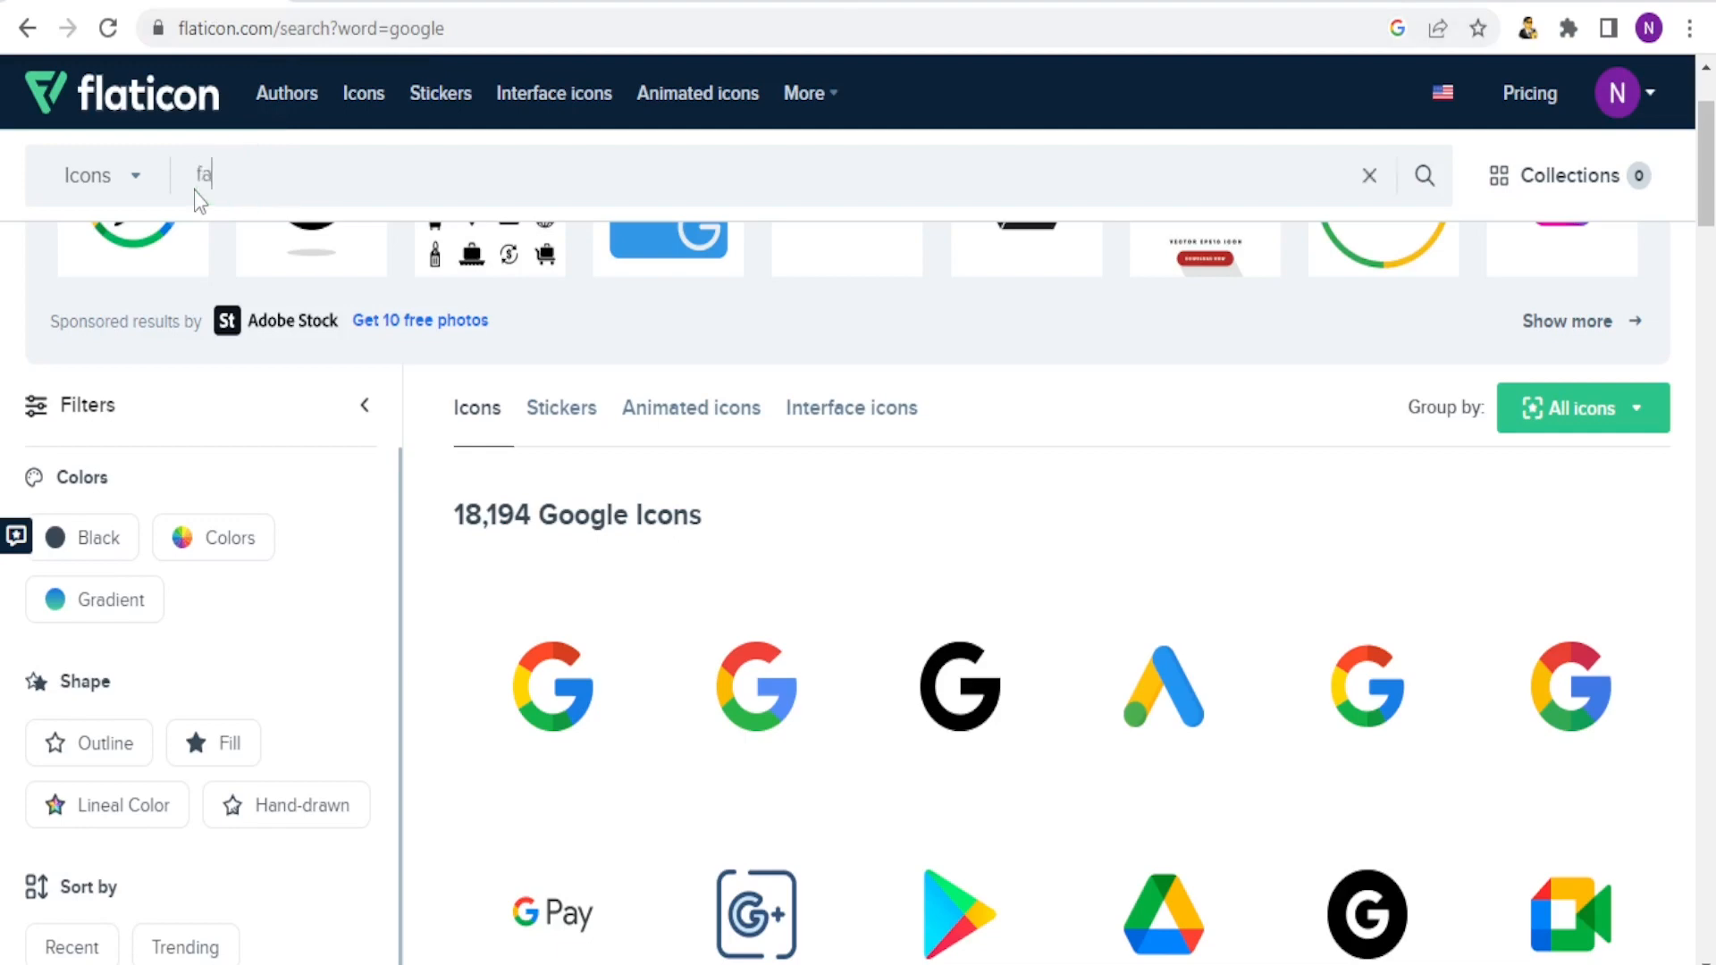
text(ook)
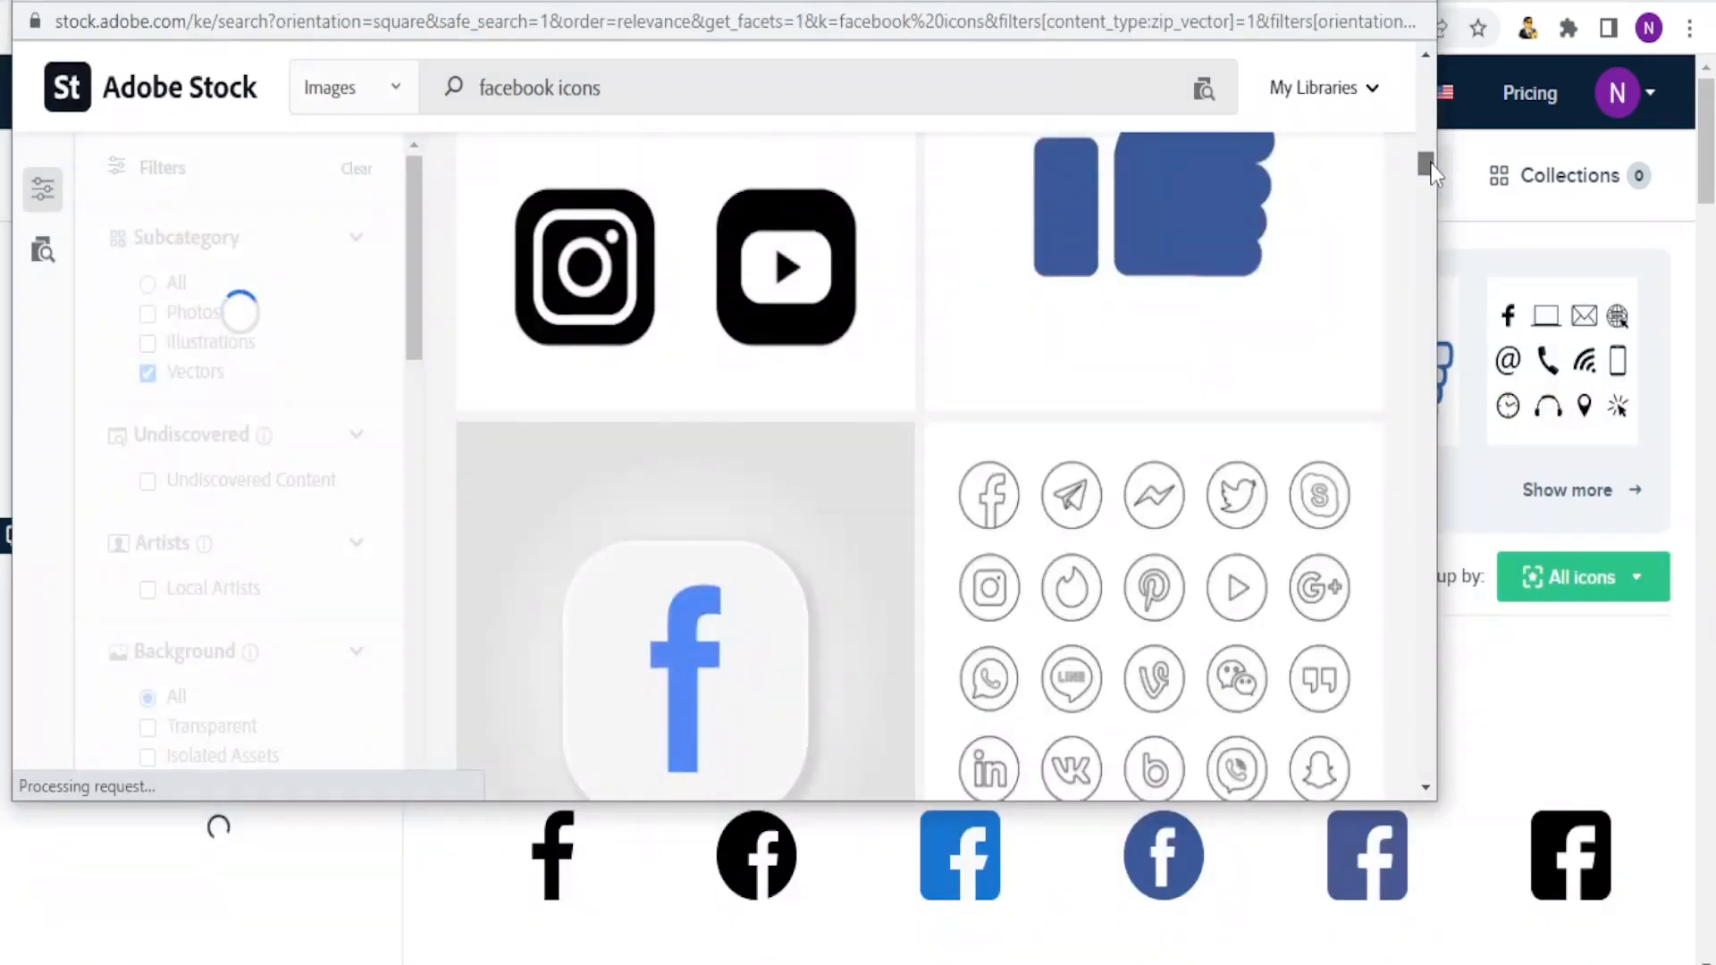
Browse the Adobe Stock results for facebook icons and copy the image address of the black circled "f" icon
scroll(1429, 183, down, 5)
scroll(1429, 182, down, 3)
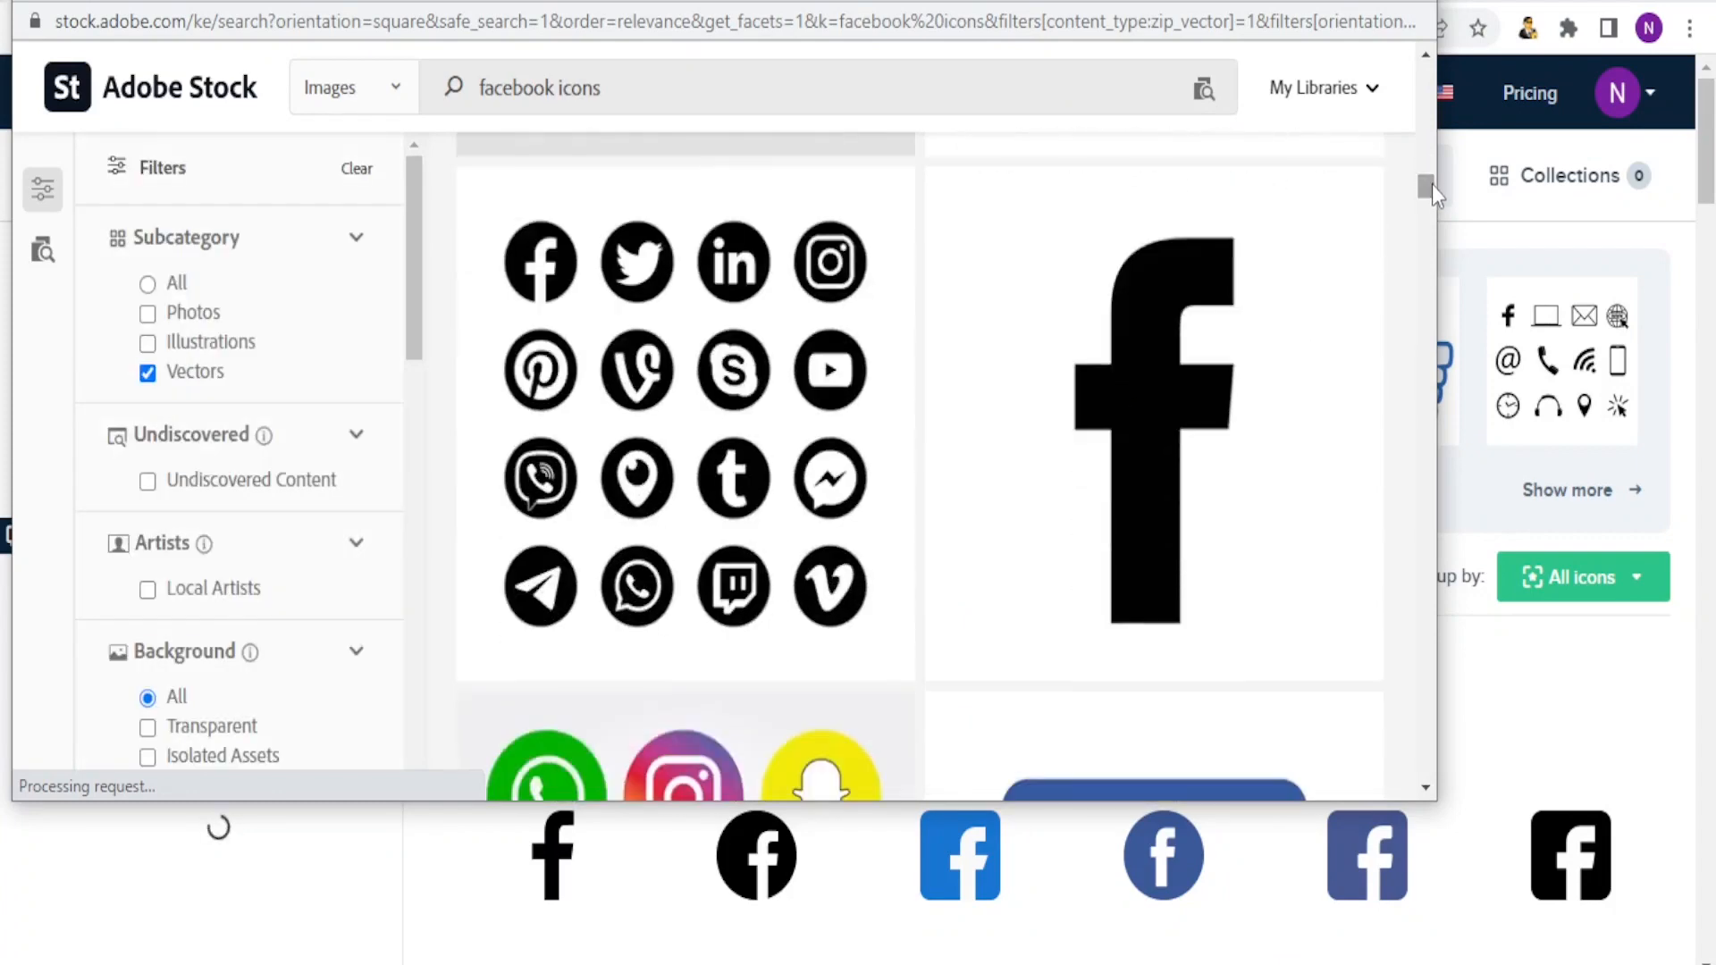
mouse_move(1256, 333)
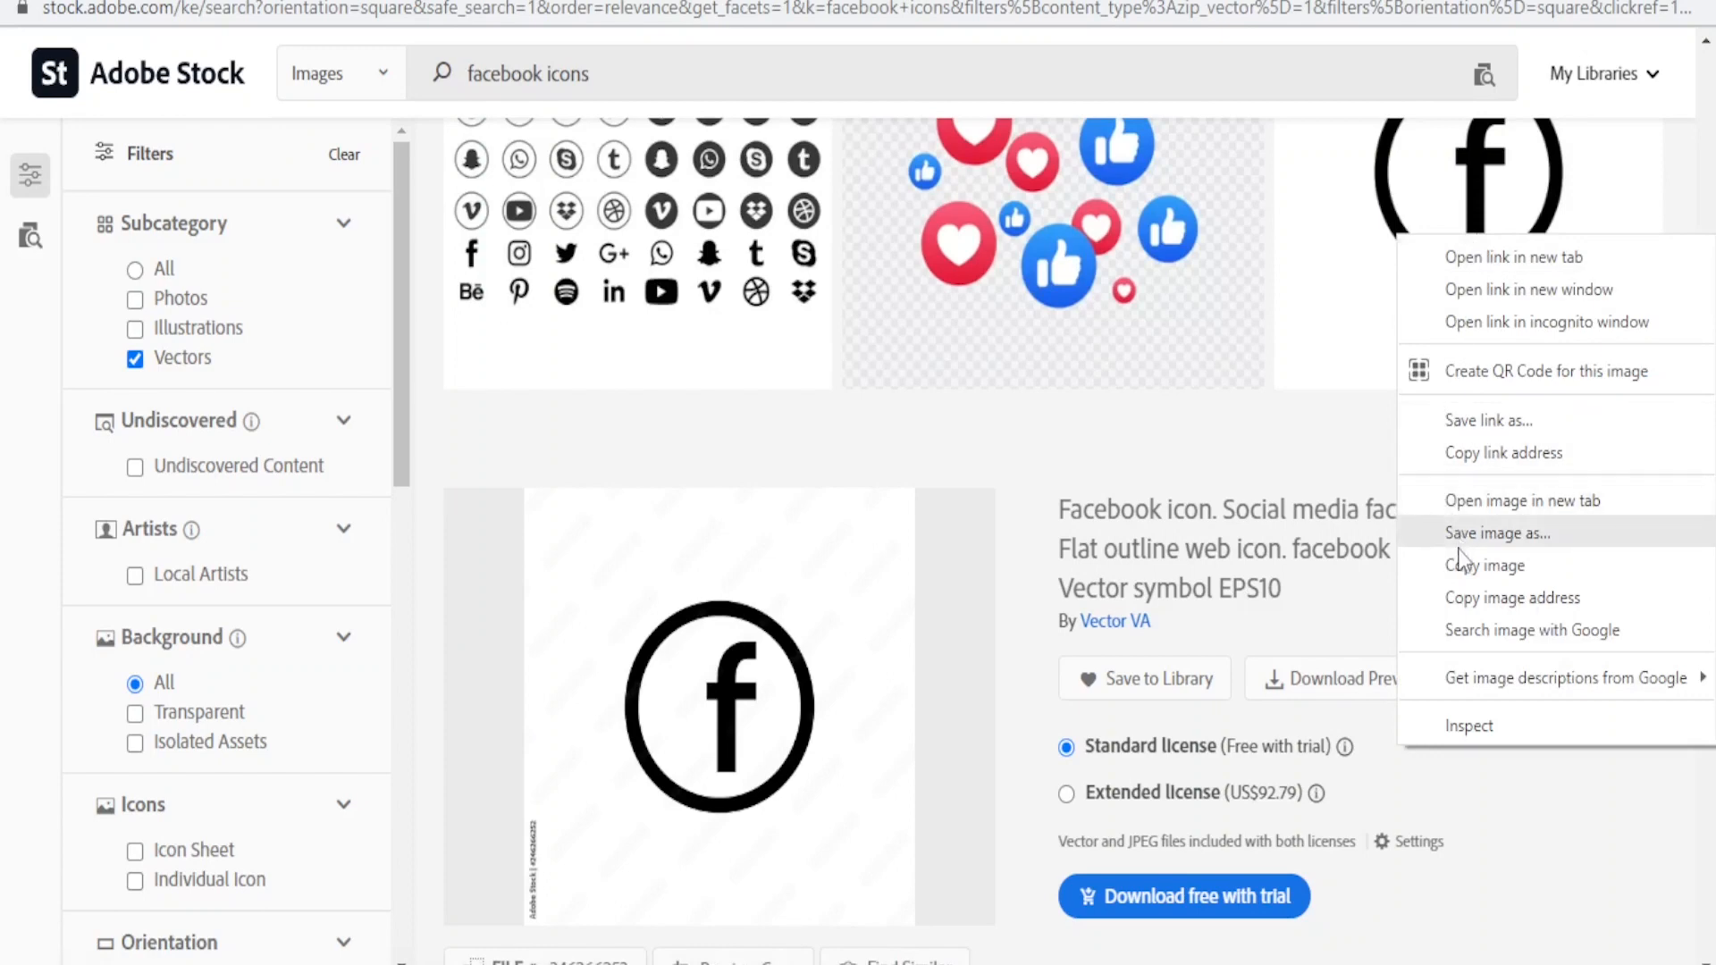
click(1459, 599)
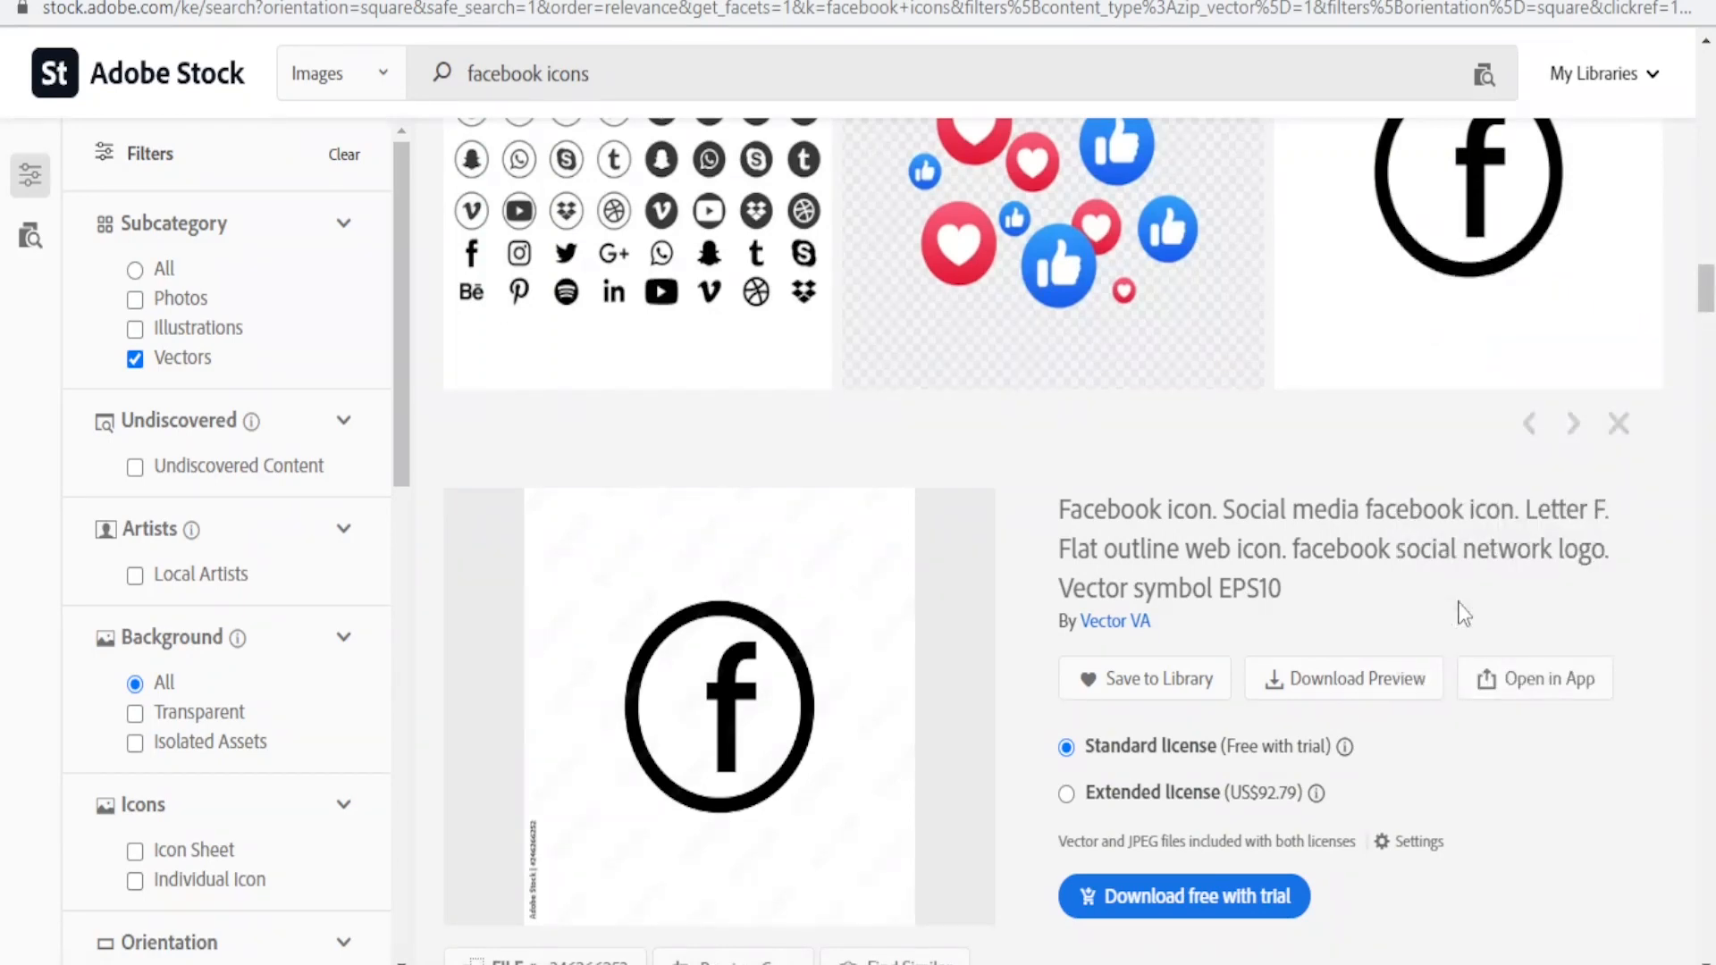
mouse_move(1462, 292)
mouse_move(769, 964)
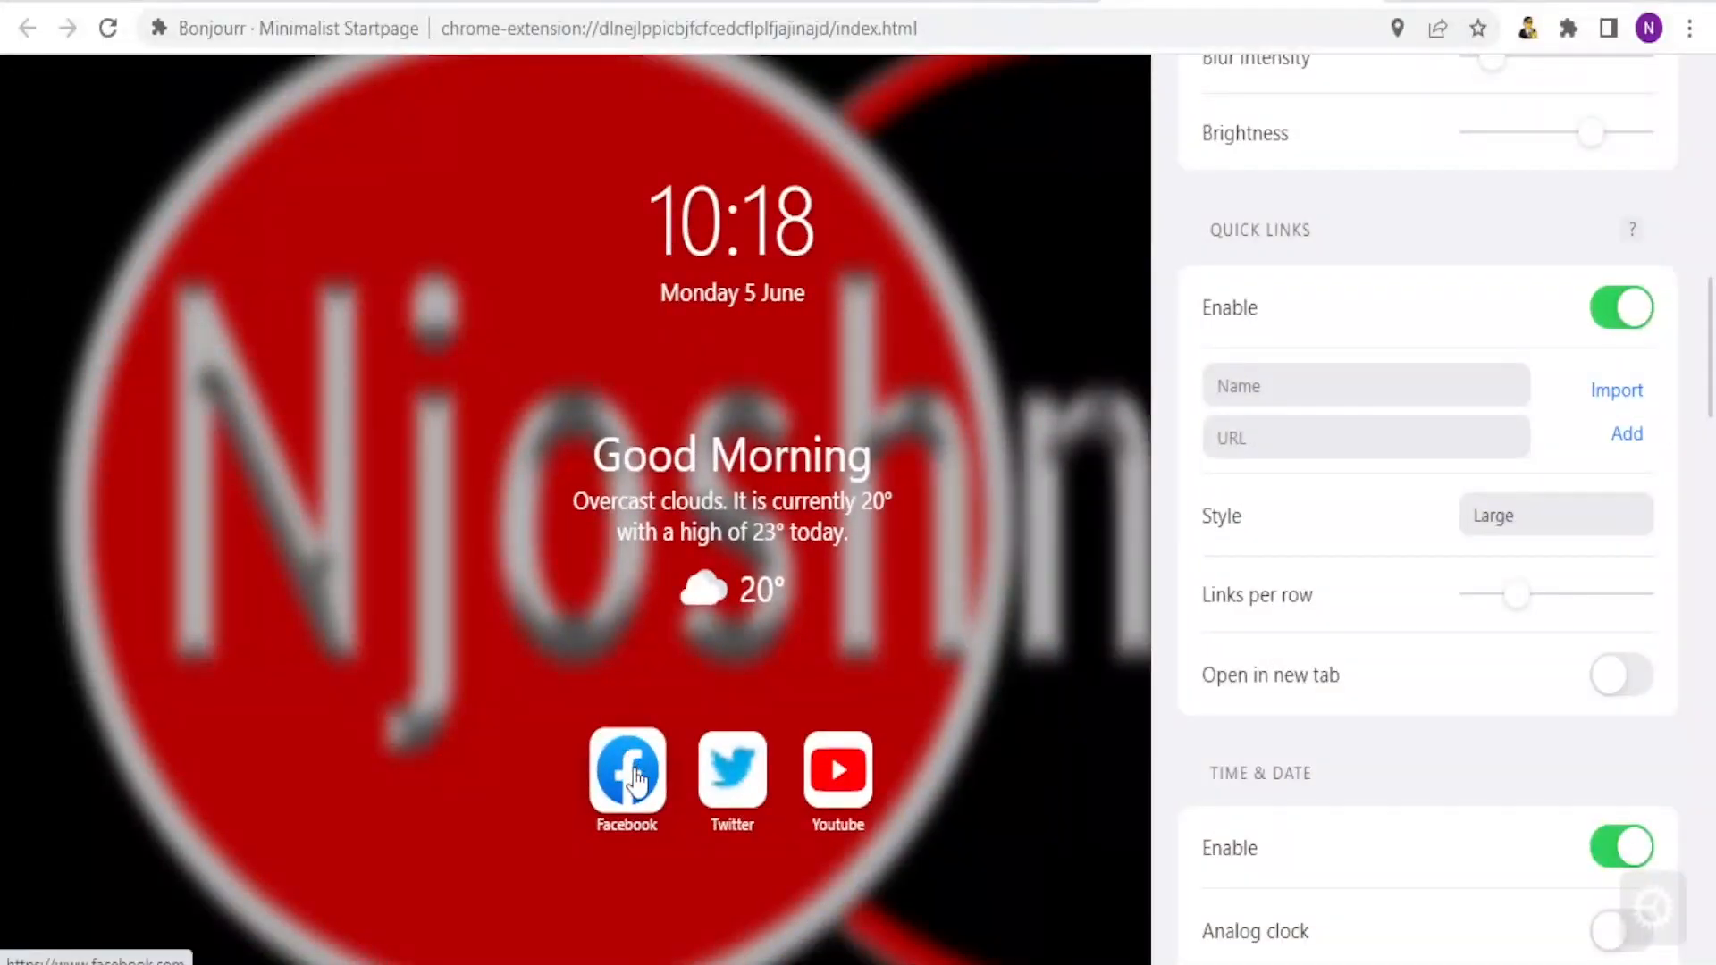
Replace the Facebook quick link's icon address with the copied image address and apply the changes
right_click(636, 777)
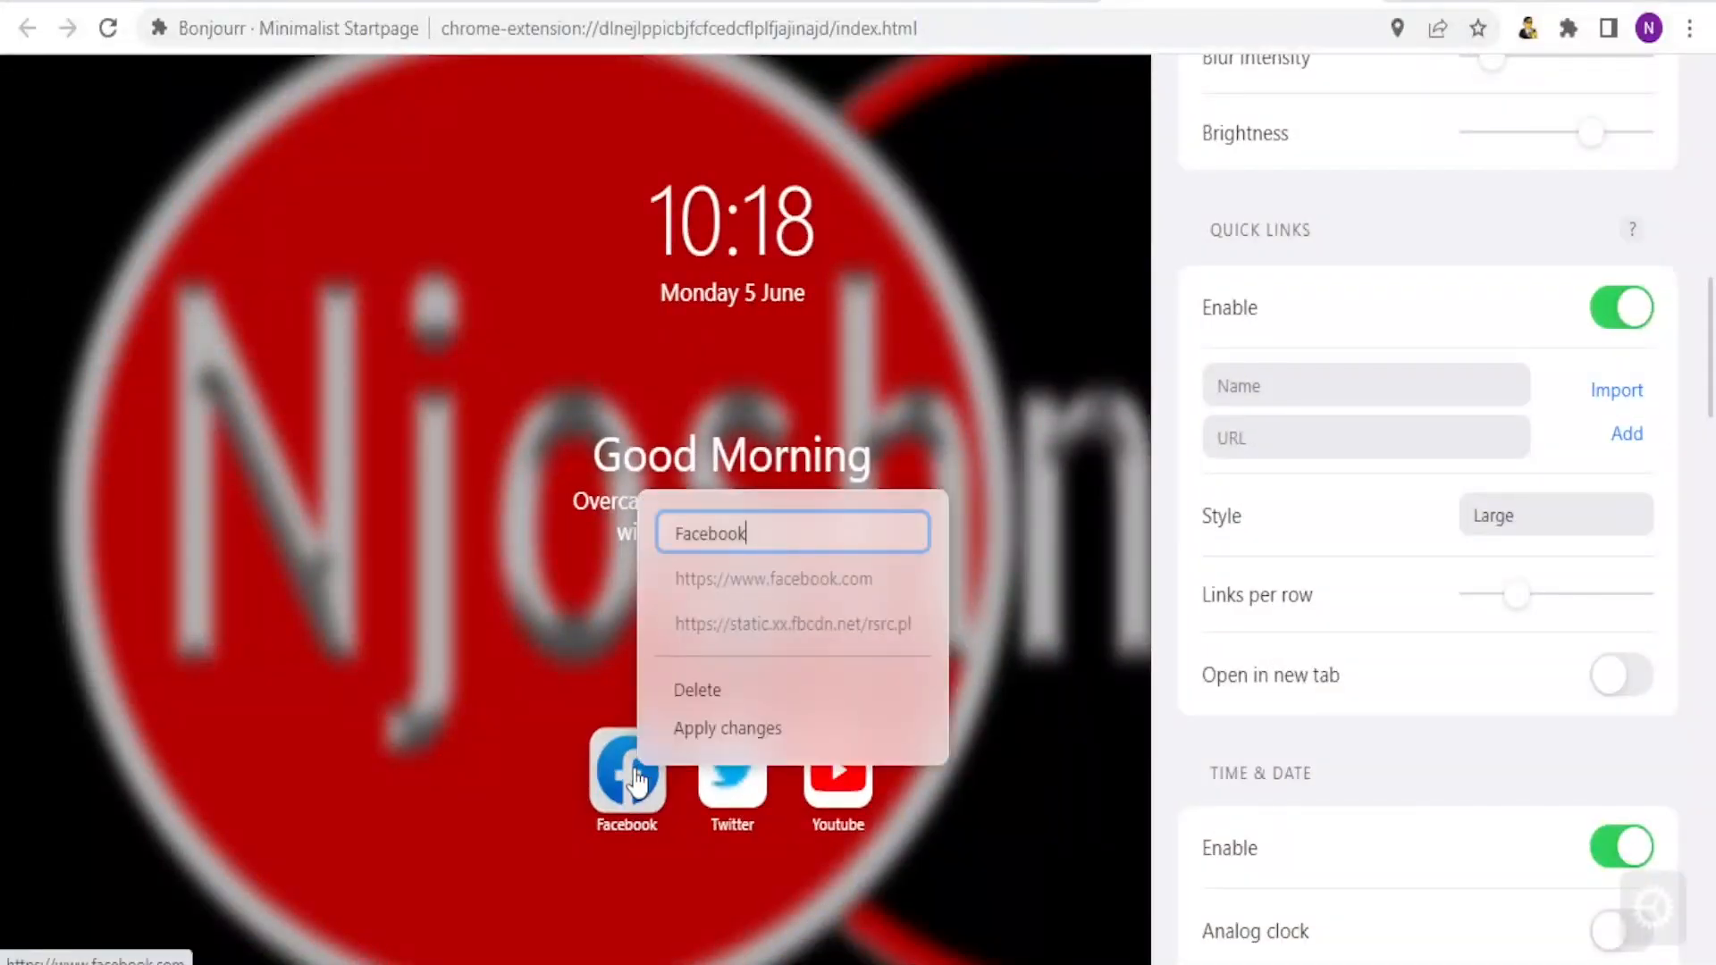
click(726, 623)
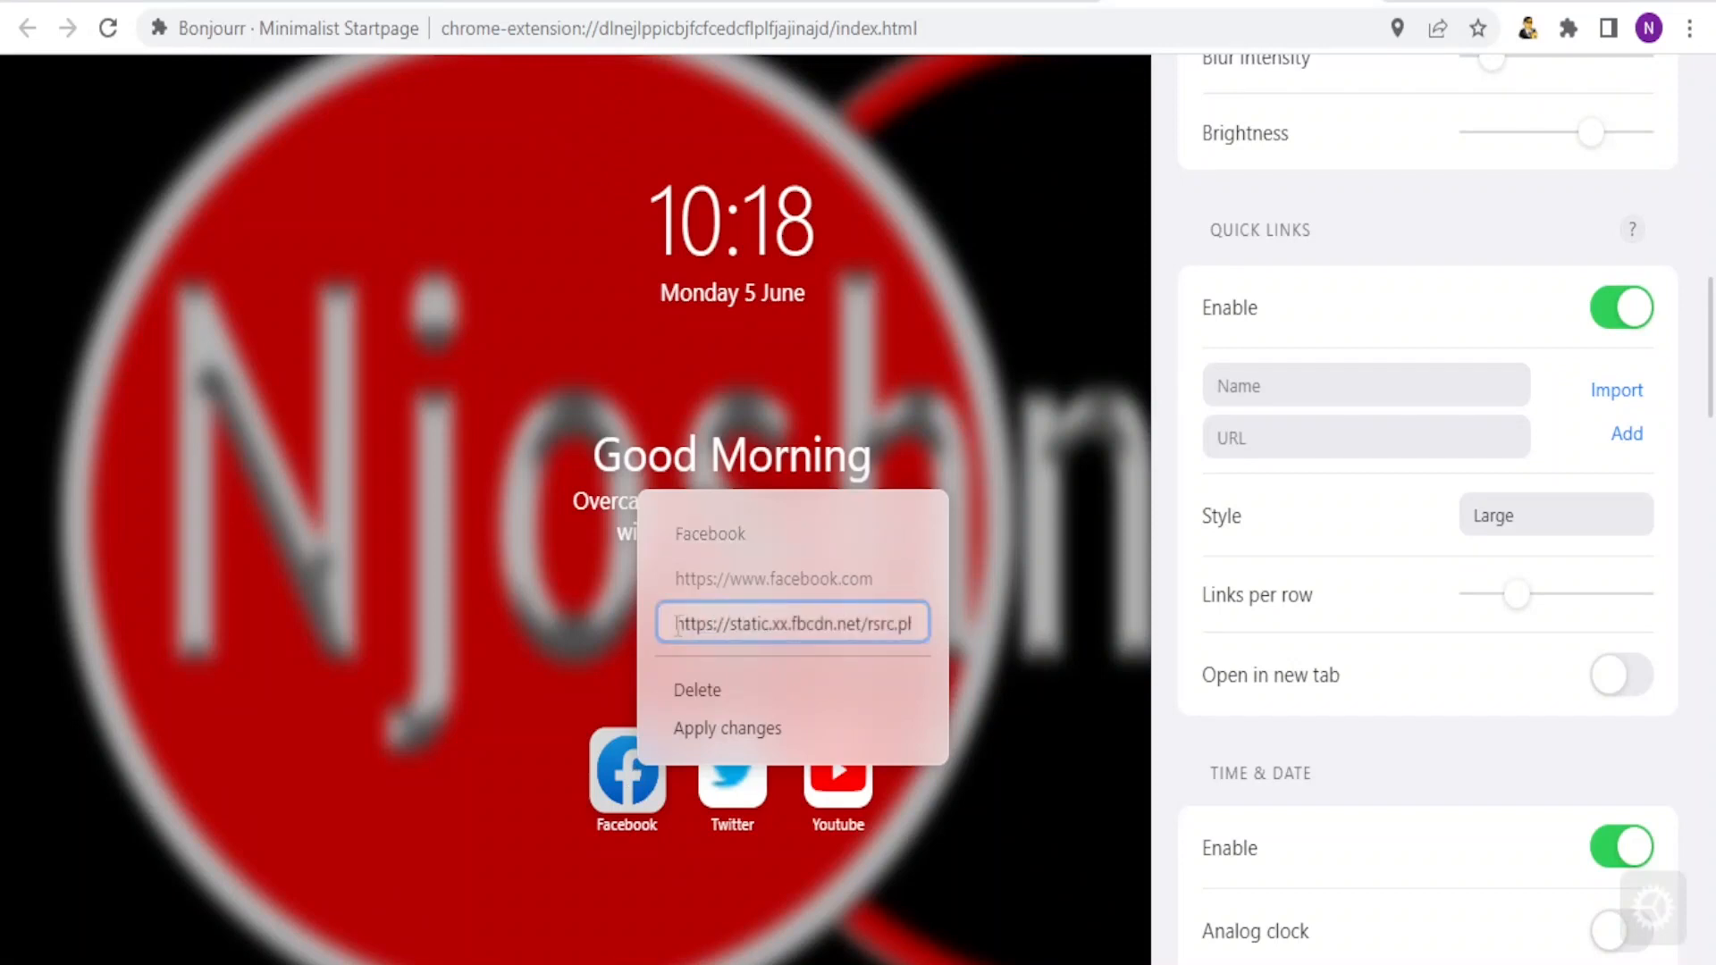
drag(675, 622, 965, 593)
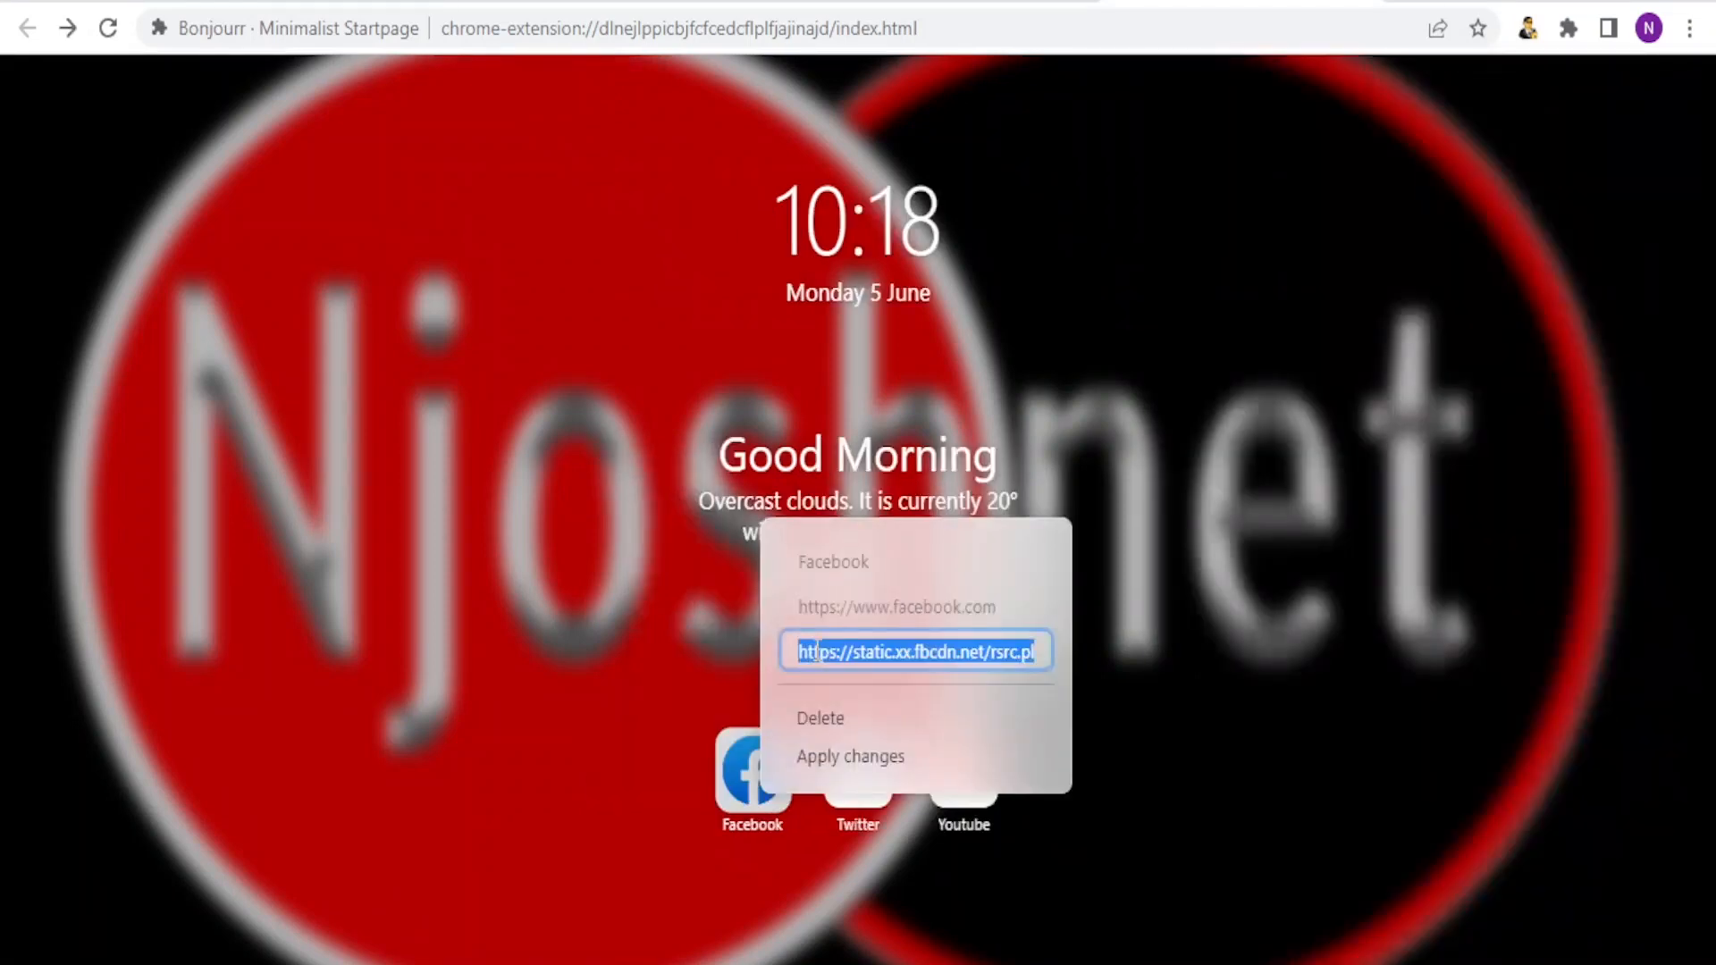
key(ctrl+v)
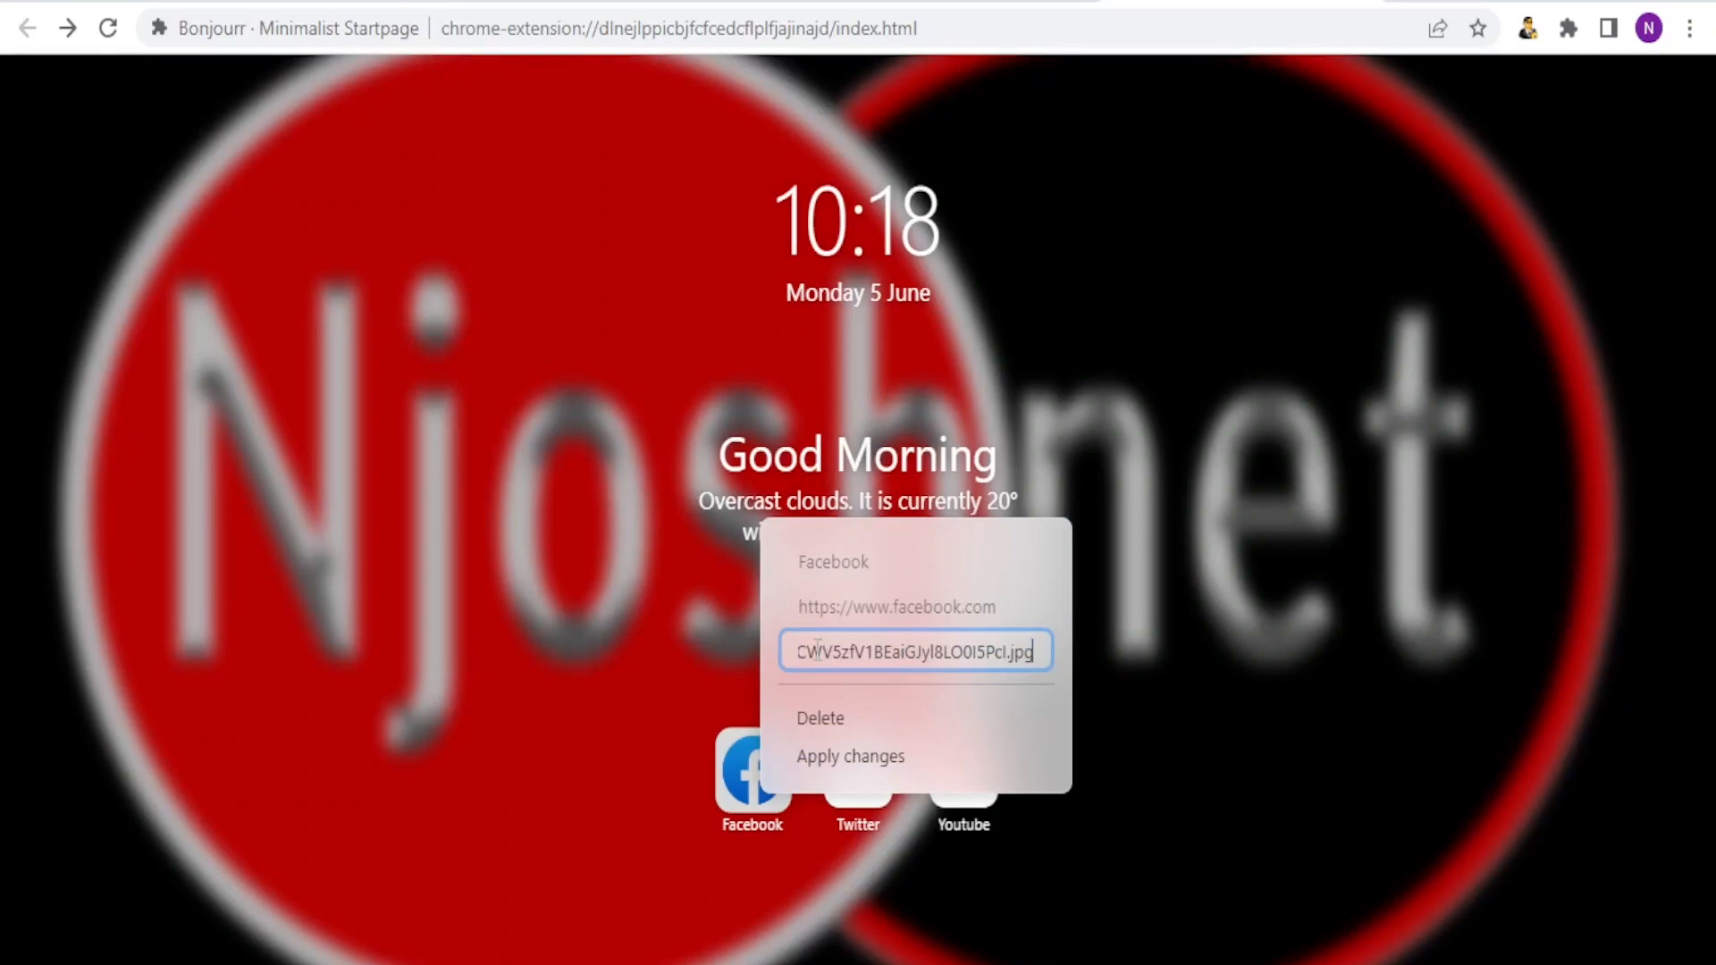
click(826, 758)
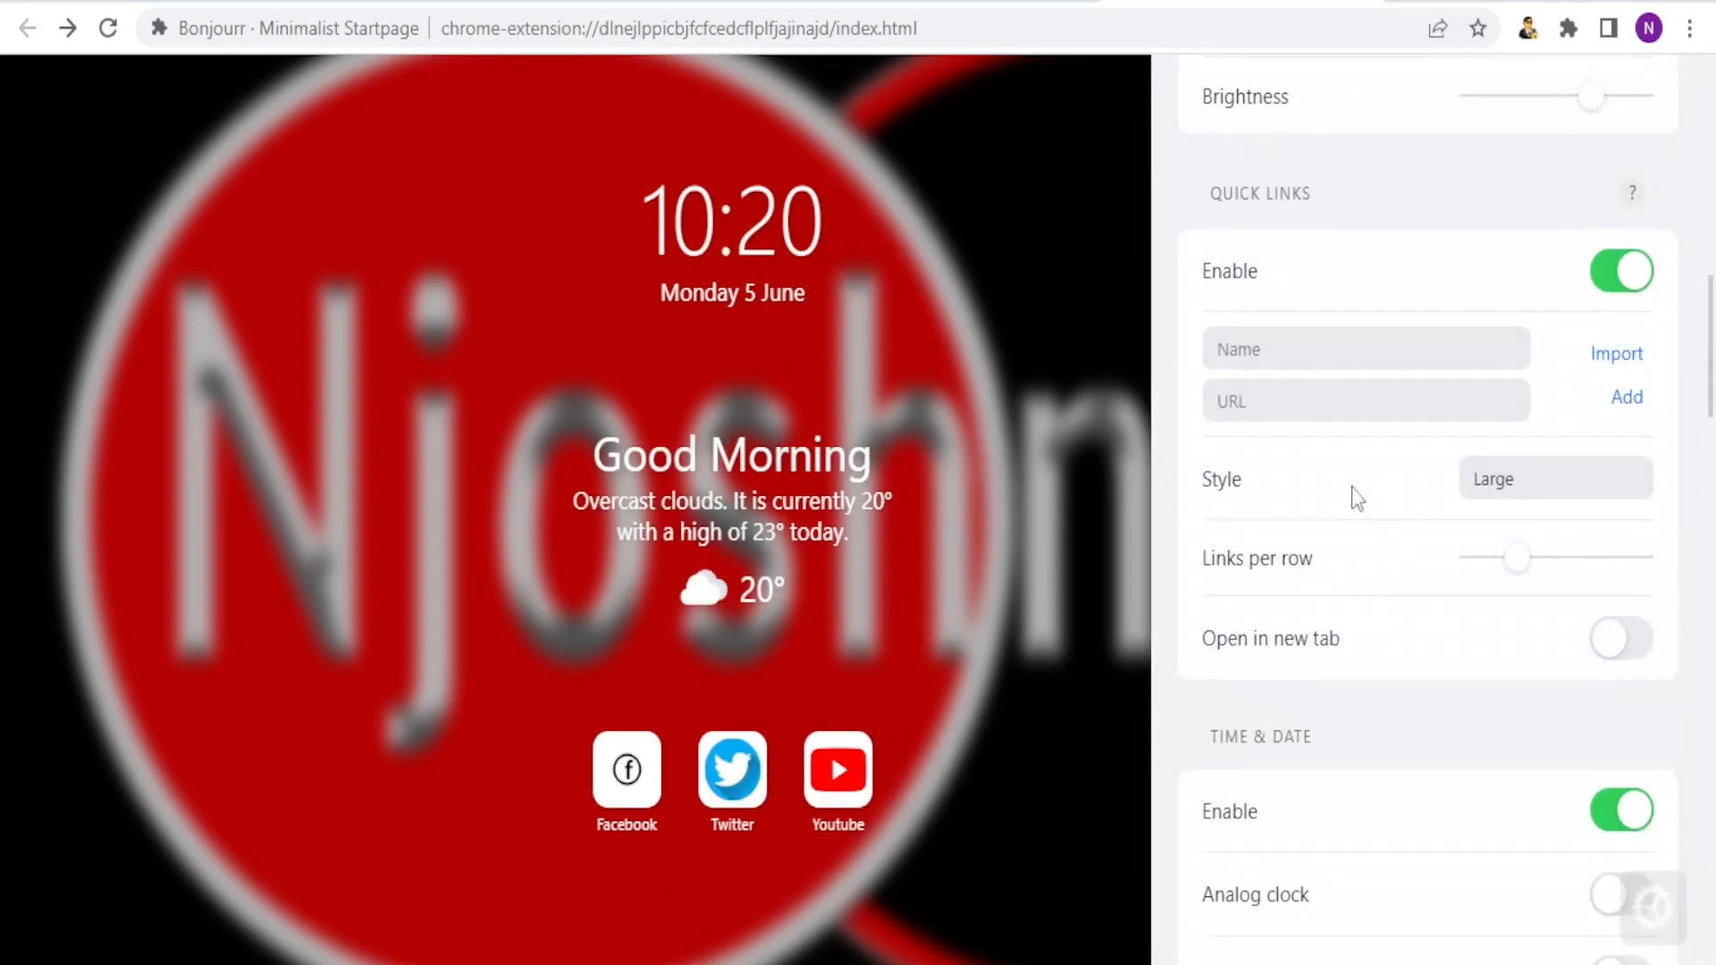
Try the smaller quick link styles such as Medium, set the style back to Large, and enable opening links in a new tab
click(1531, 490)
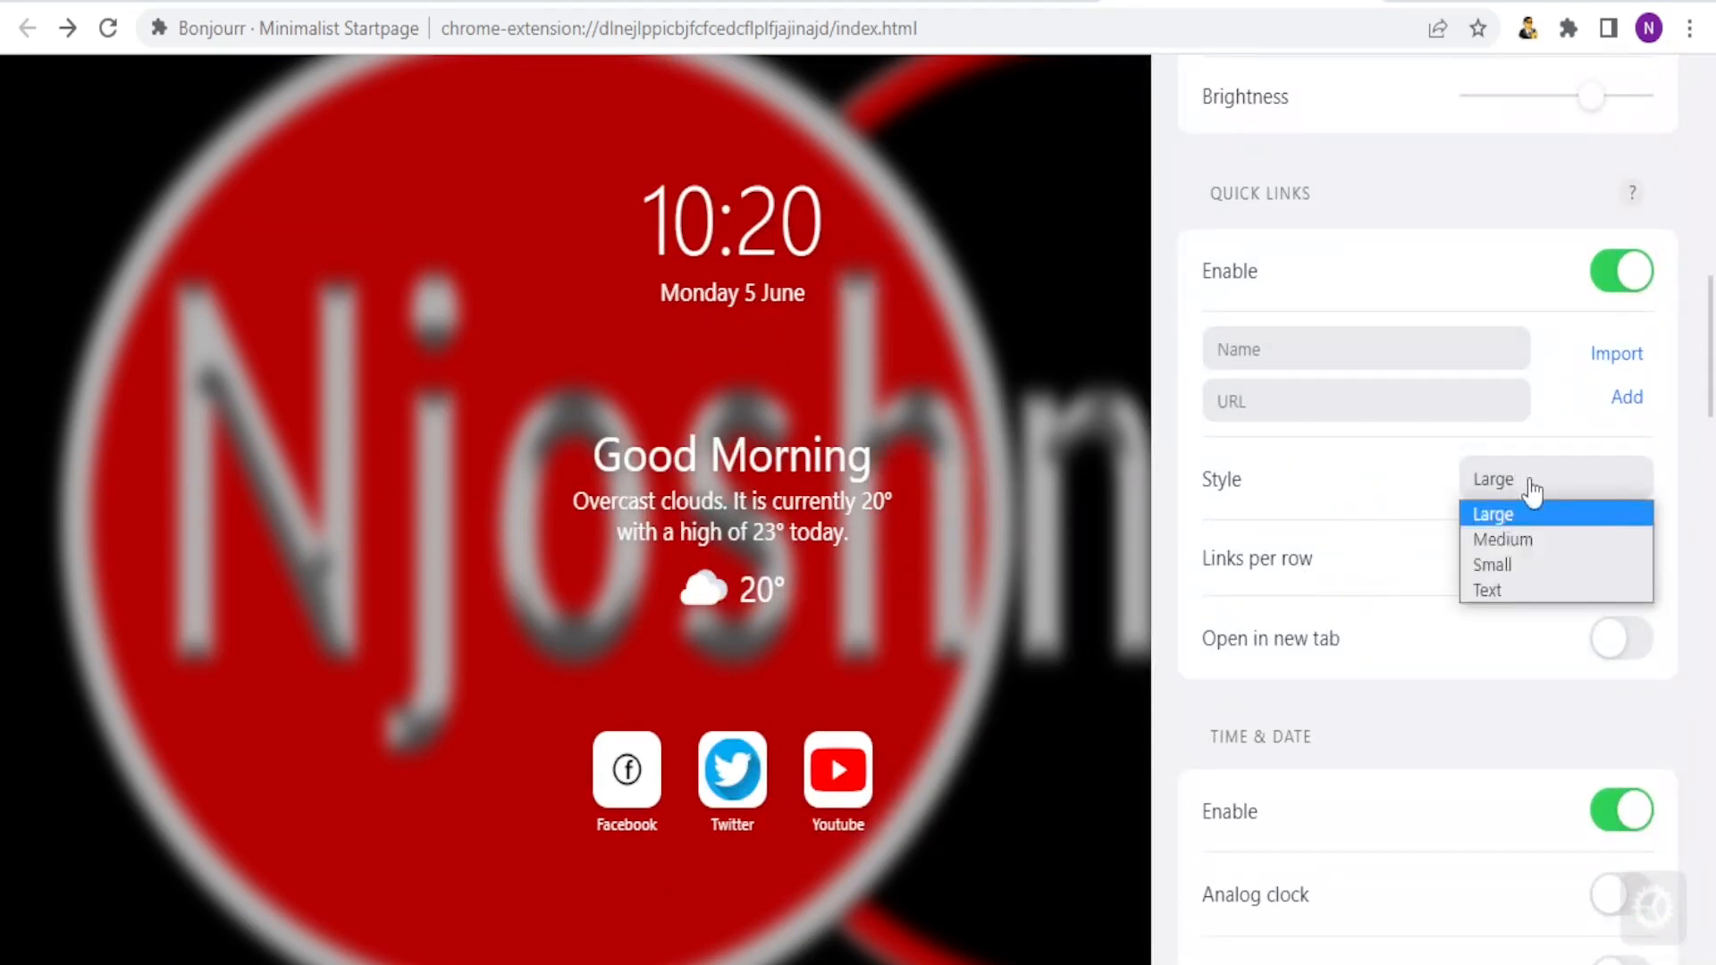
click(1505, 542)
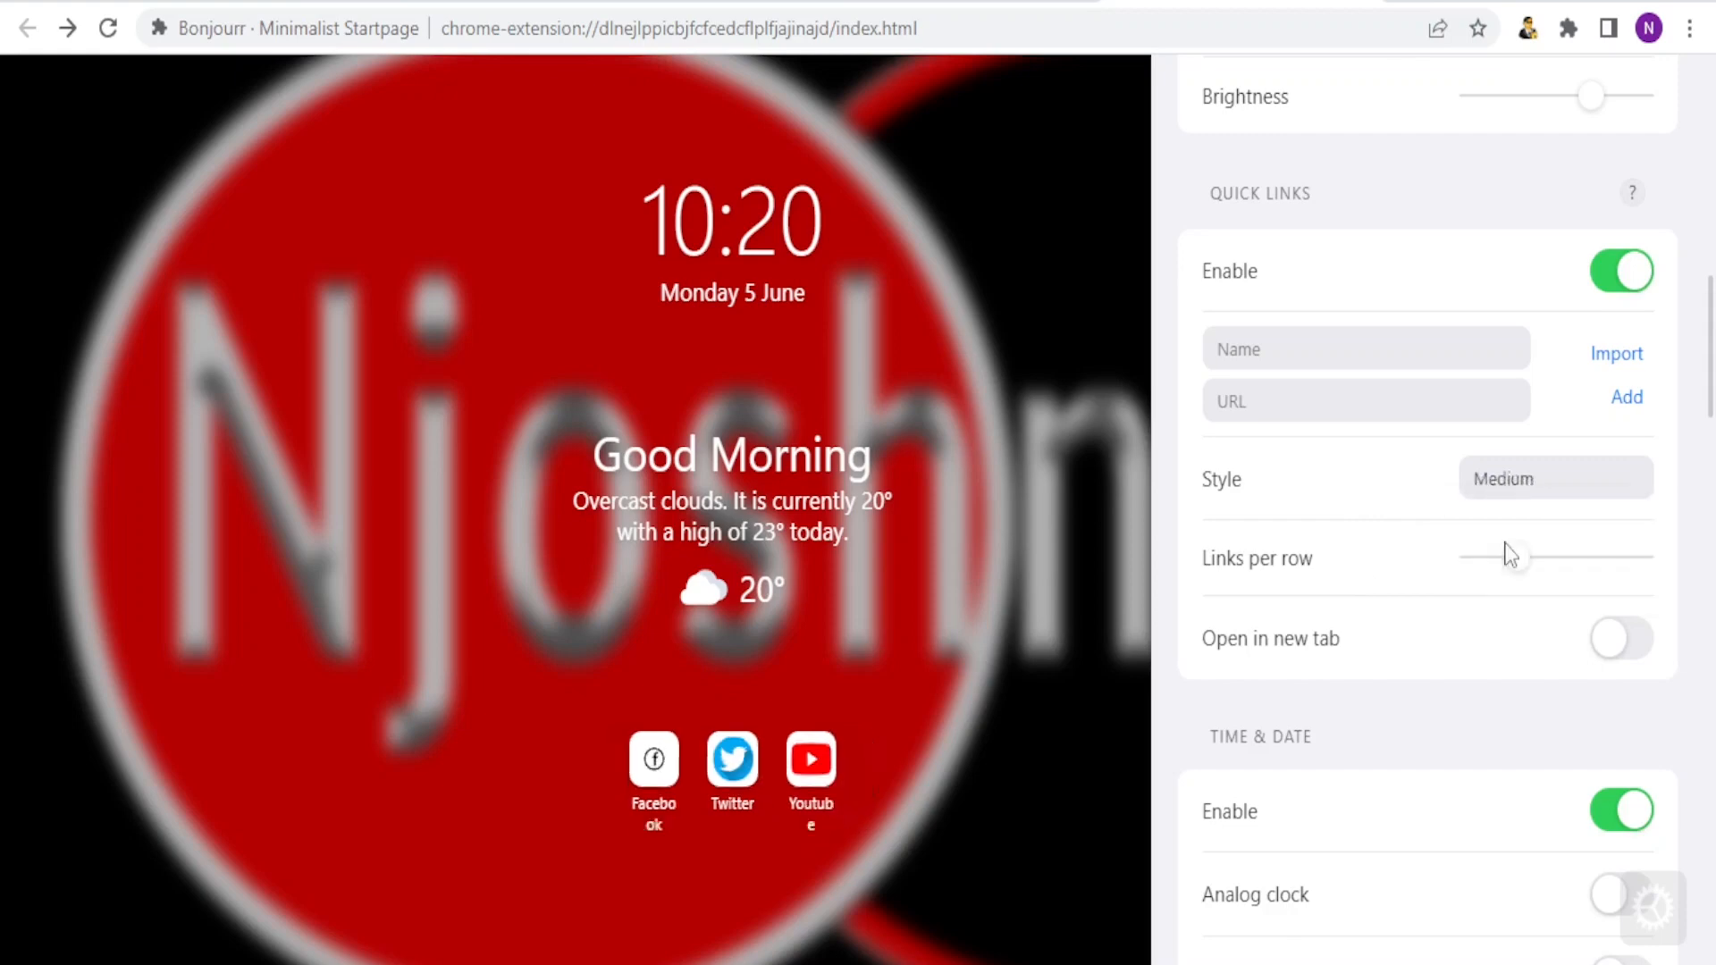
click(1520, 498)
click(1515, 513)
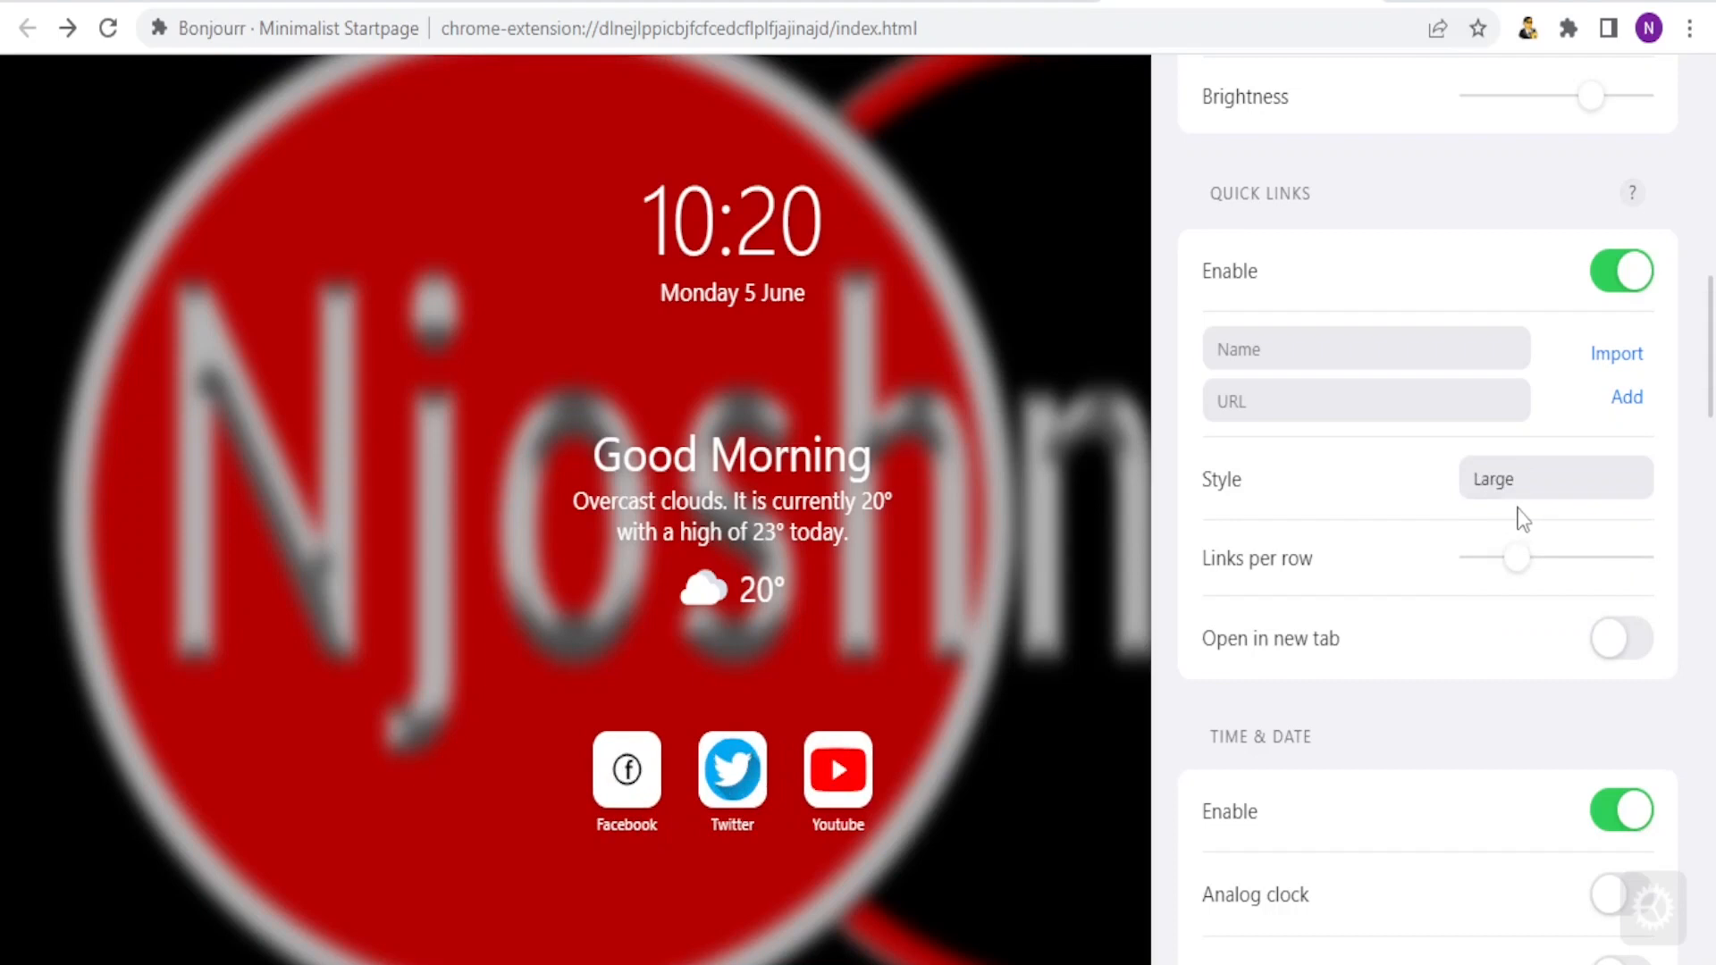
click(1517, 494)
click(1511, 562)
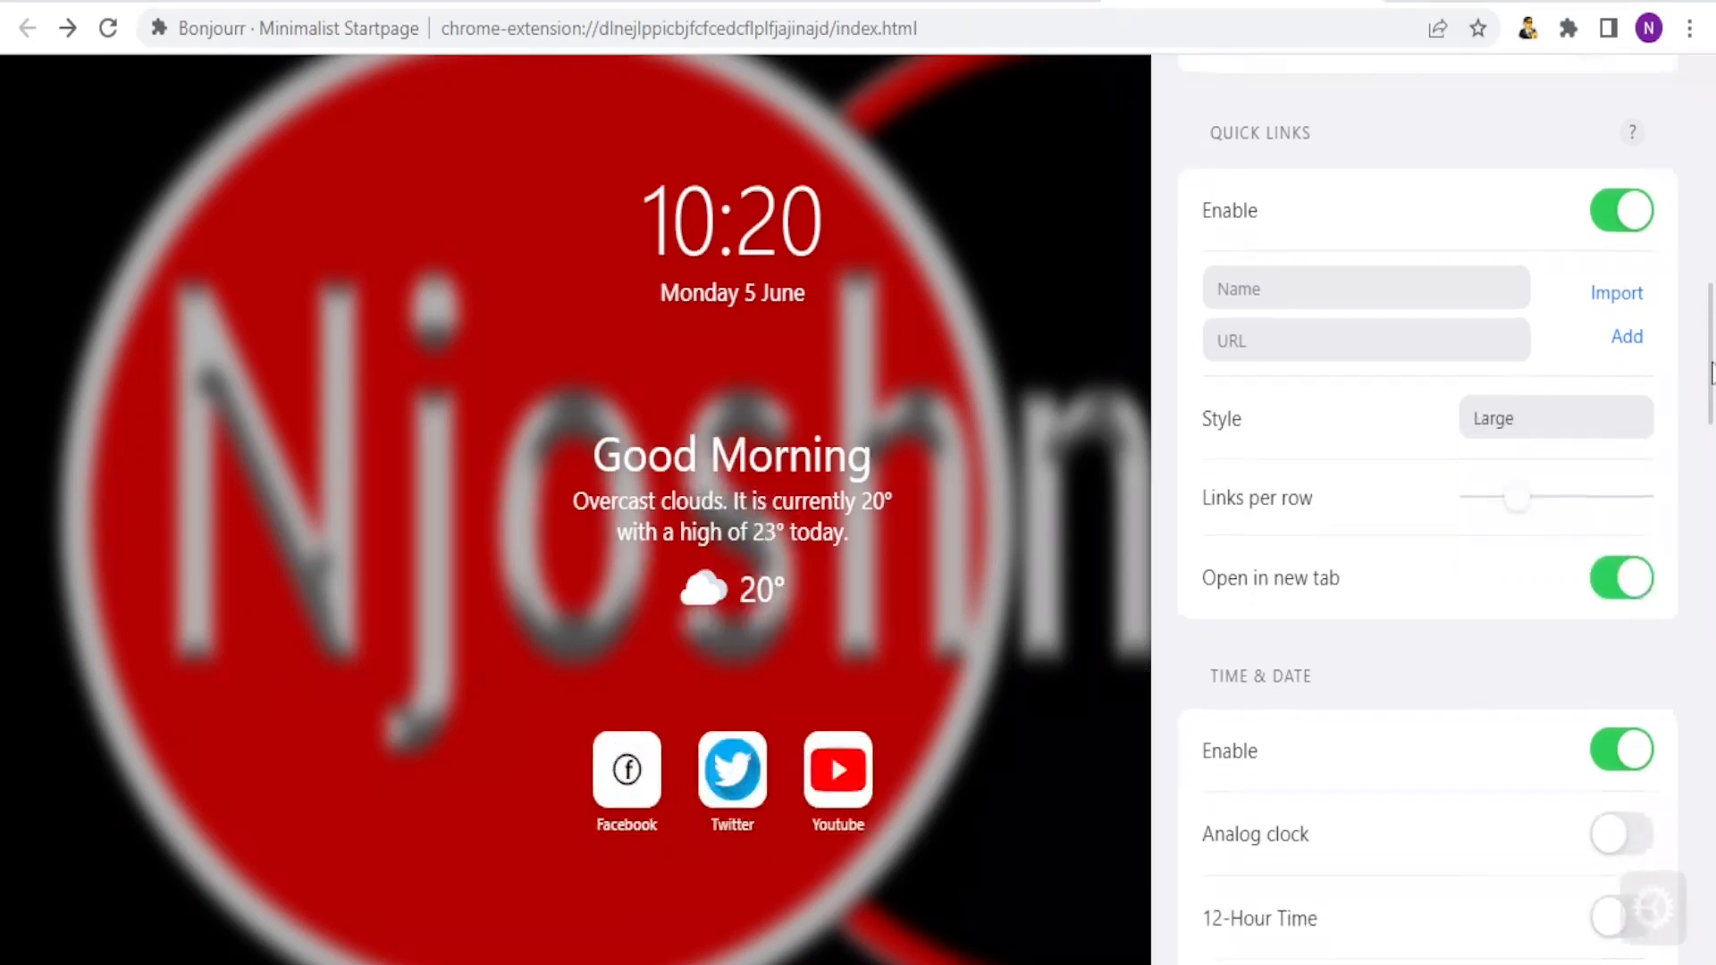
Turn the time and date display off and on again, and try the analog clock before restoring the digital one
scroll(1427, 510, down, 2)
scroll(1427, 509, down, 2)
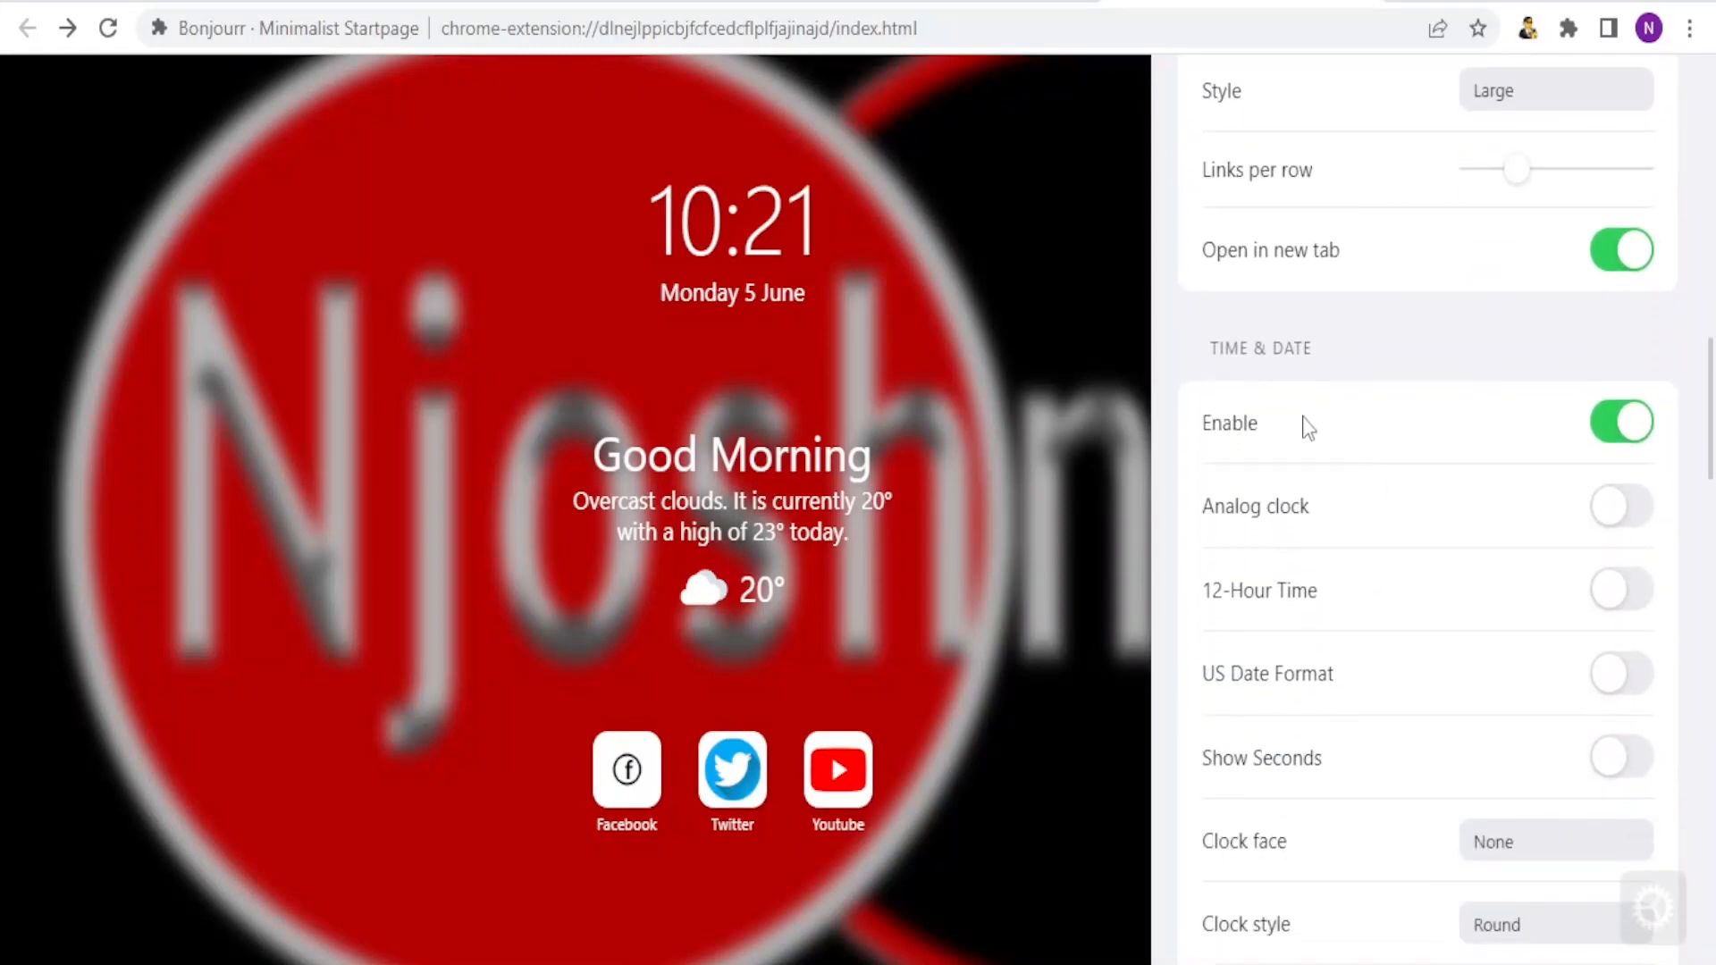
click(1612, 436)
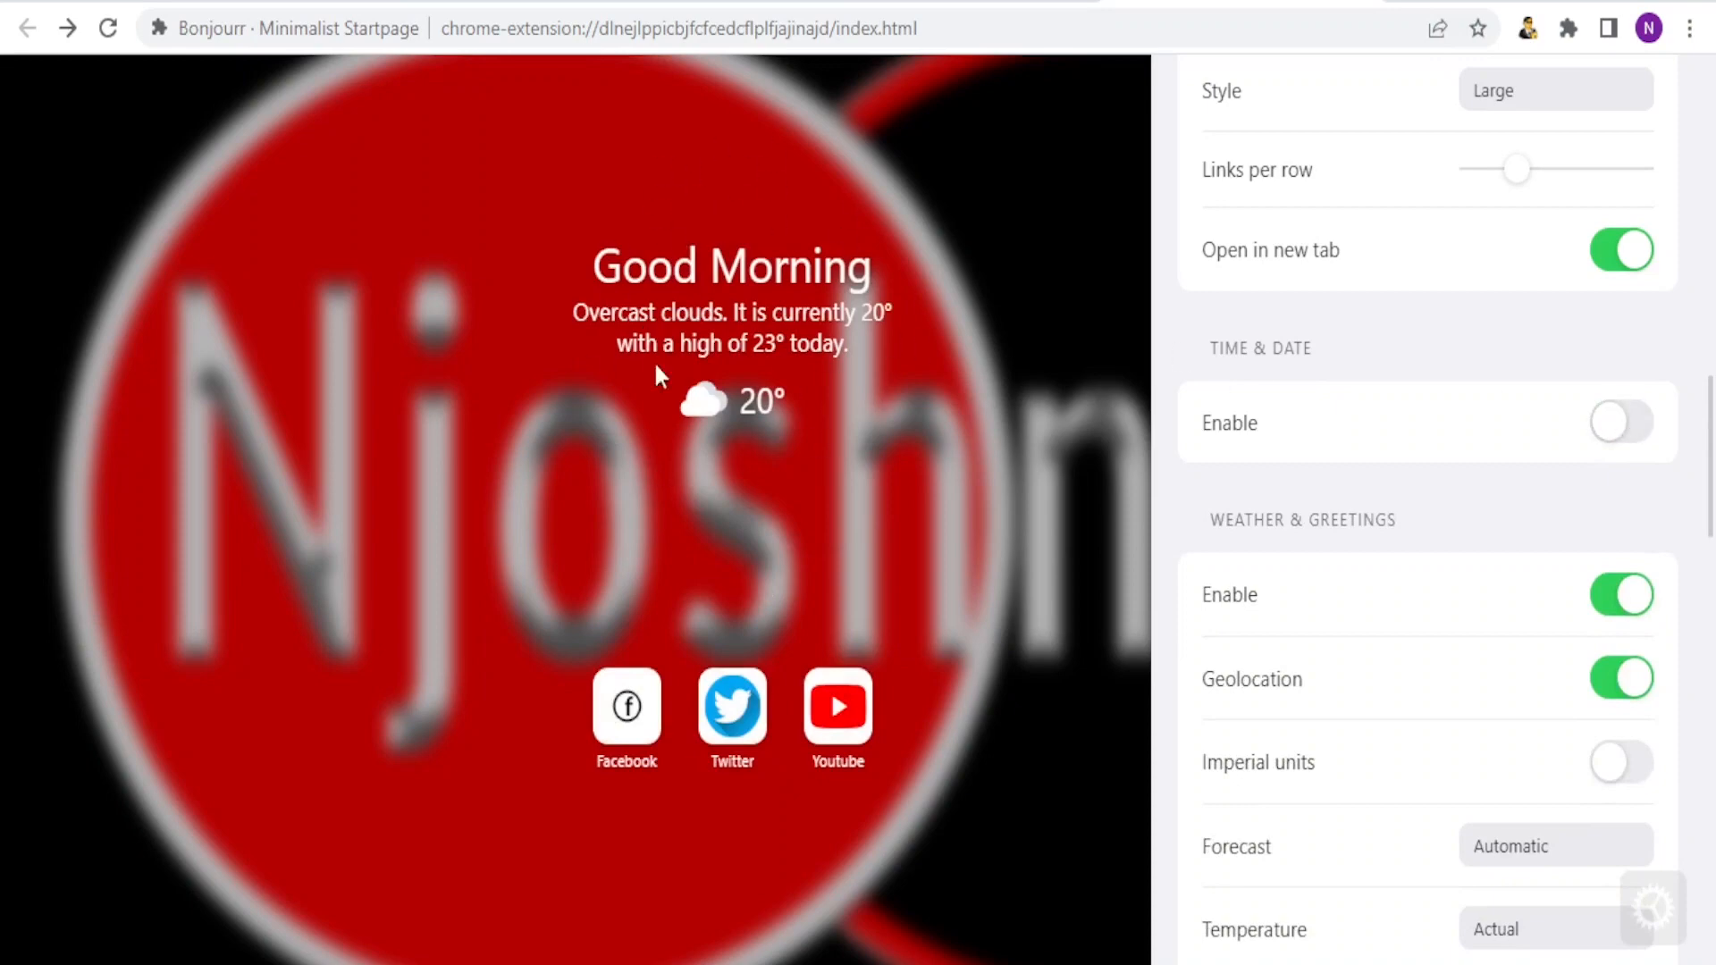
click(1633, 445)
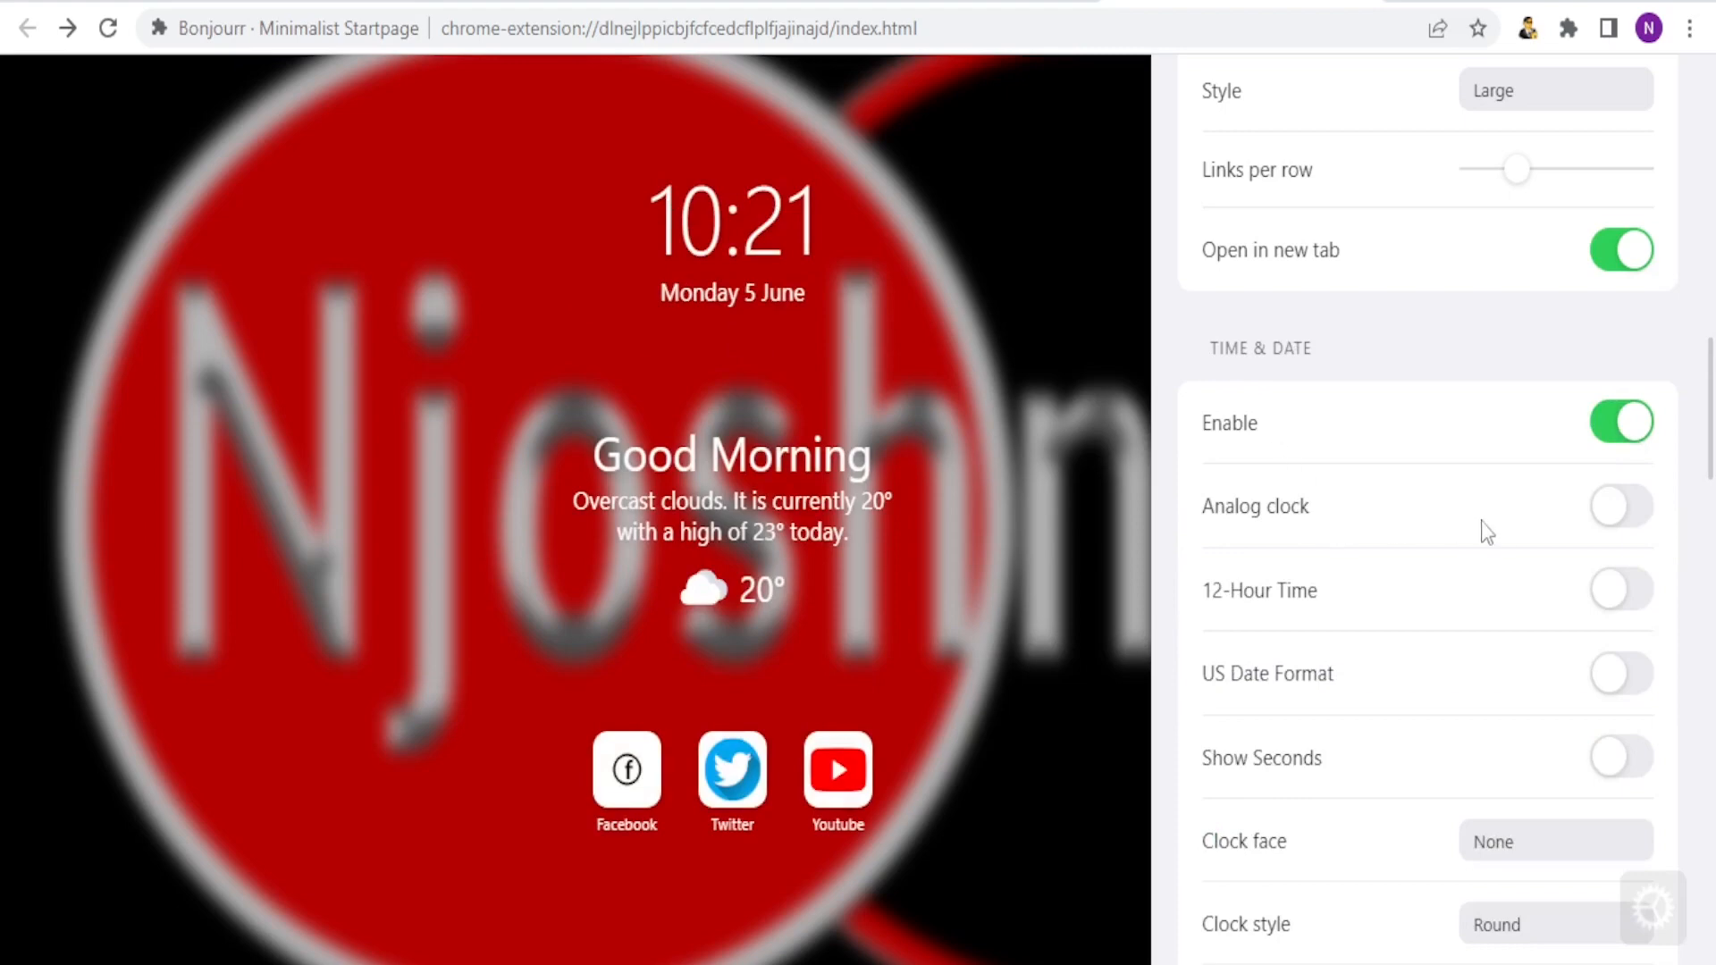
click(1641, 516)
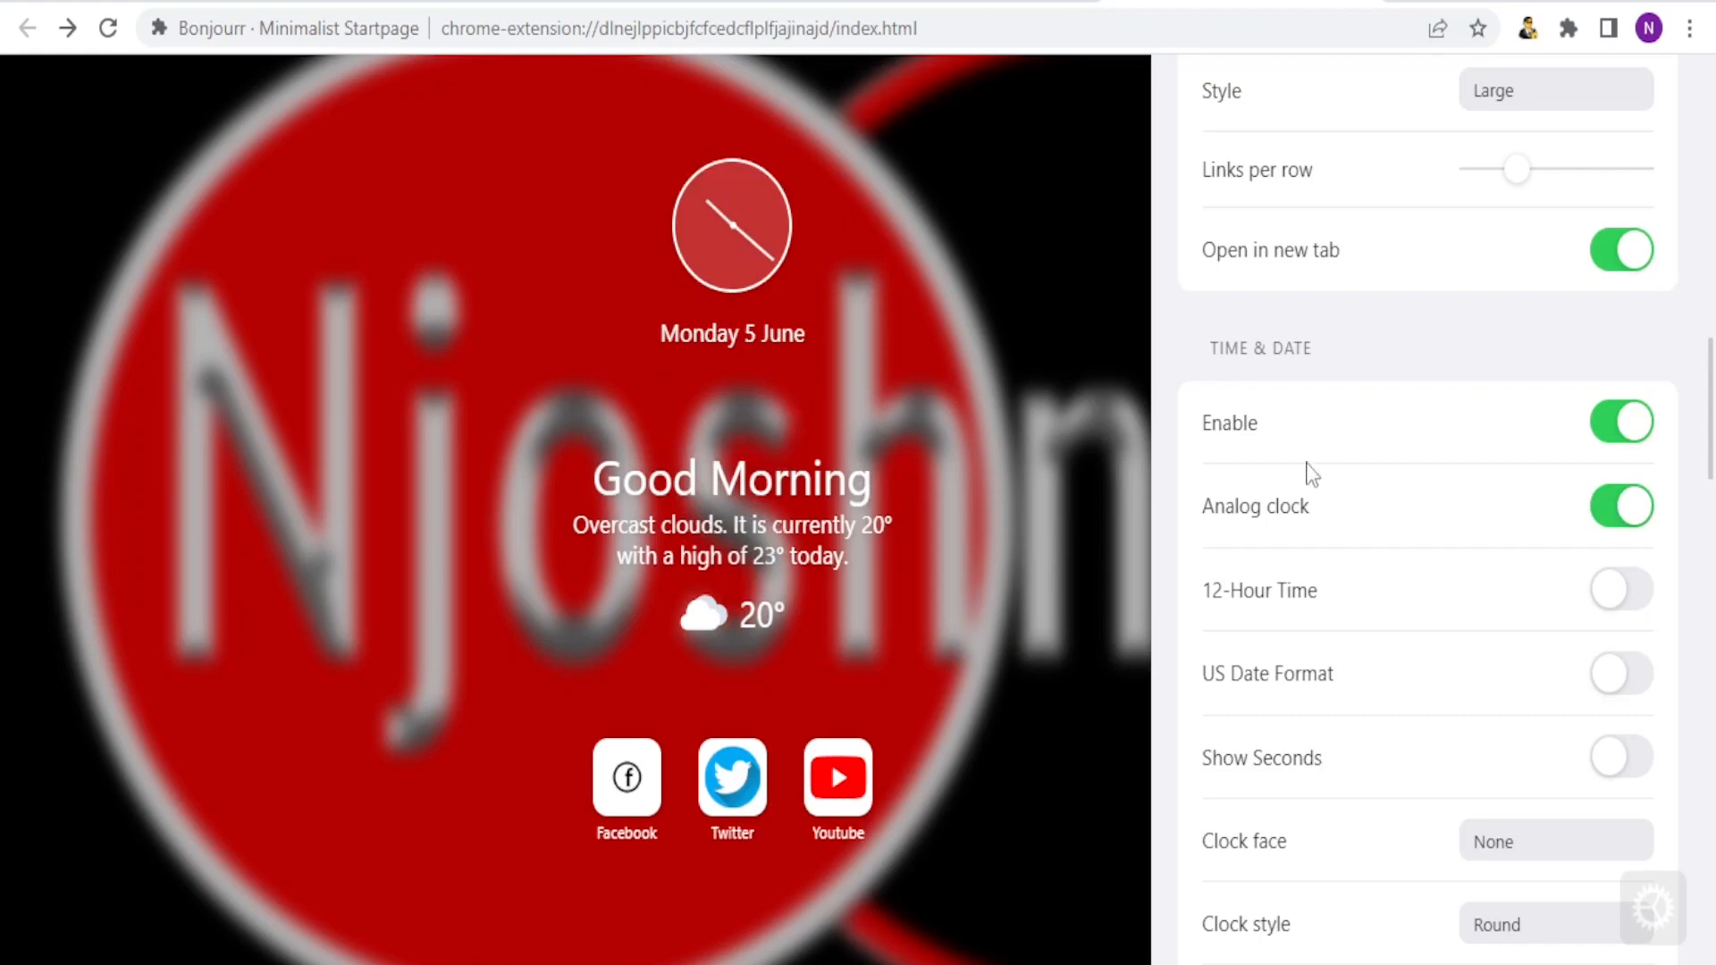
click(1616, 516)
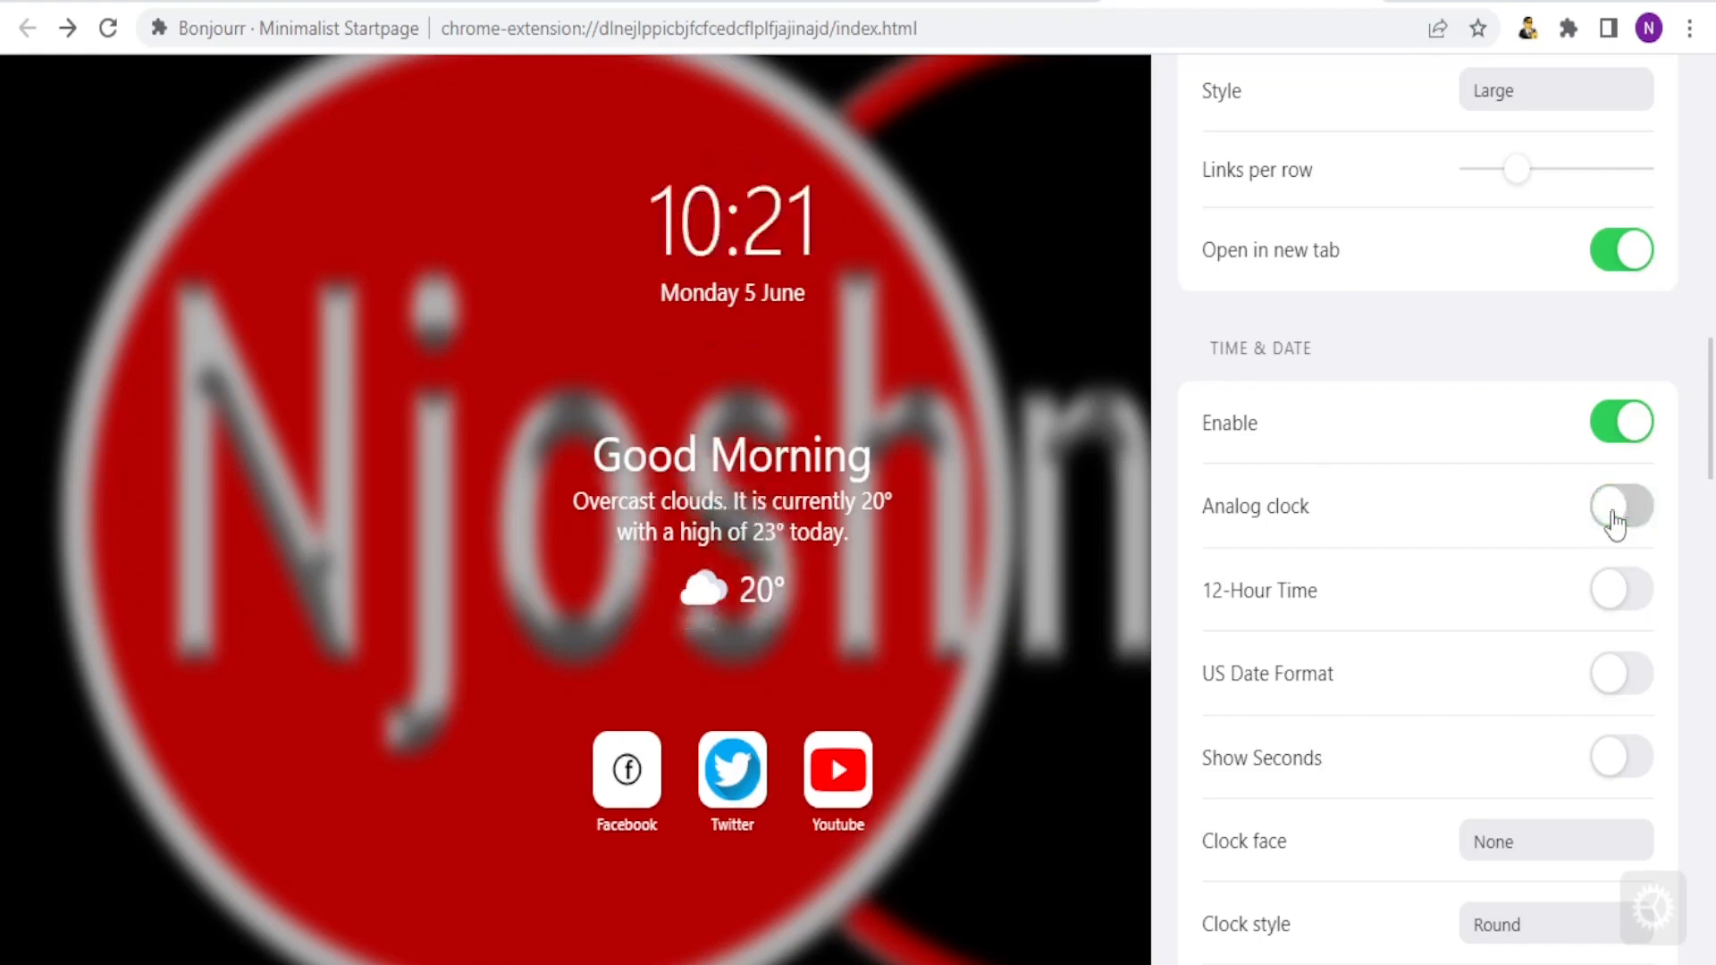
Turn 12-hour time on and off again, and enable the US date format with seconds shown
click(1624, 592)
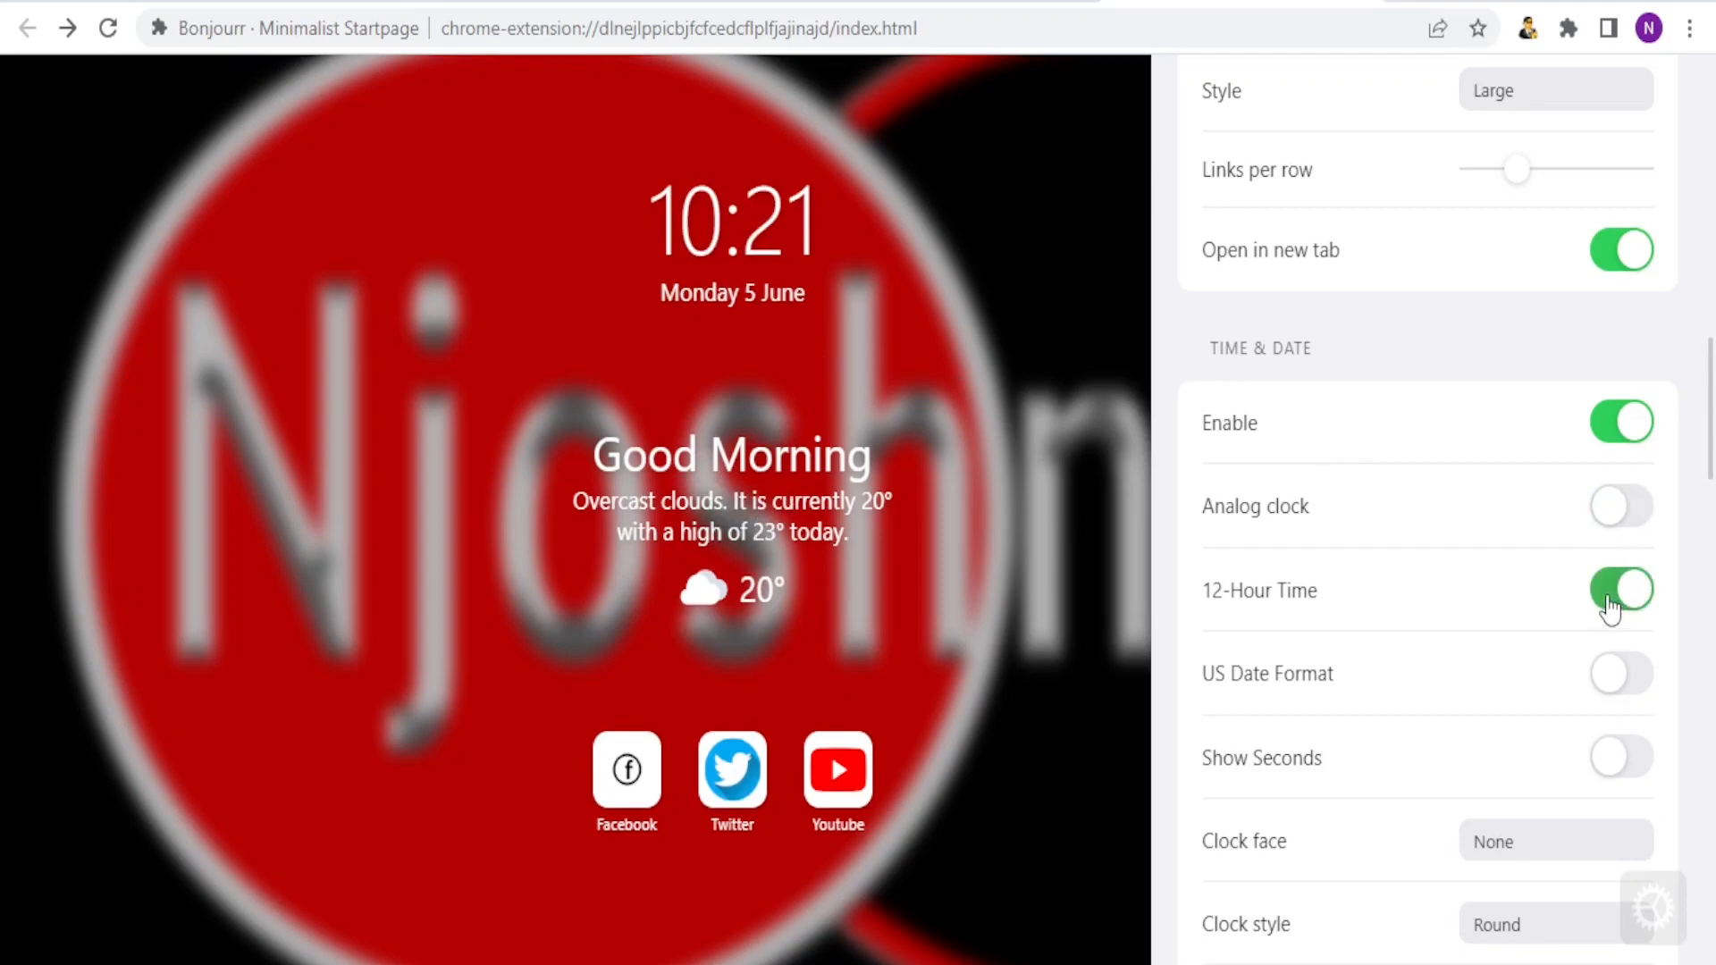
click(1609, 608)
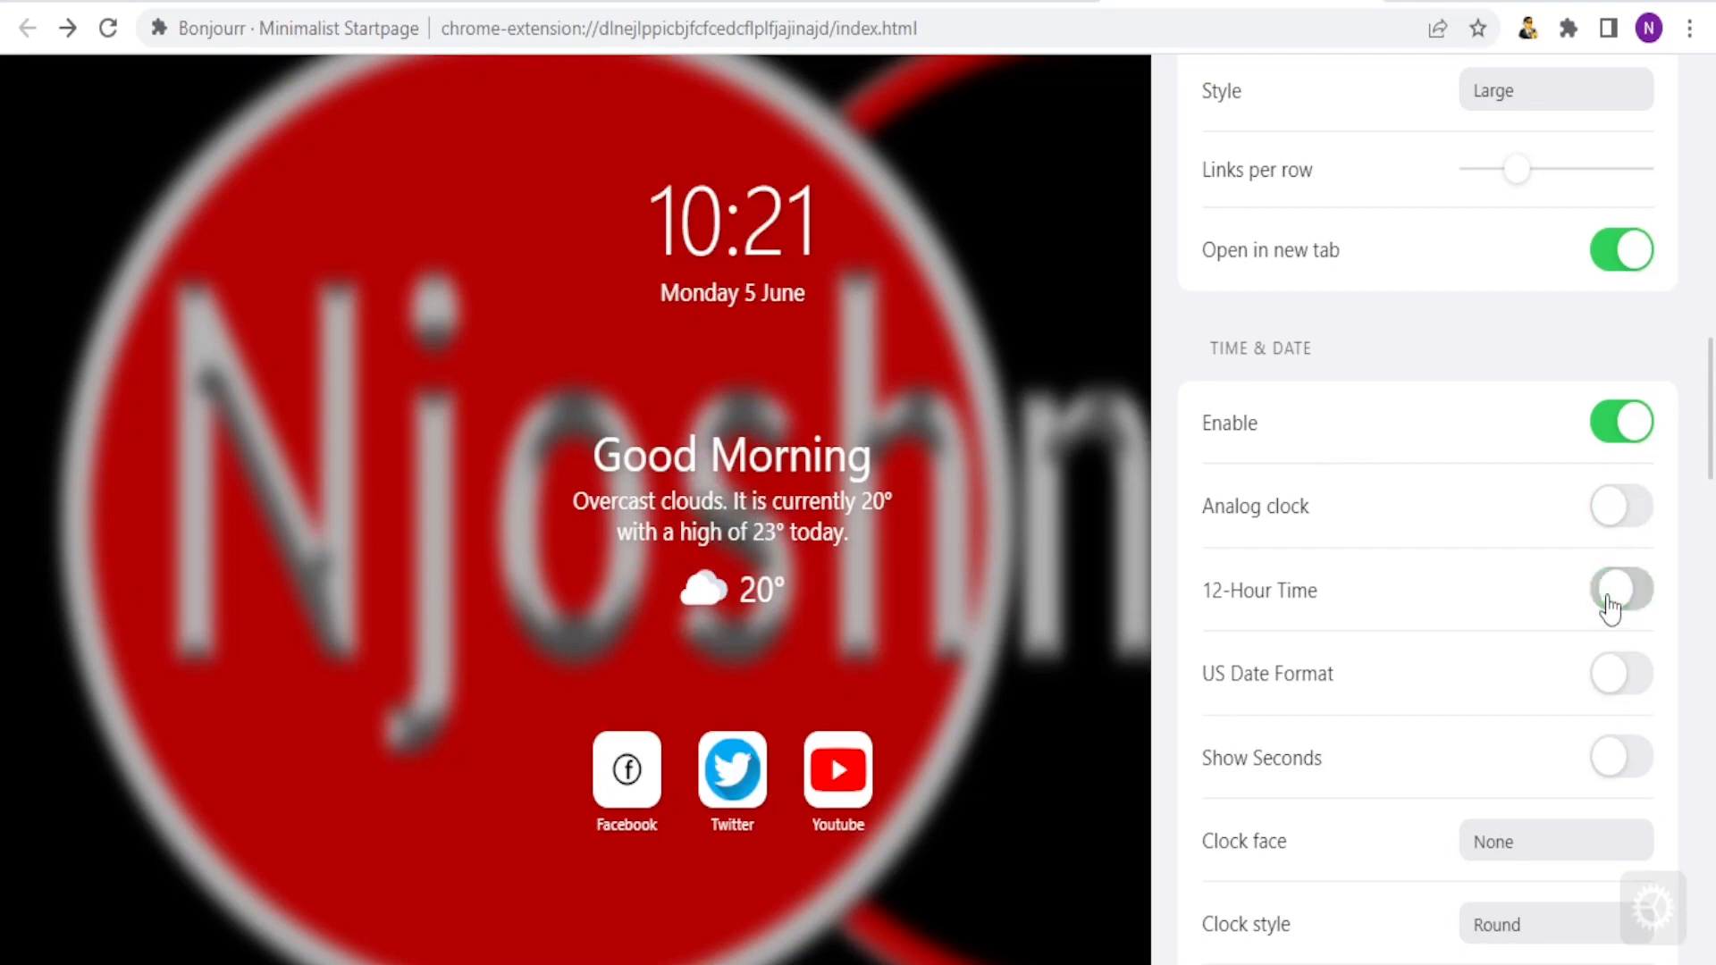
click(1626, 679)
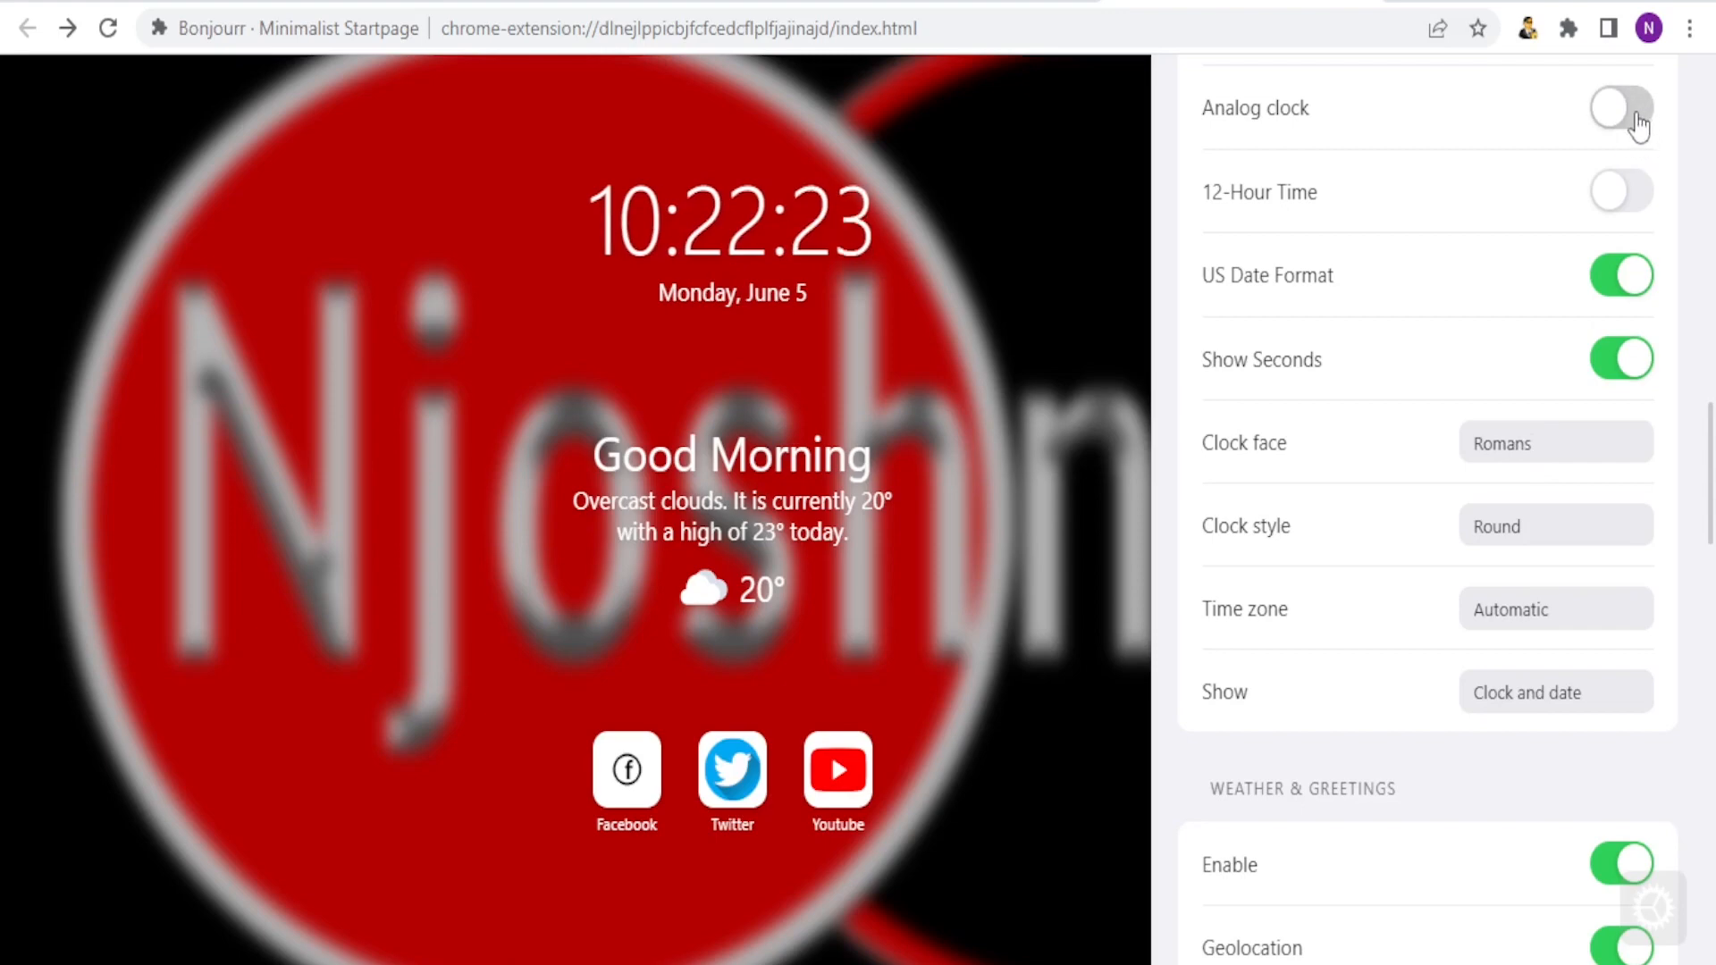
Set the clock face to Marks and switch the time display to the analog clock
click(1537, 451)
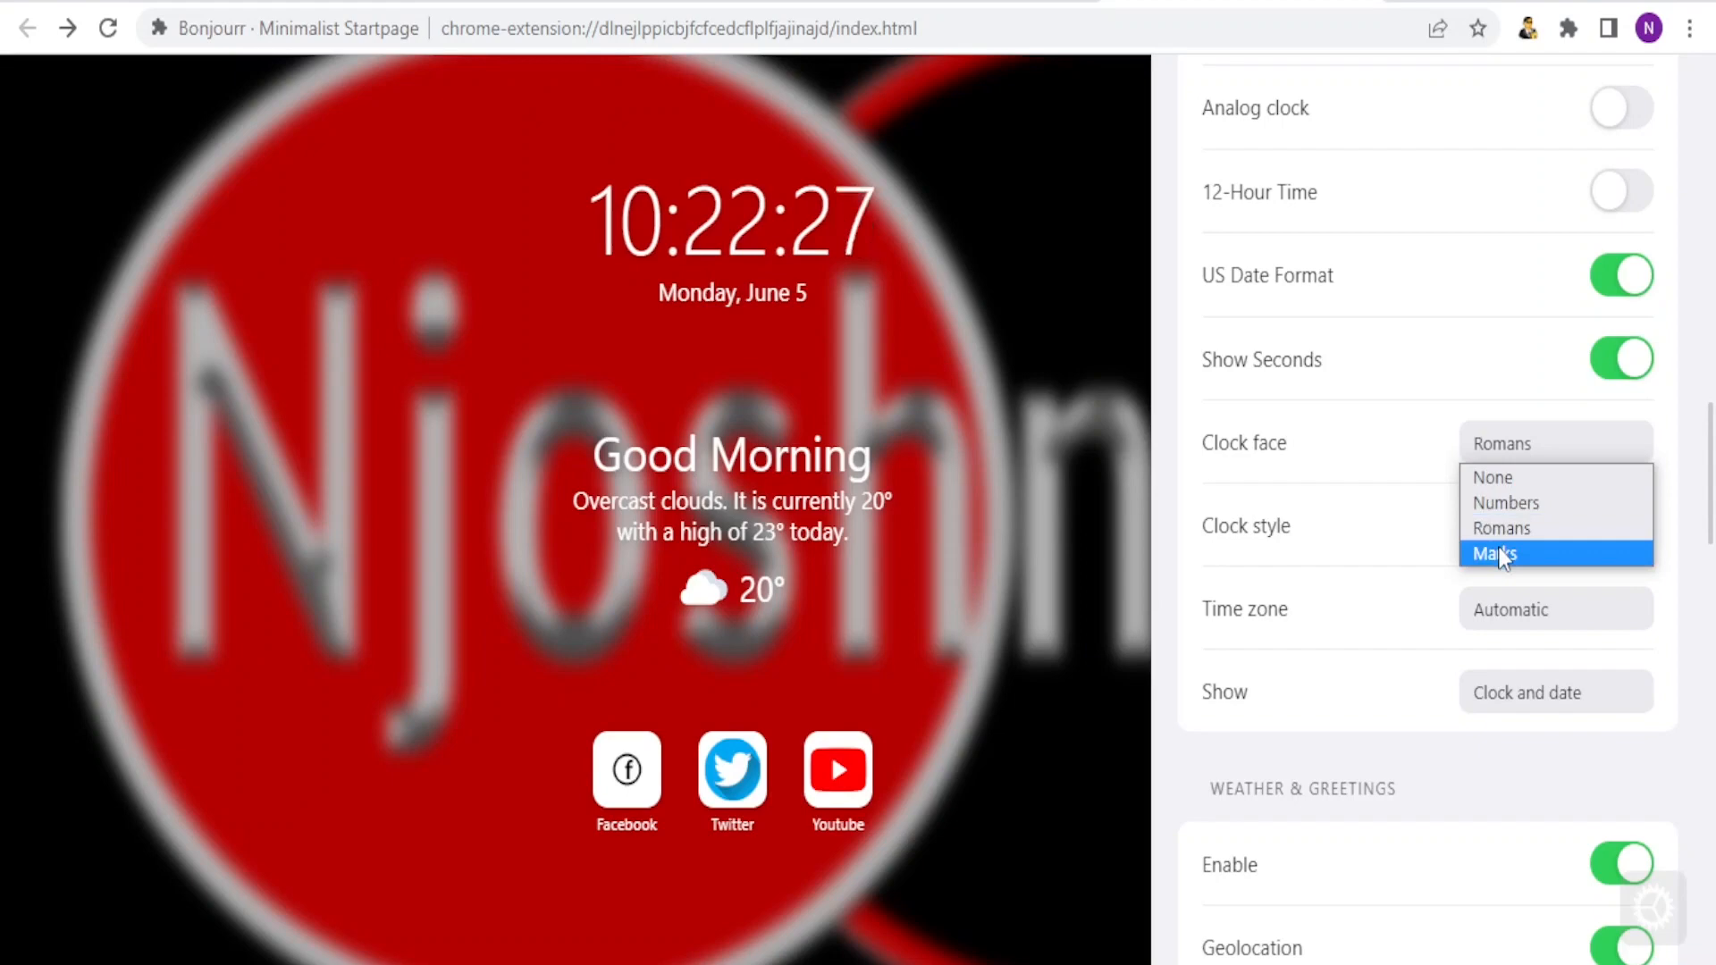
click(1498, 549)
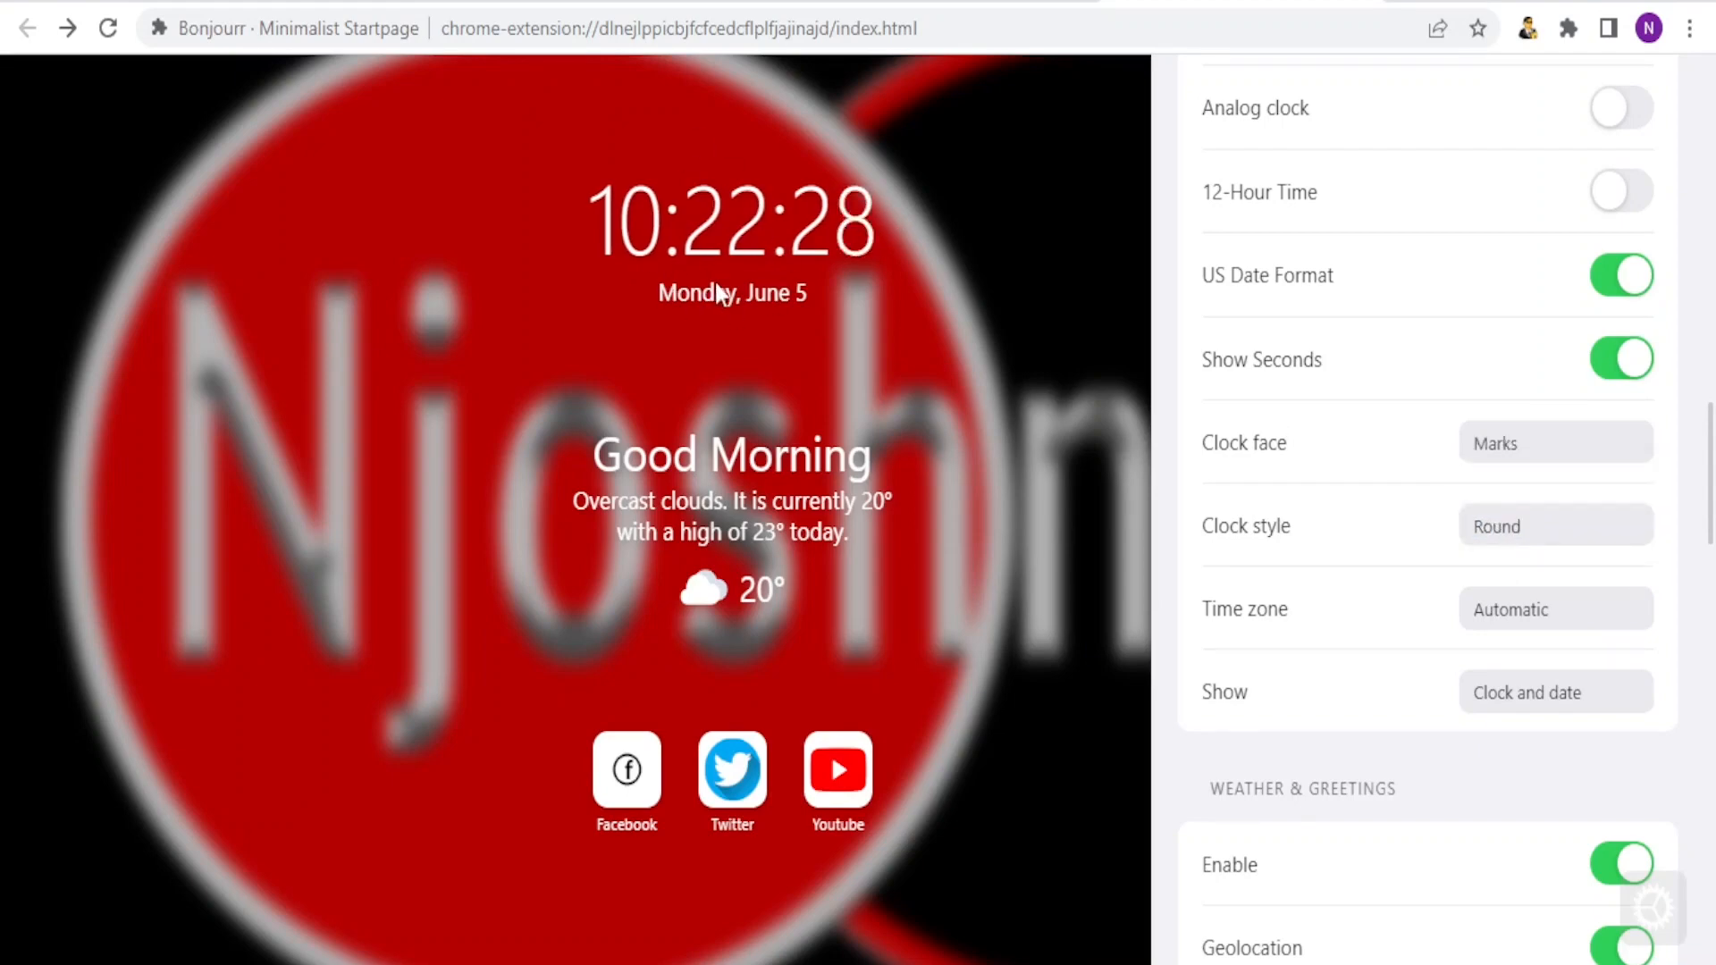
click(1508, 530)
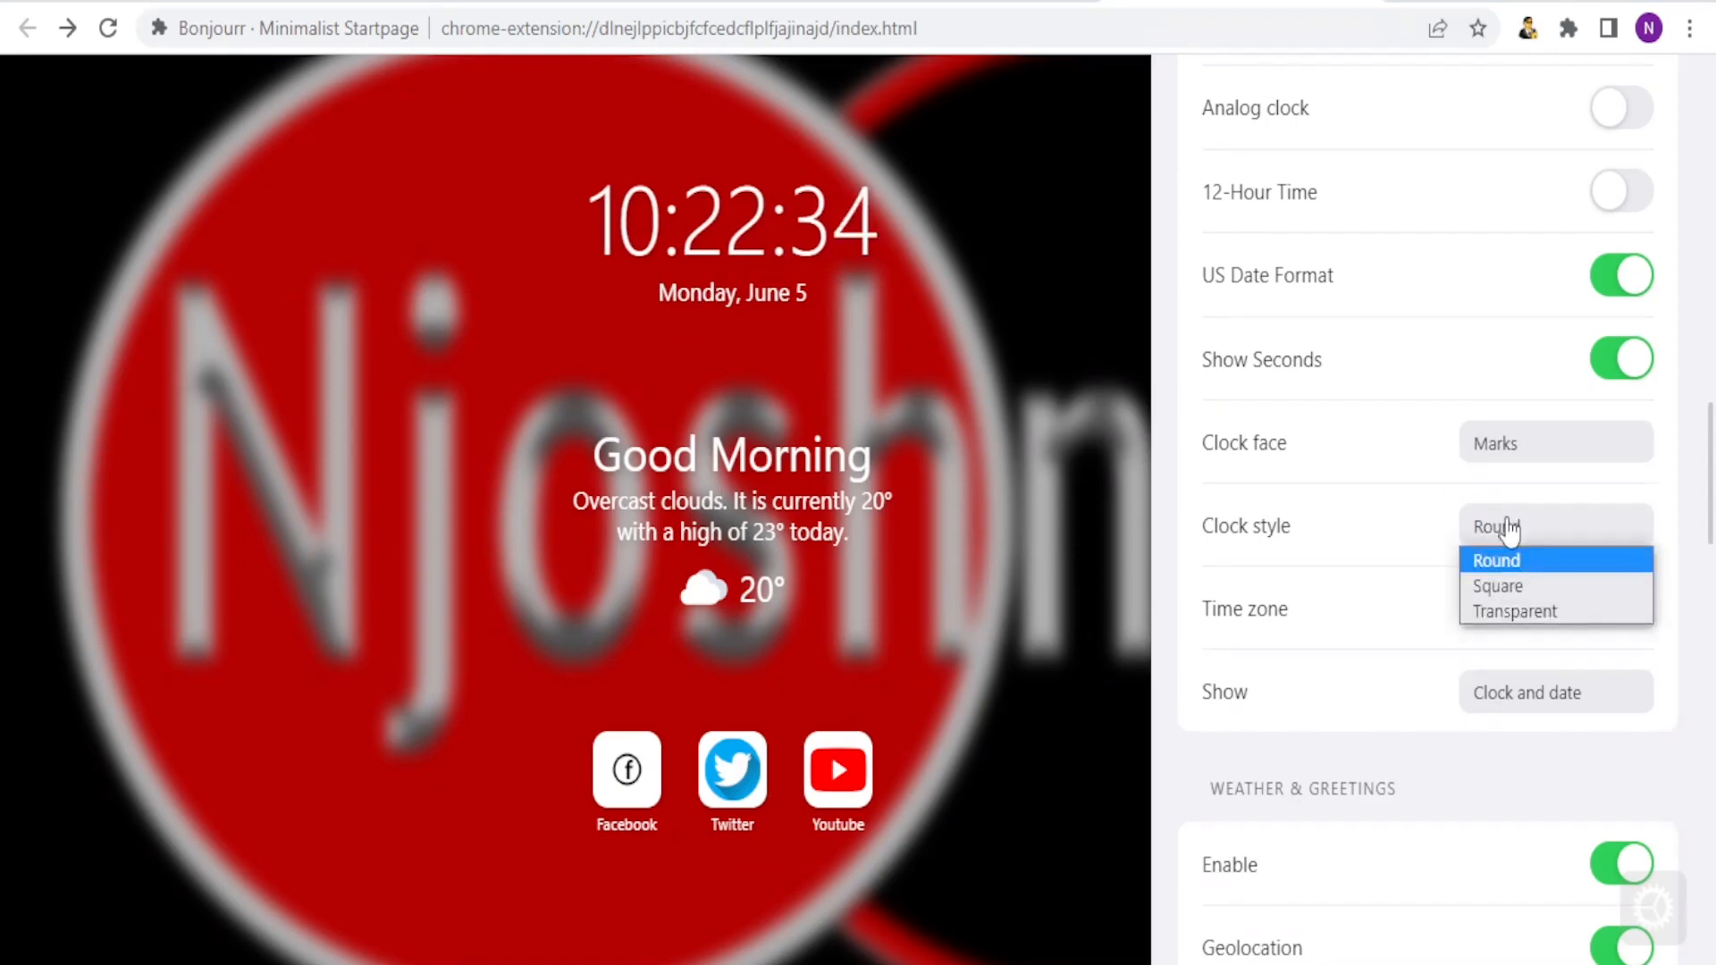
click(1639, 116)
click(1639, 116)
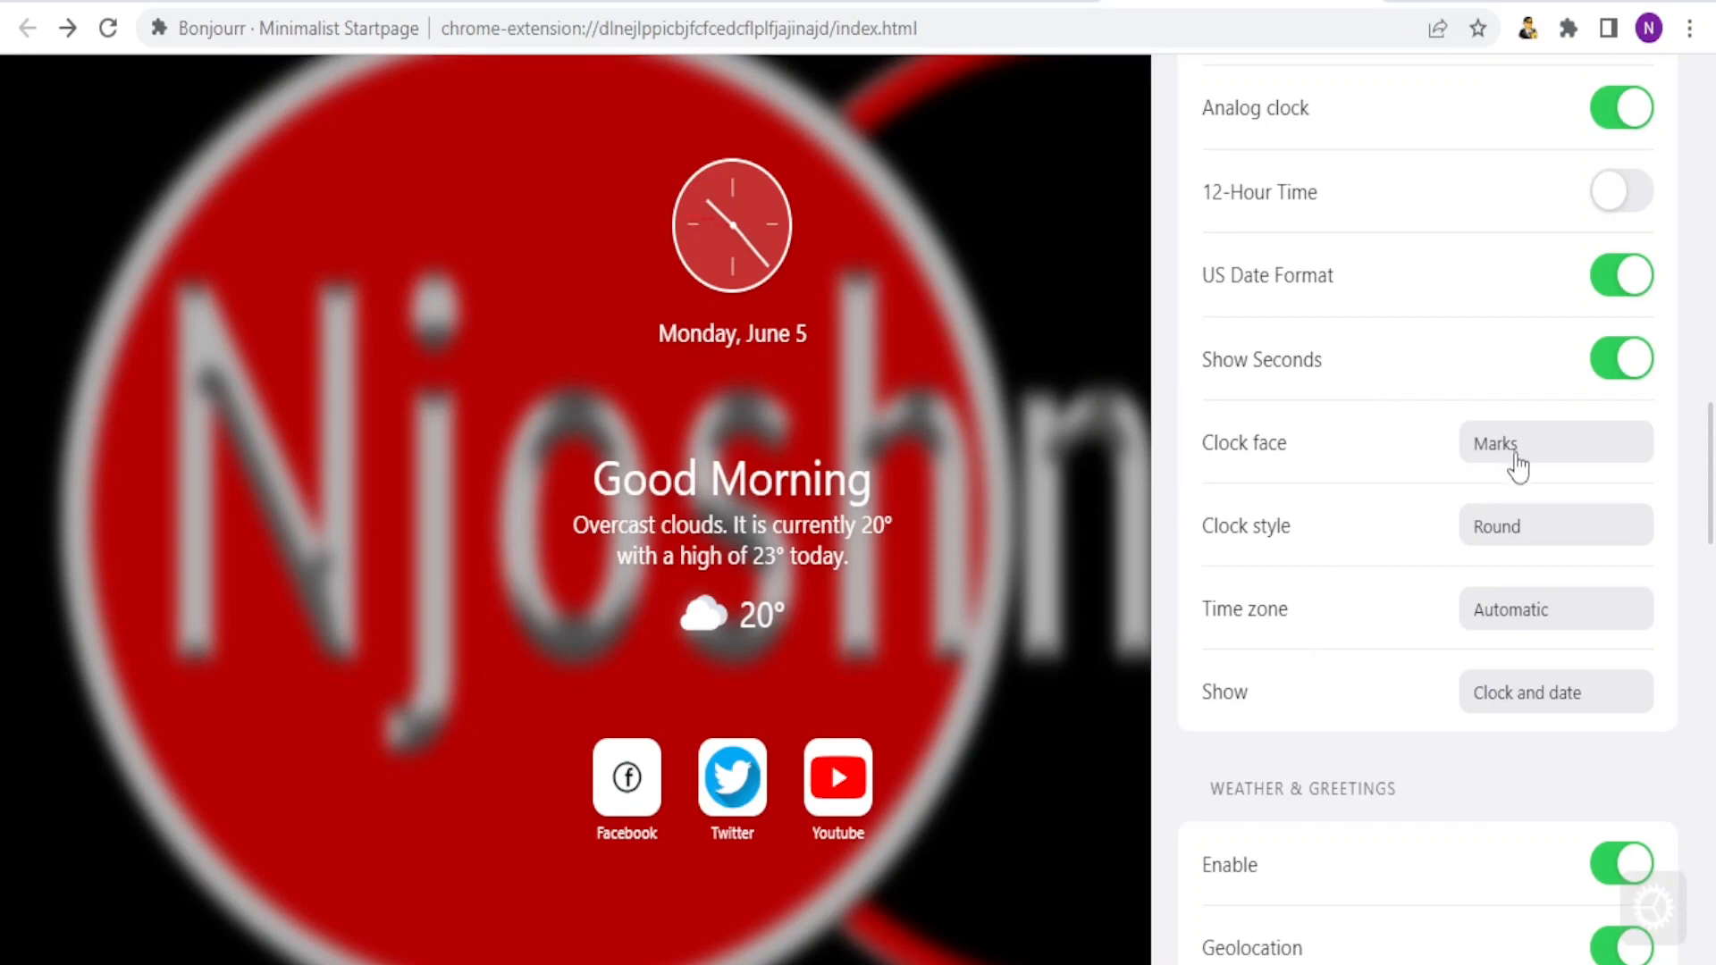
Set the analog clock's style to Square and open the time zone choices
click(1498, 539)
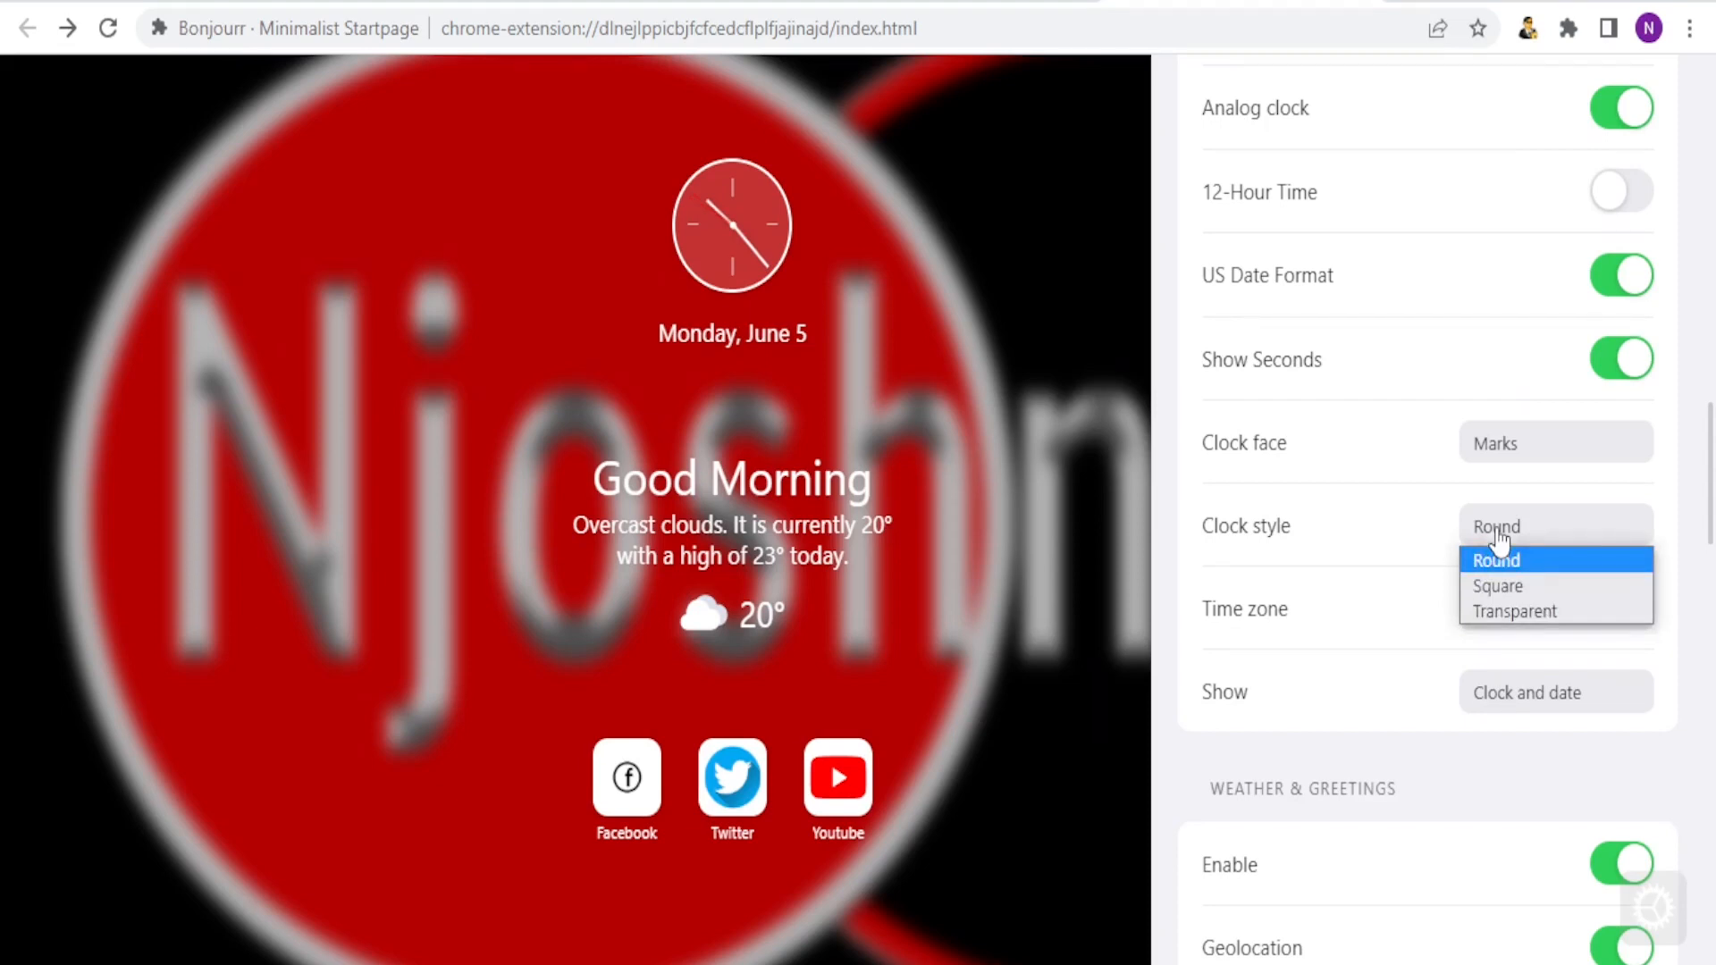
click(1497, 586)
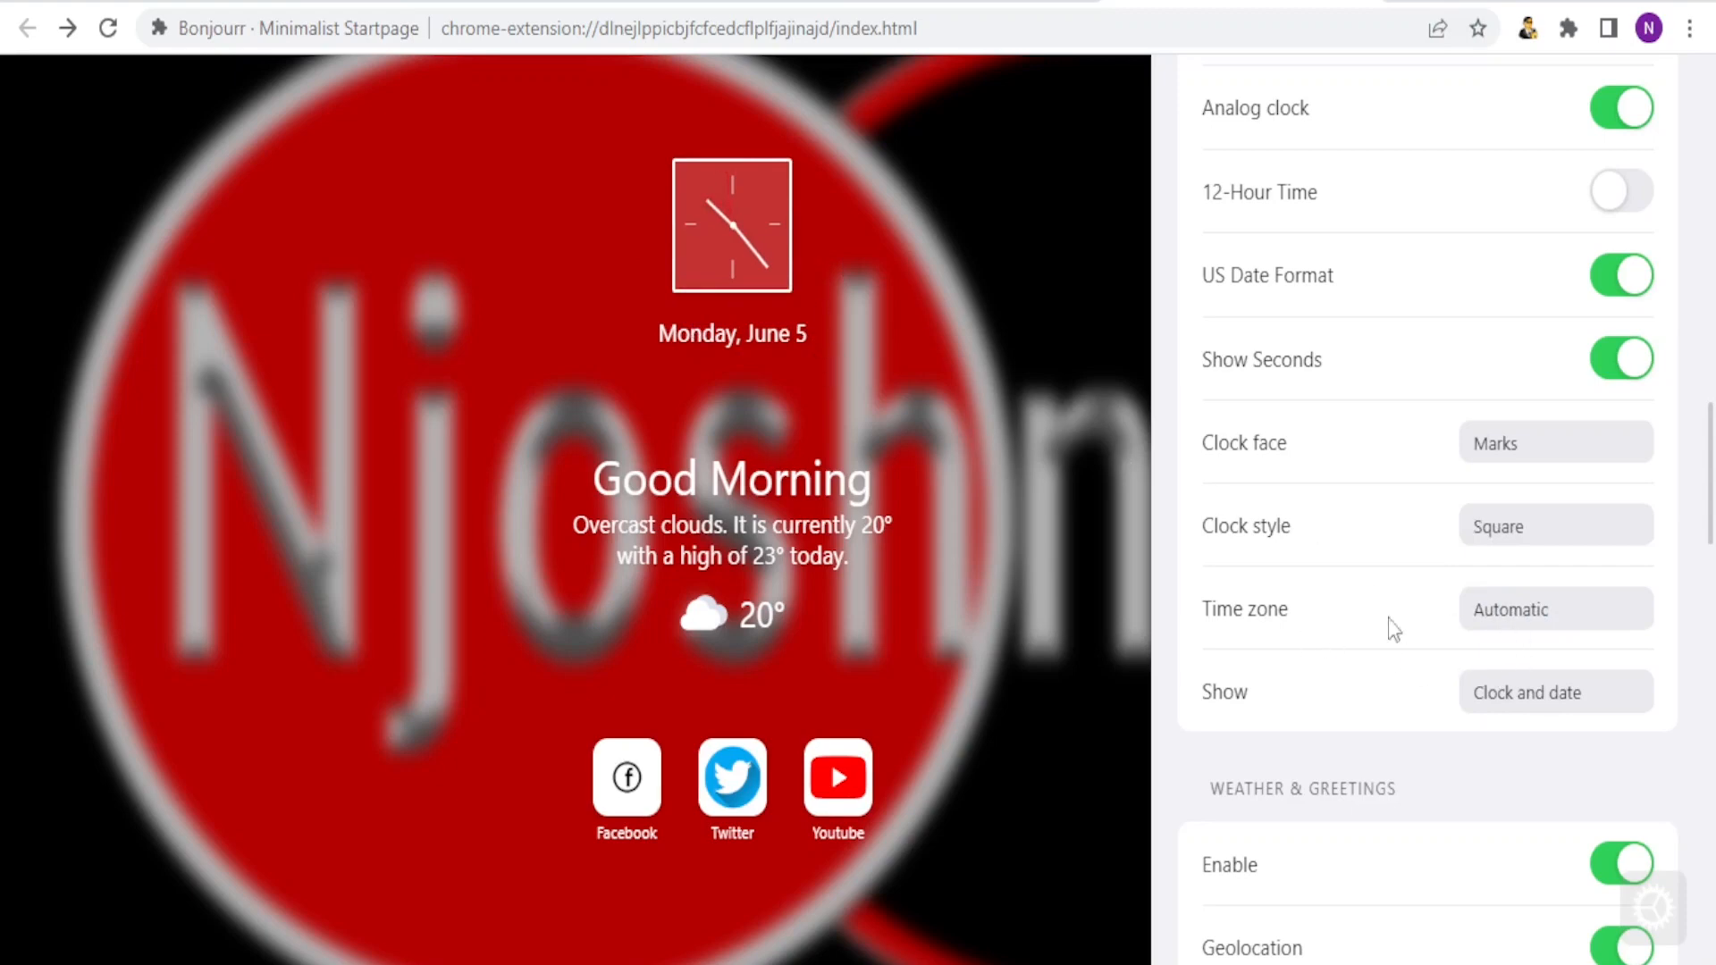
click(1505, 616)
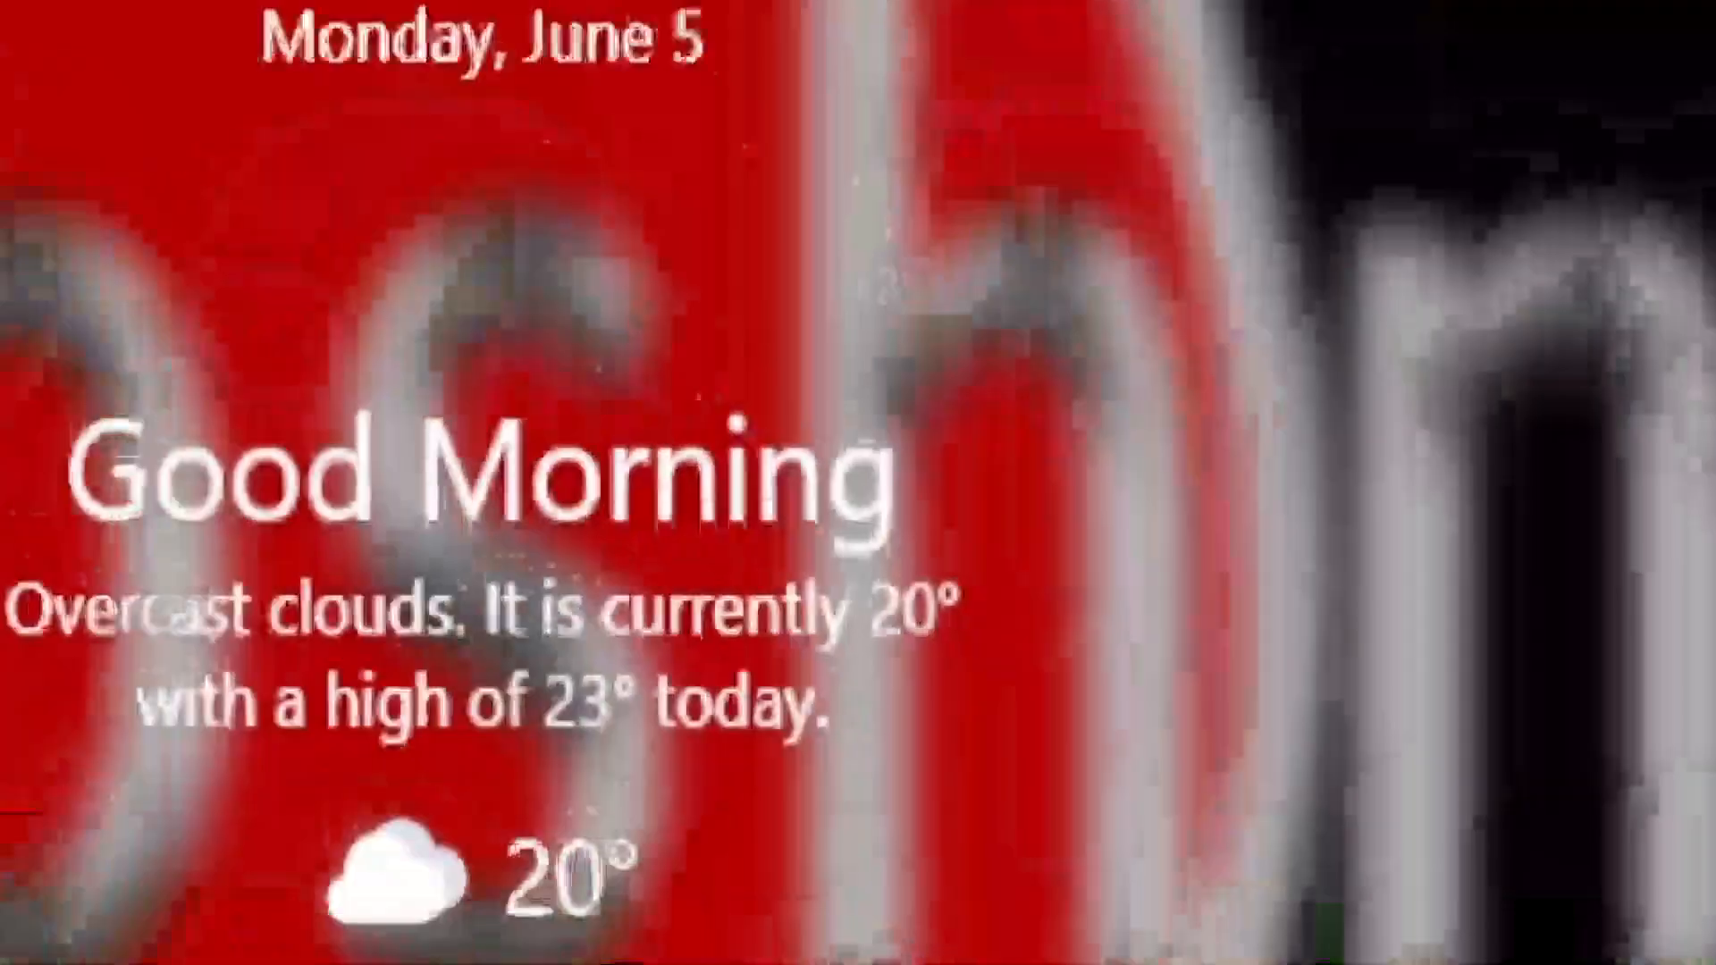
Set the greeting name in the weather and greetings settings to Njoshnet
drag(1710, 433, 1707, 585)
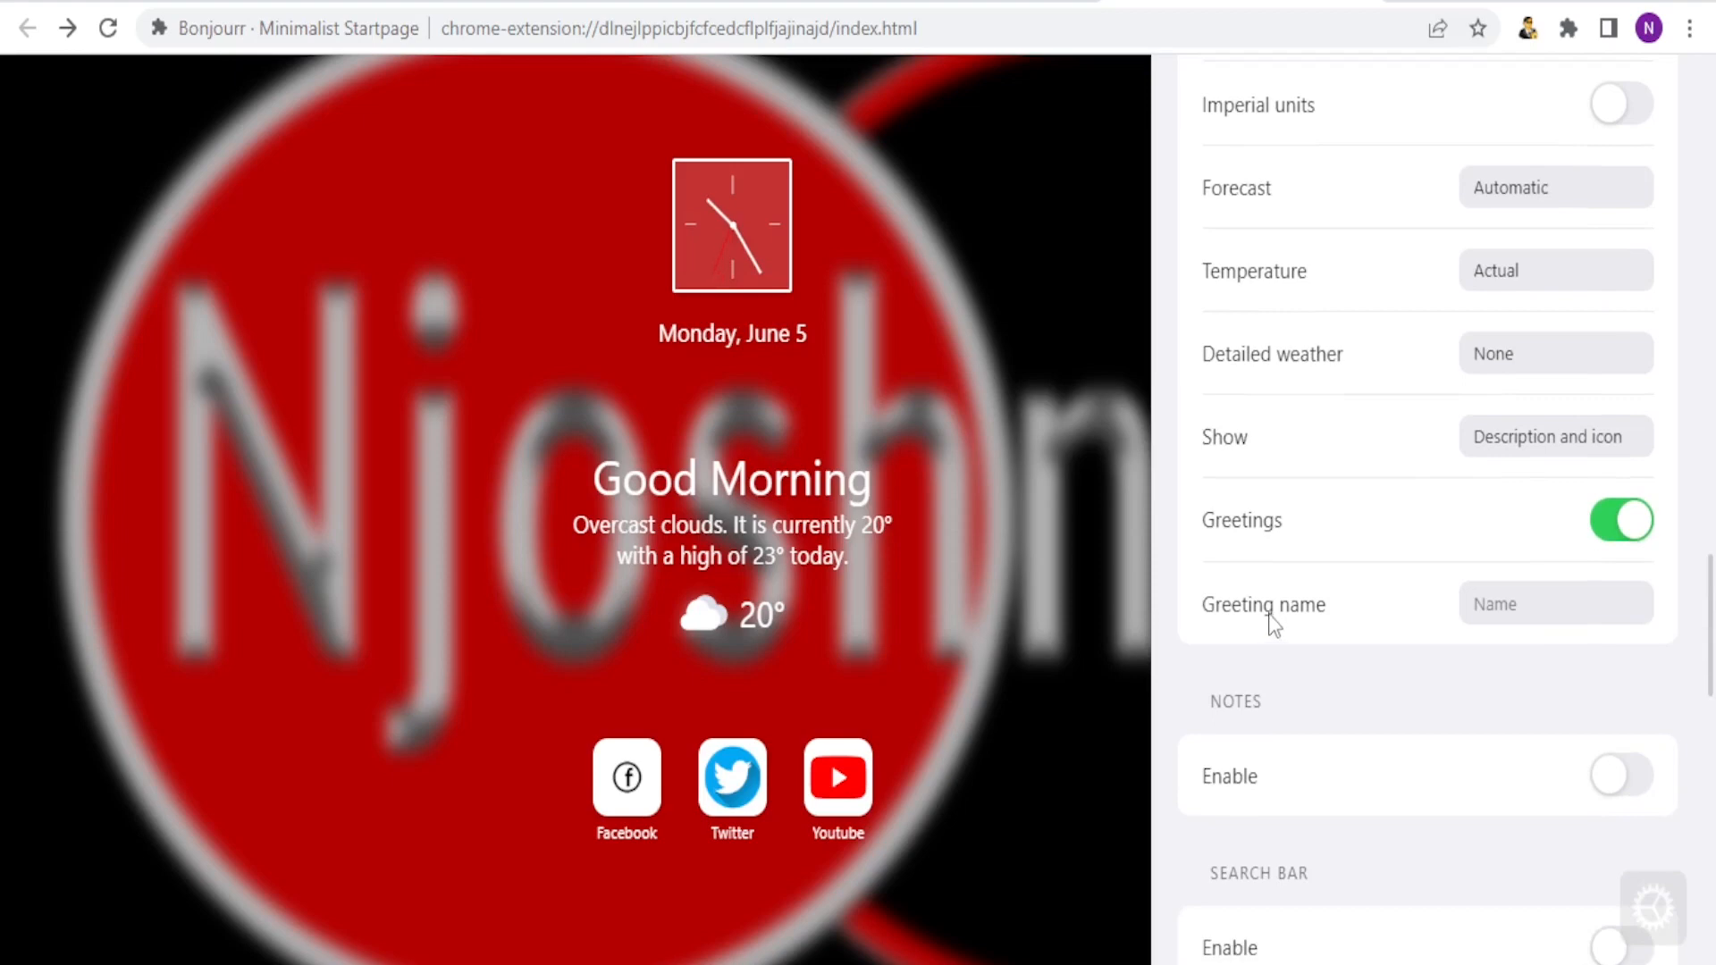
click(1493, 609)
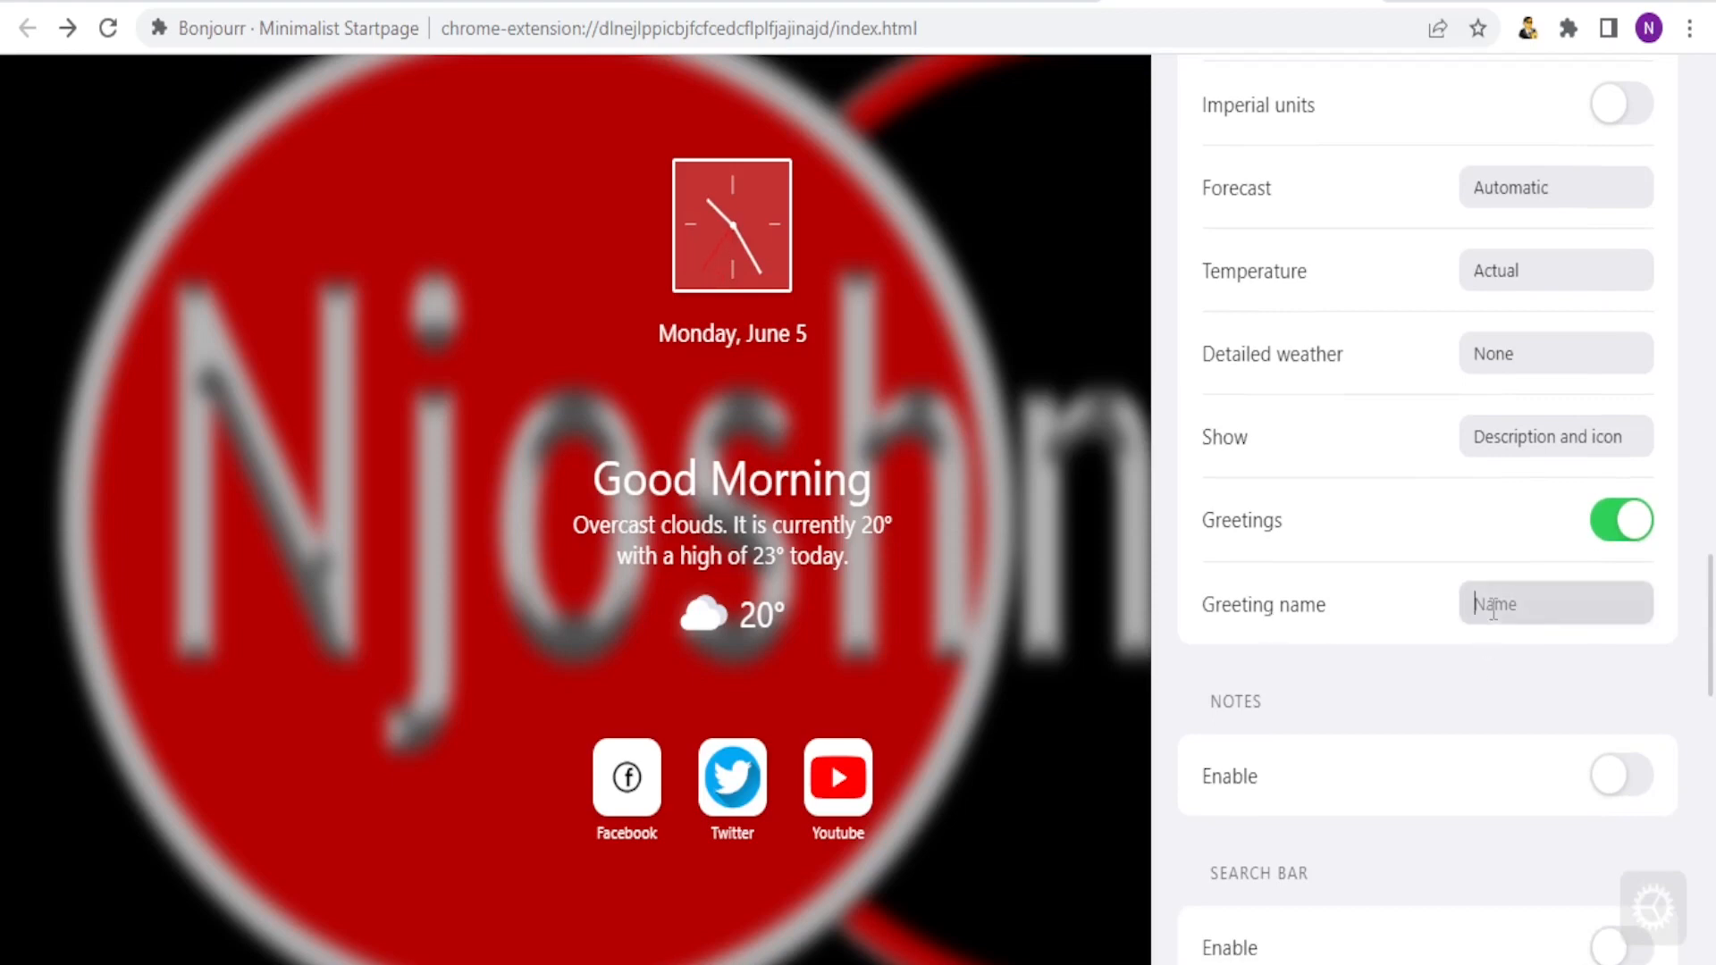
text(N)
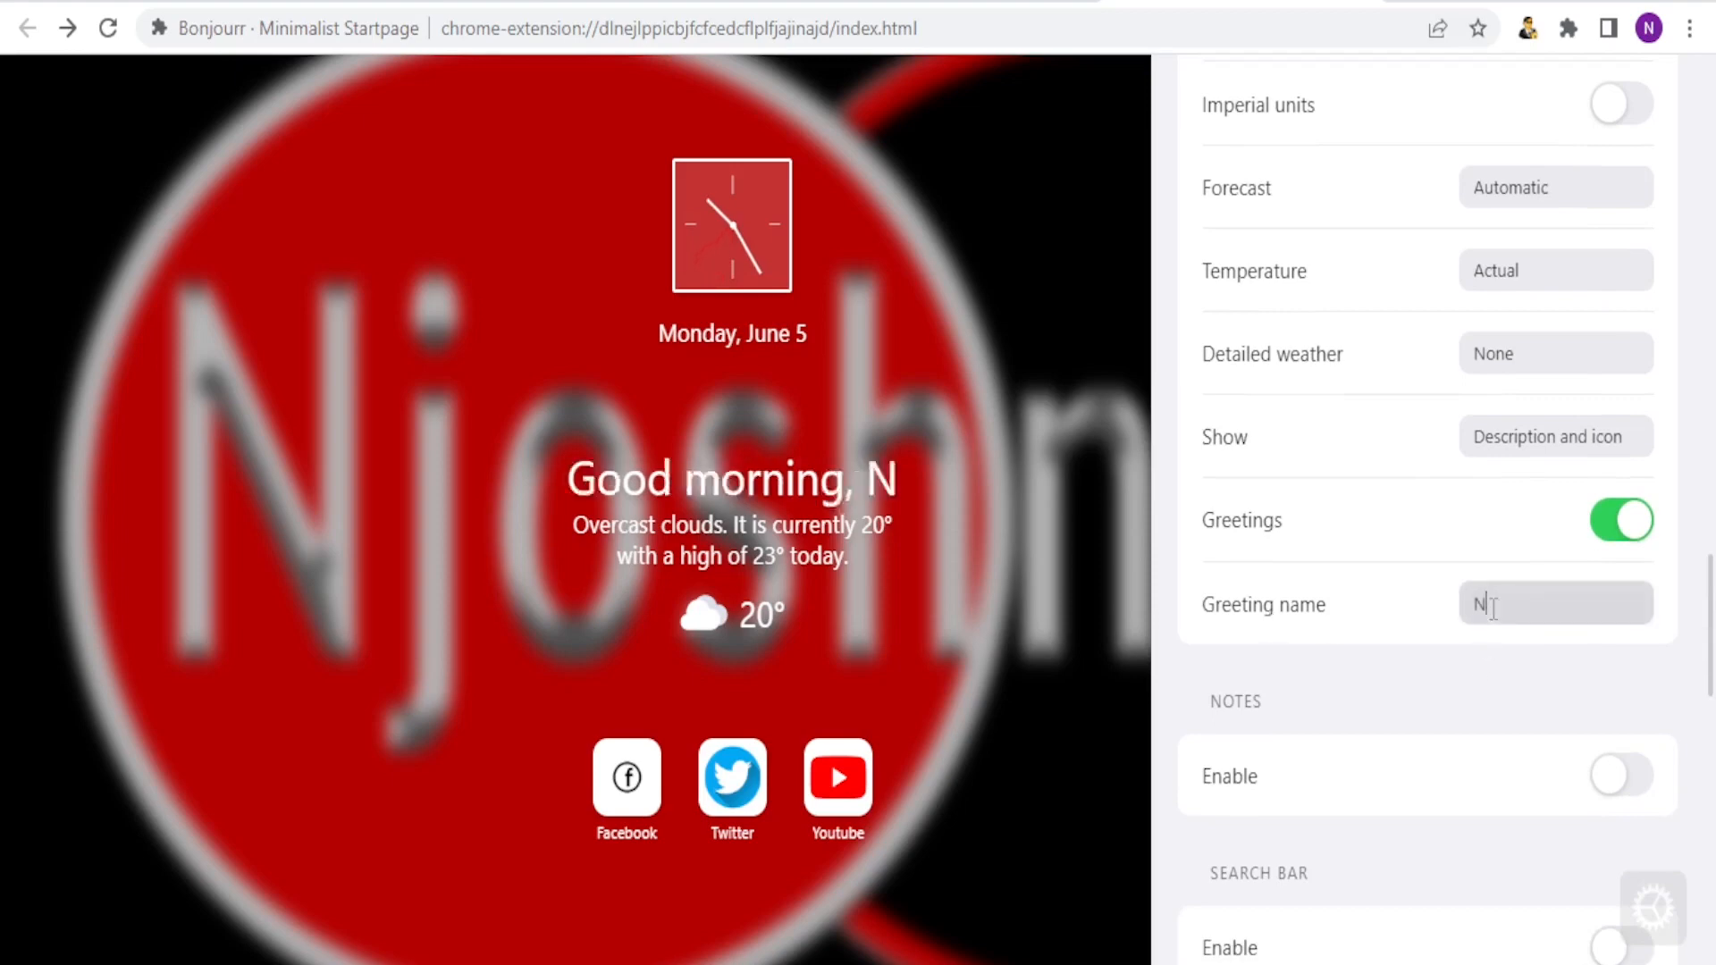
text(joshnete)
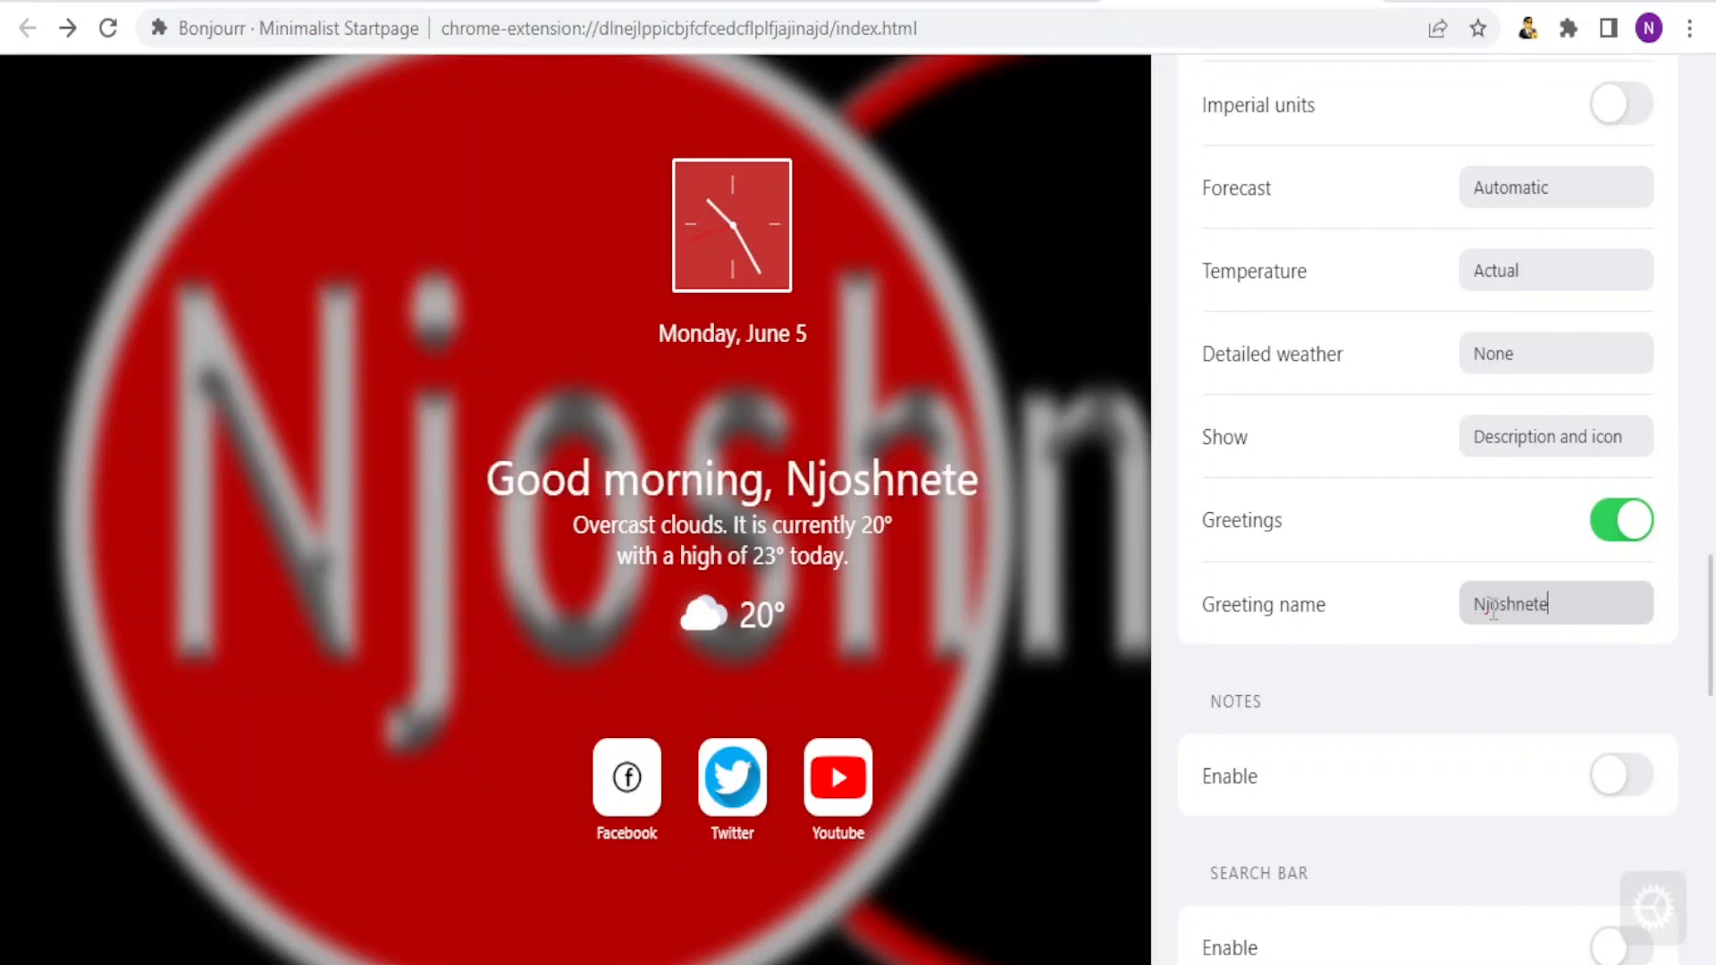
key(BackSpace)
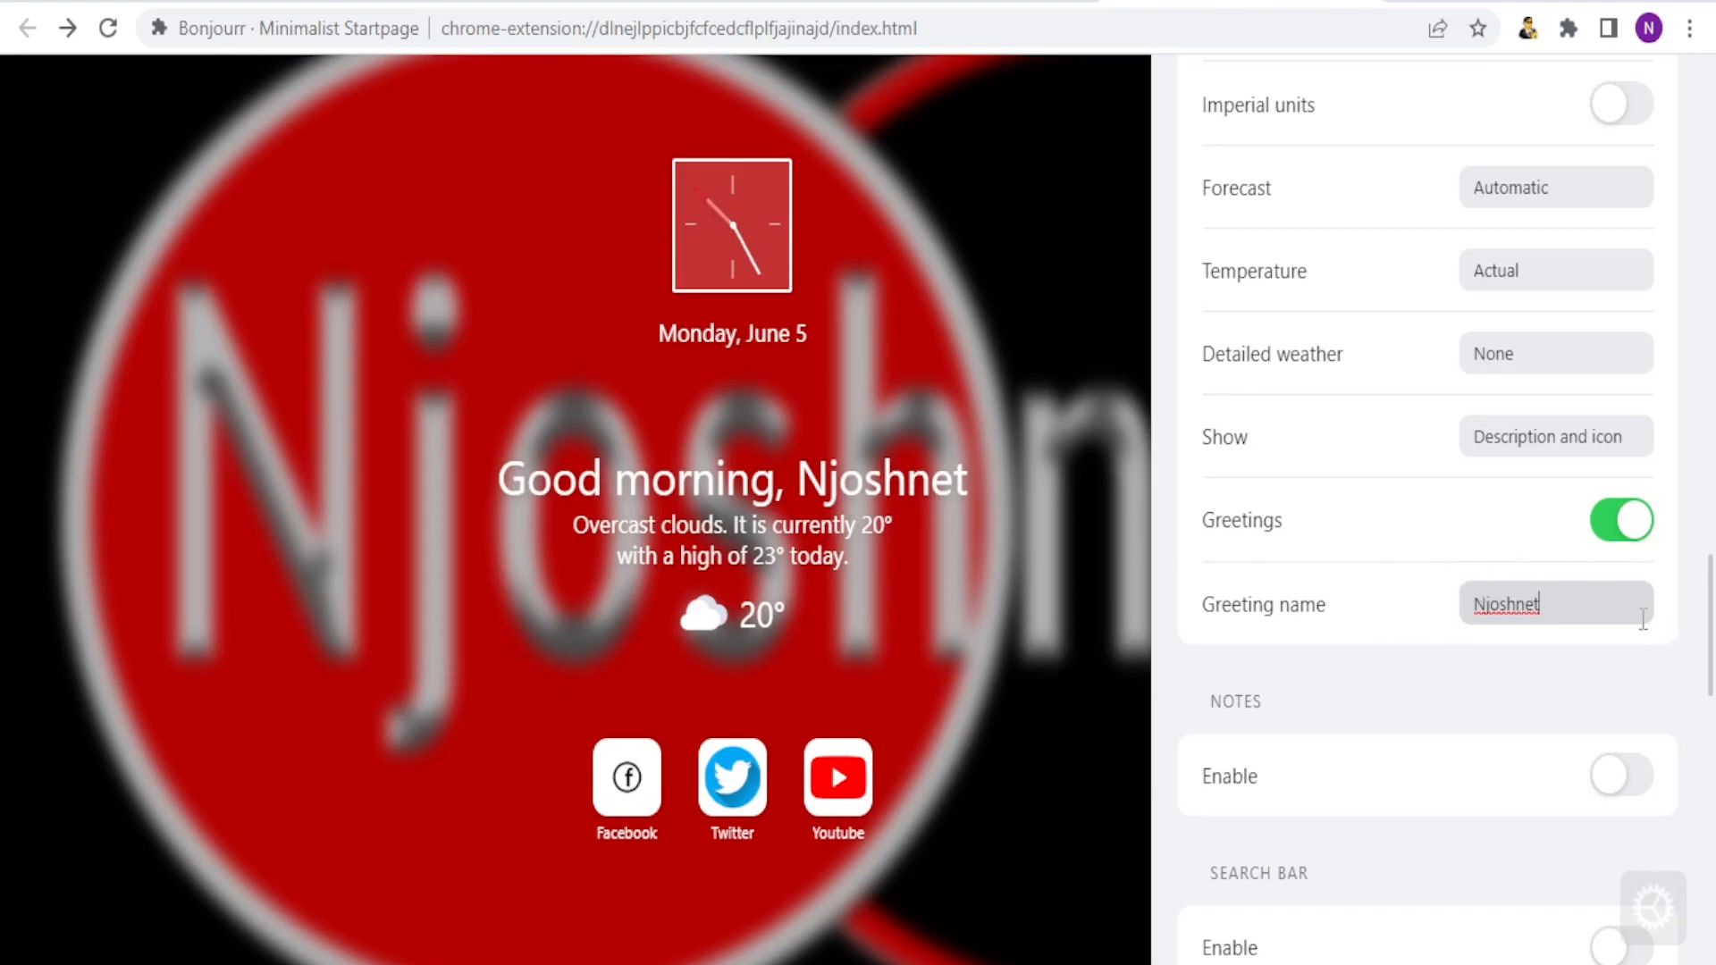
Enable notes, try the Center and Right text alignments, and set the alignment back to Left
scroll(1711, 626, down, 4)
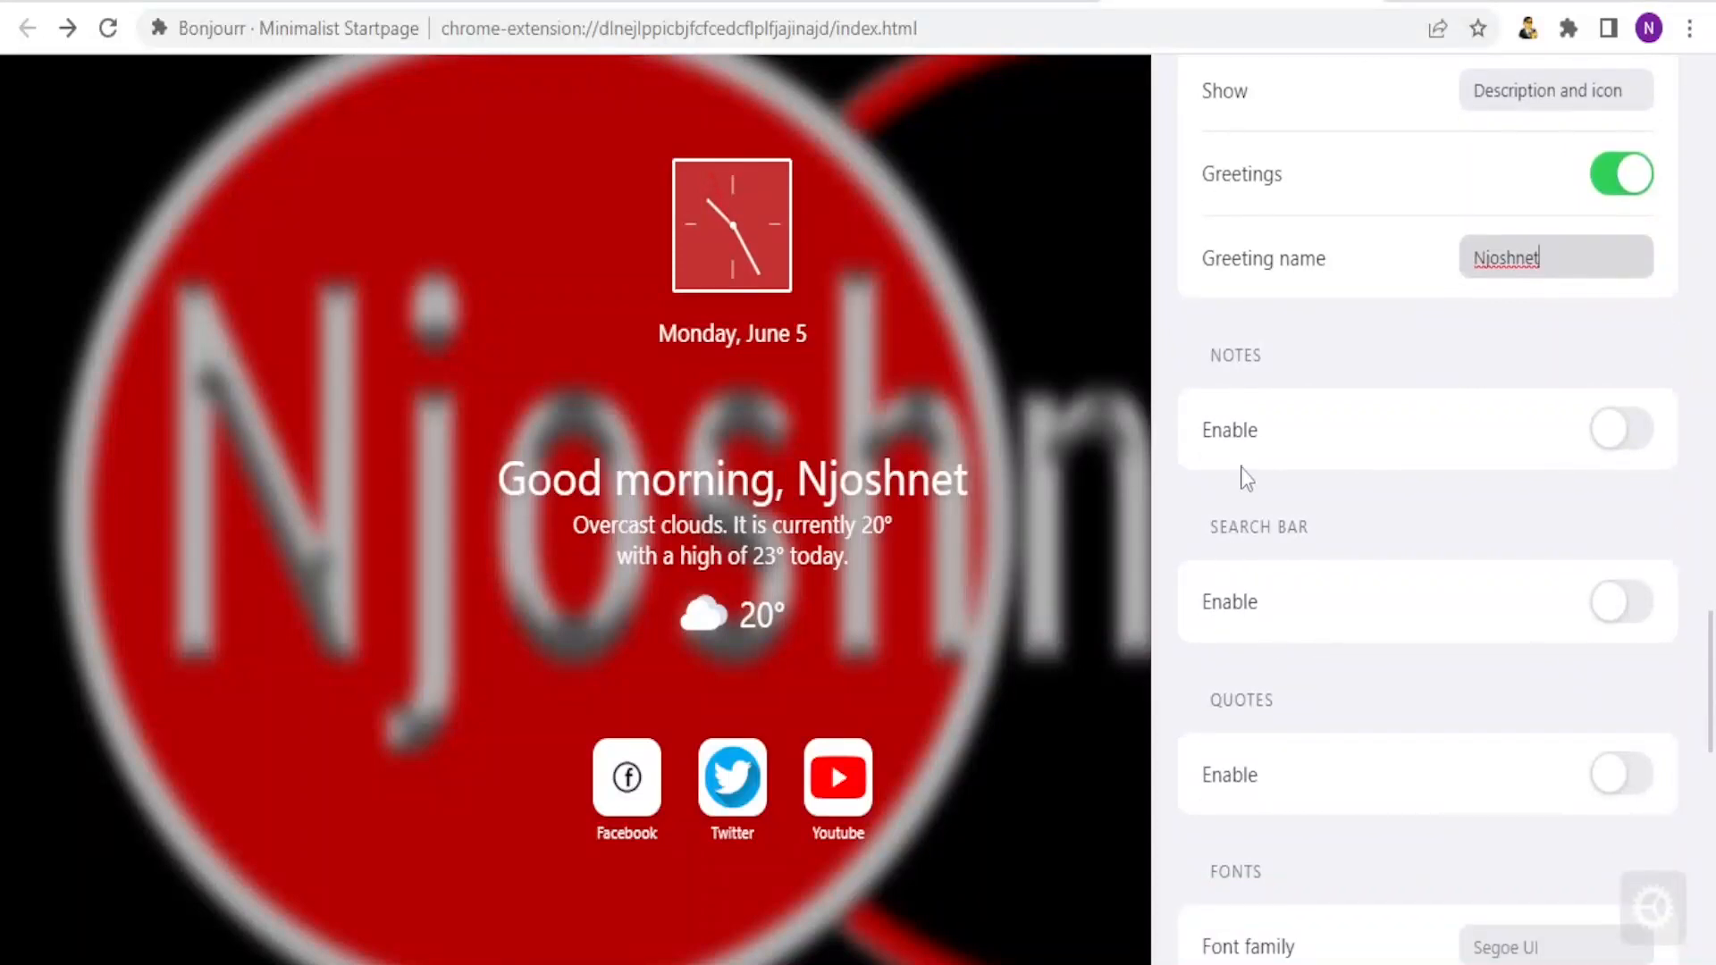
click(1623, 447)
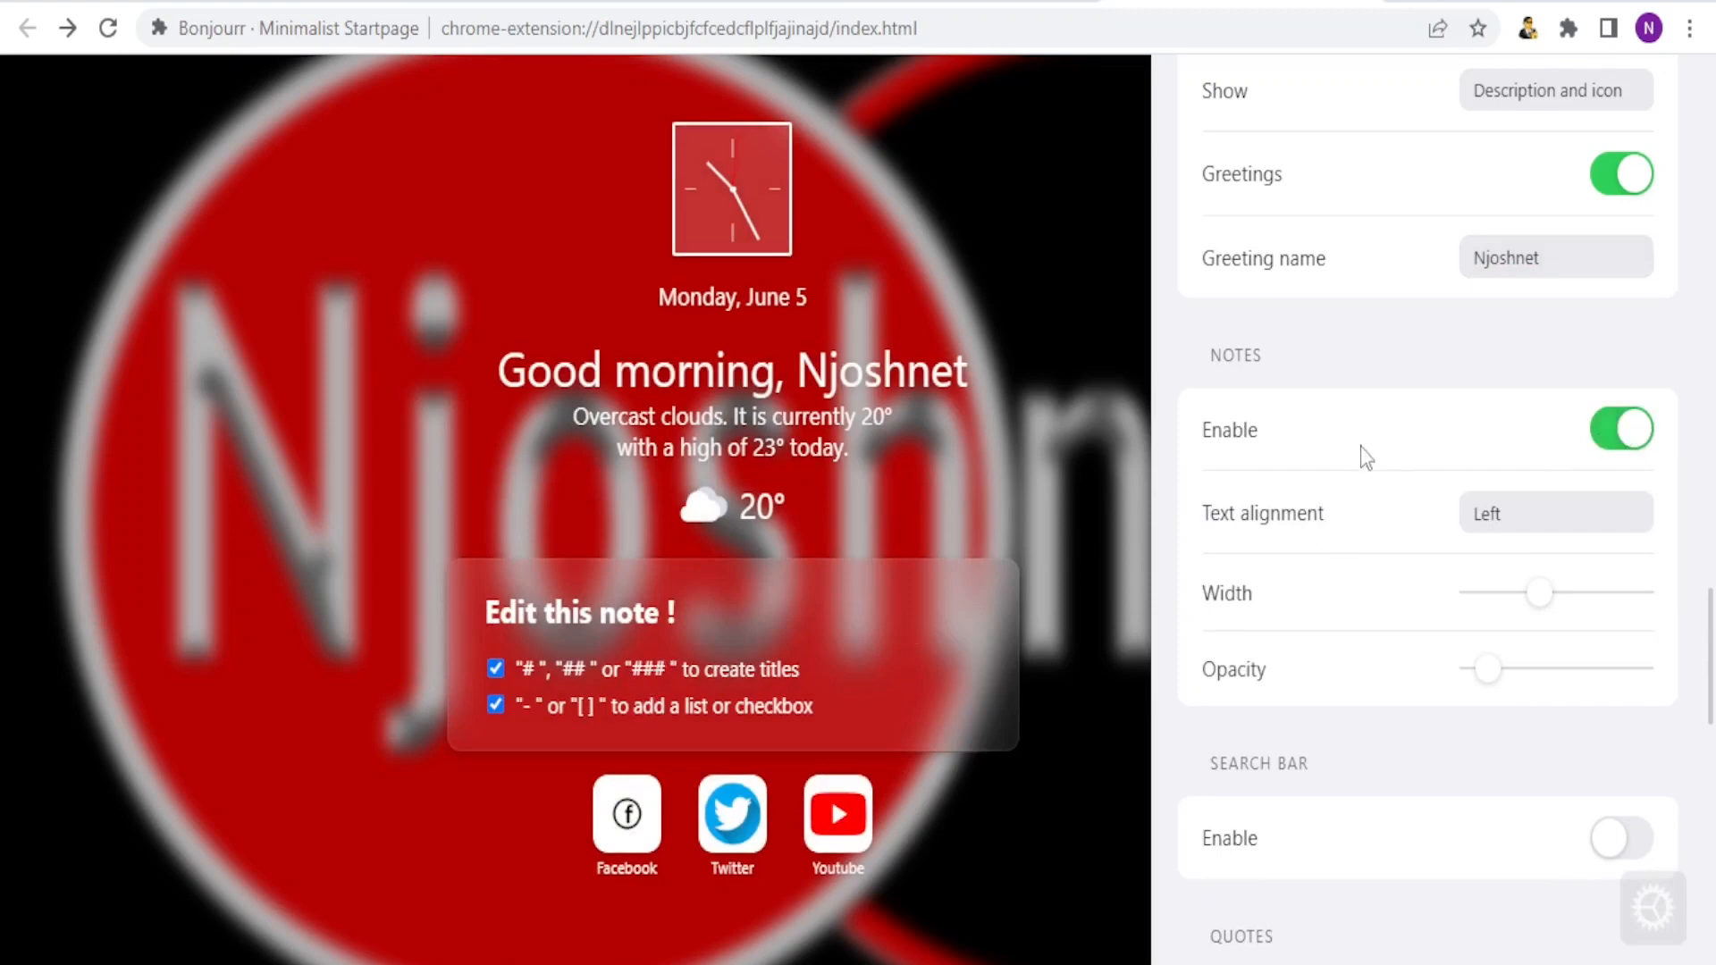
click(1494, 525)
click(1497, 572)
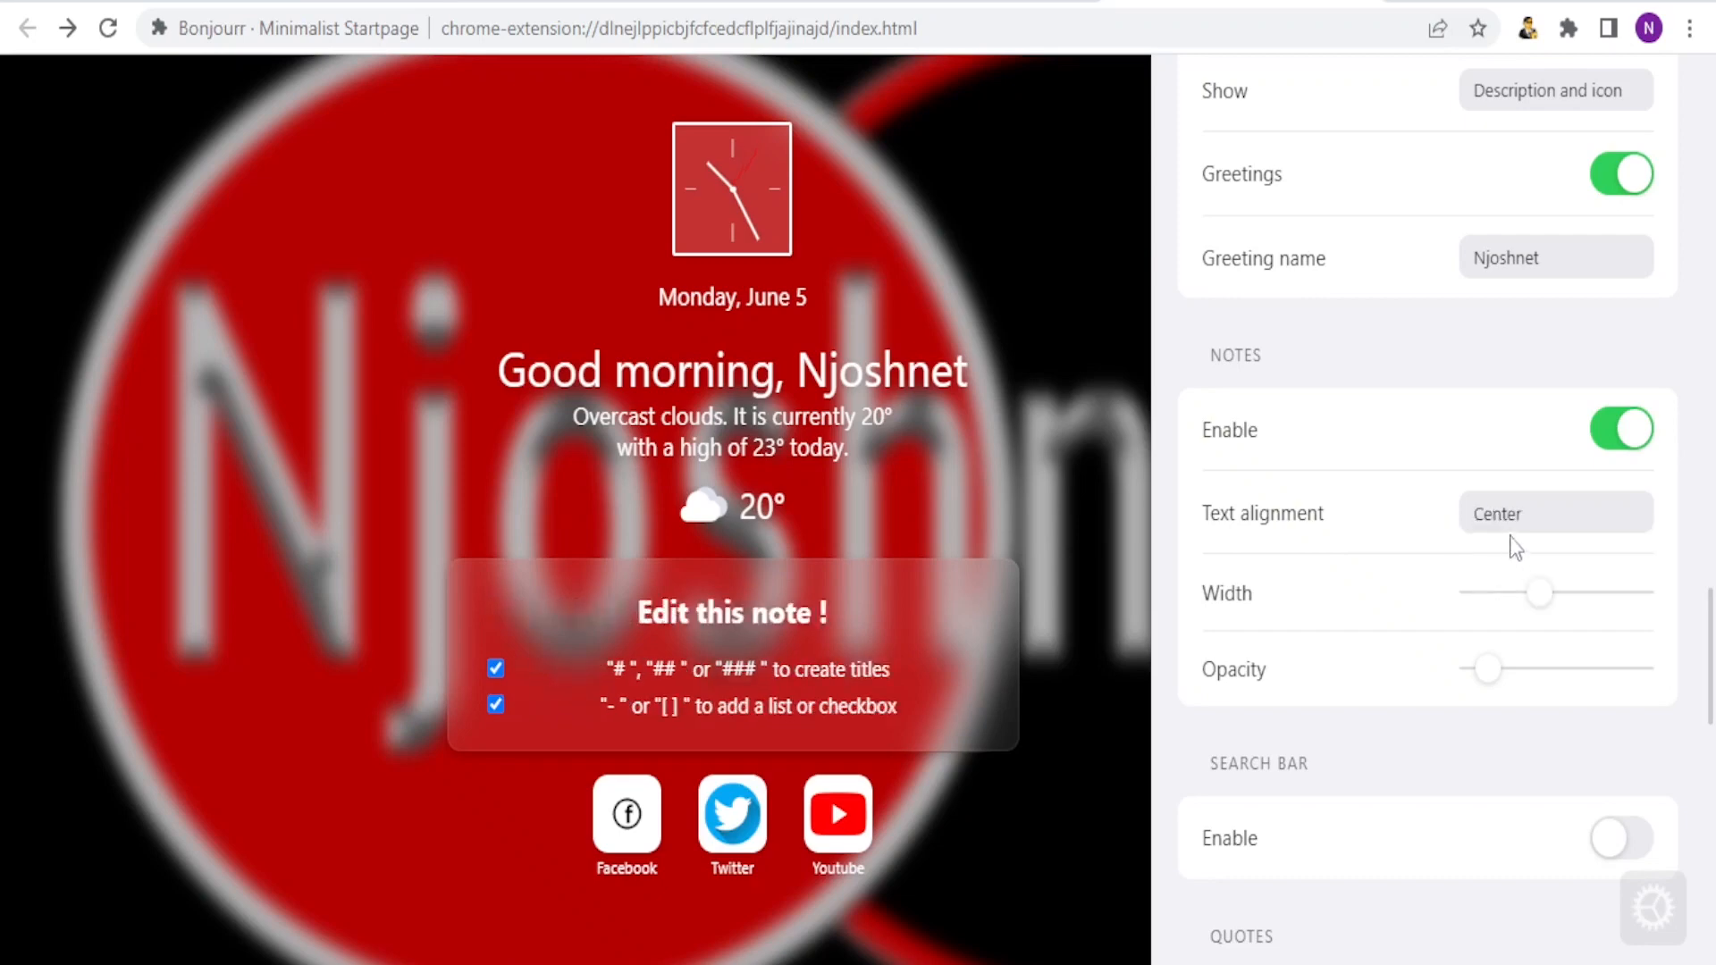
click(1516, 525)
click(1490, 598)
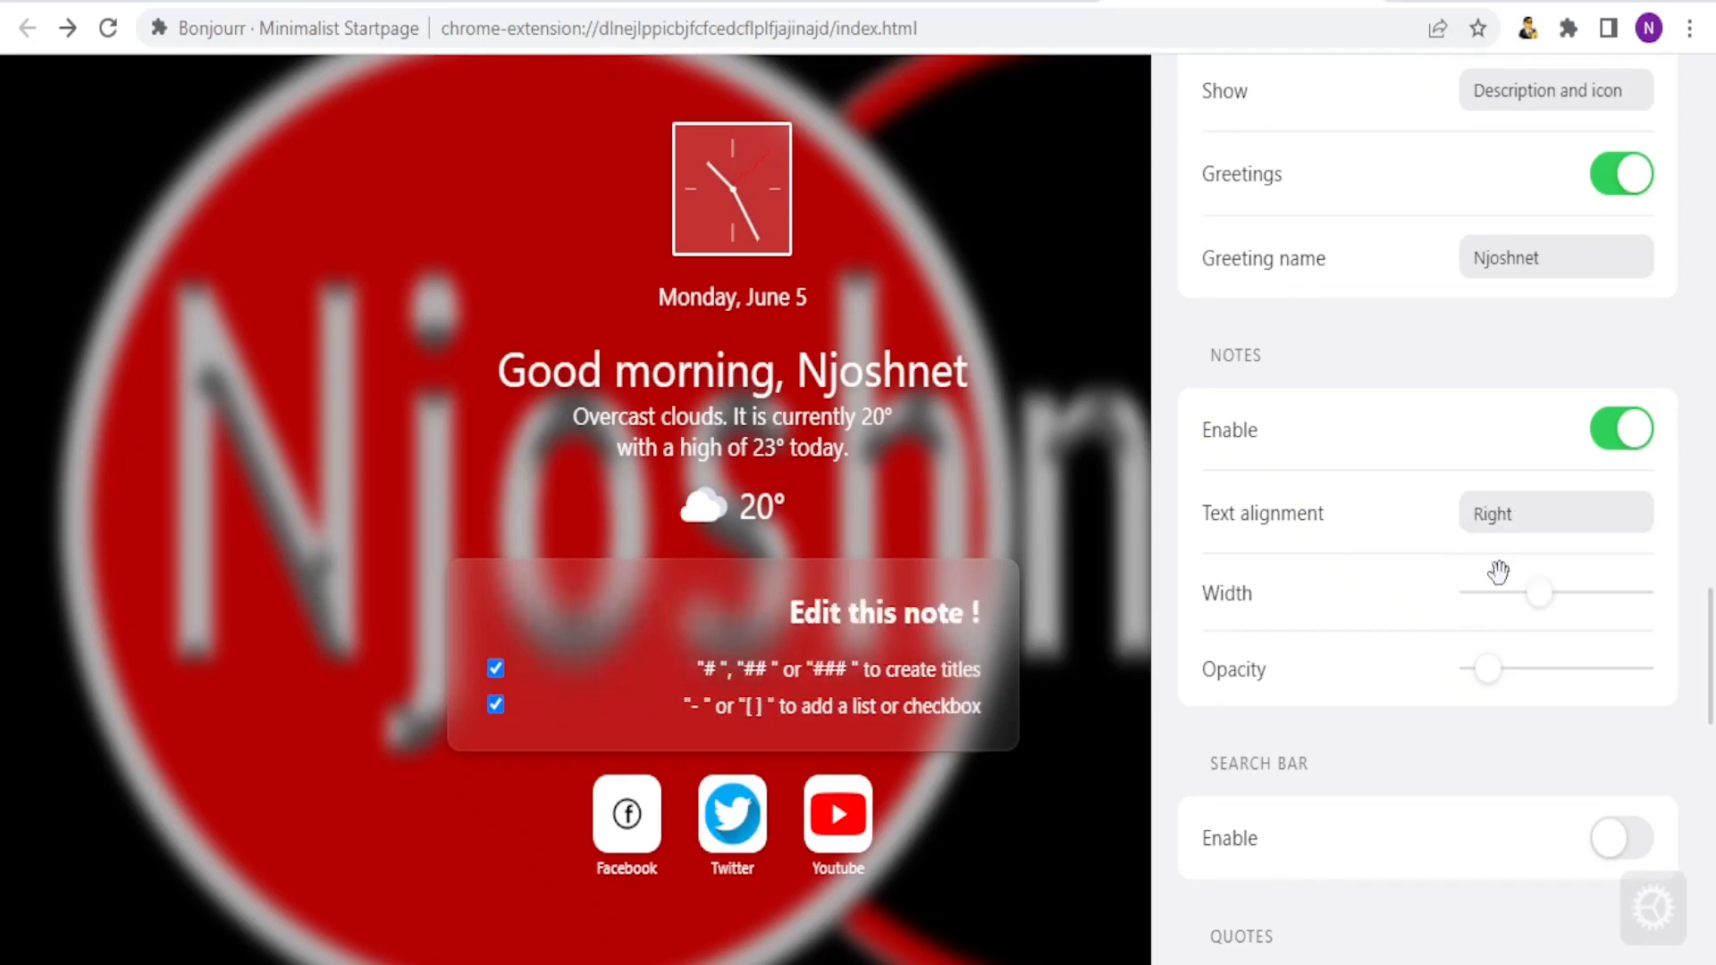
click(1520, 527)
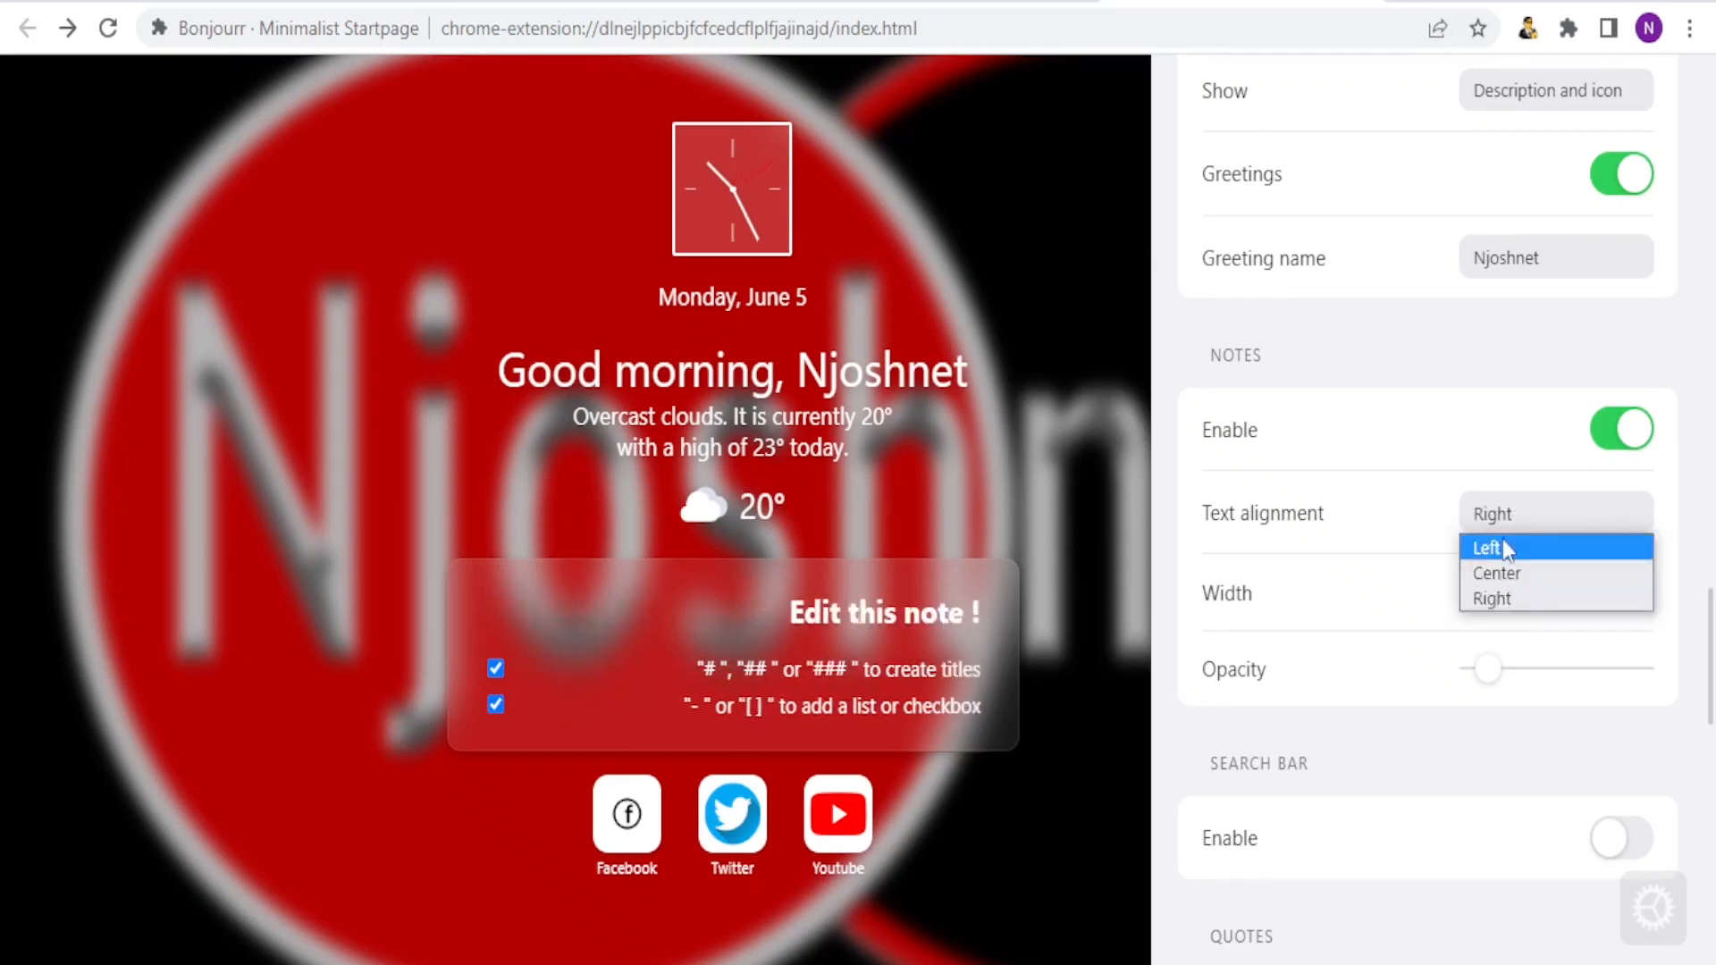
click(1503, 540)
Replace the note's first checklist item with "Have a meeting at 10.00am in sarova"
click(795, 679)
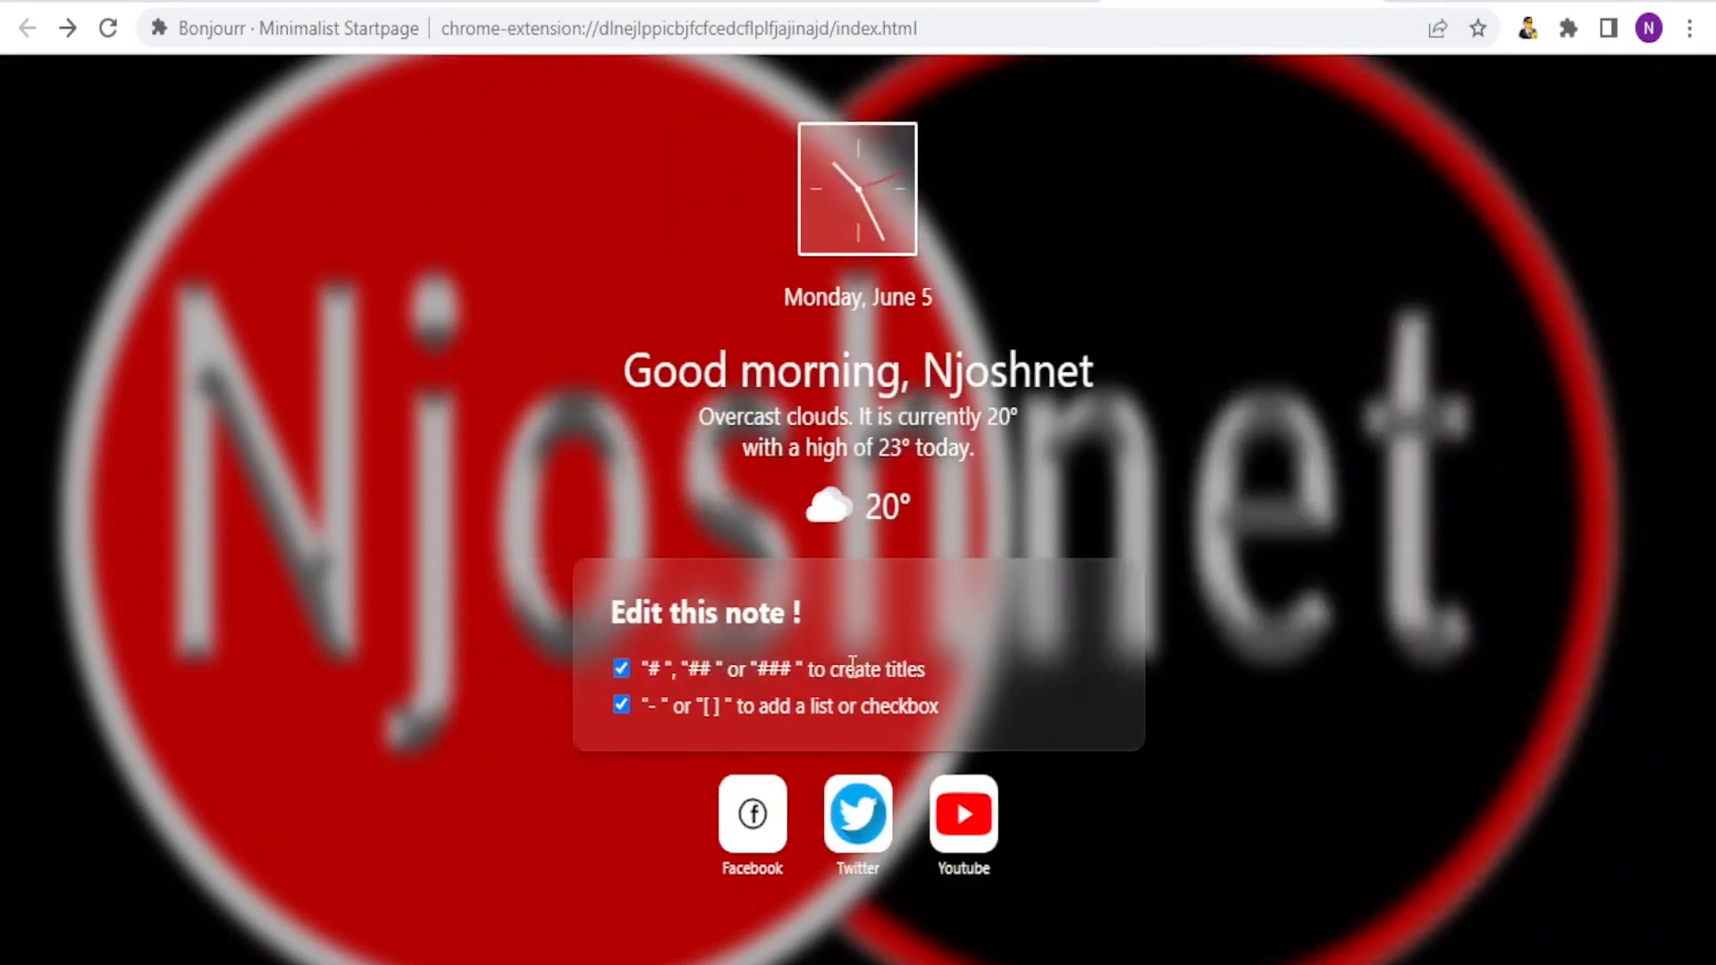
drag(930, 669, 643, 676)
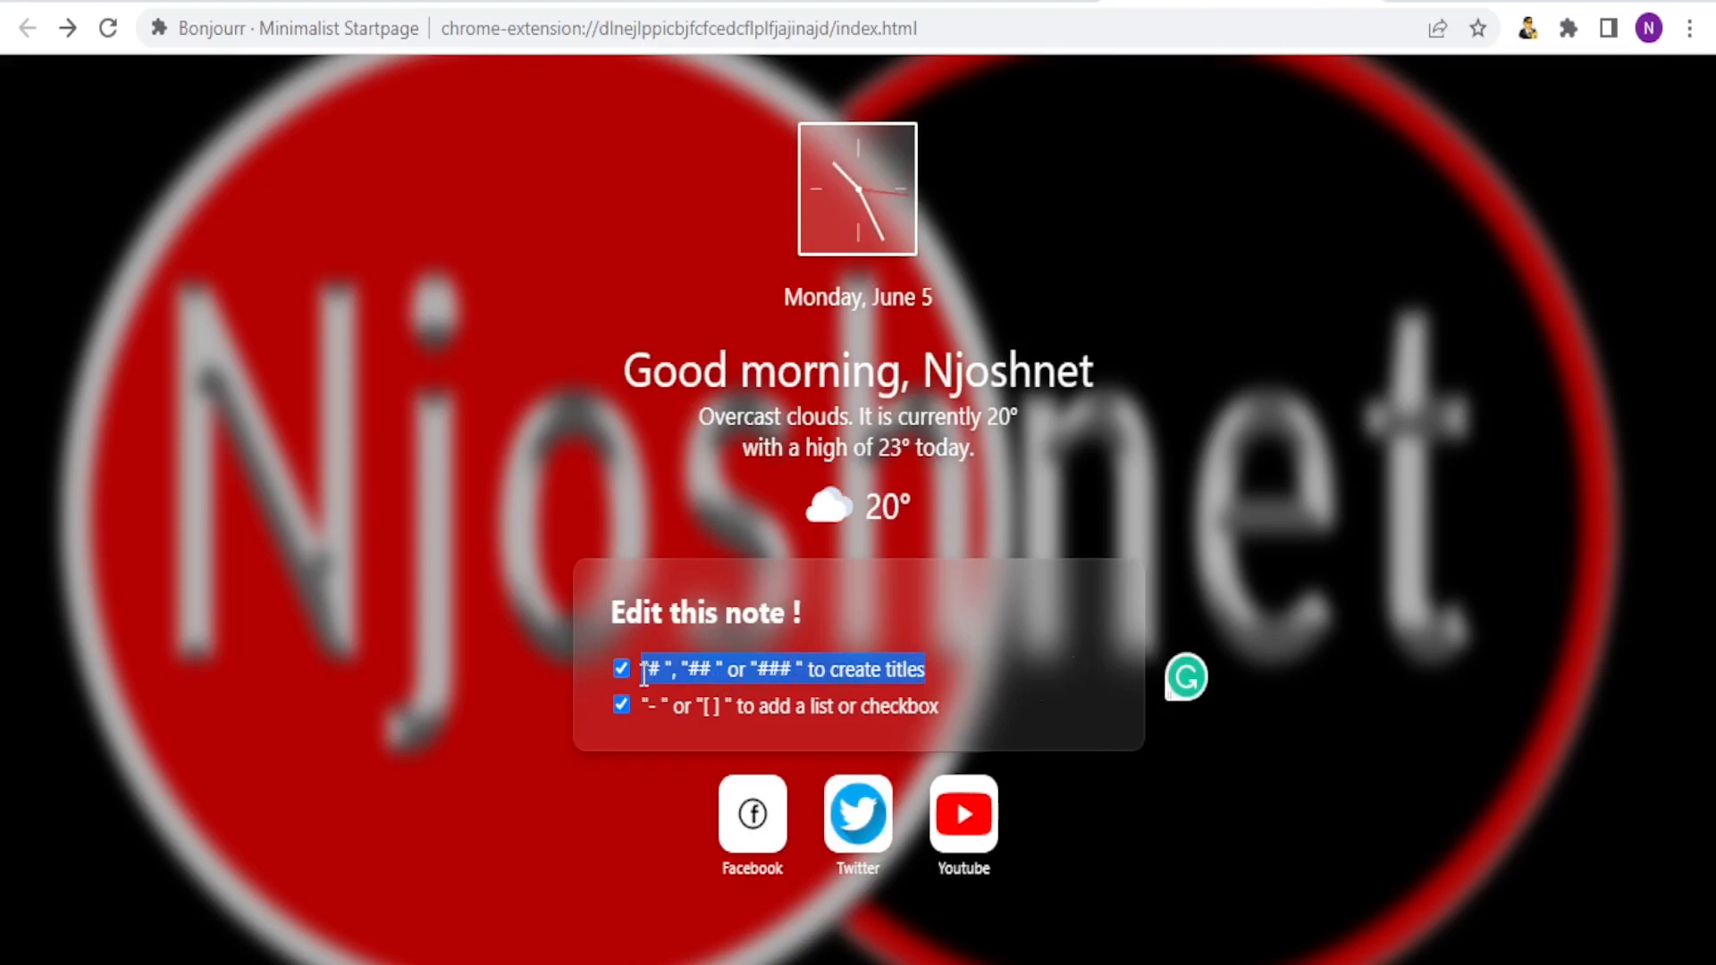
text(Have a meetin)
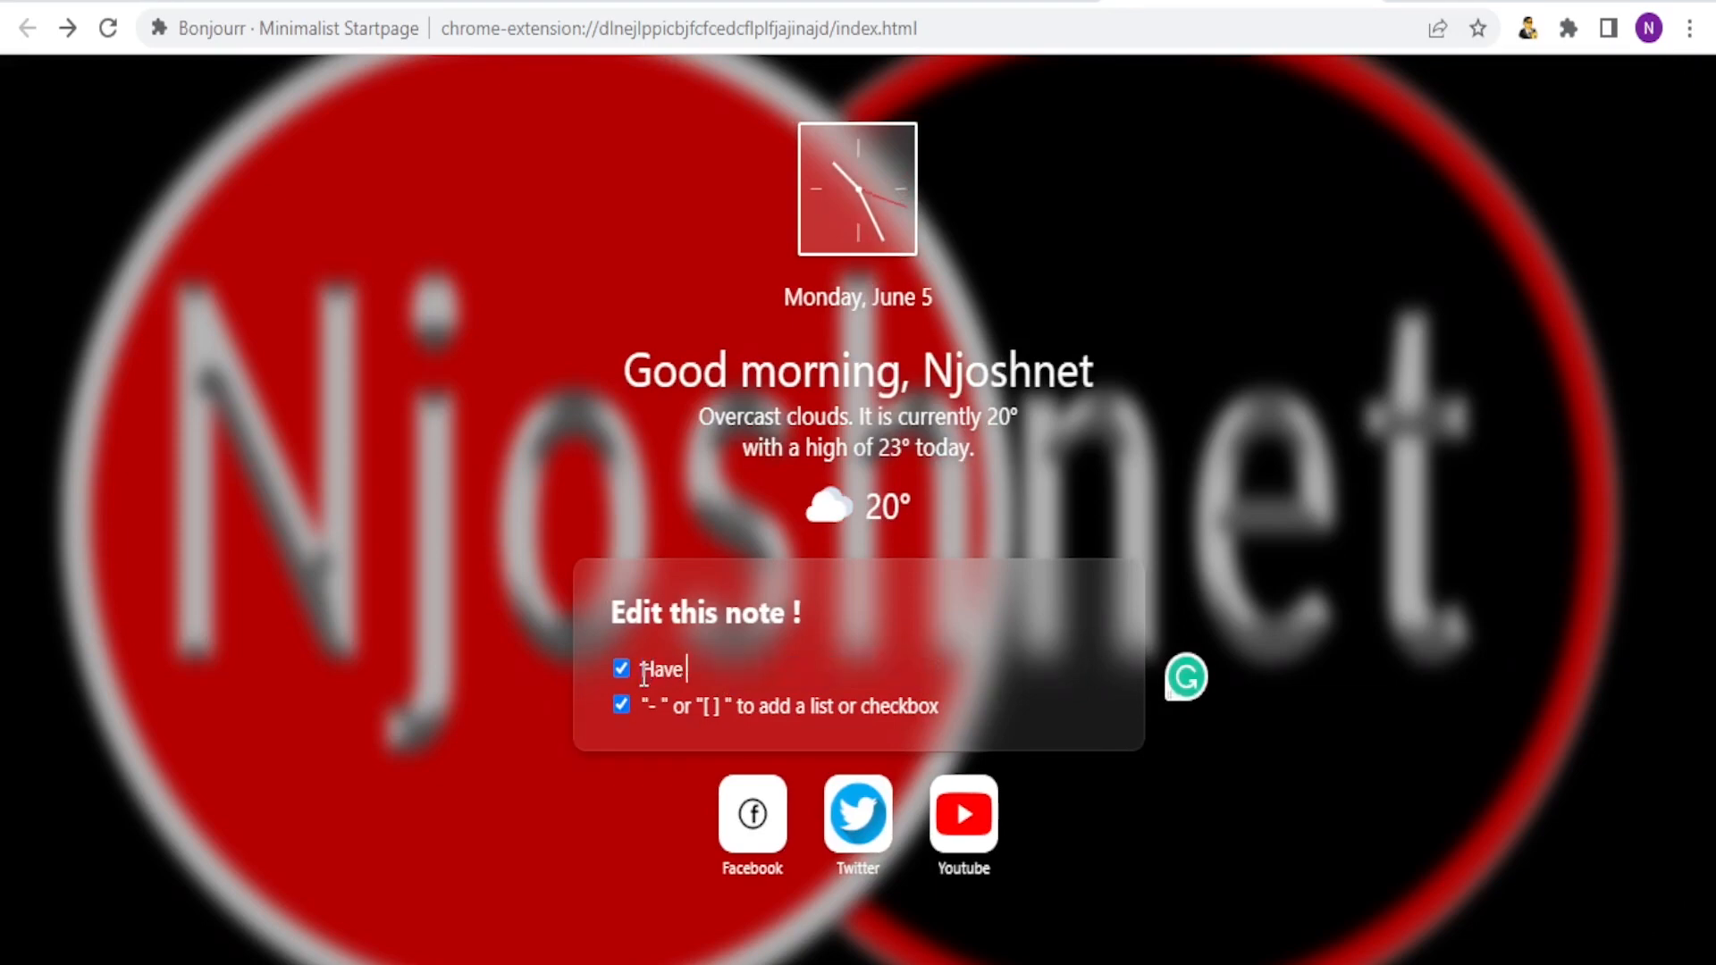
text(g a)
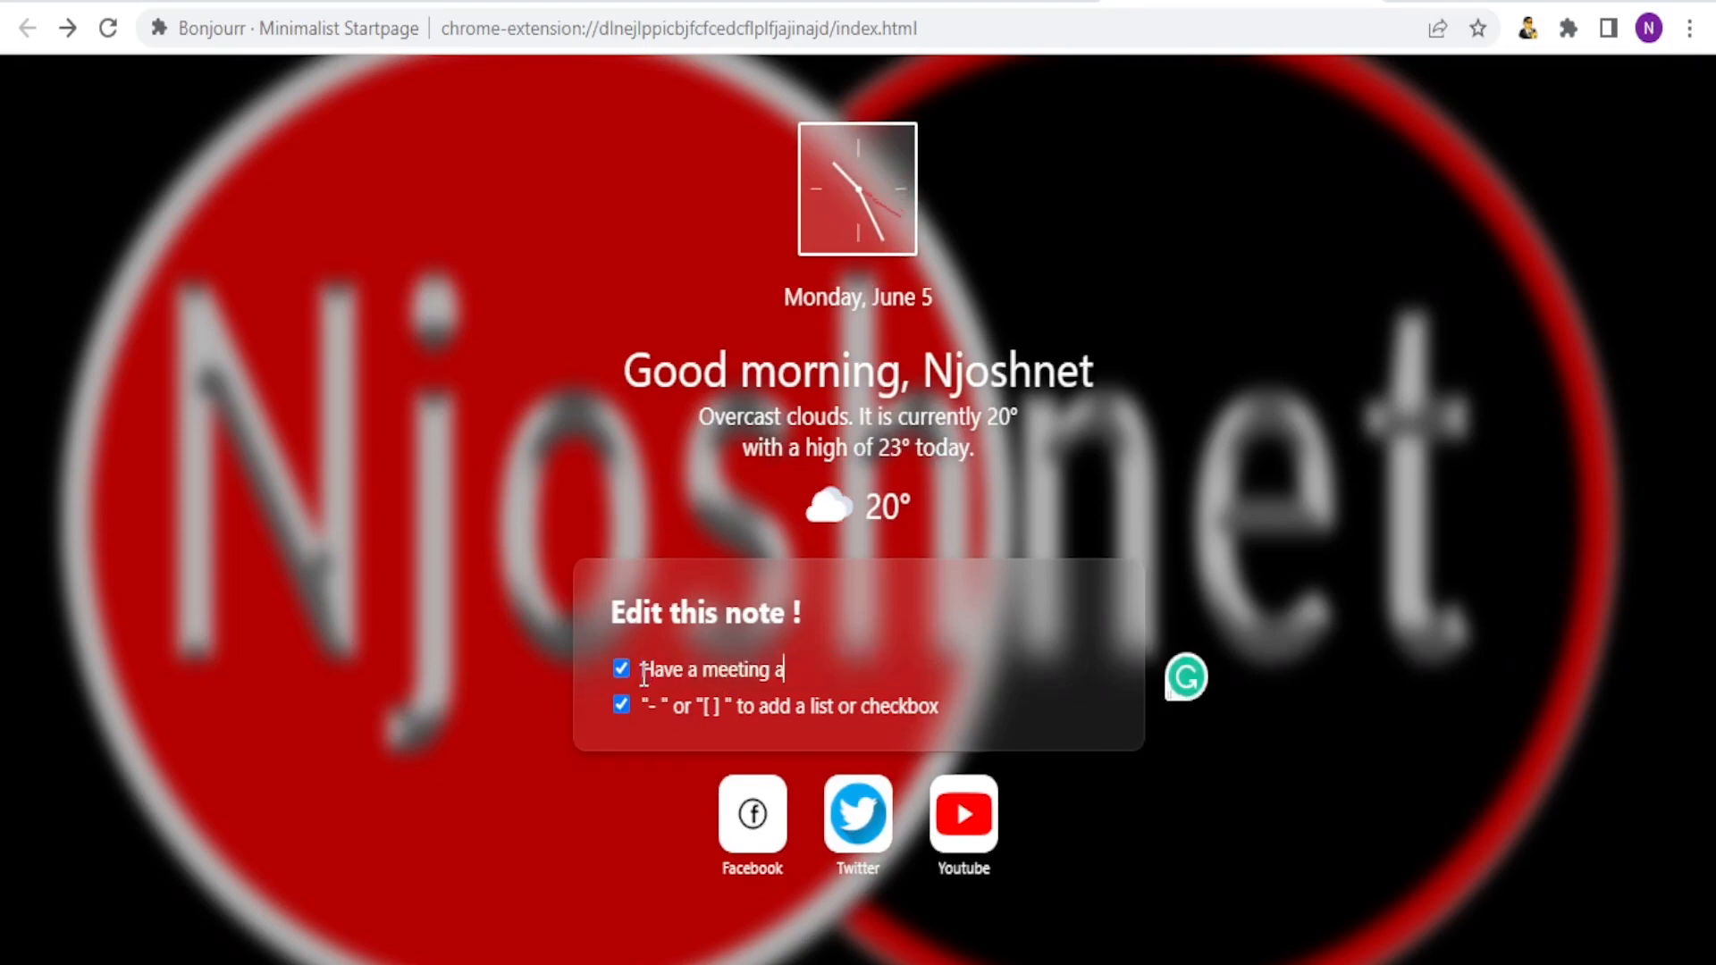
text(t 10.00am i)
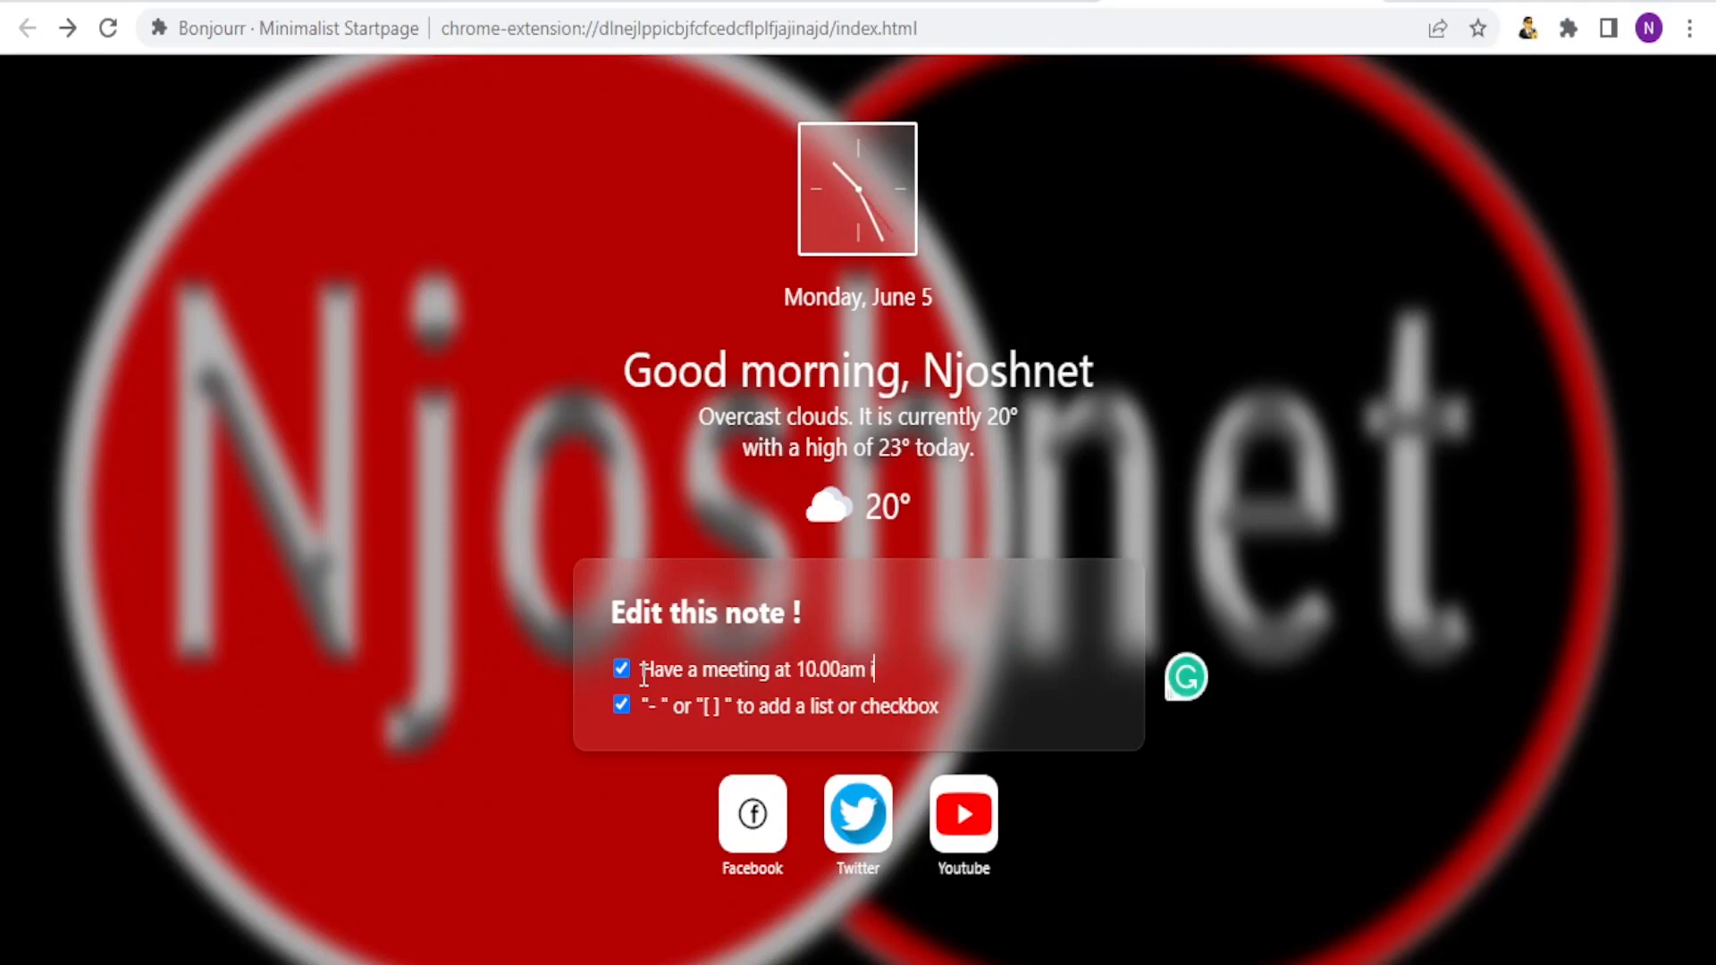
text(n sarcva)
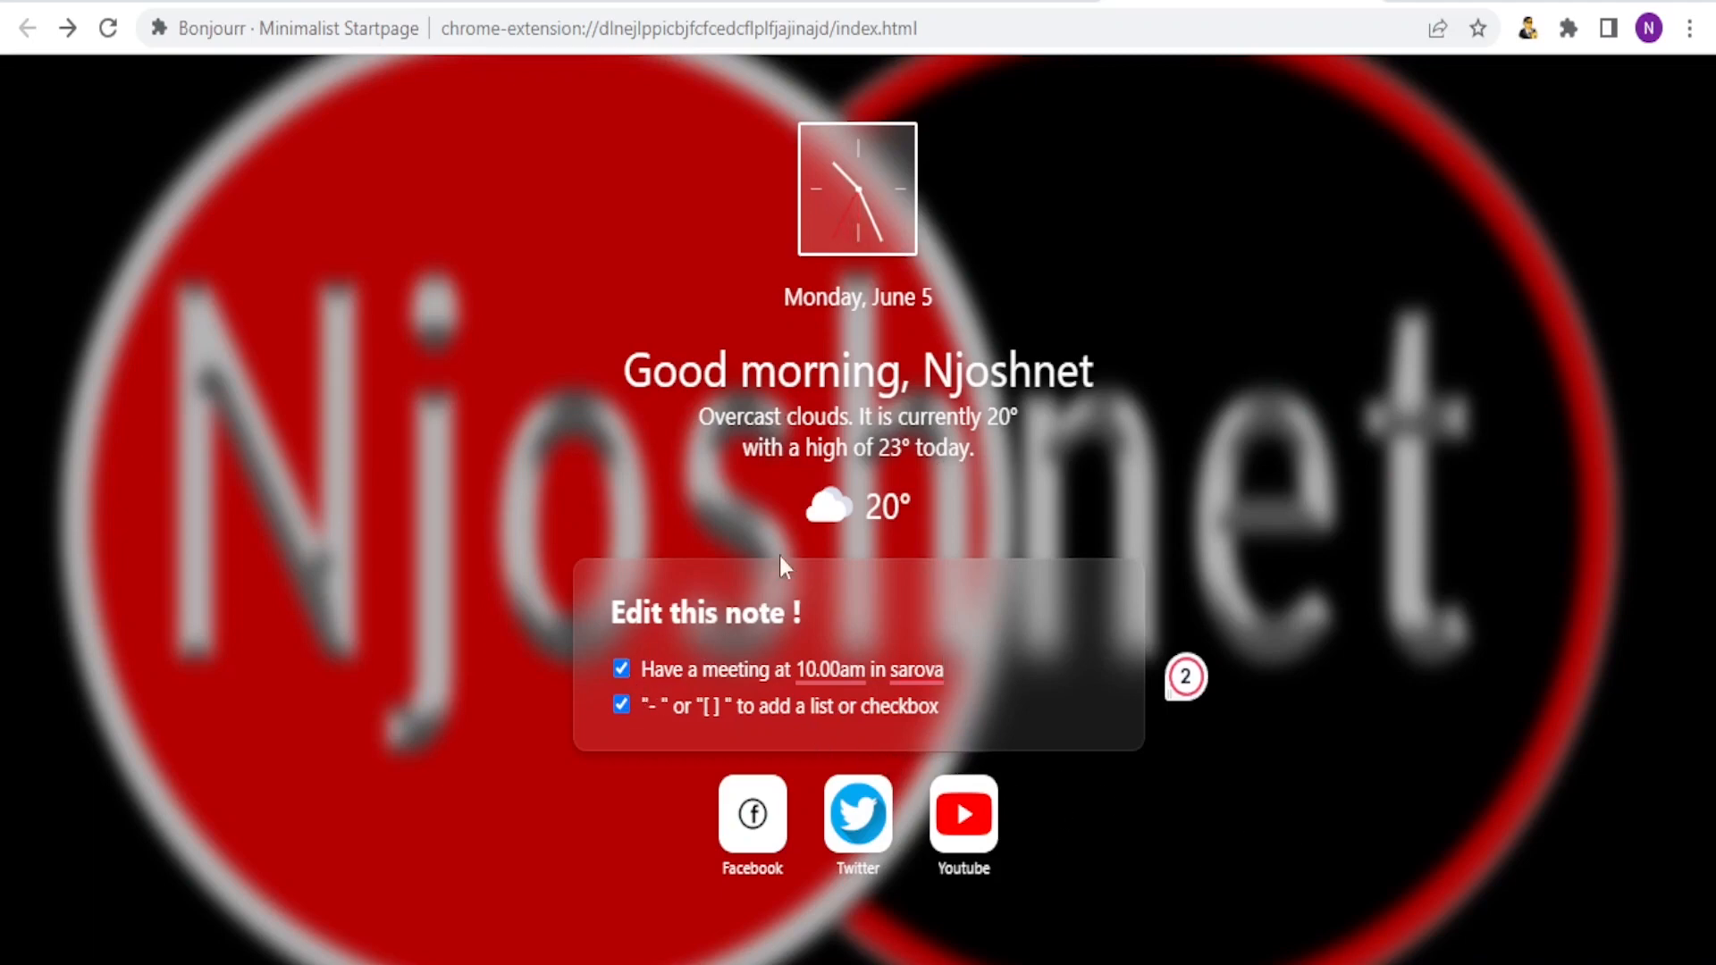
Uncheck and recheck the note's first item, and replace the second item with "See my lecturer at woodland univ"
click(620, 670)
click(620, 670)
drag(941, 709, 636, 722)
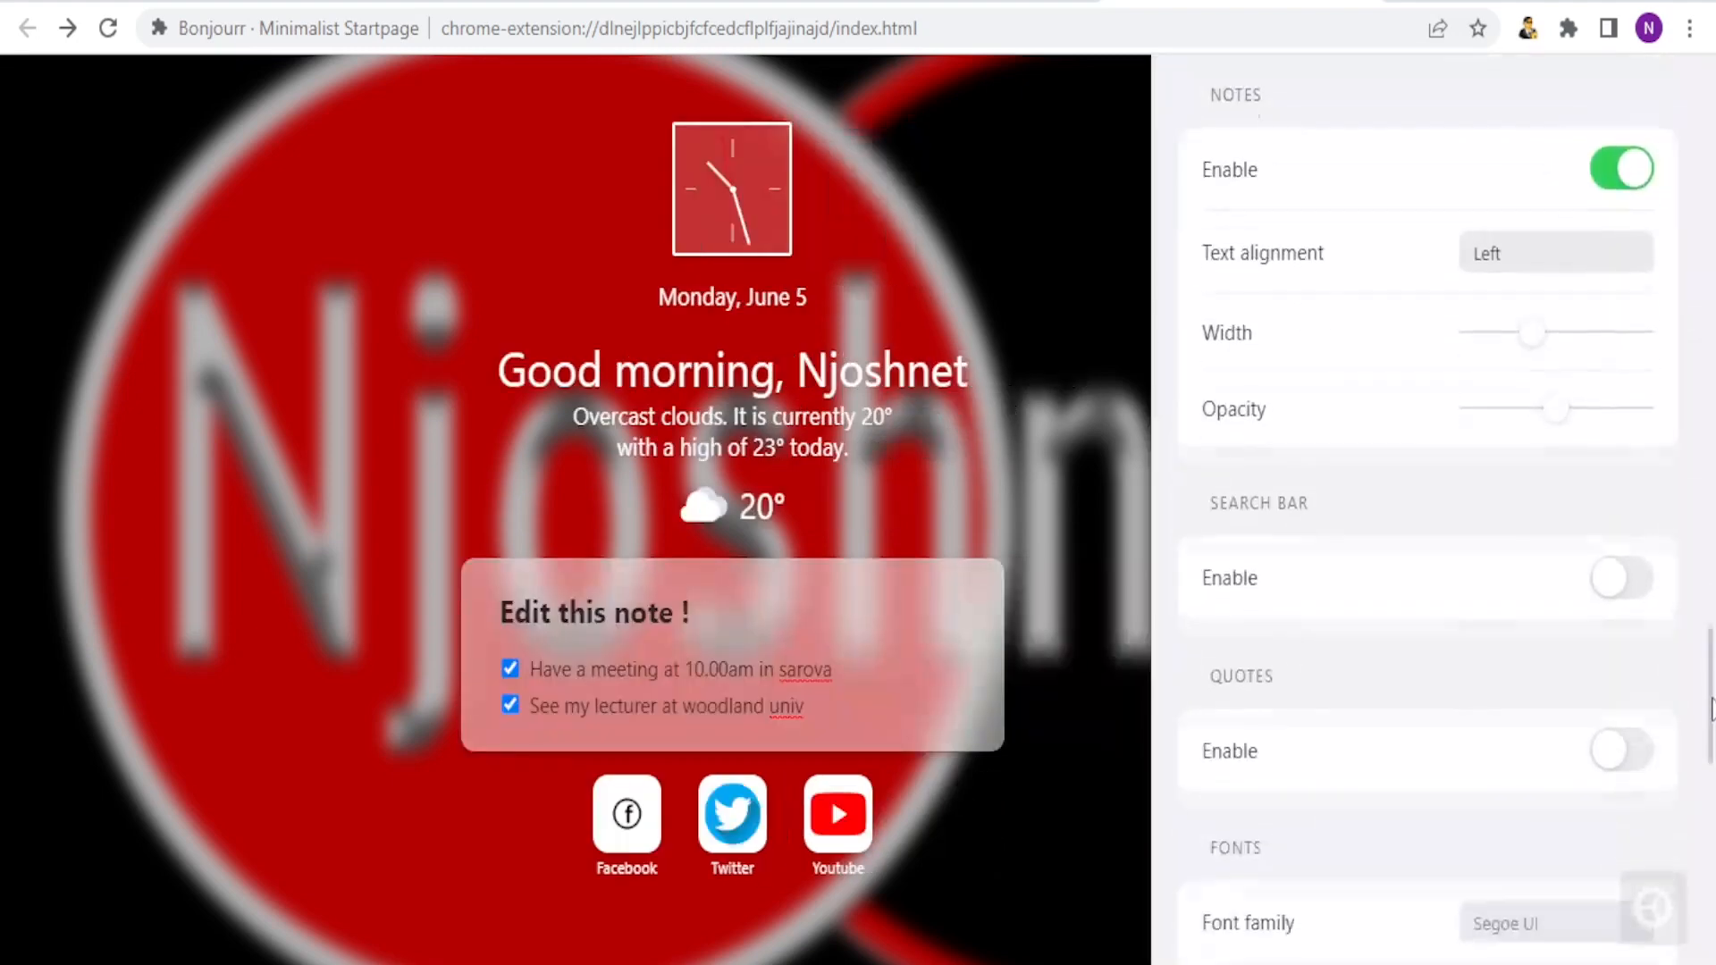
Enable the search bar with results opening in a new tab, and keep Google as the search engine
scroll(1712, 709, down, 2)
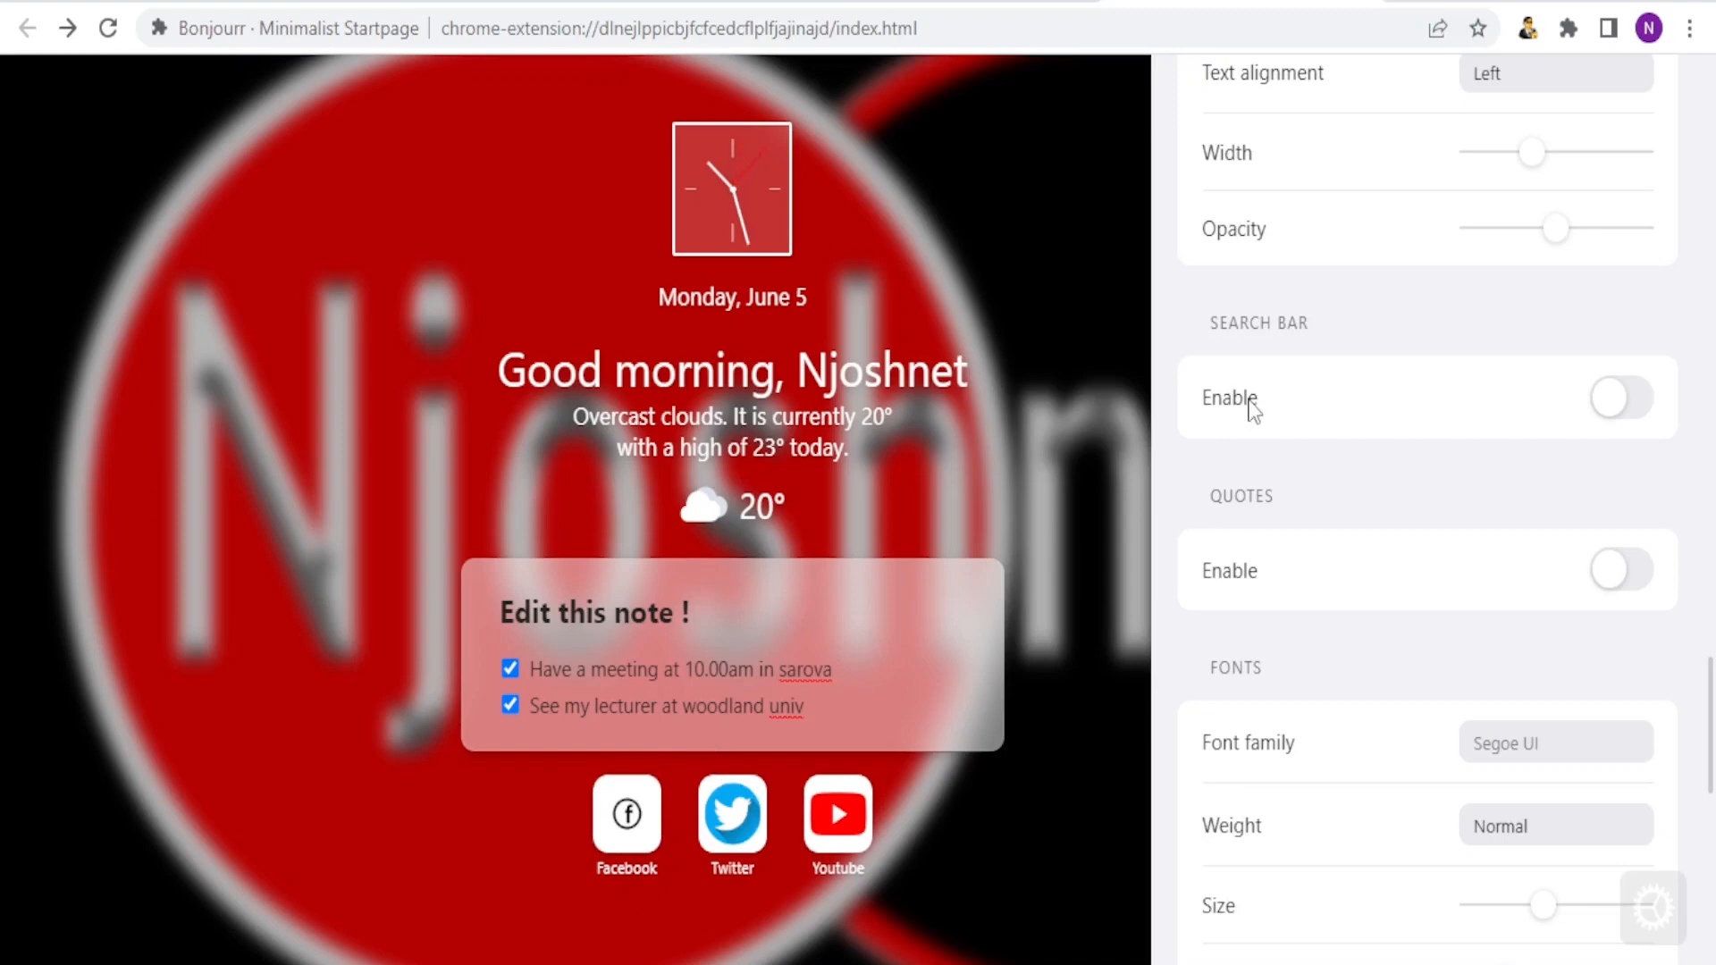
click(1635, 413)
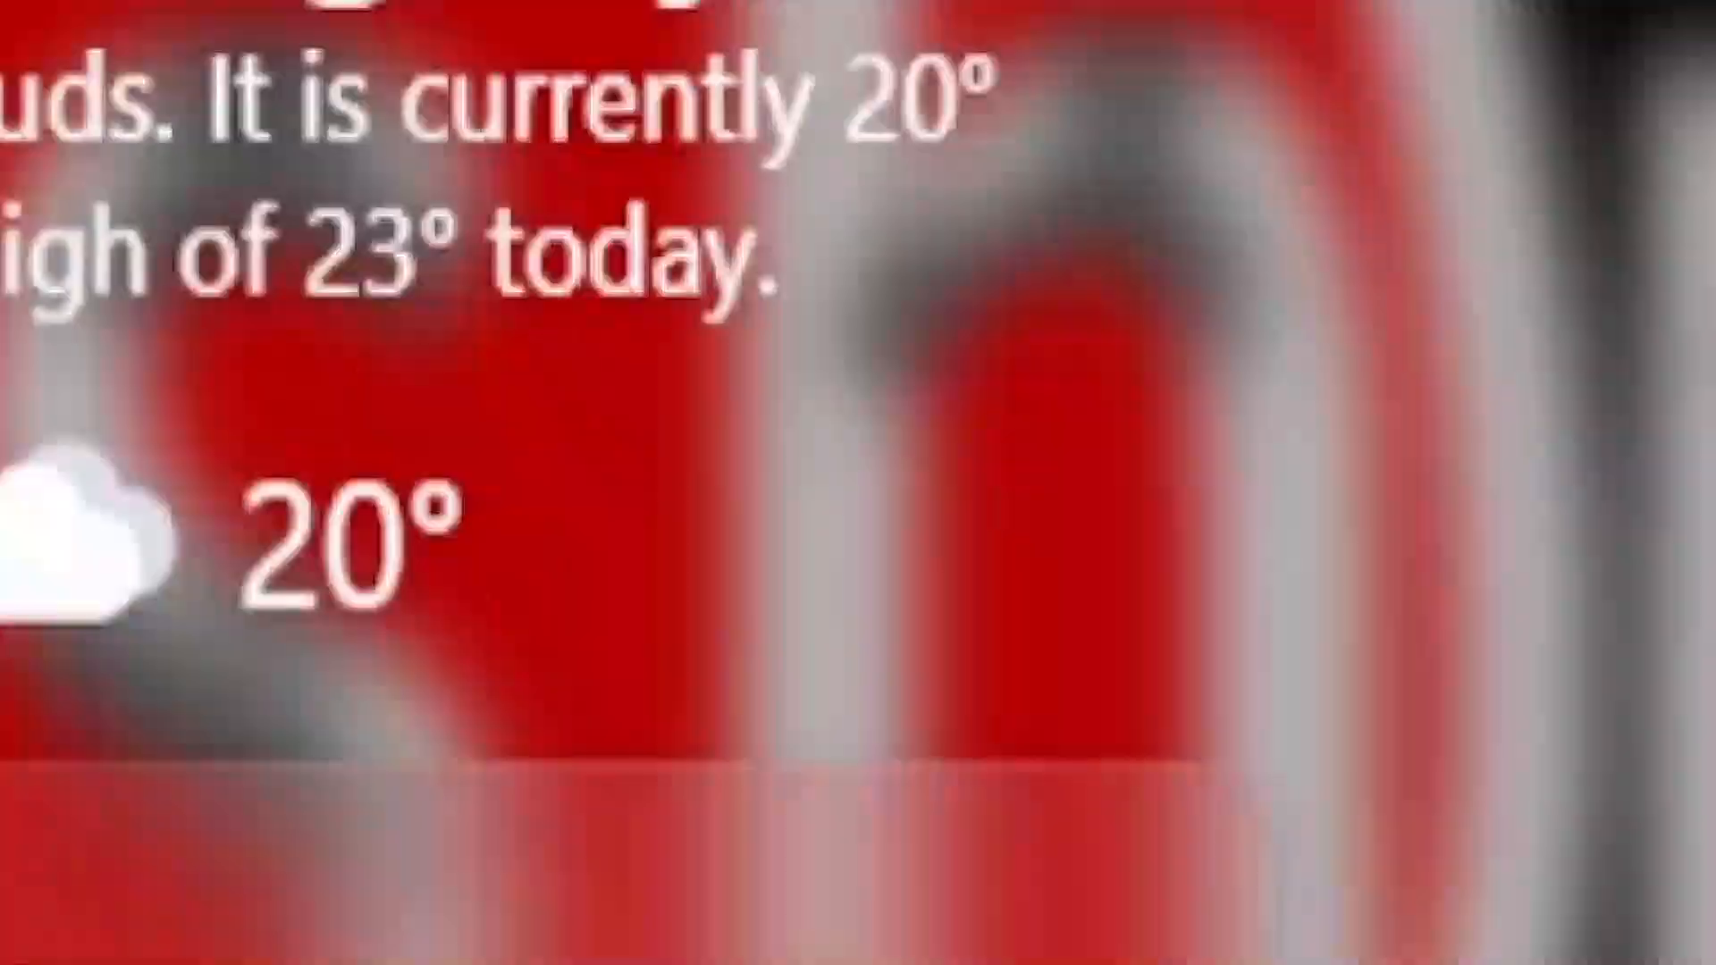
click(1609, 482)
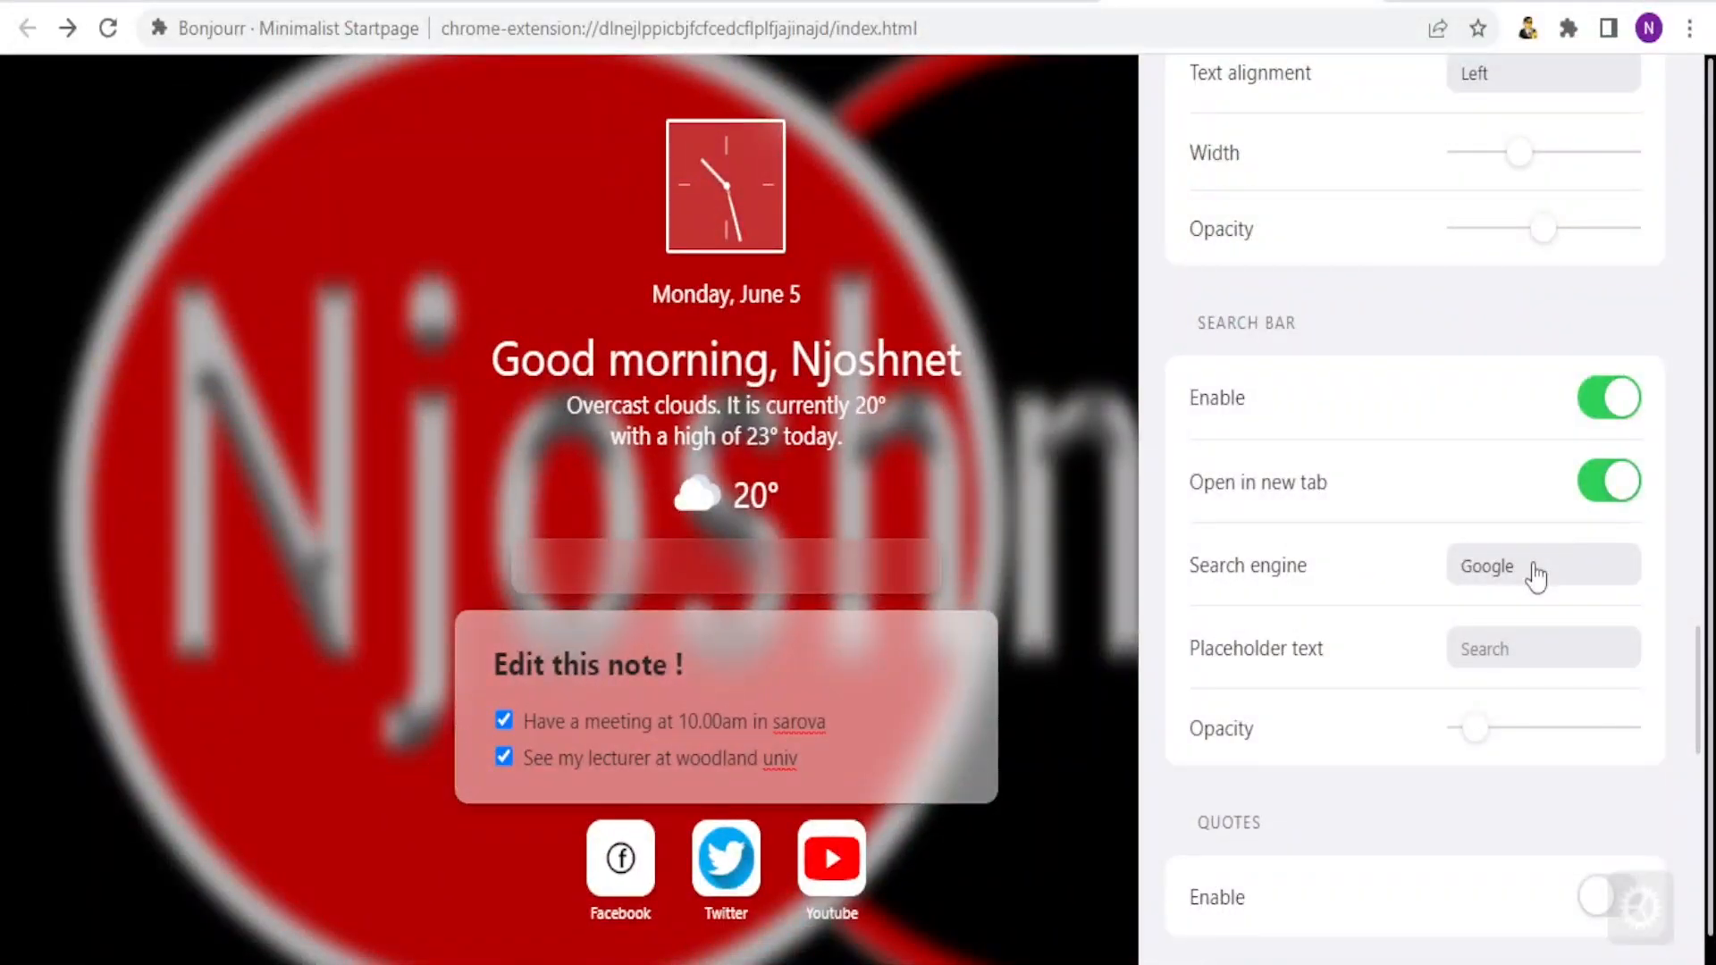
click(1535, 570)
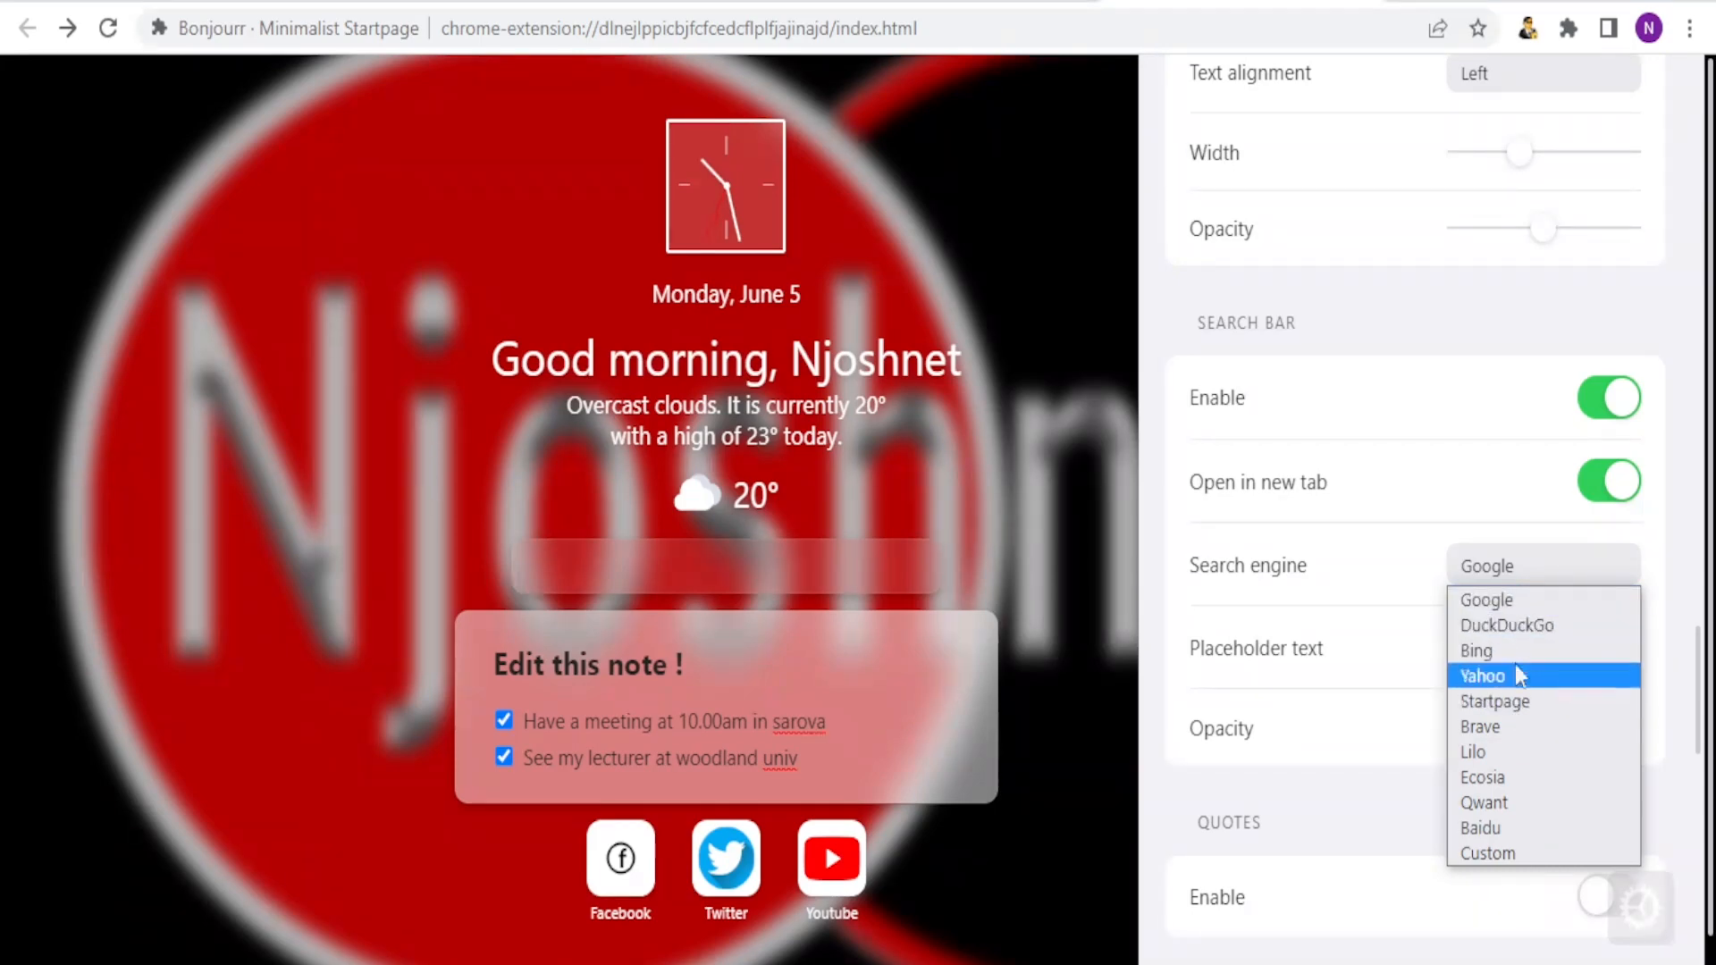
click(1515, 600)
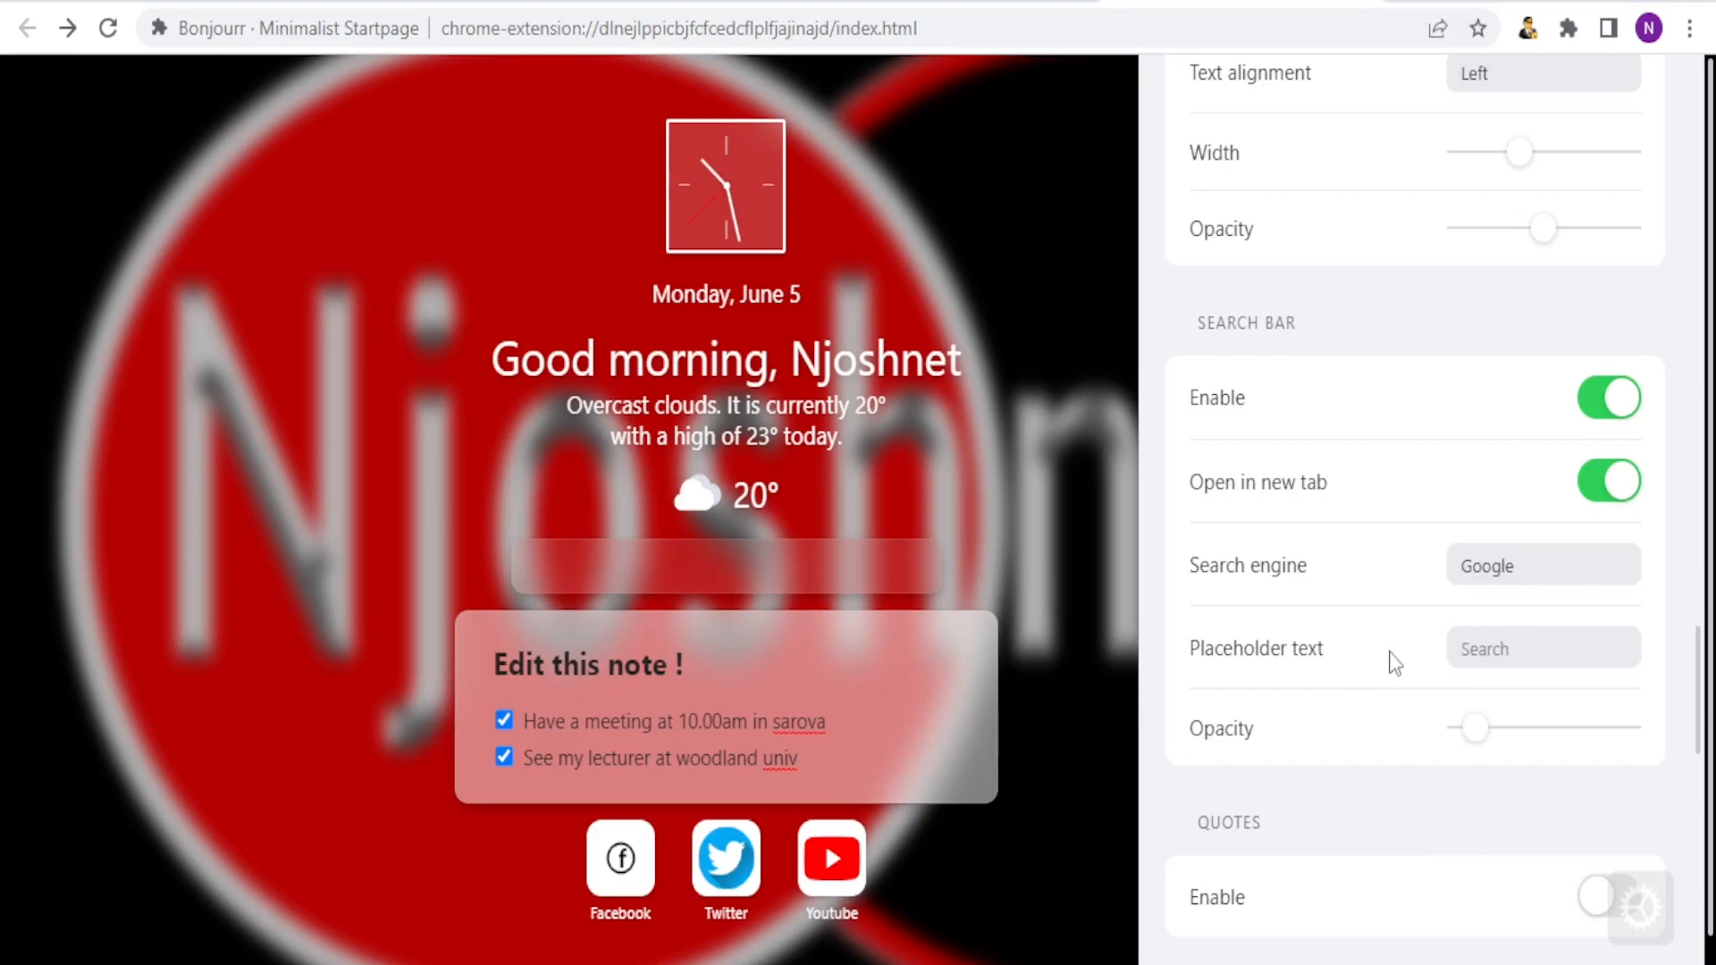
Lower the search bar's opacity to the minimum and raise it again to slightly above the middle
click(1472, 657)
drag(1475, 734, 1343, 752)
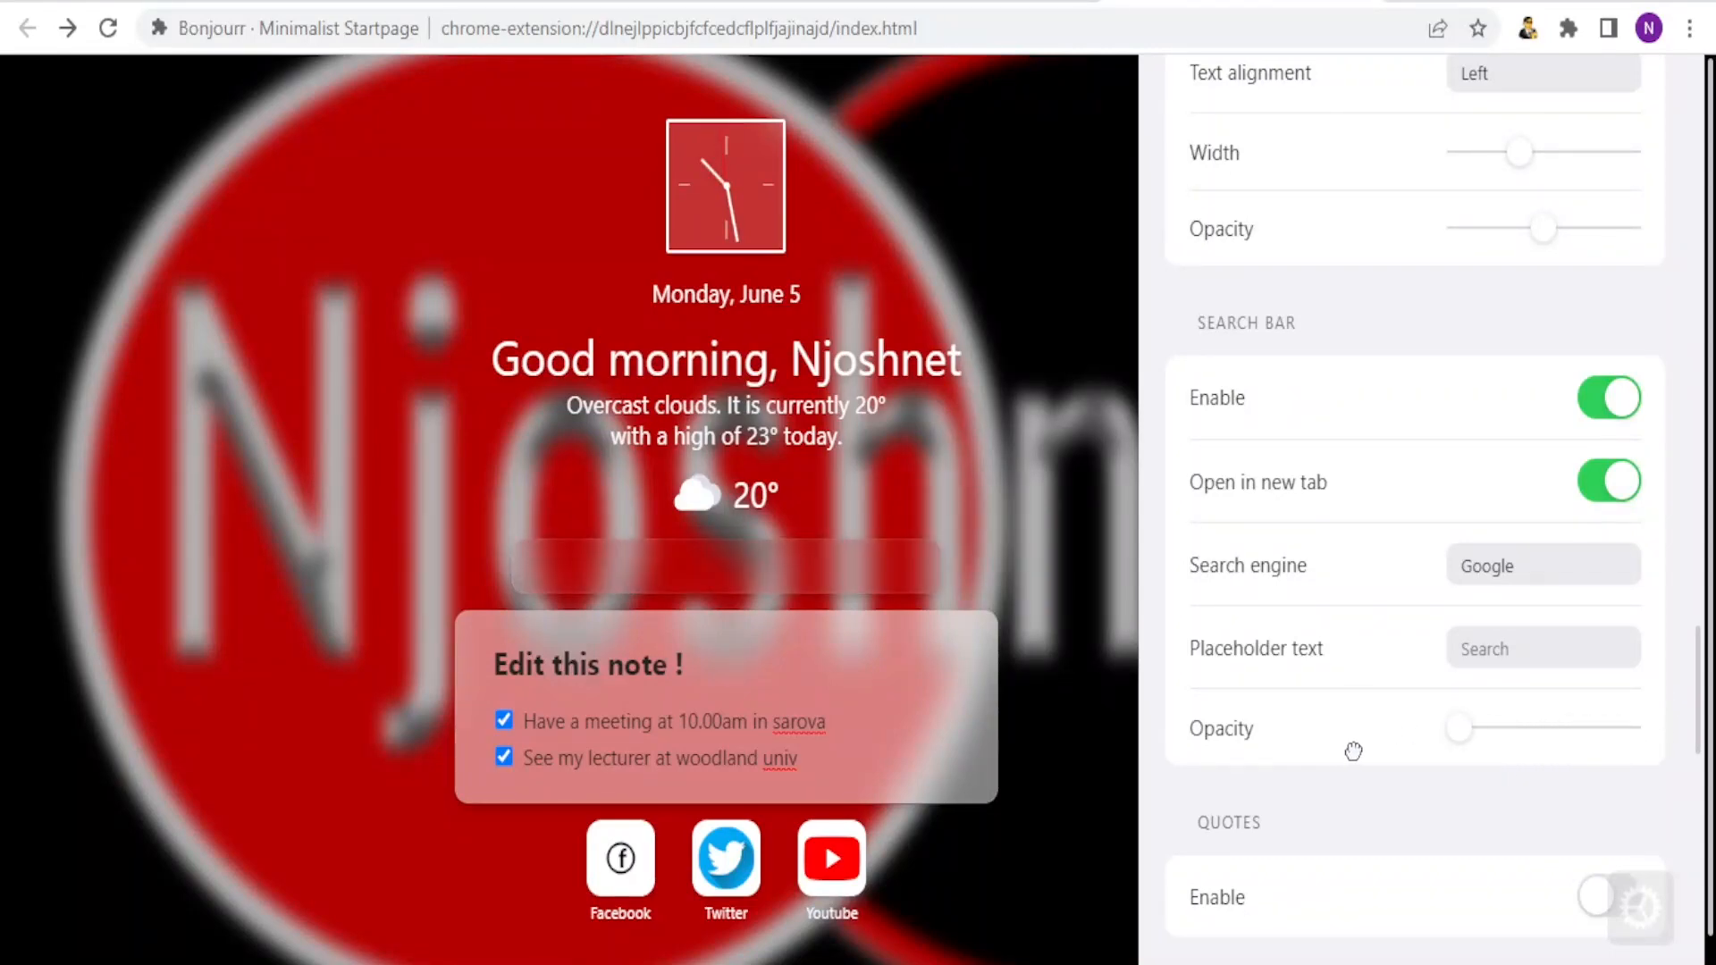
drag(1460, 728, 1555, 720)
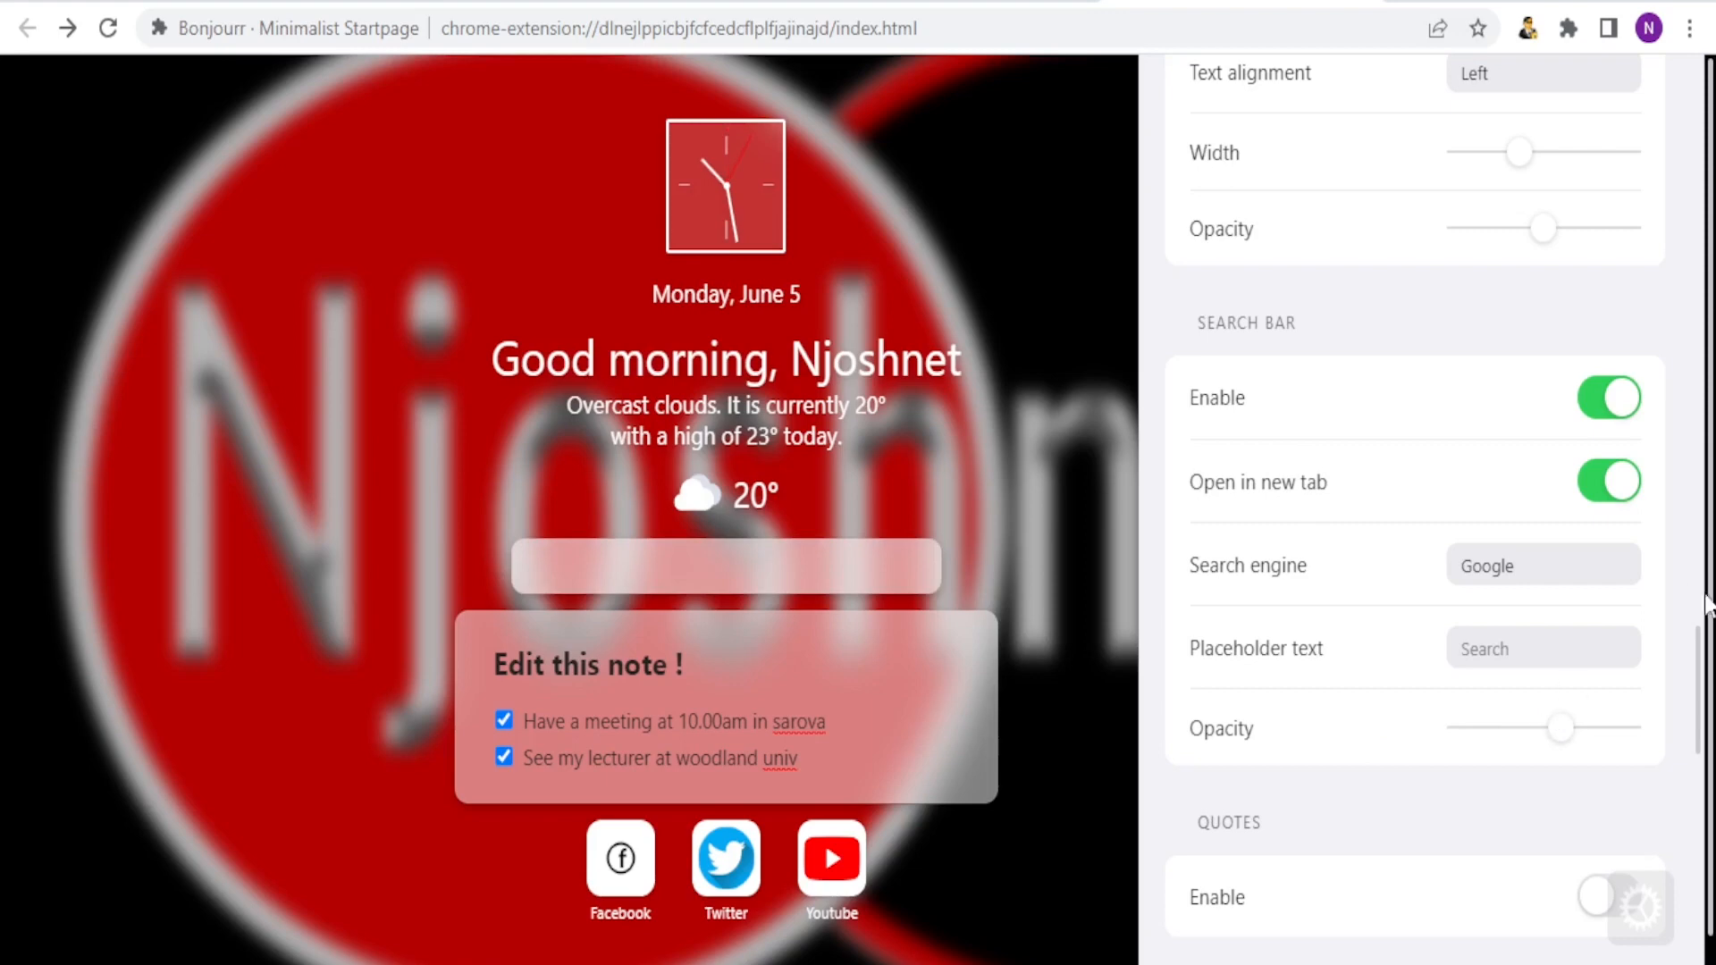
scroll(1555, 720, down, 5)
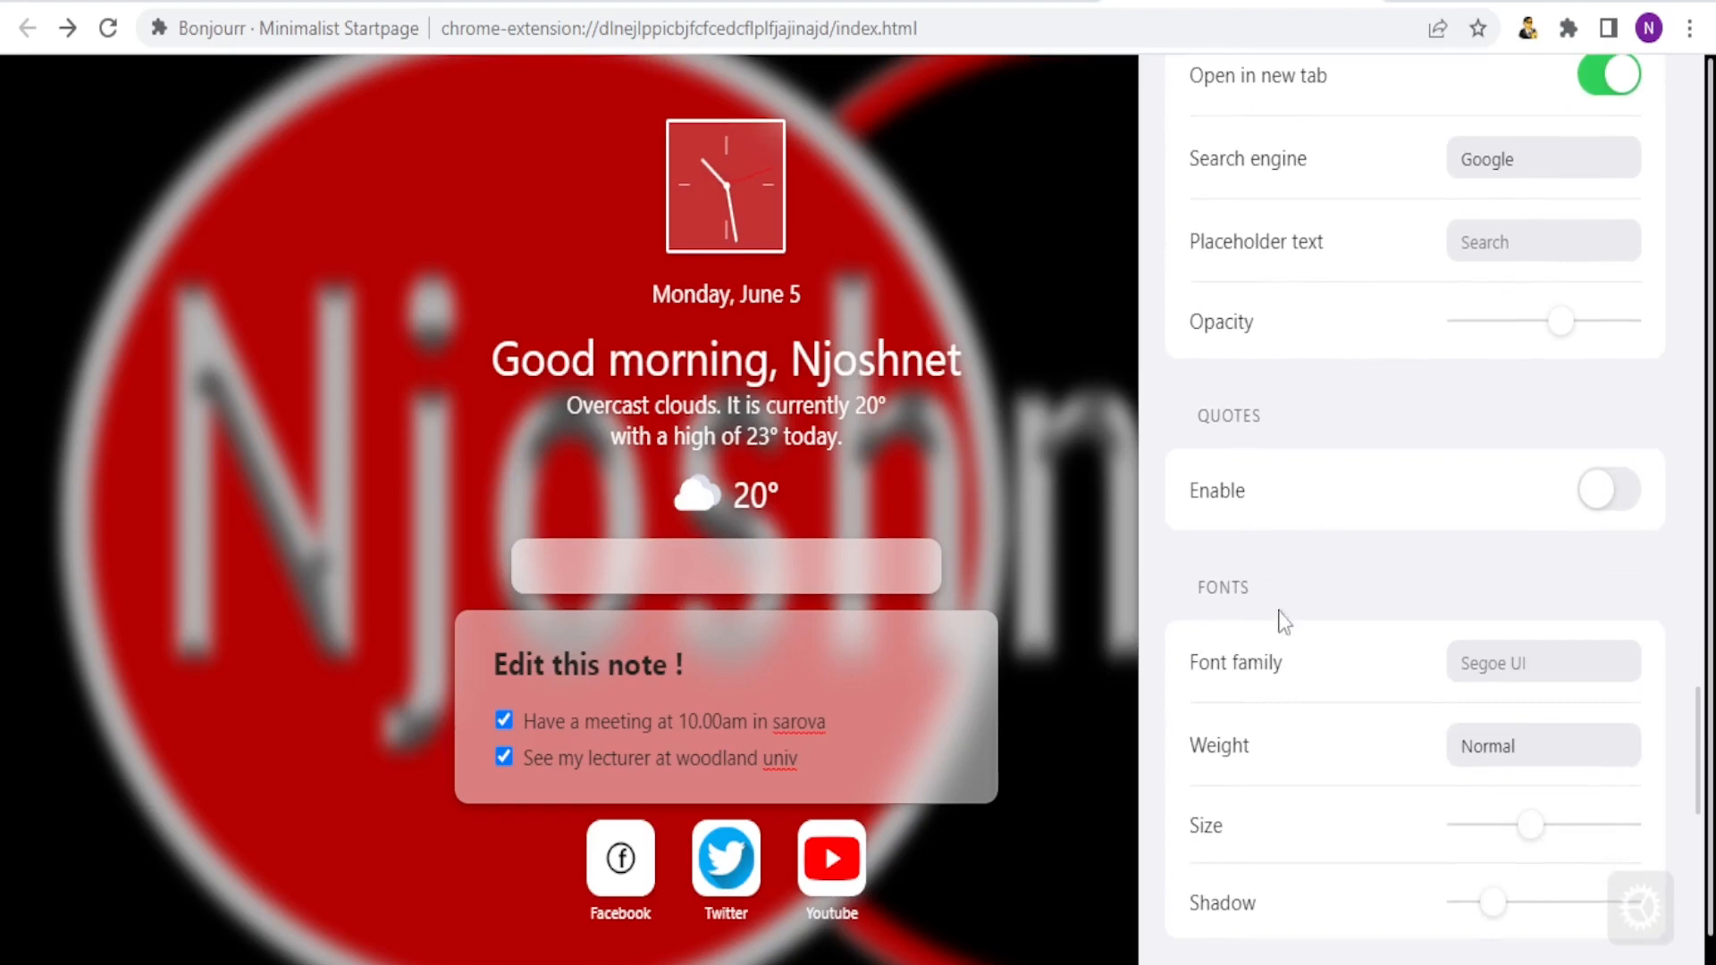
Enable quotes on the start page and turn on the option to always show the author
click(1630, 511)
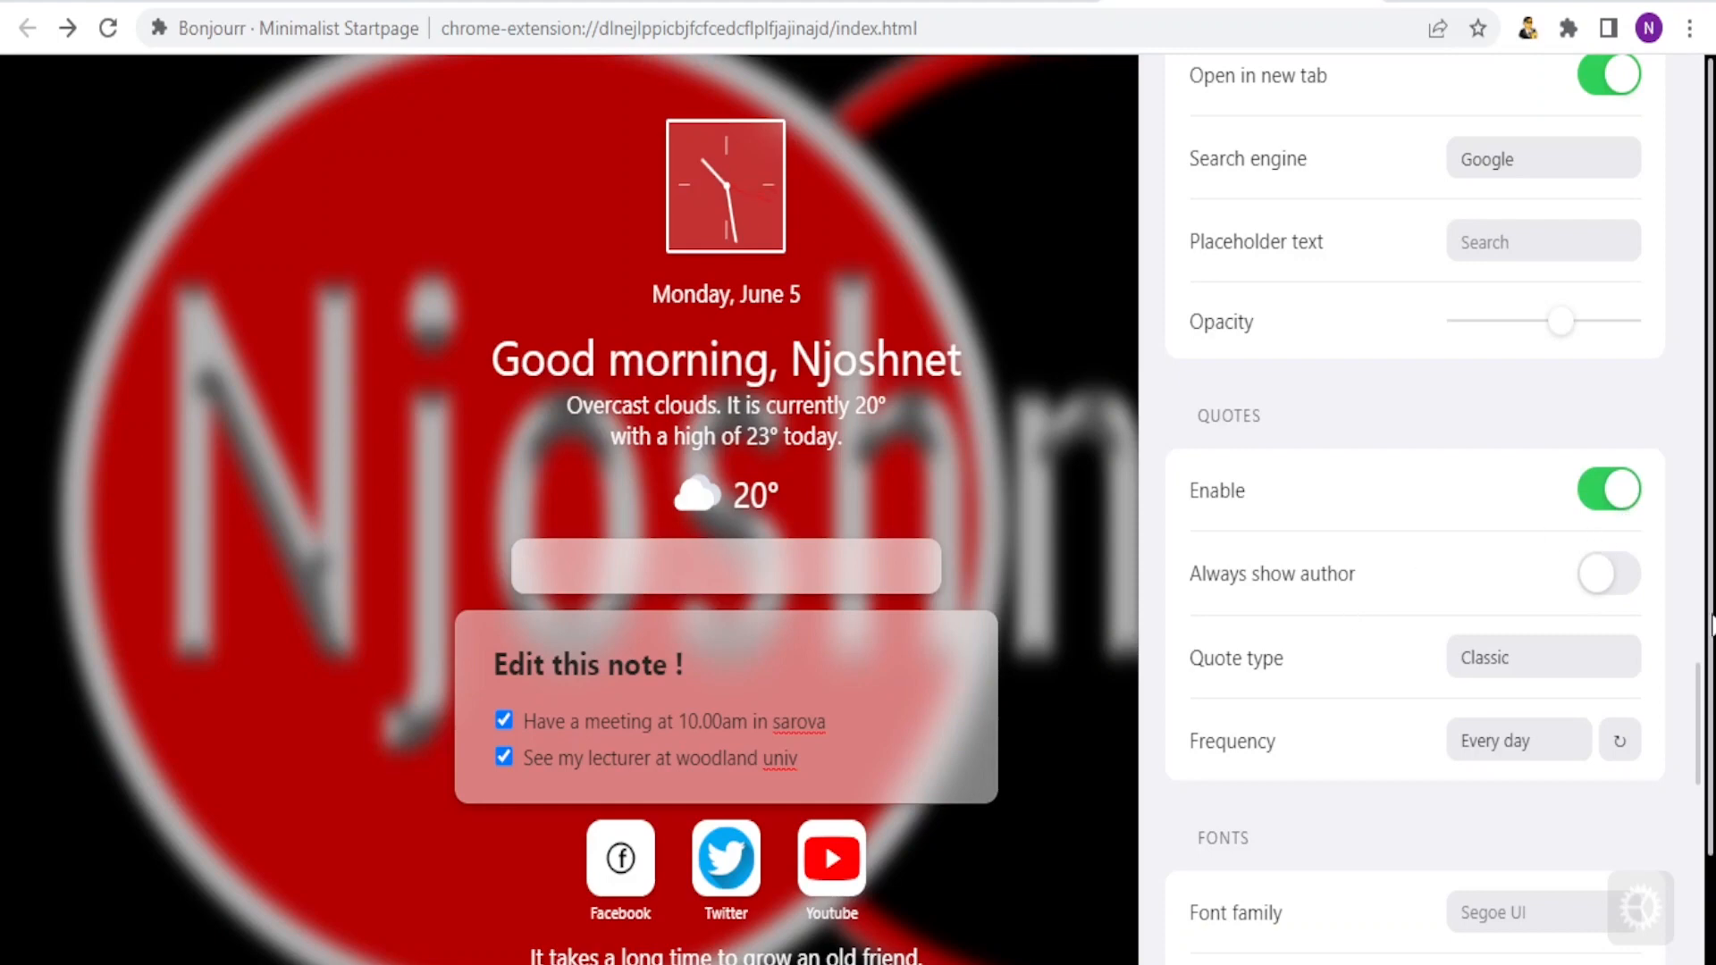
scroll(1712, 625, down, 2)
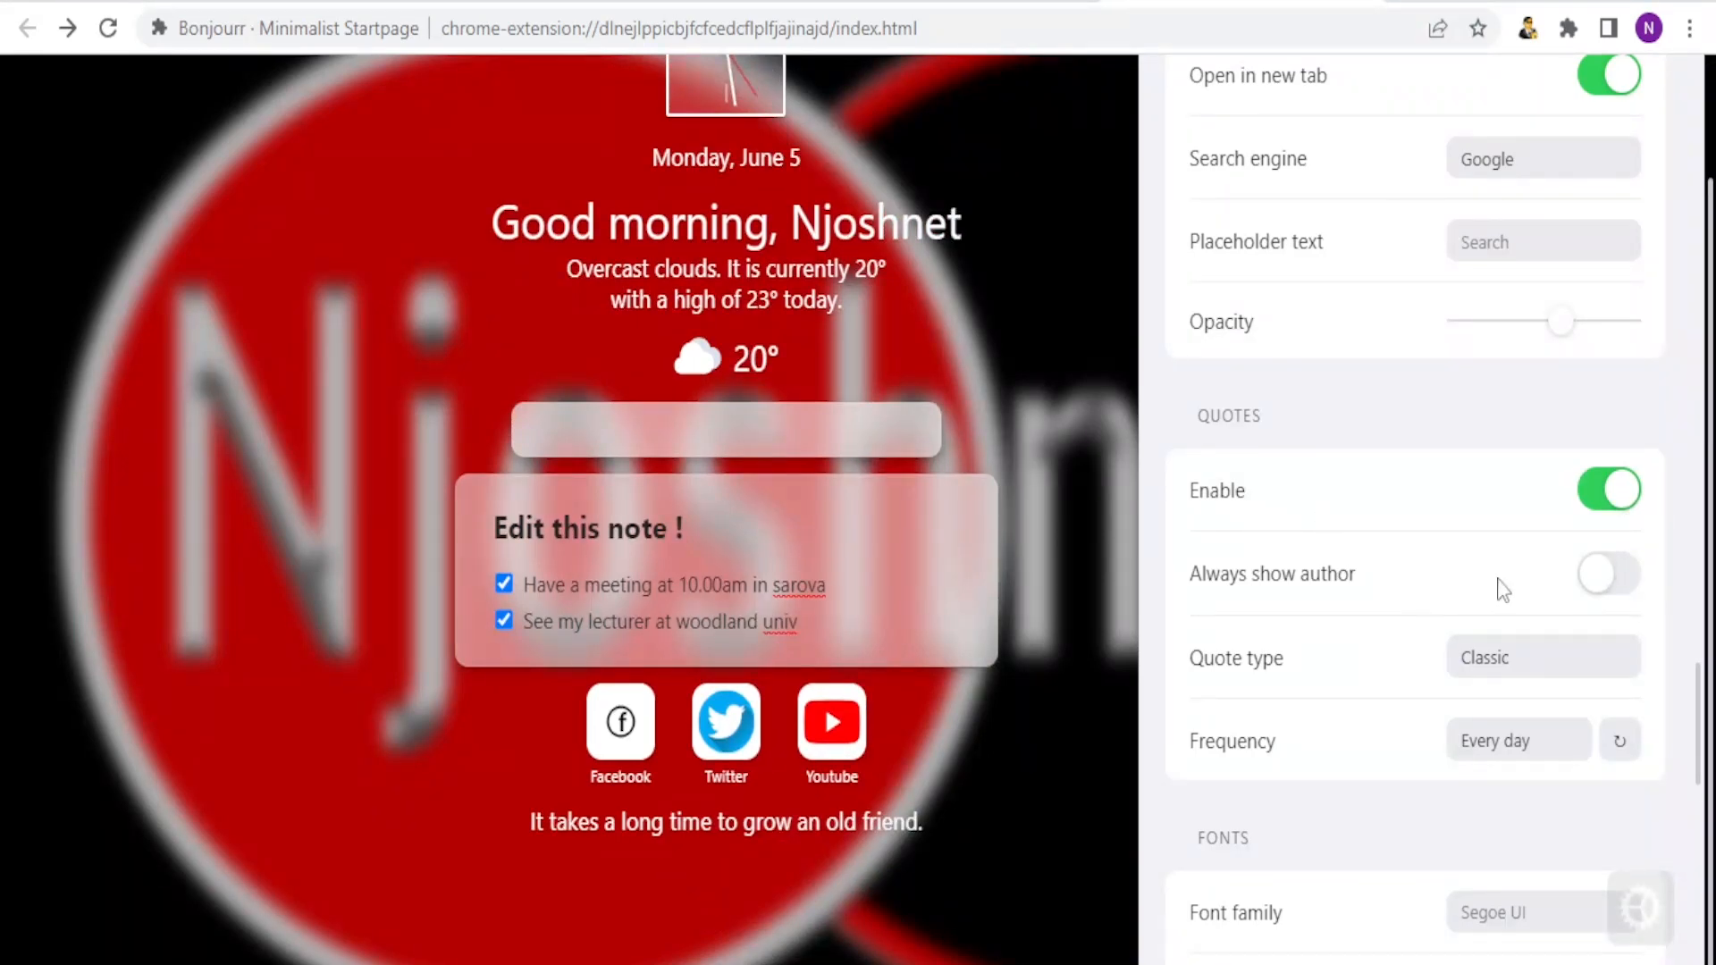
click(1616, 589)
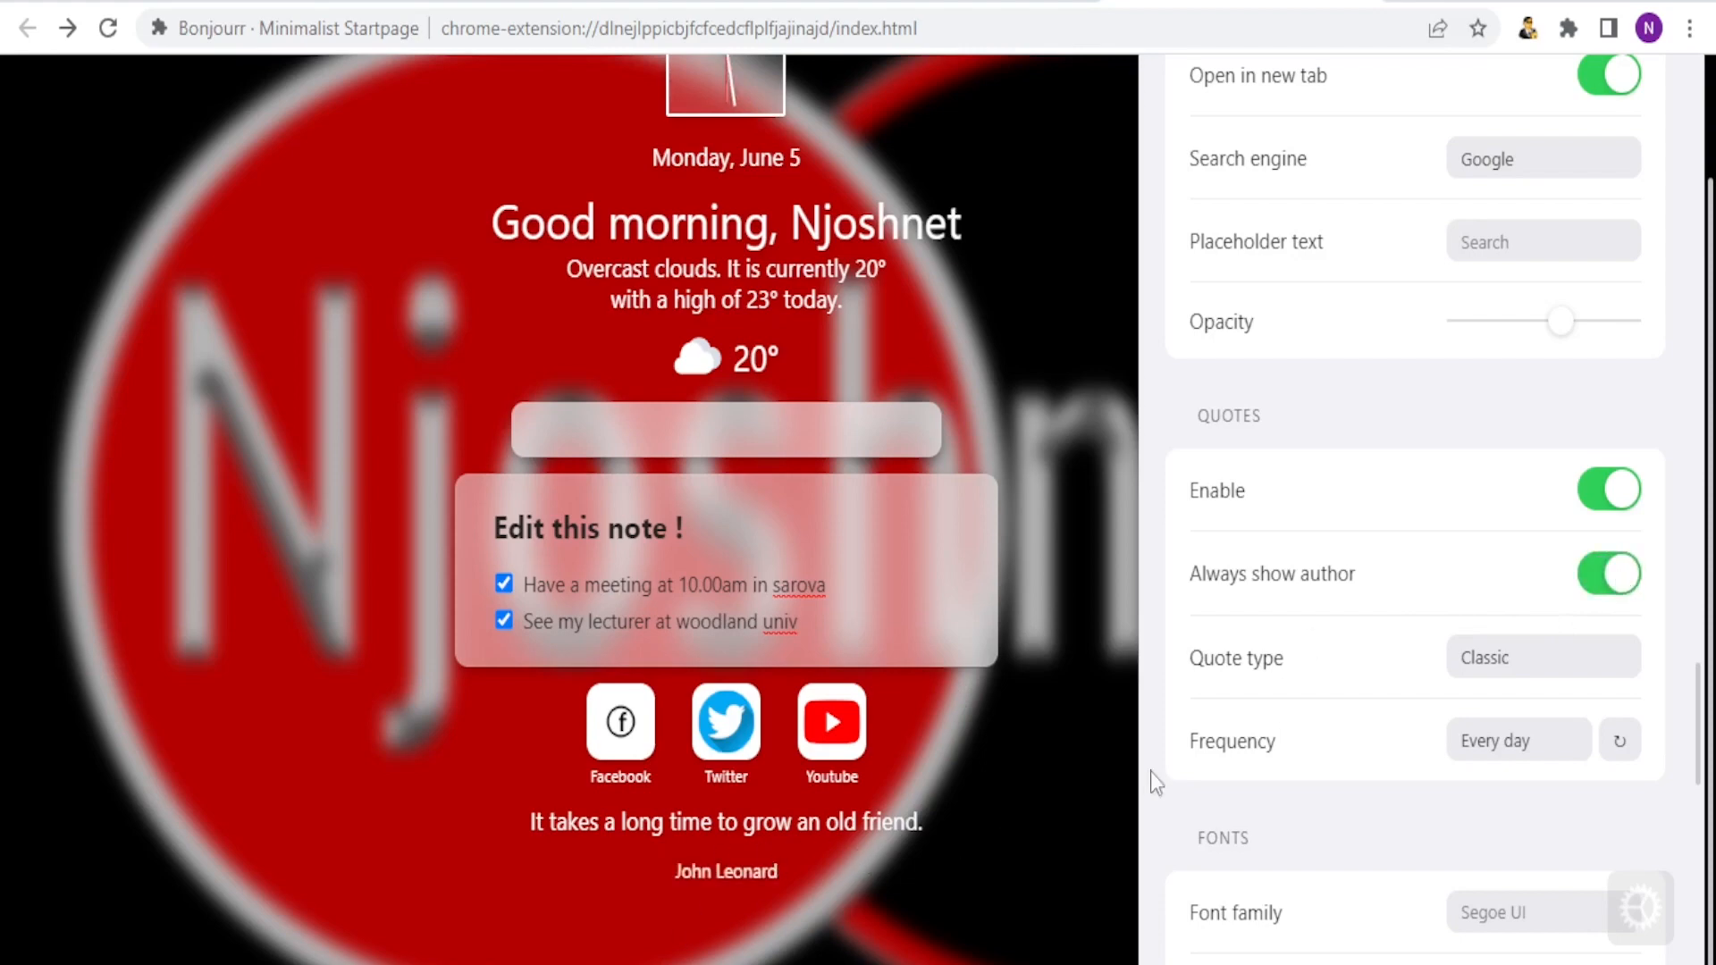
click(1617, 581)
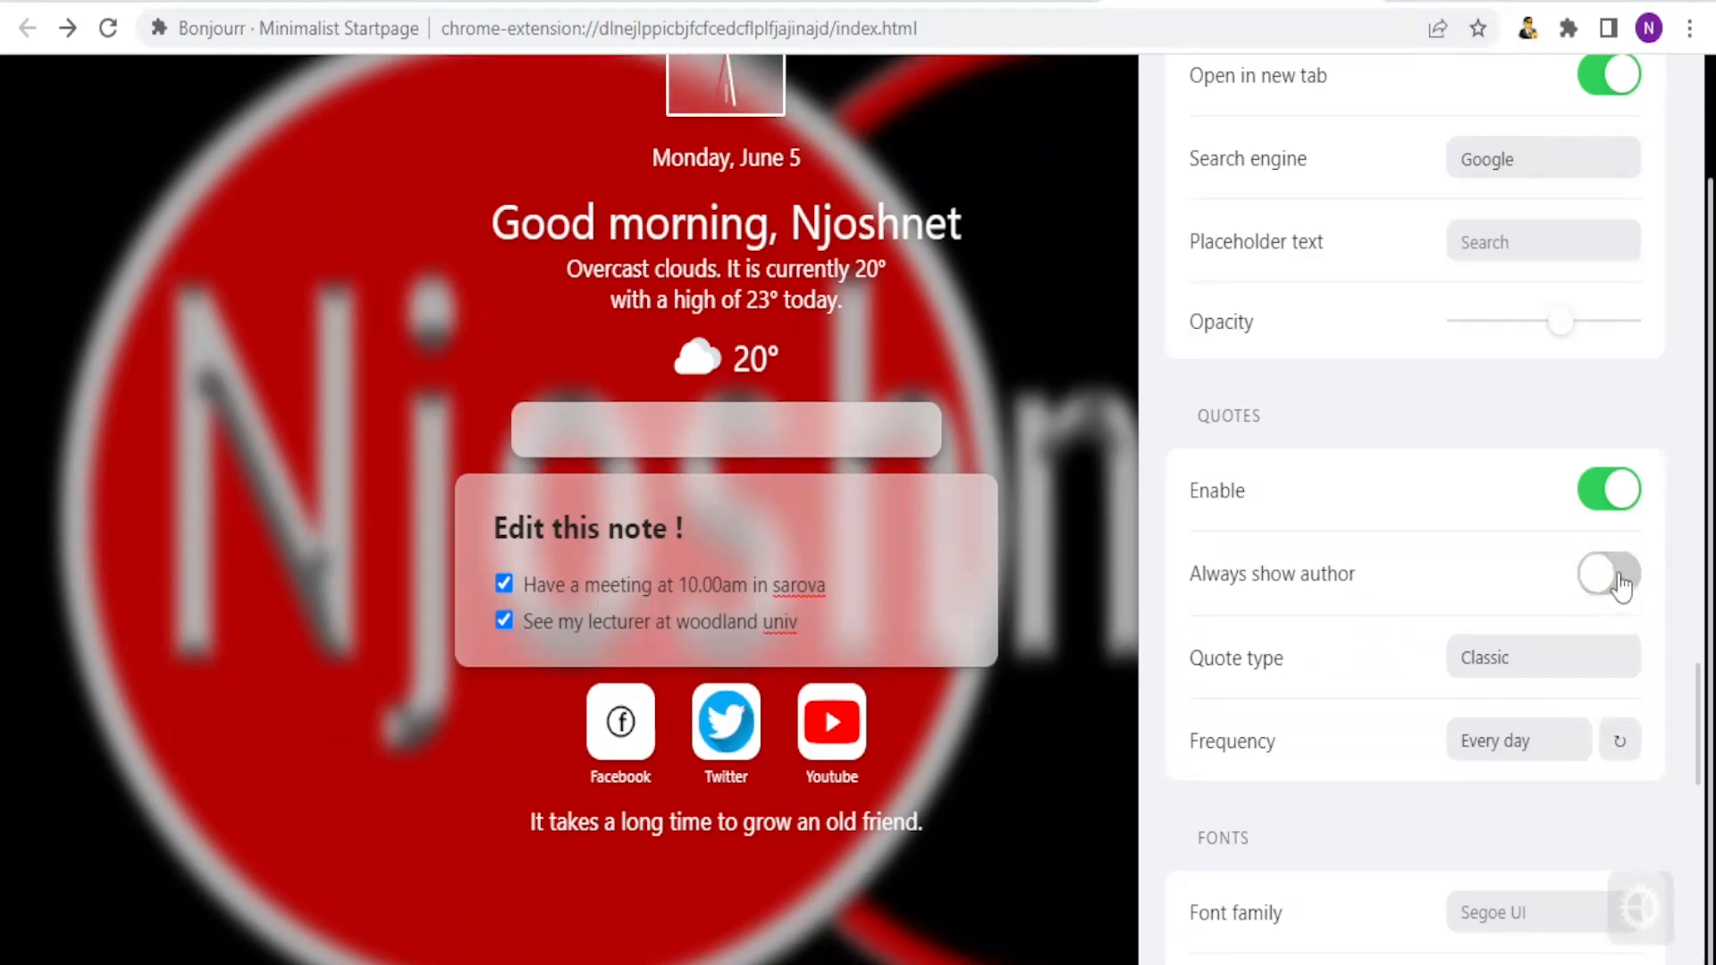
click(1619, 585)
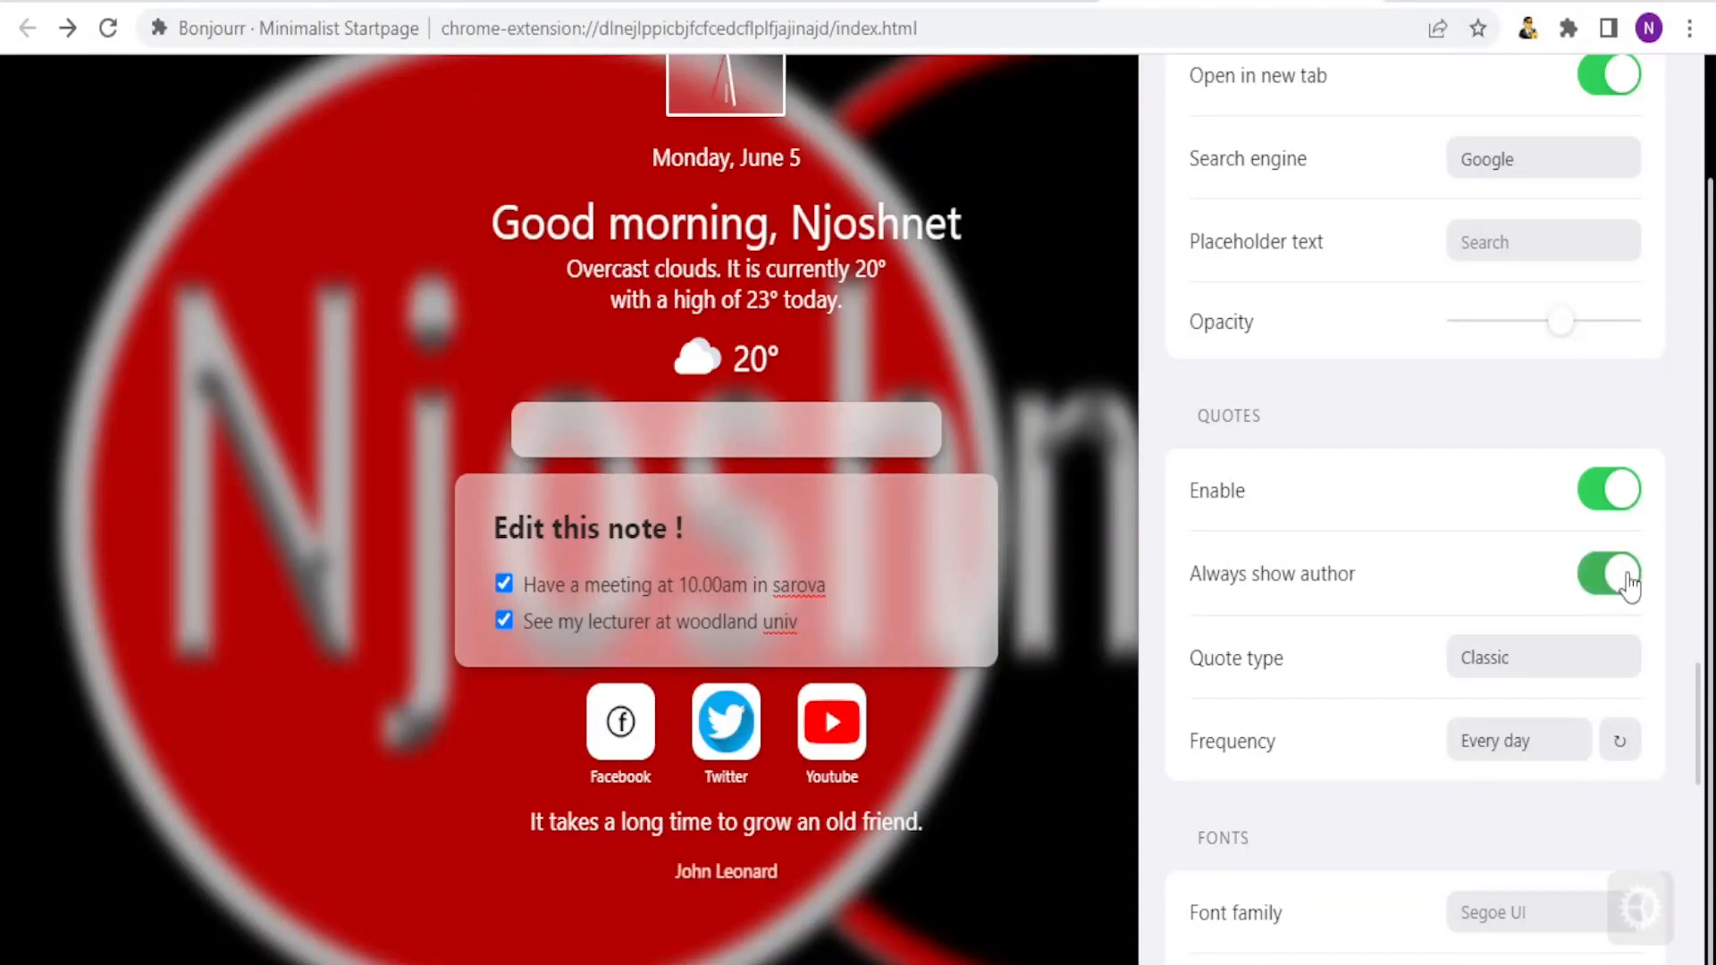
Set the quote type to Inspirobot and keep the quote frequency at every day
click(1489, 661)
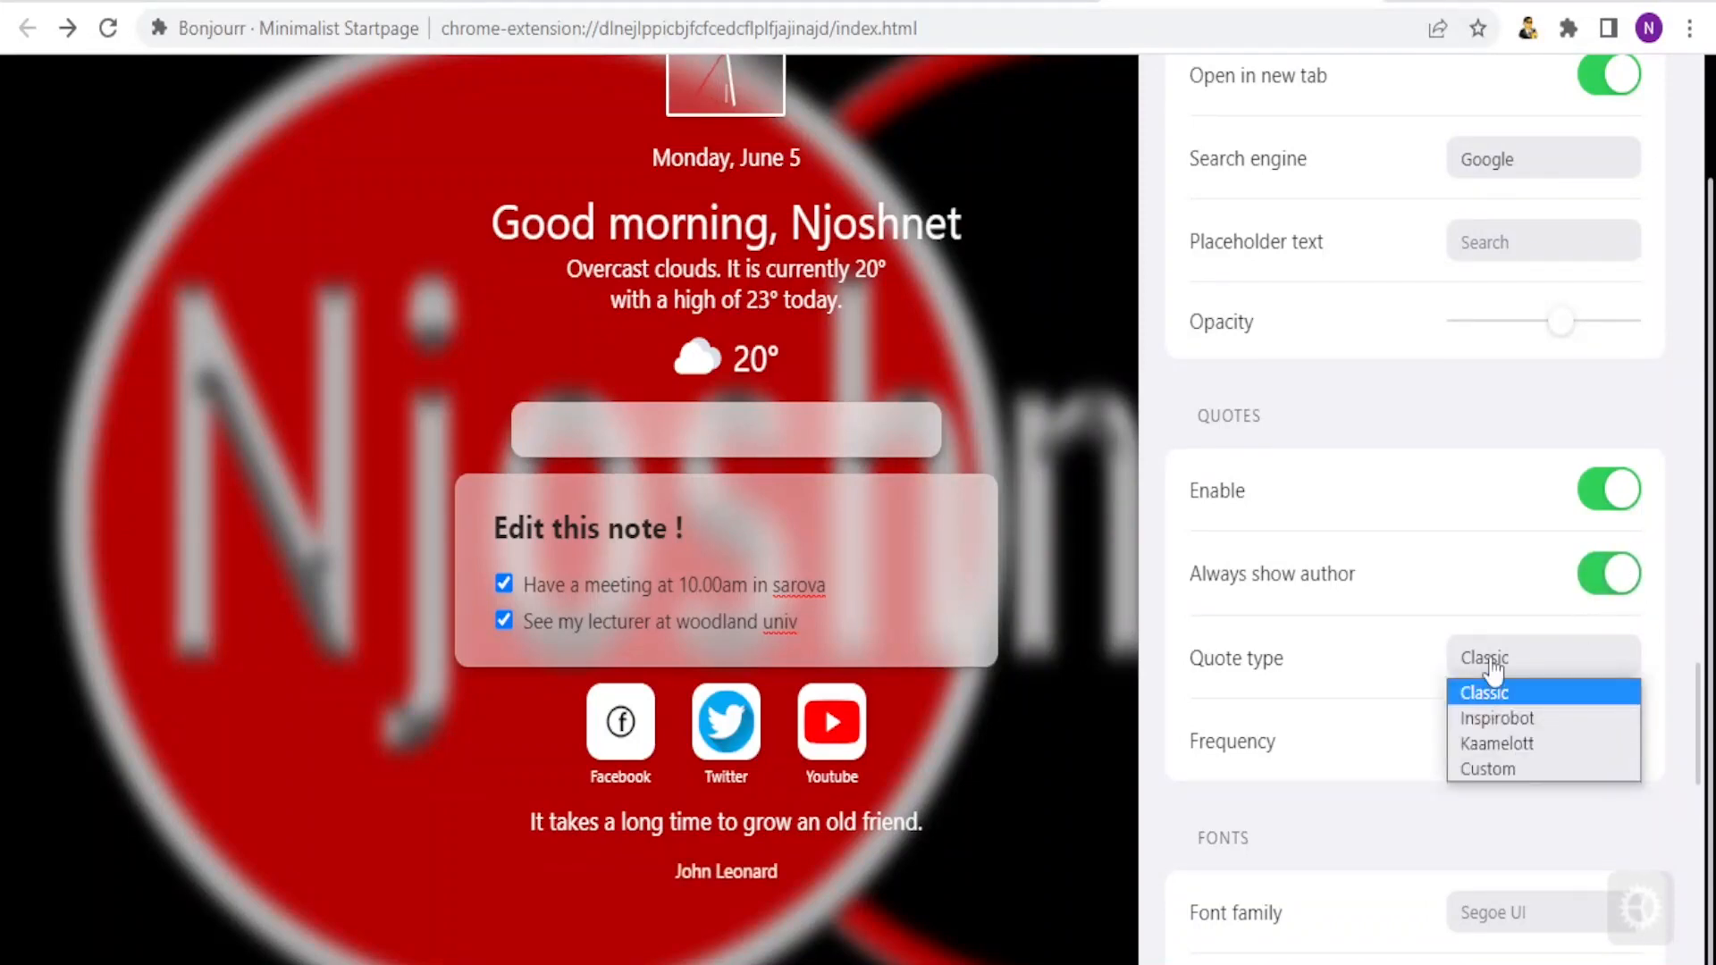
click(1513, 720)
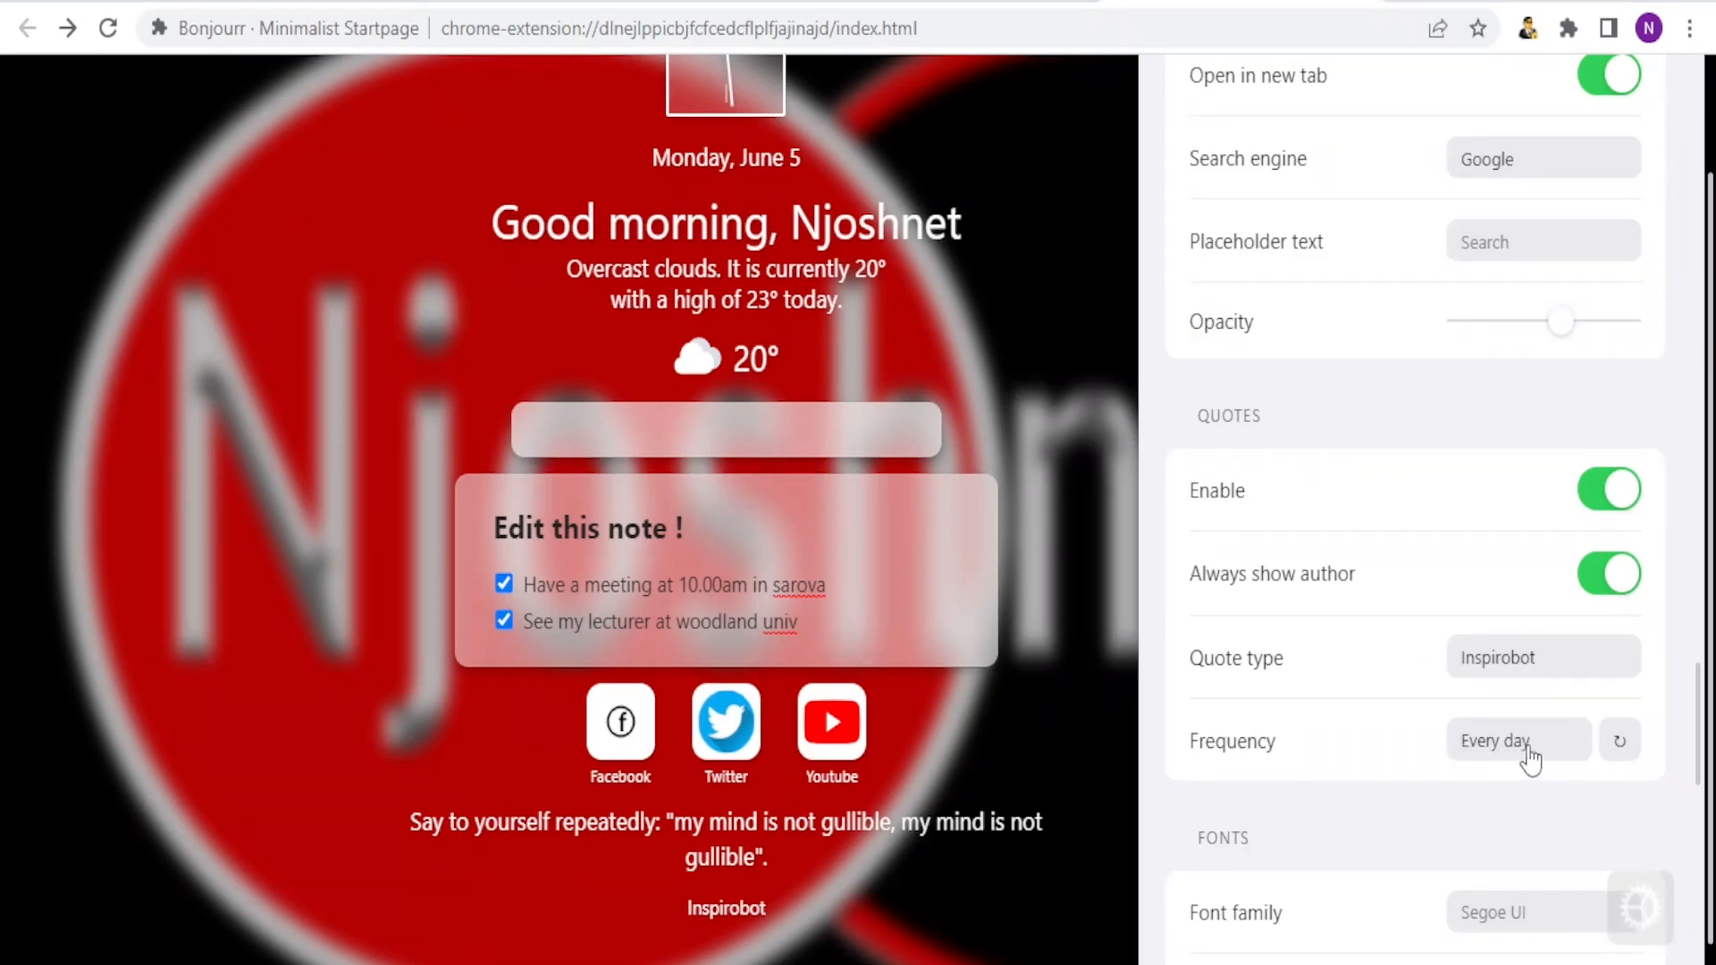
click(1562, 753)
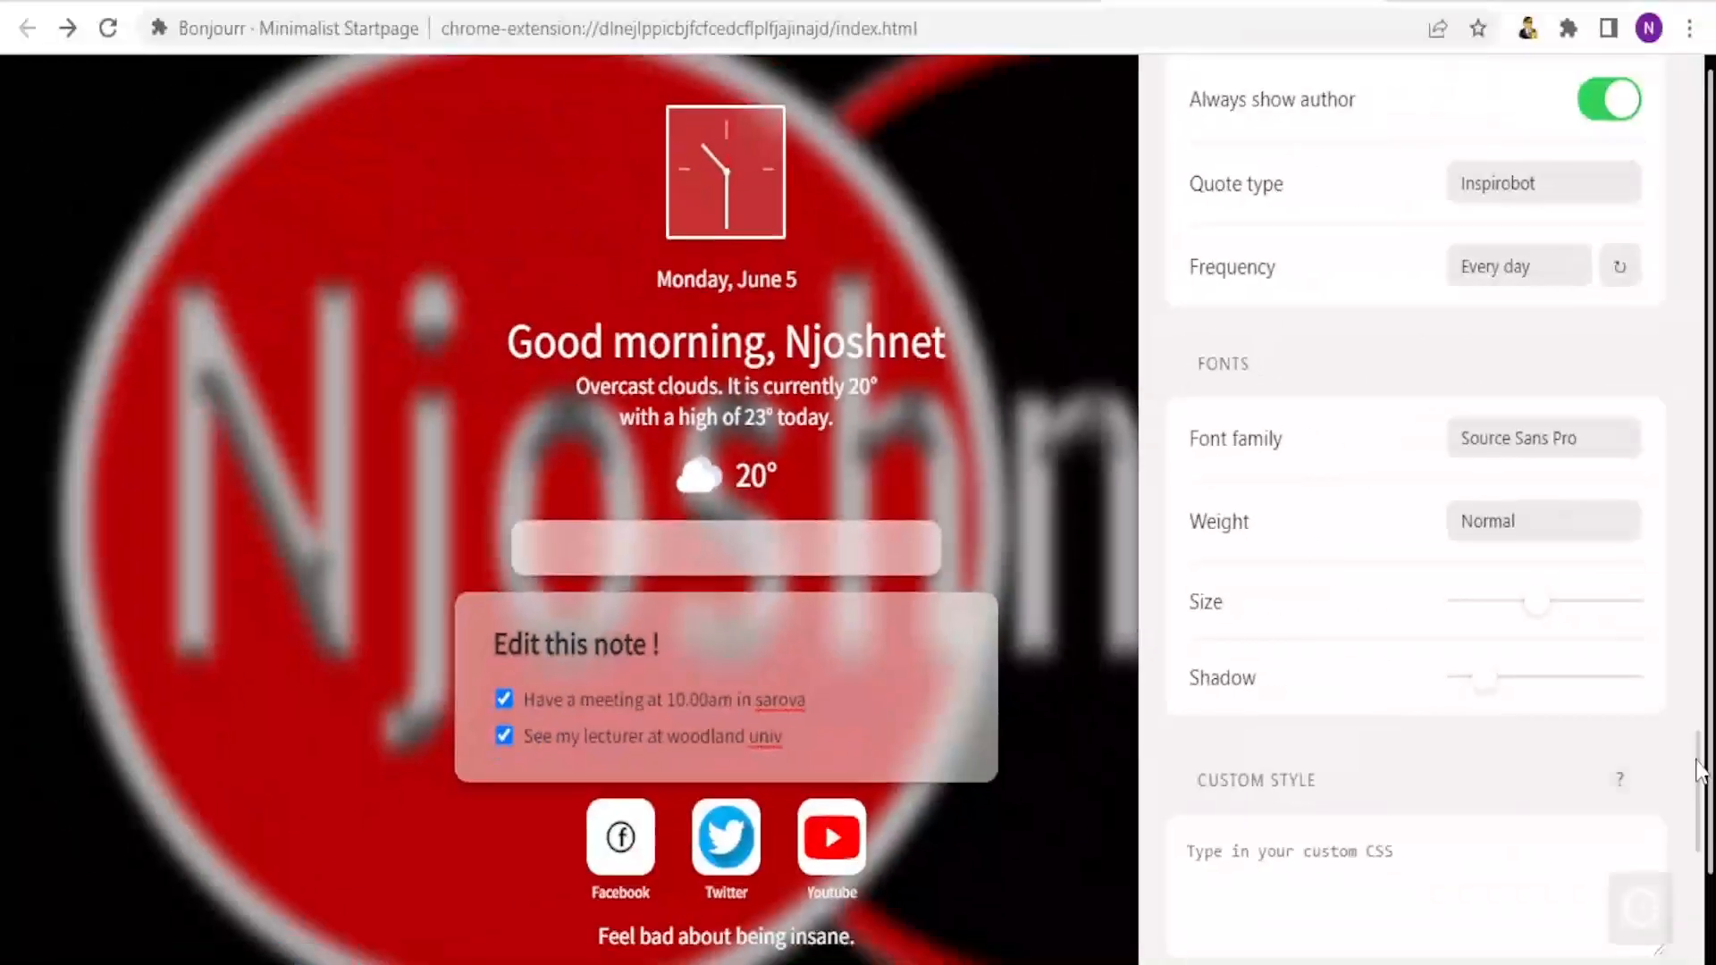
Go to the Bonjourr style snippets page and copy the whole "I want my own greeting" CSS snippet
drag(1699, 771, 1701, 855)
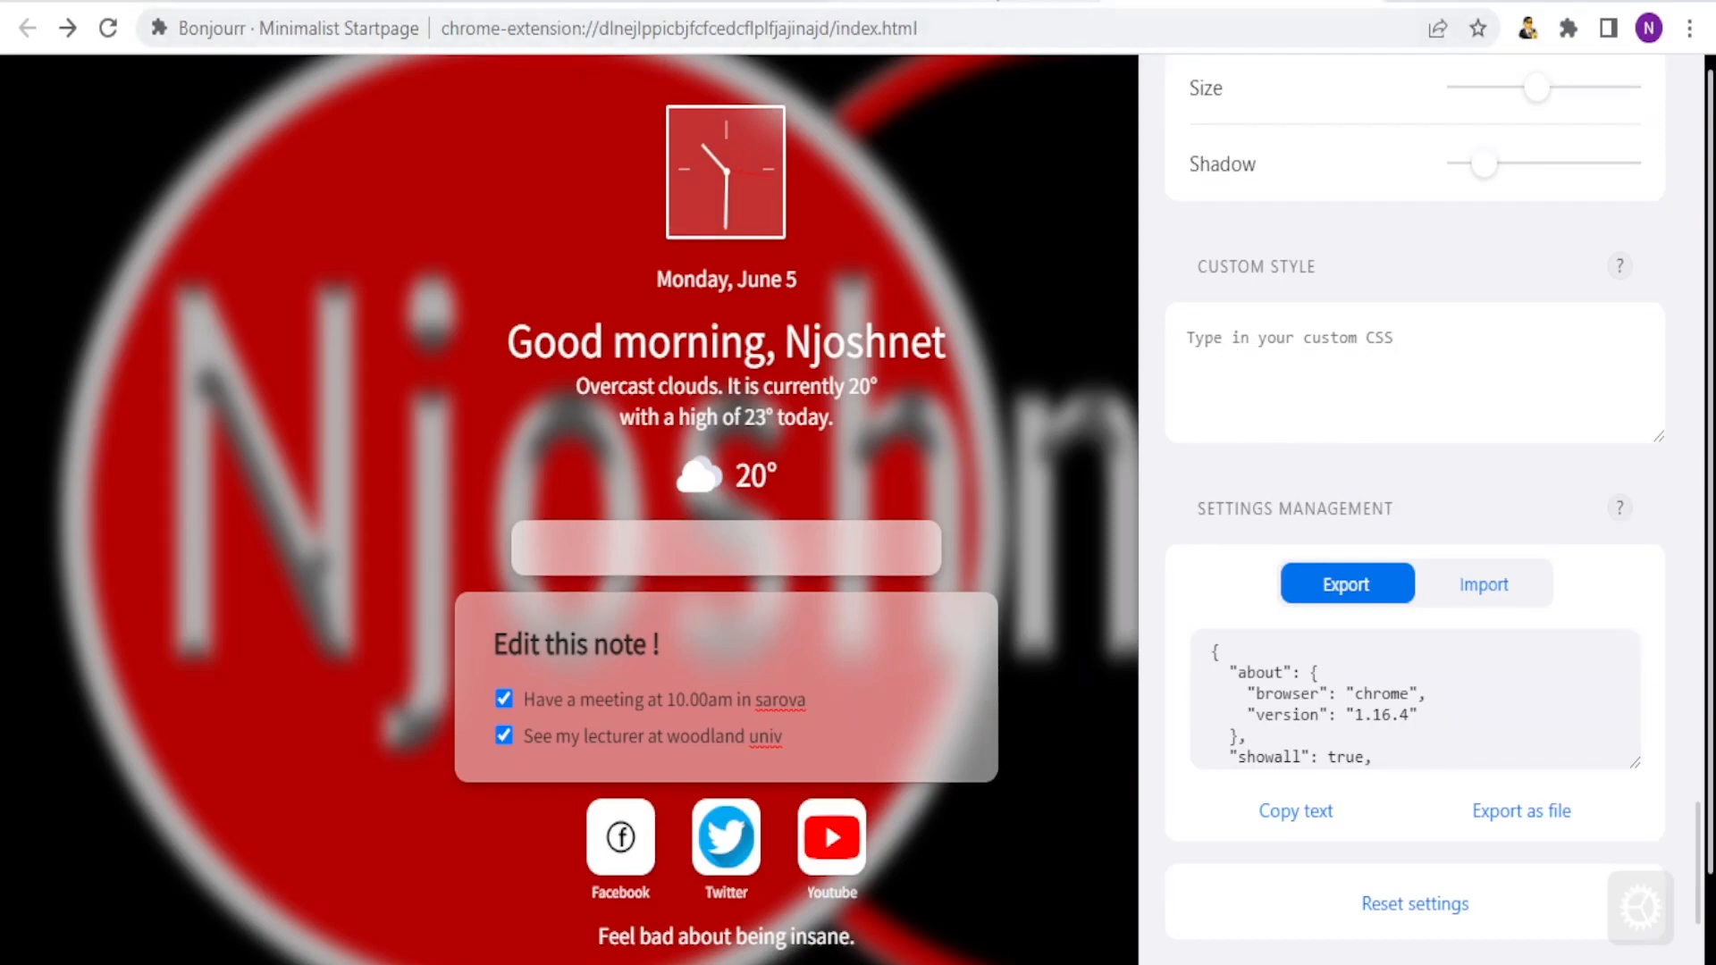
click(996, 0)
click(394, 3)
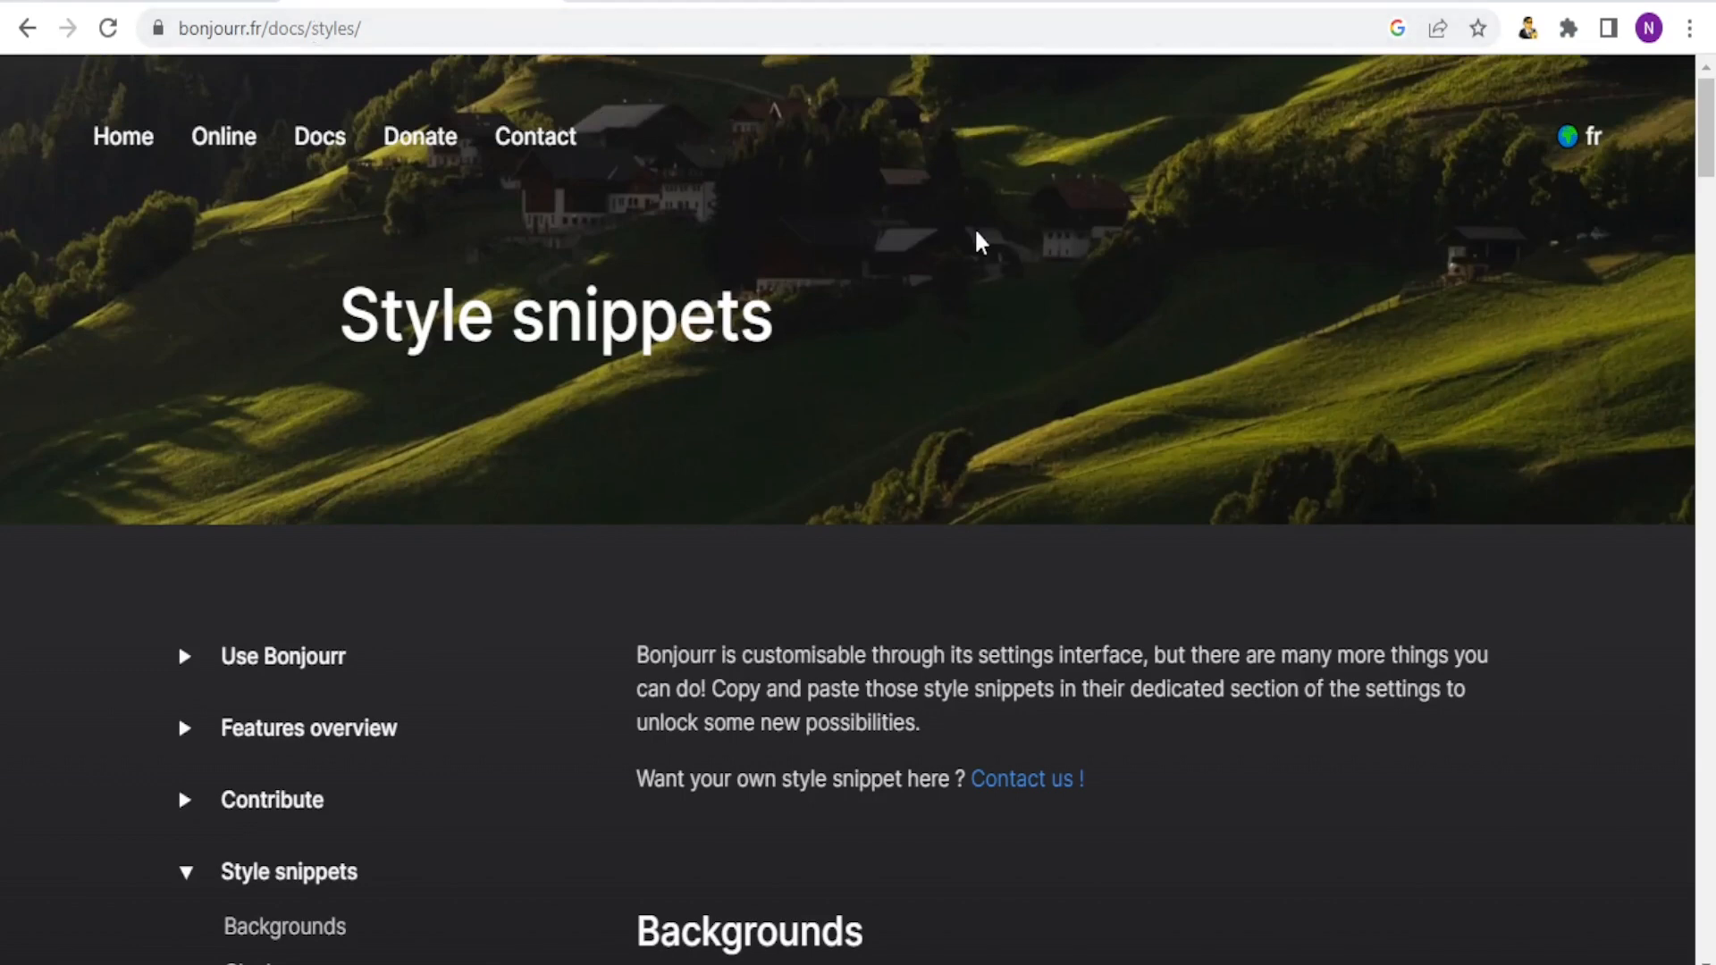
drag(1706, 140, 1710, 265)
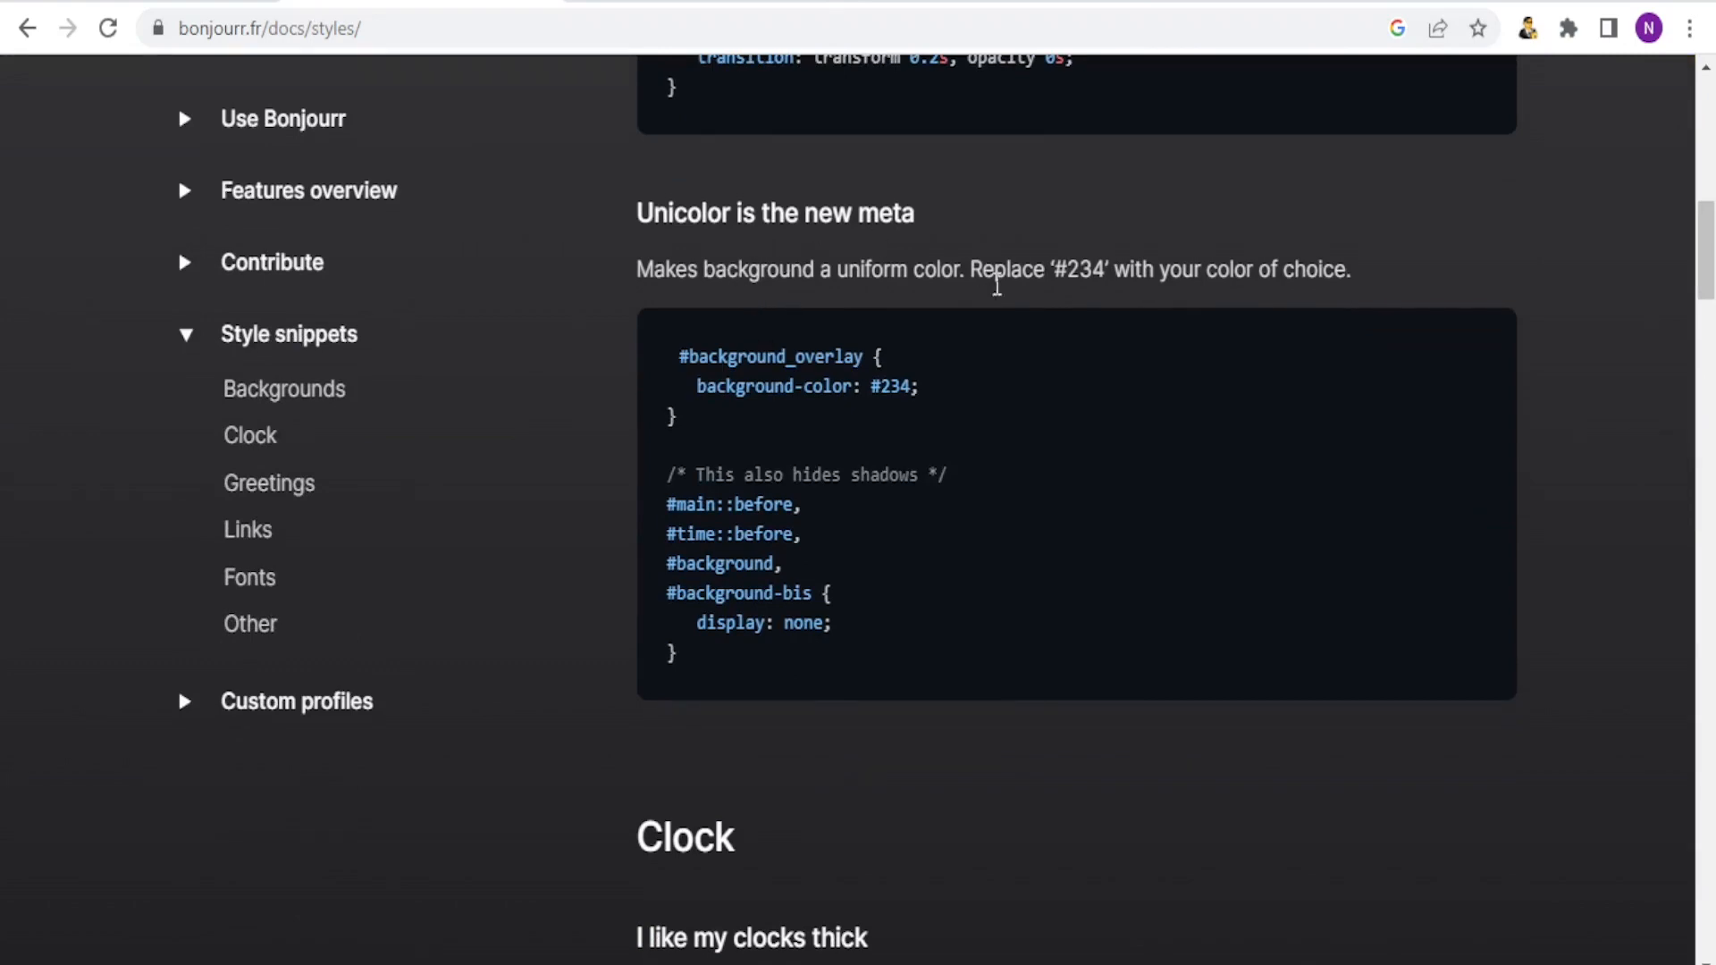
drag(1710, 242, 1708, 298)
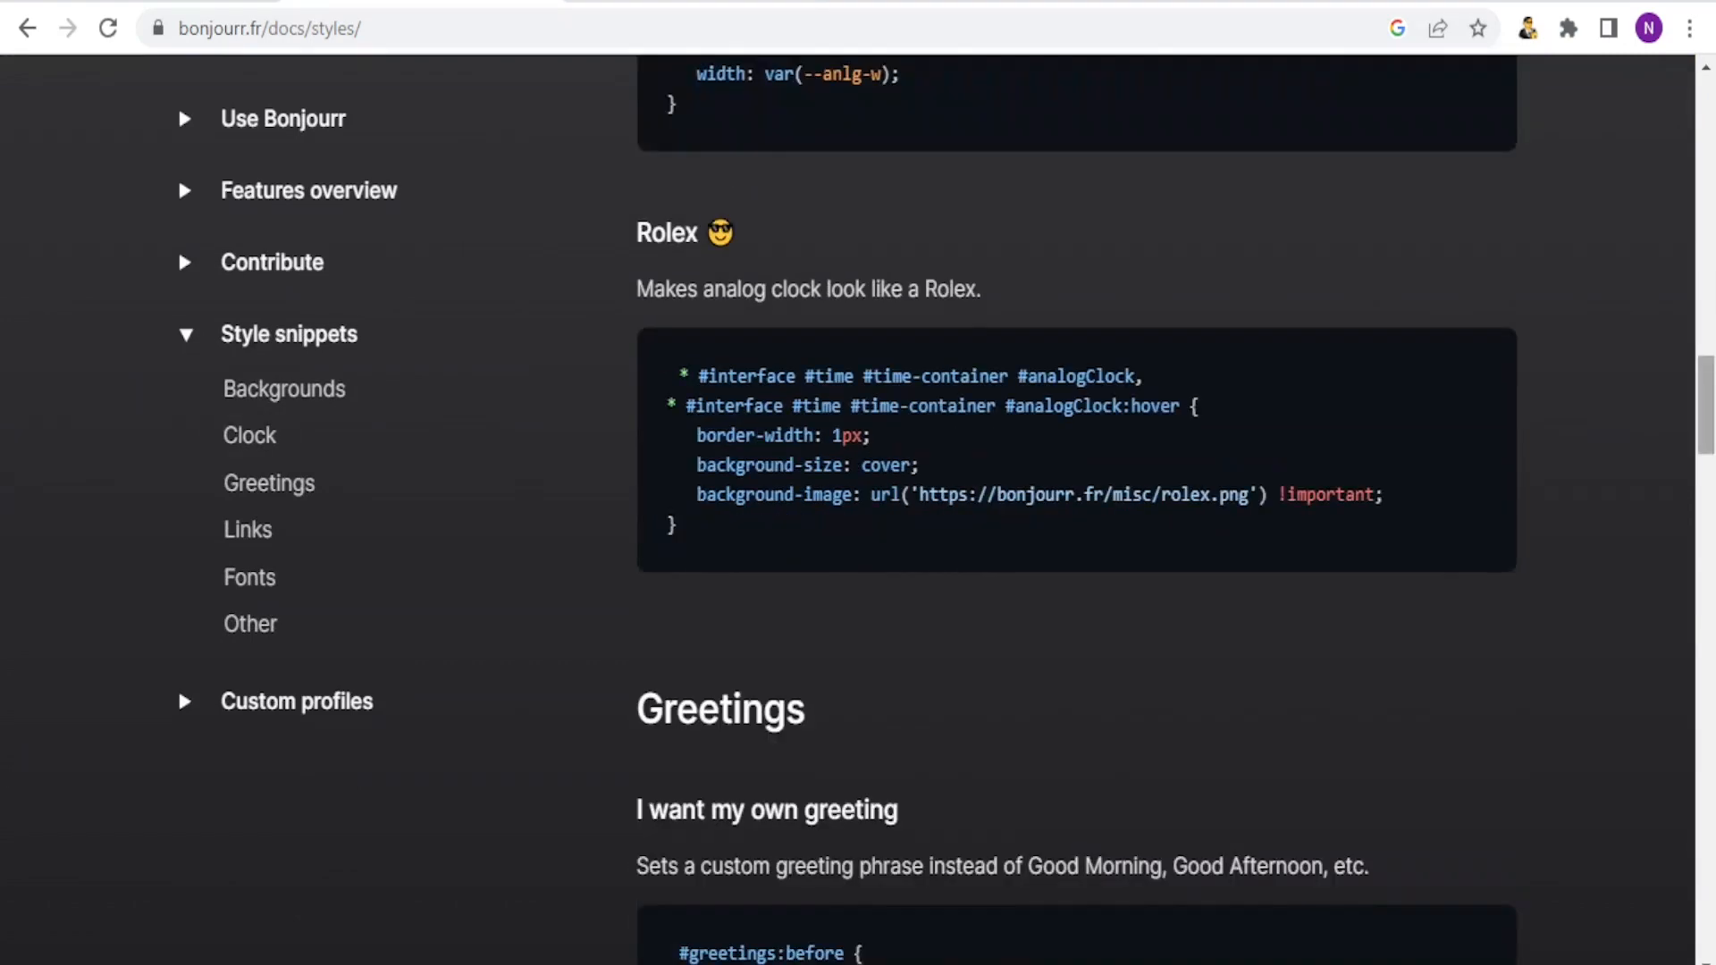
drag(1708, 383, 1708, 438)
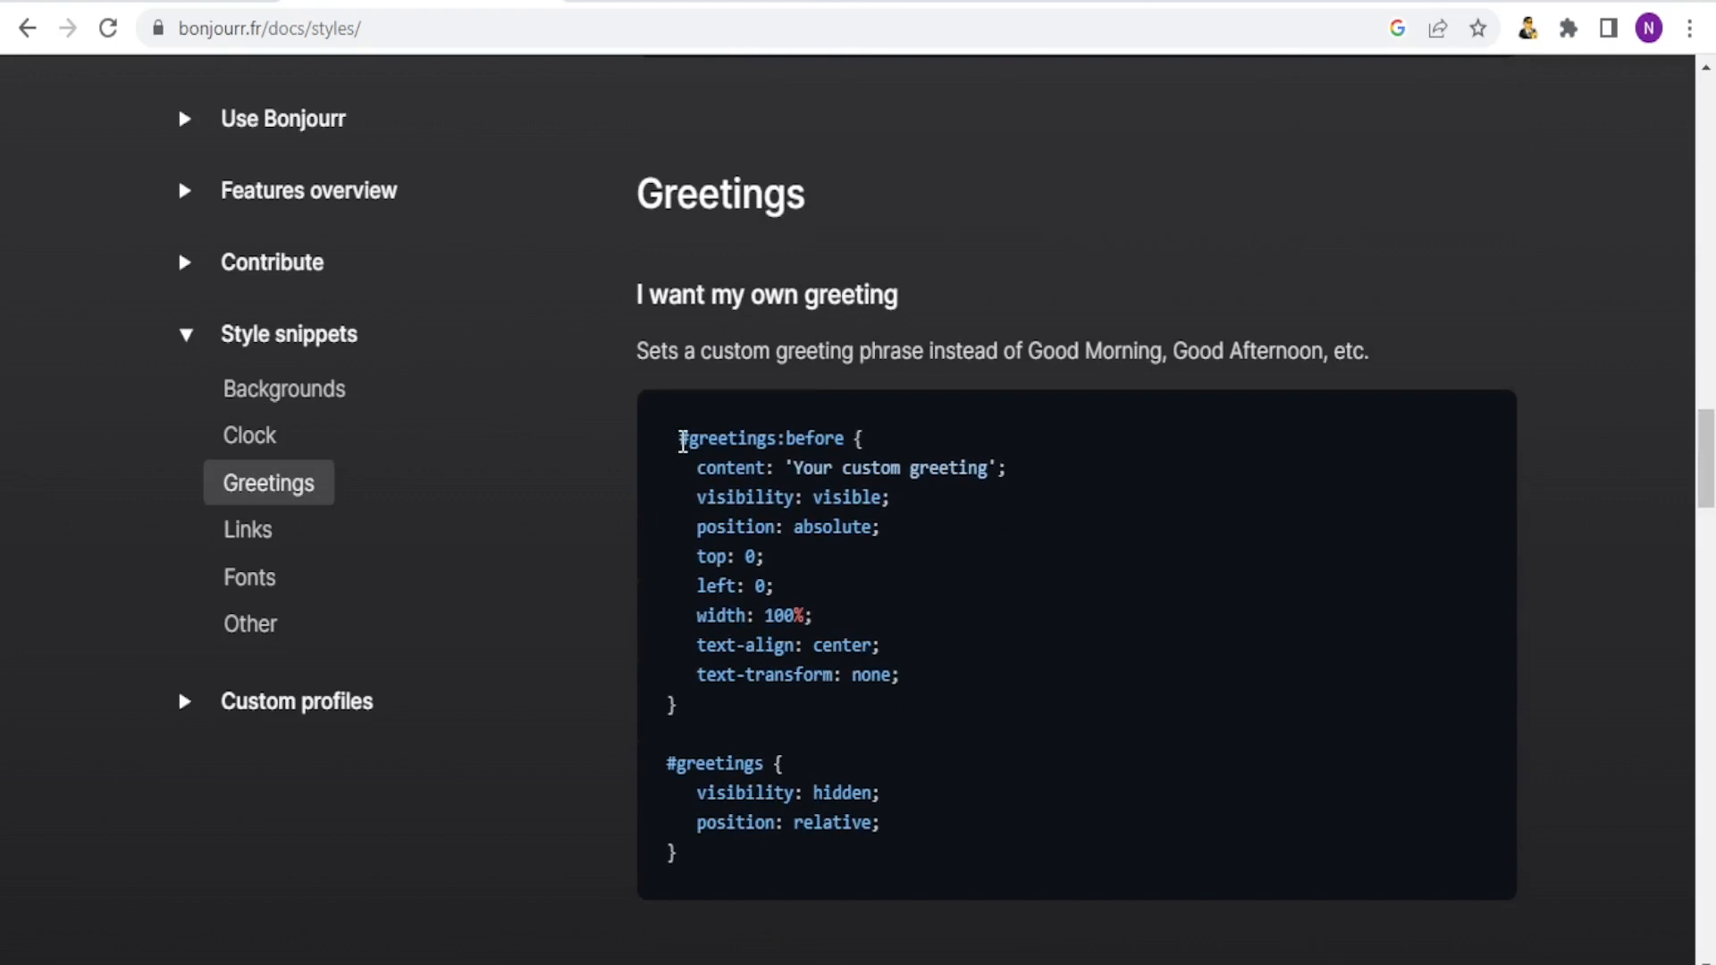
drag(681, 440, 798, 871)
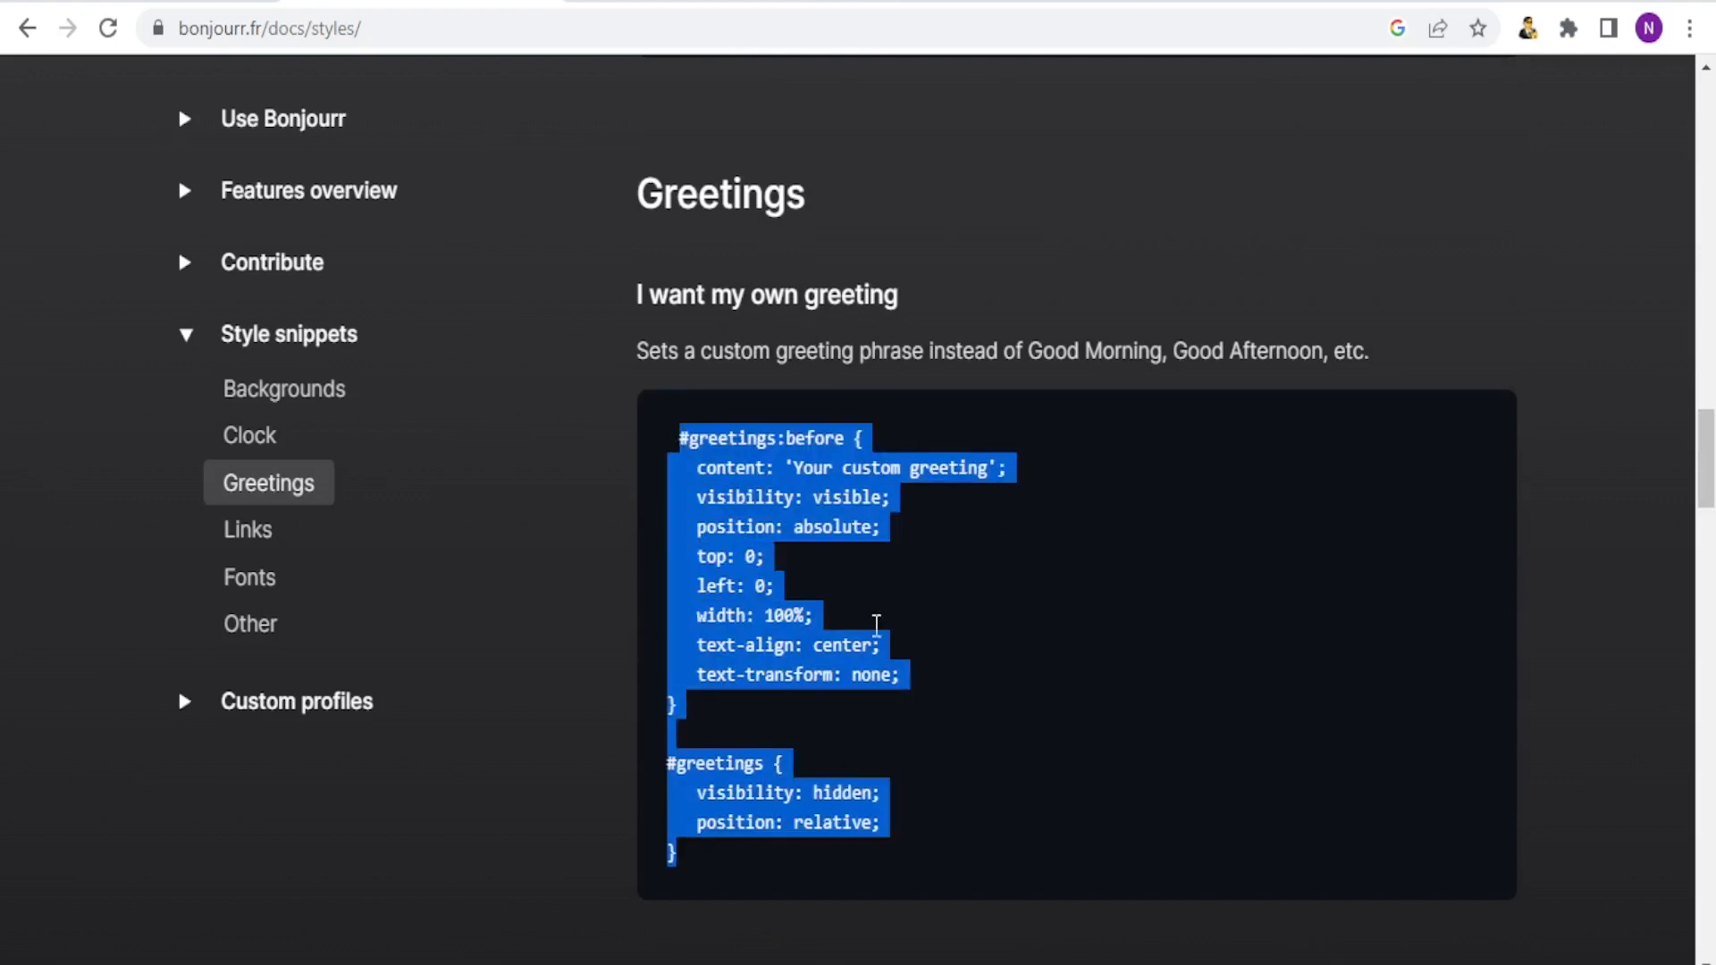
Return to the start page, paste the greeting snippet into the custom style CSS, and switch settings management to import
click(1244, 2)
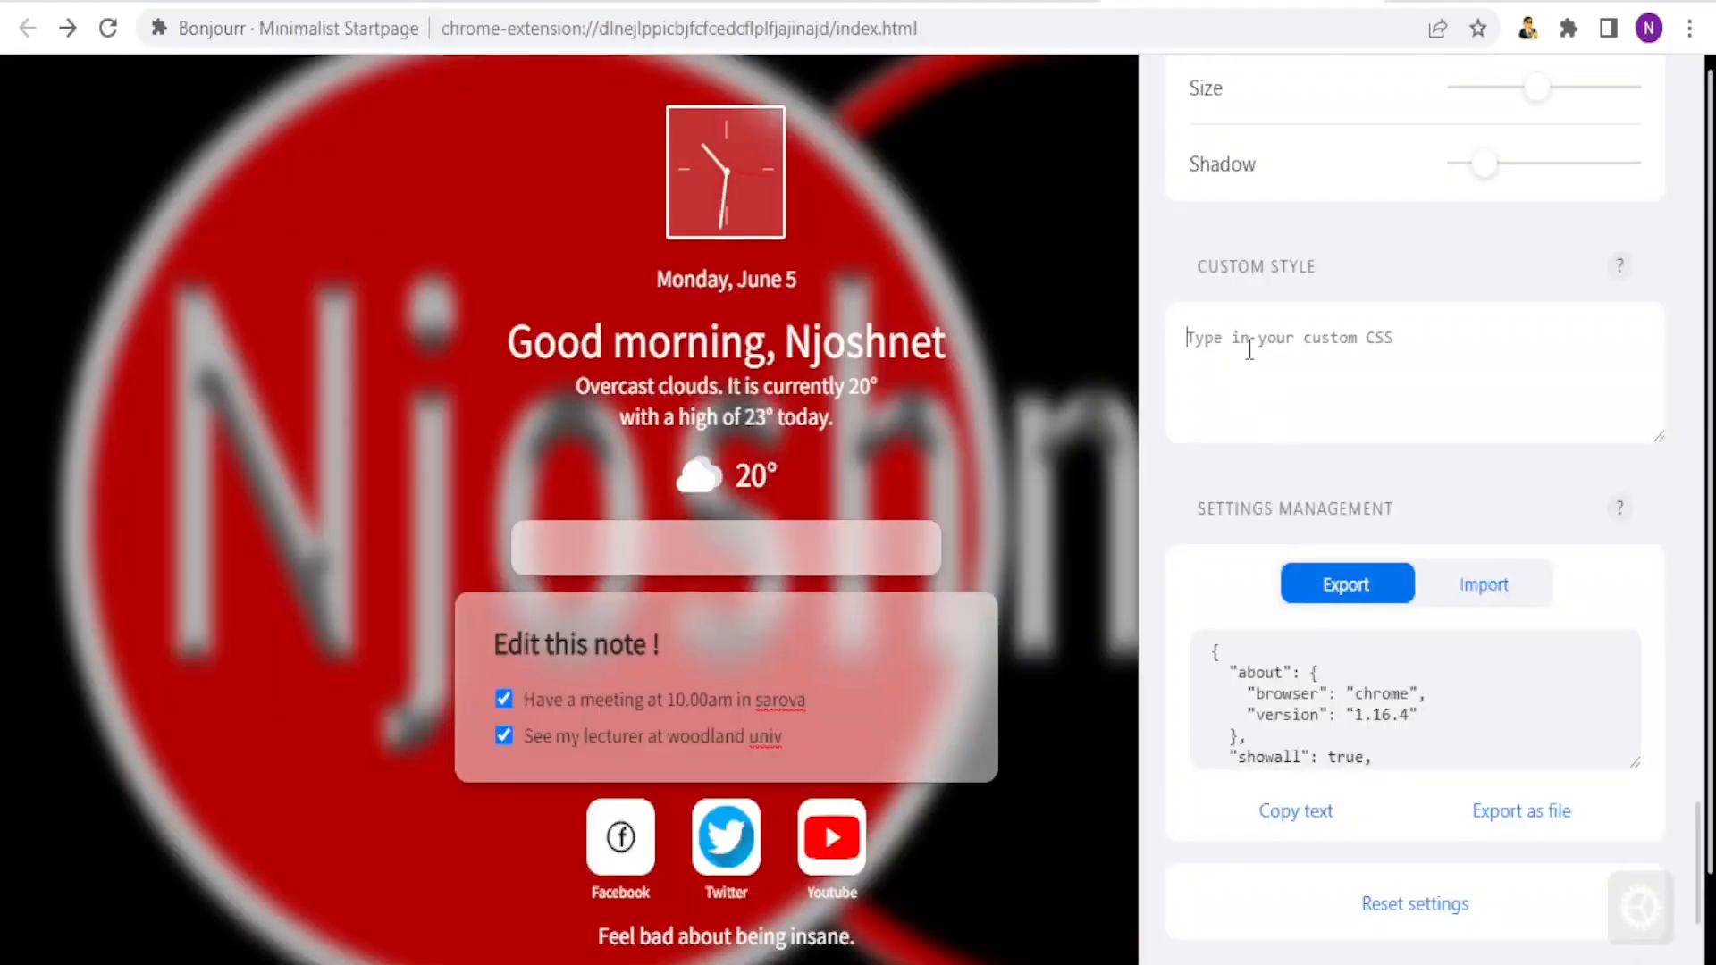
click(1249, 348)
key(ctrl+v)
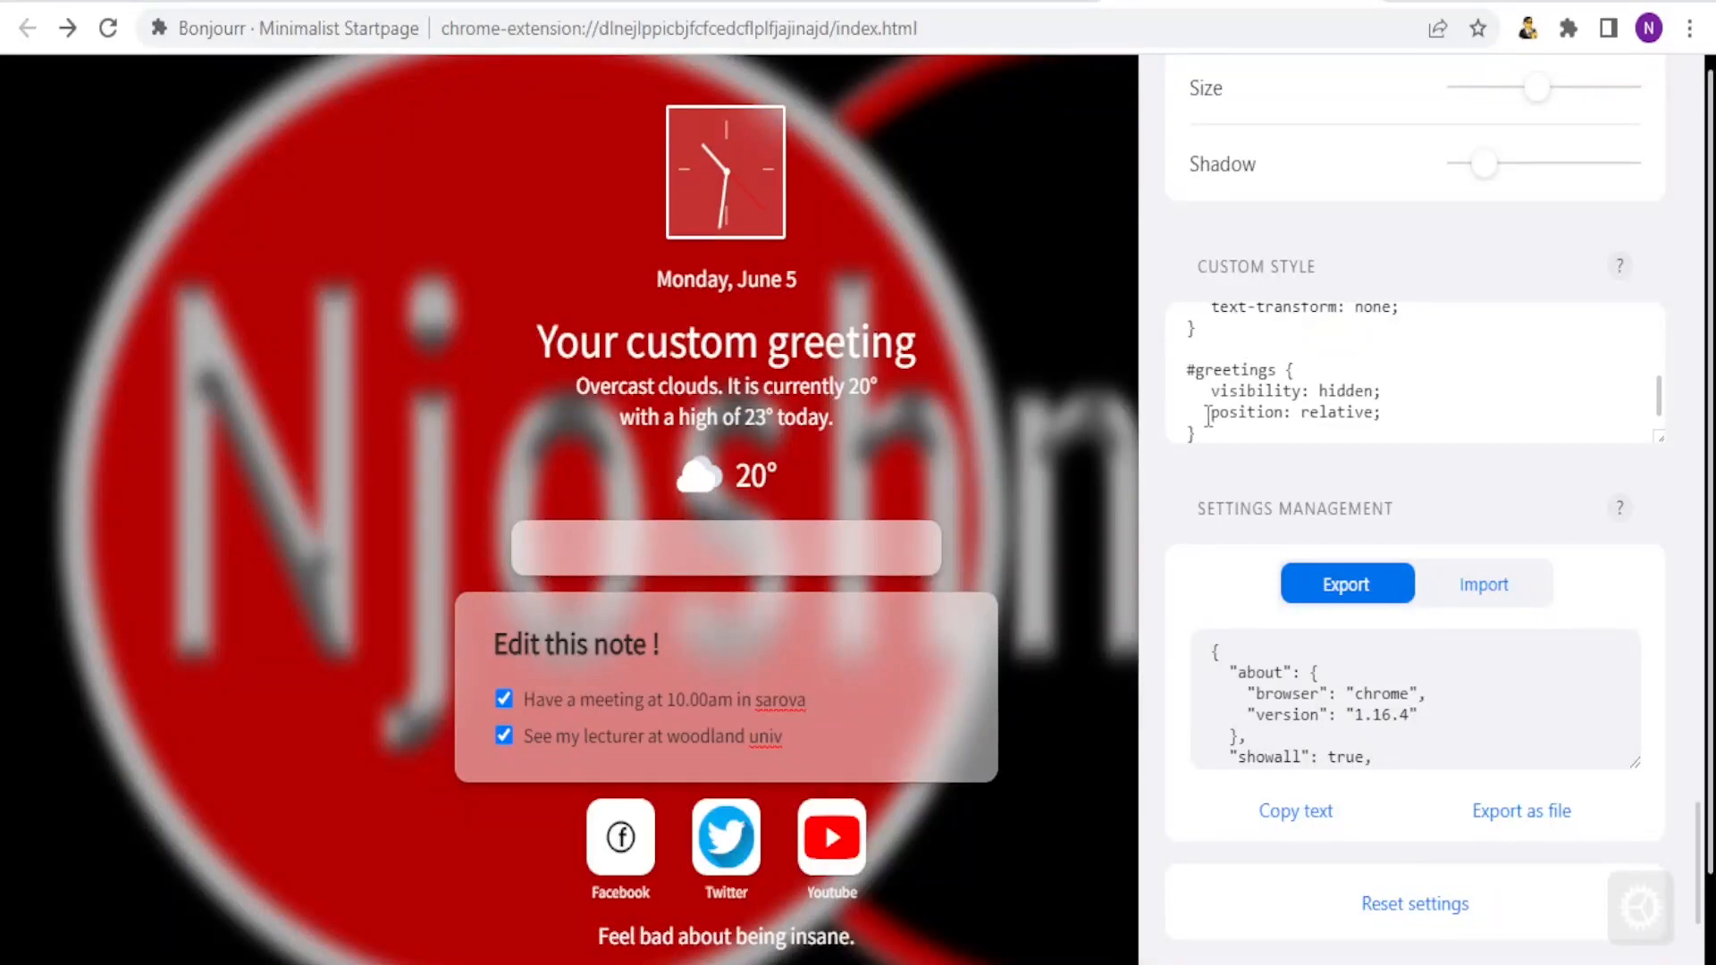
click(1483, 584)
Replace the greeting text in the custom CSS with "Welcome to Njoshnet Production" and look over the finished start page
scroll(1654, 346, up, 3)
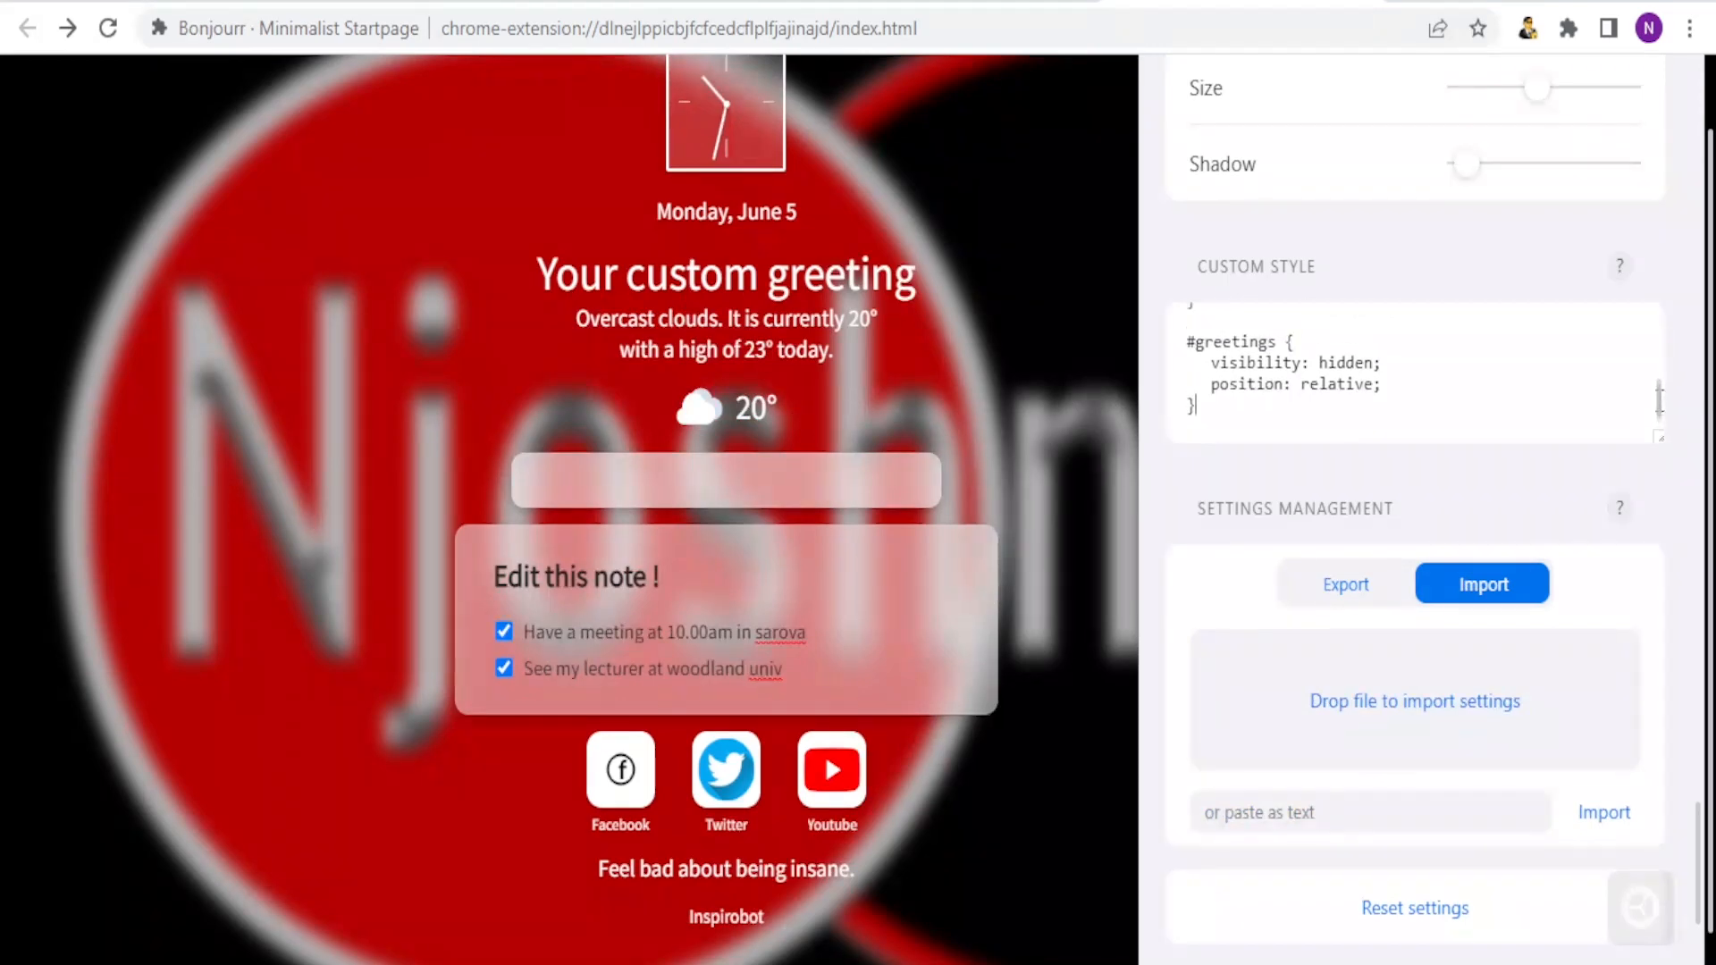
scroll(1653, 339, up, 2)
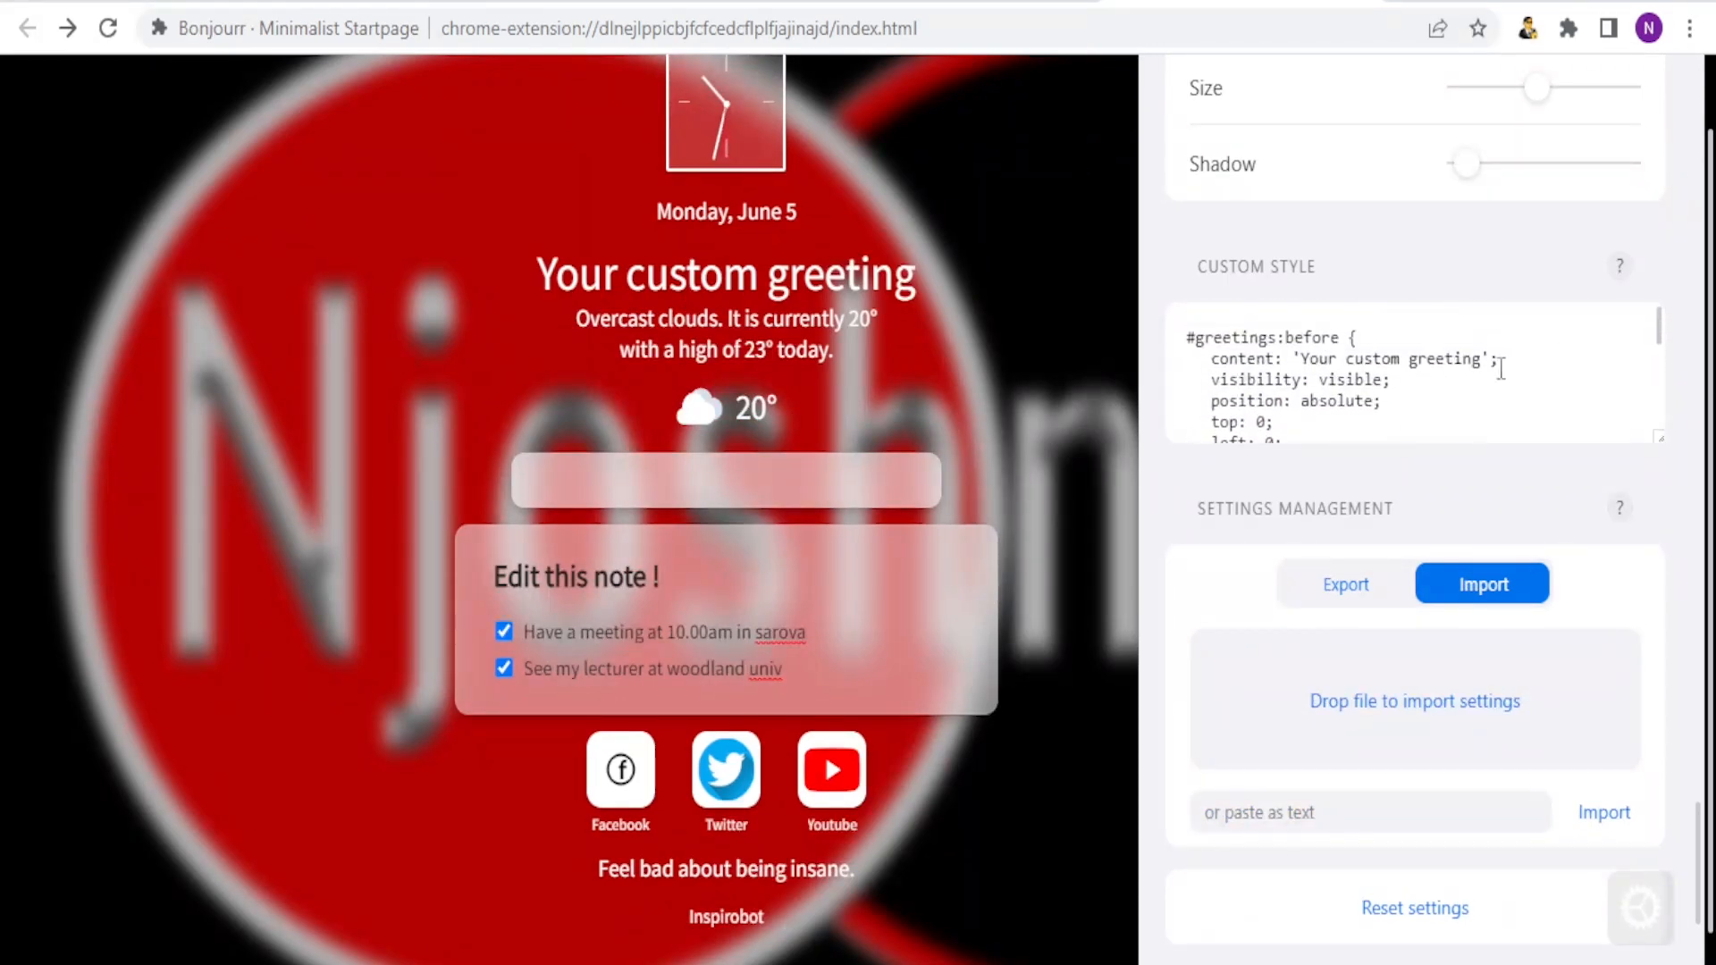
drag(1481, 360, 1309, 360)
text(We)
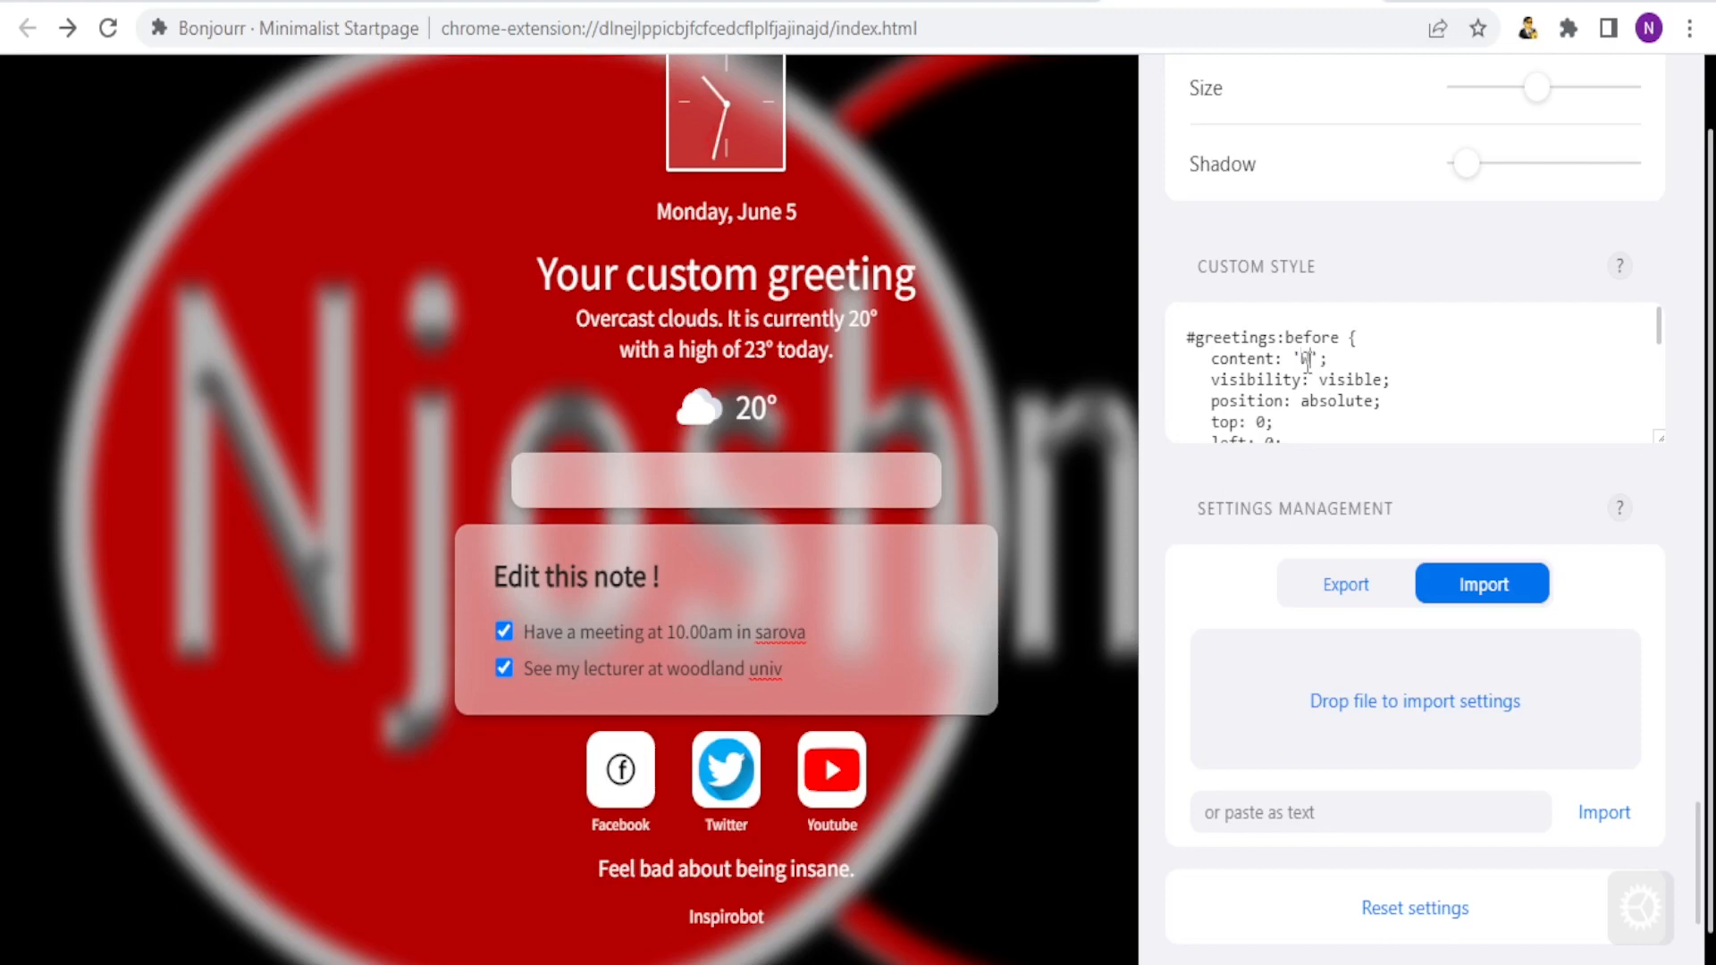
text(lcome to N)
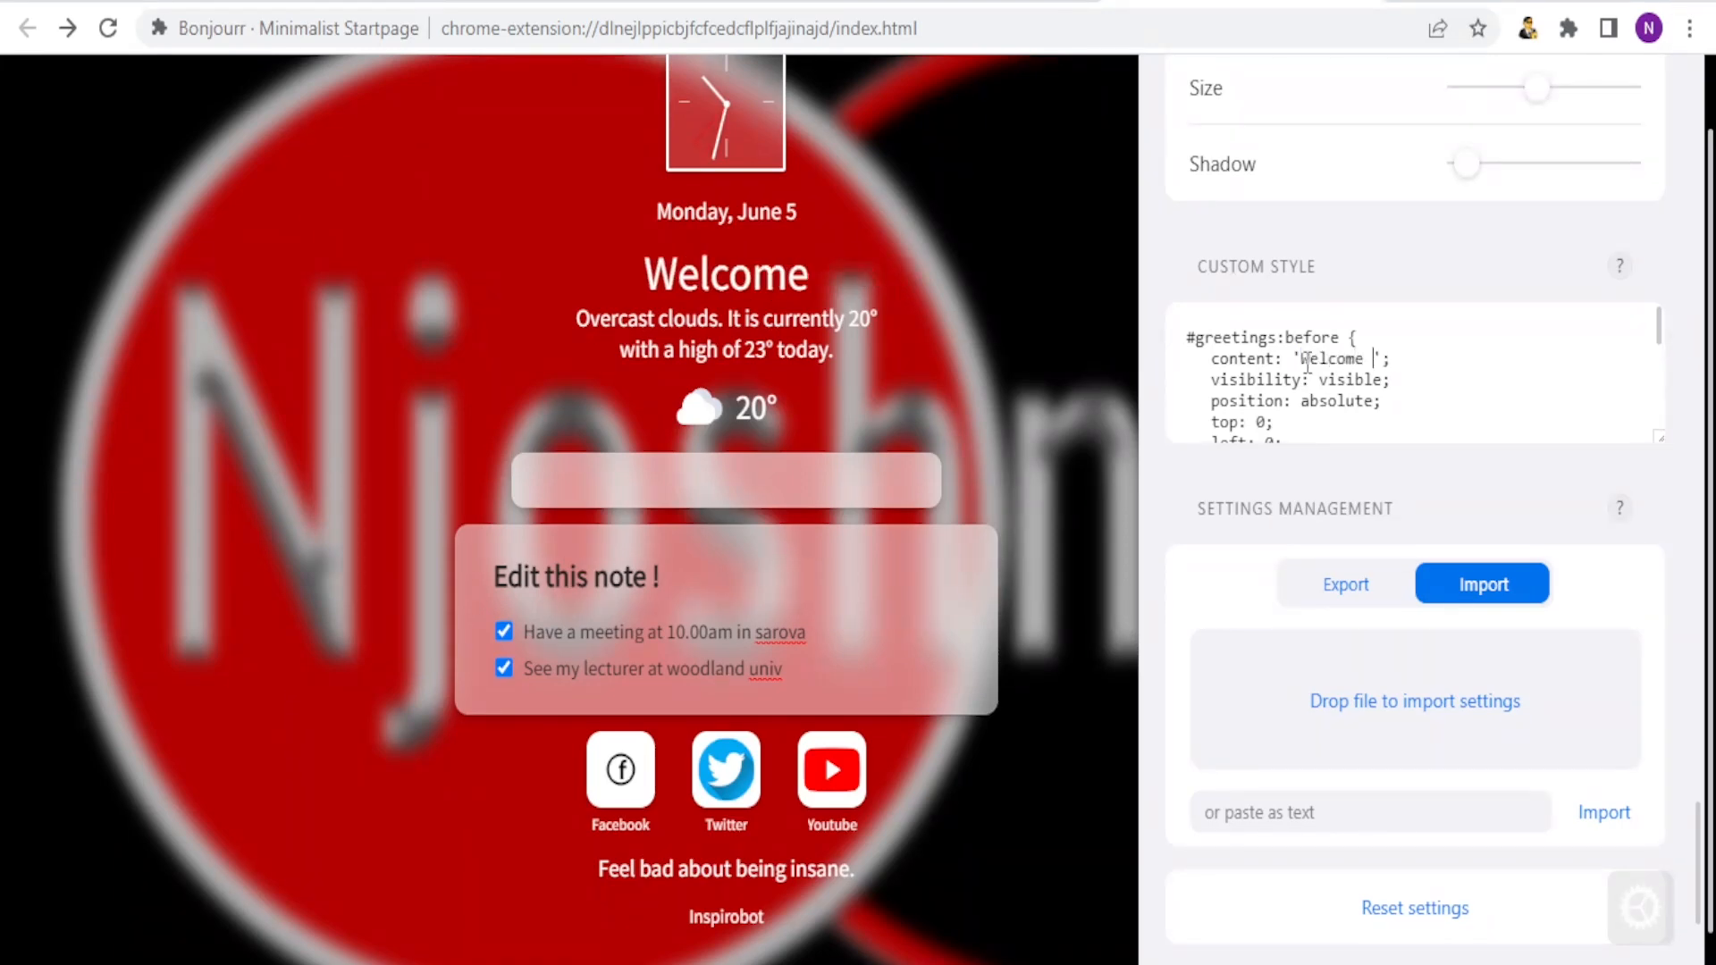
text(joshnet)
text( Product)
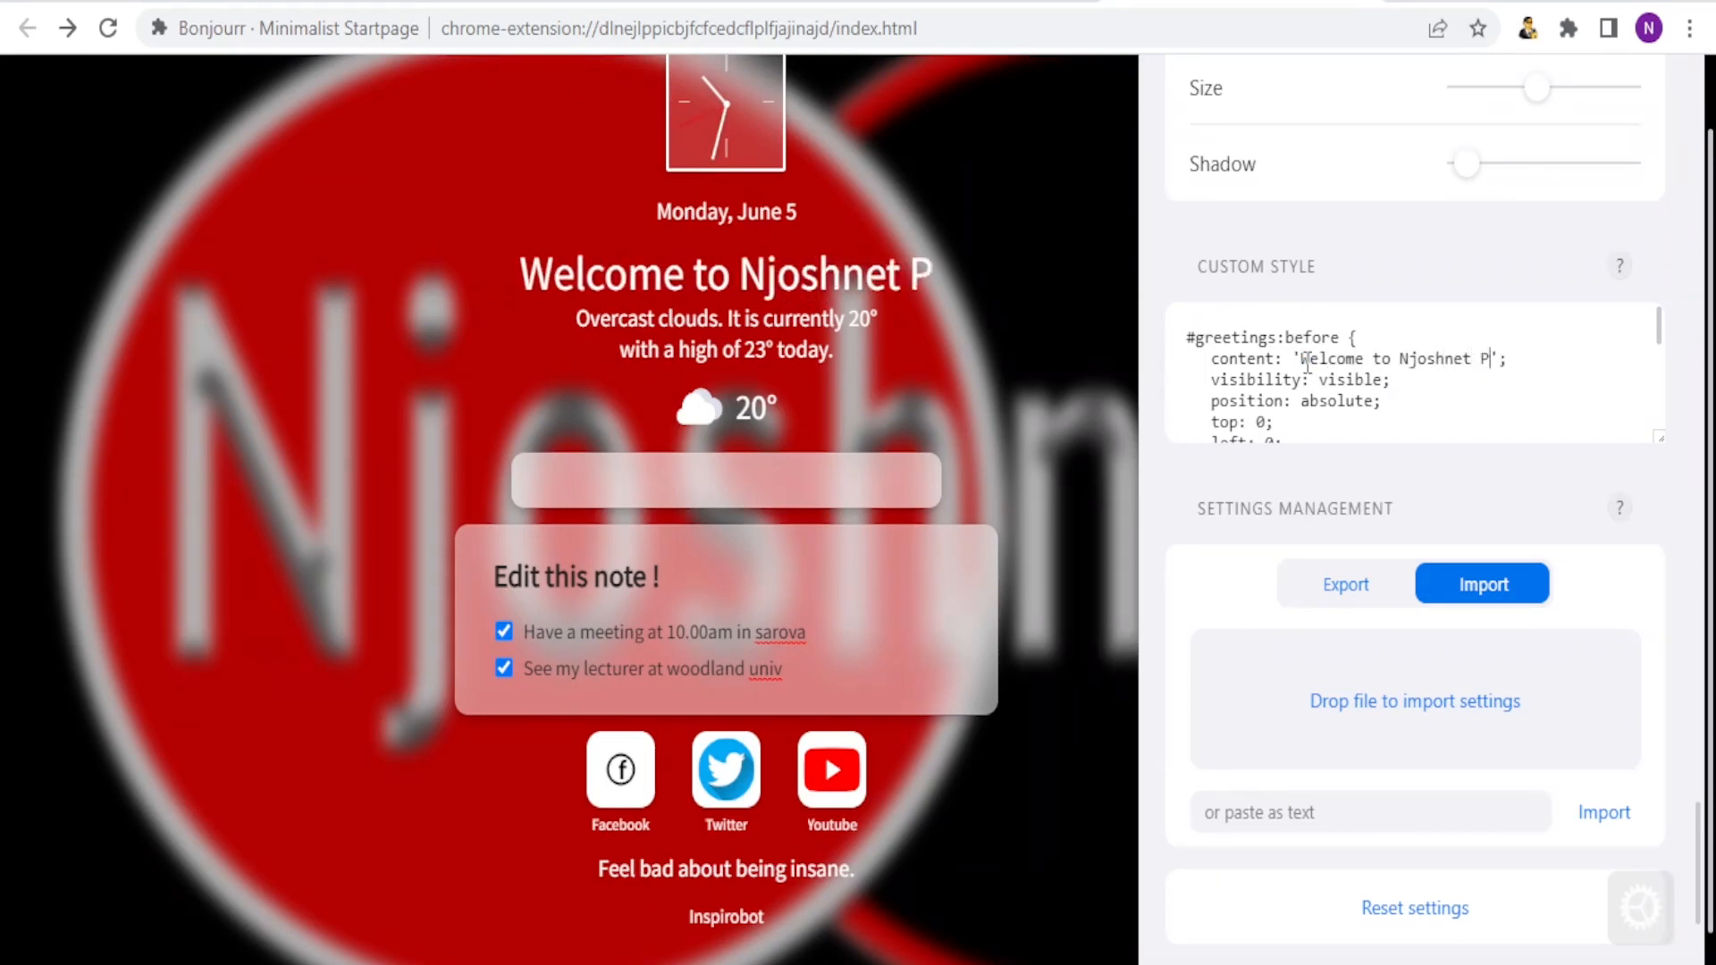
text(ion)
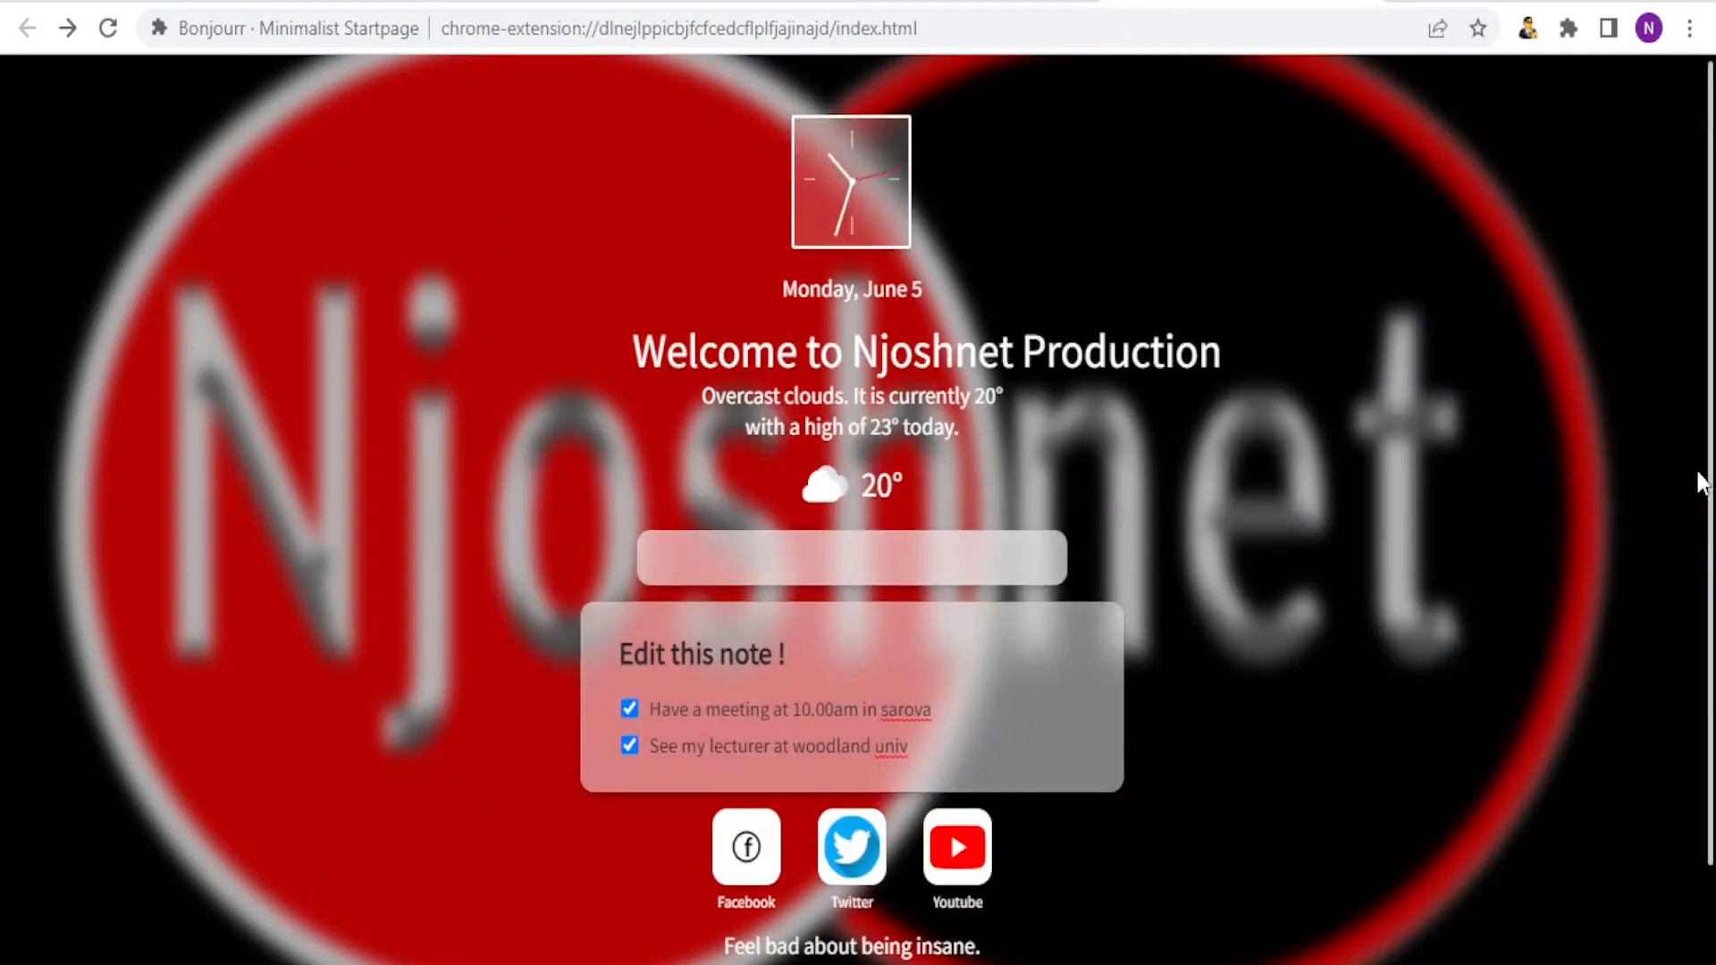
scroll(1702, 509, down, 1)
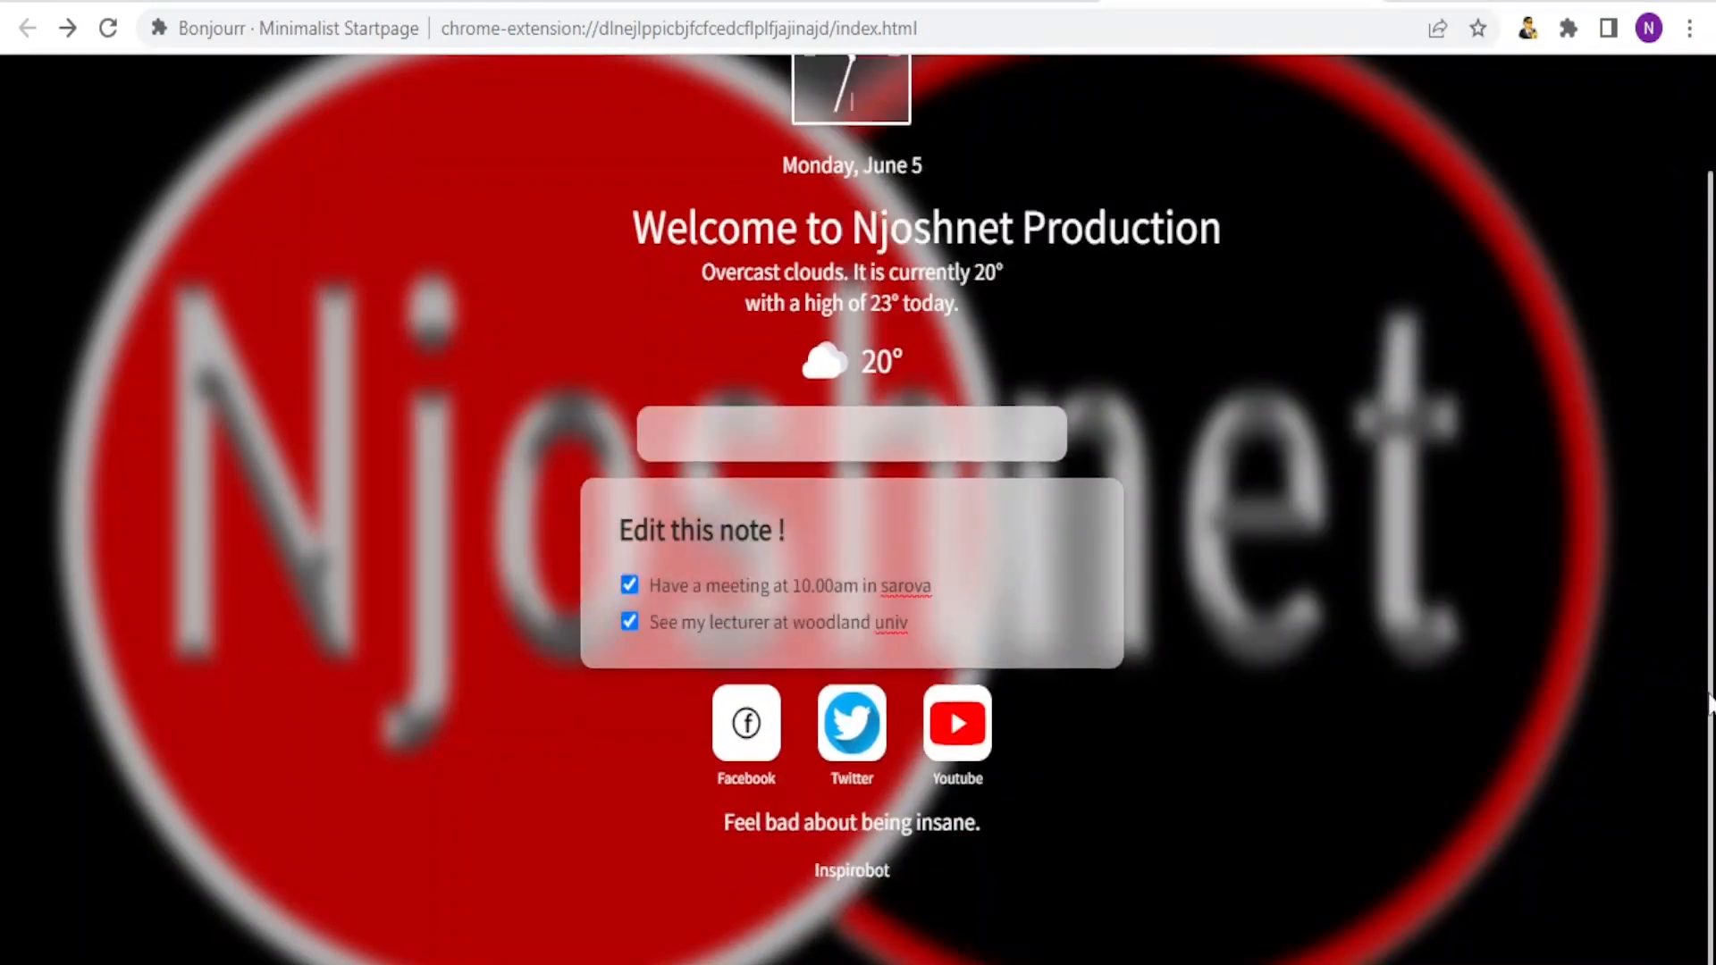
drag(1702, 536, 1707, 453)
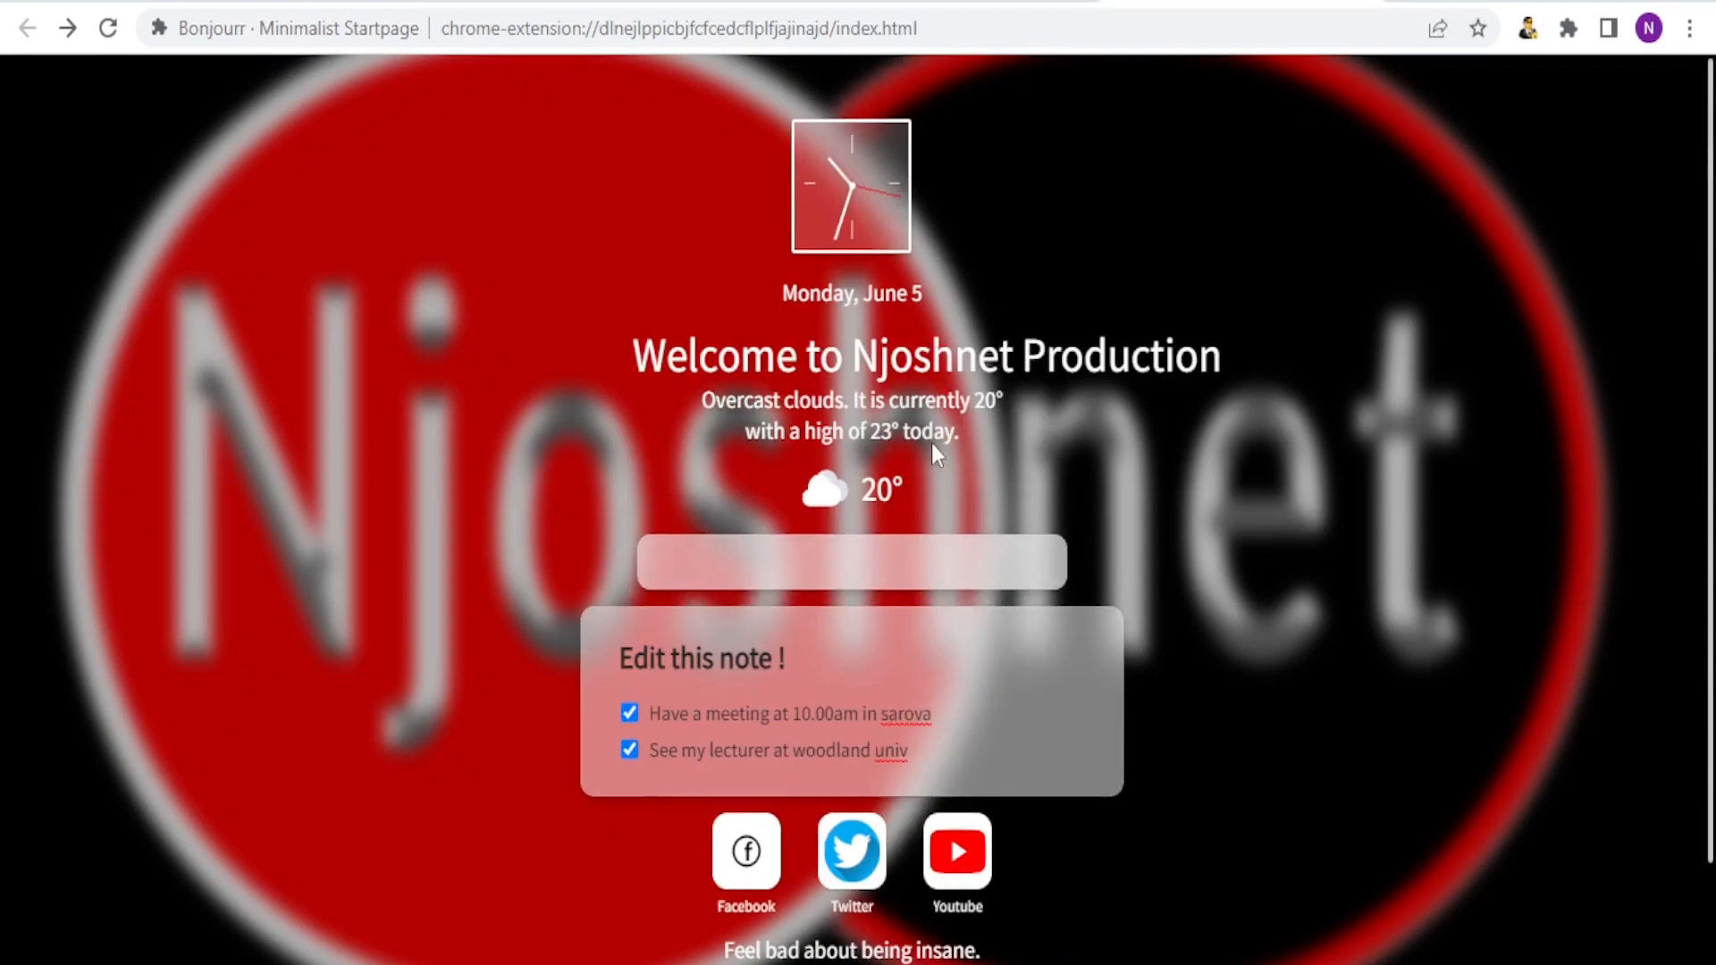